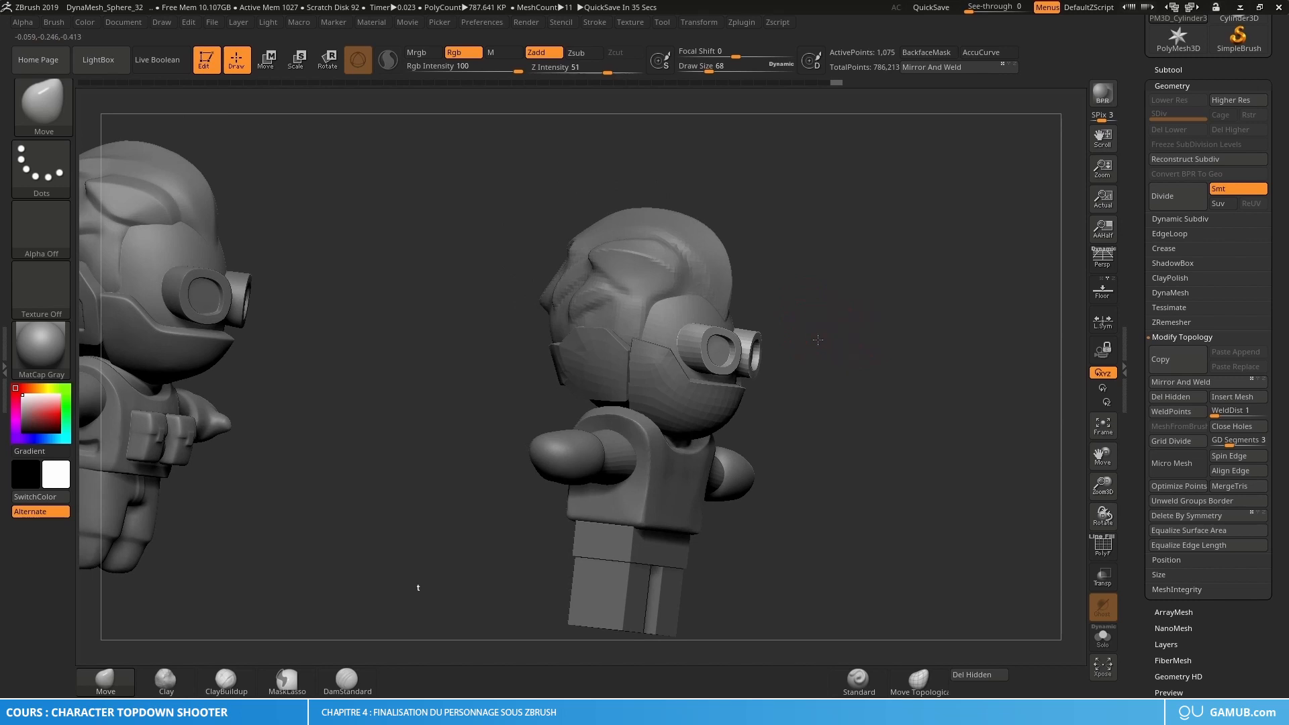
# Step: Make the torso of the blocky character the active subtool and insert a cube as a new subtool after it
pyautogui.moveTo(818, 340); pyautogui.dragTo(751, 338)
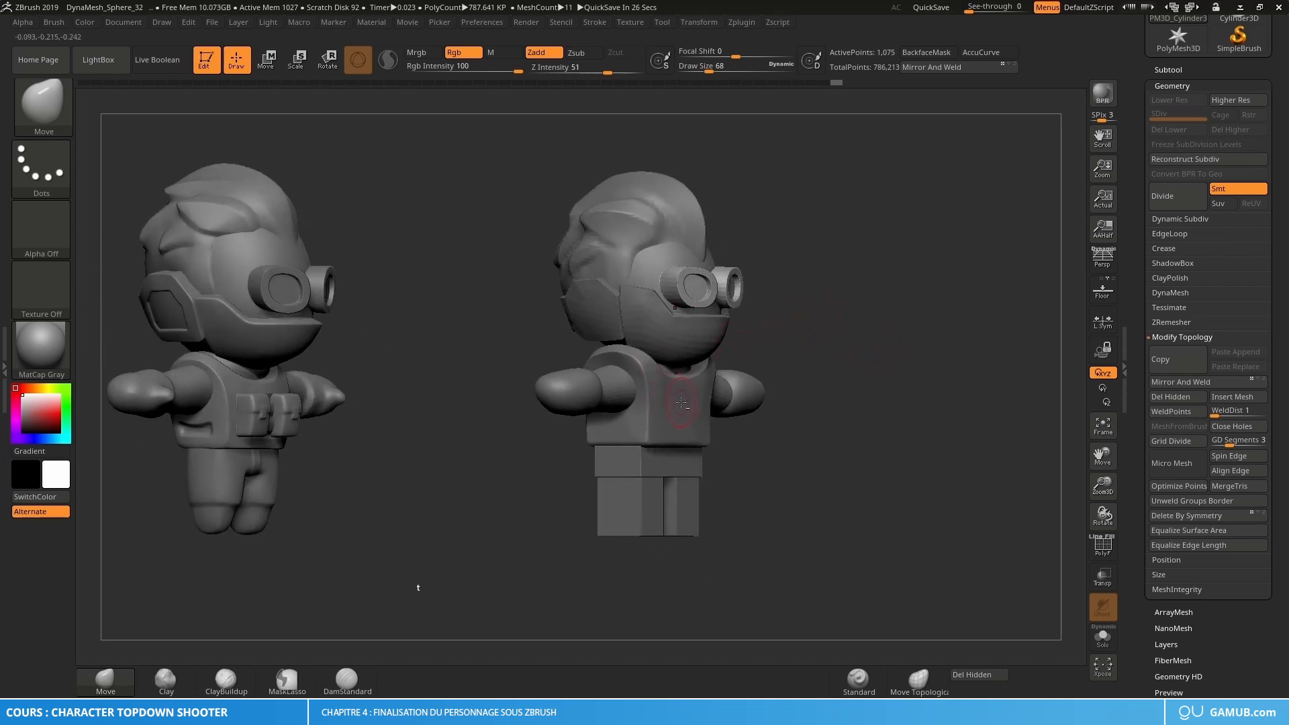
pyautogui.keyDown('alt'); pyautogui.moveTo(717, 420); pyautogui.dragTo(700, 376); pyautogui.keyUp('alt')
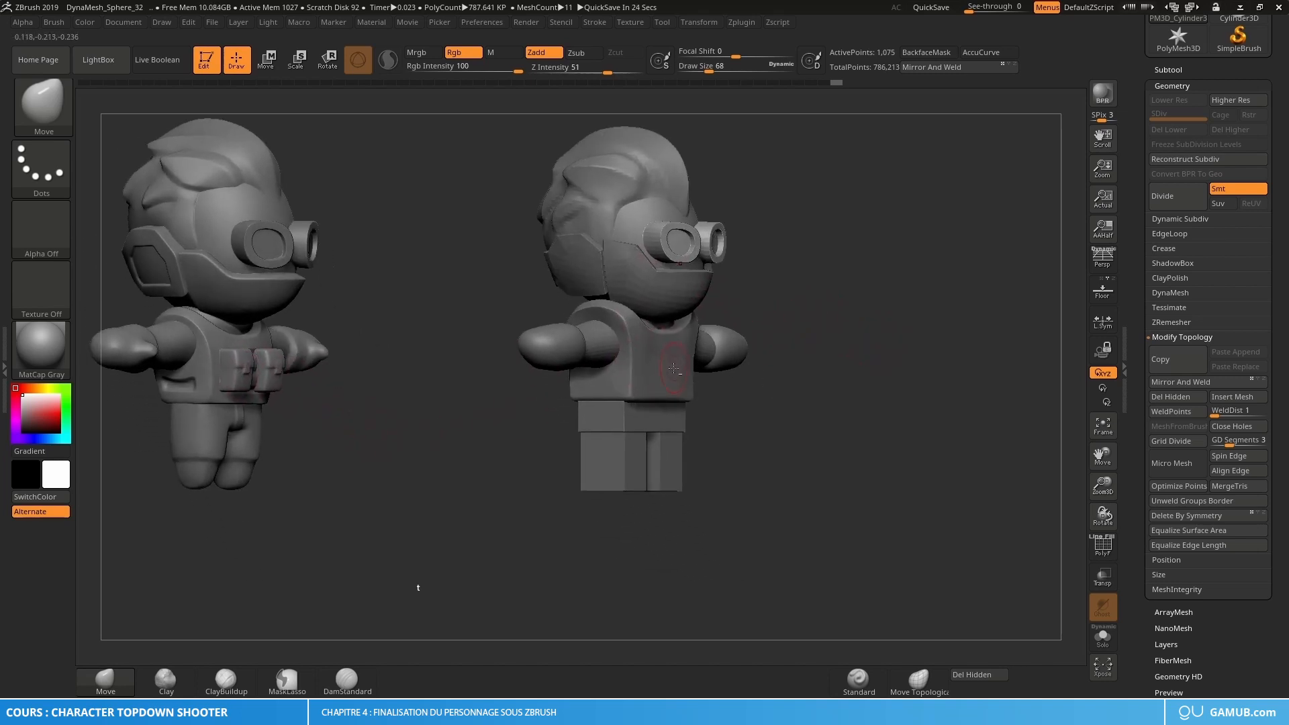
pyautogui.keyDown('alt'); pyautogui.moveTo(683, 351); pyautogui.dragTo(688, 377, button='right'); pyautogui.keyUp('alt')
pyautogui.keyDown('alt'); pyautogui.click(667, 384); pyautogui.keyUp('alt')
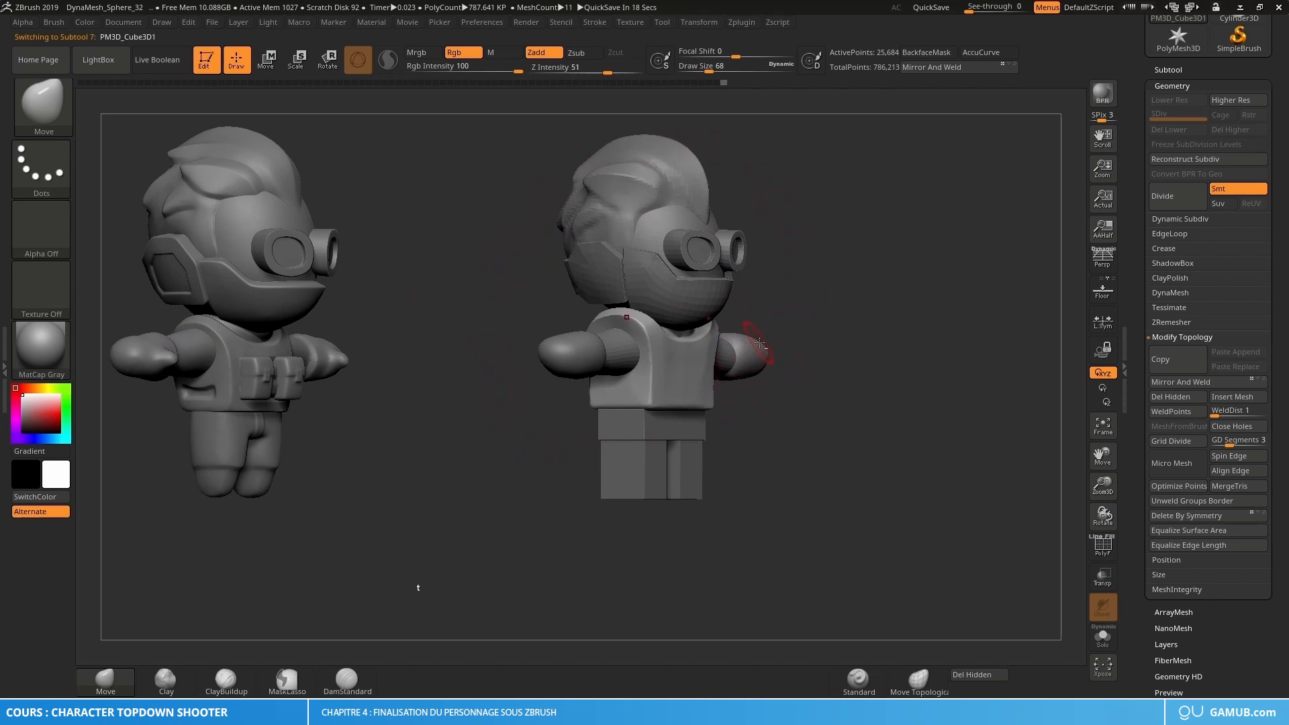
pyautogui.moveTo(776, 346)
pyautogui.keyDown('alt'); pyautogui.mouseDown(button='right')
pyautogui.moveTo(745, 371)
pyautogui.moveTo(774, 354)
pyautogui.mouseUp(button='right'); pyautogui.keyUp('alt')
pyautogui.keyDown('alt'); pyautogui.moveTo(662, 451); pyautogui.dragTo(685, 335, button='right'); pyautogui.keyUp('alt')
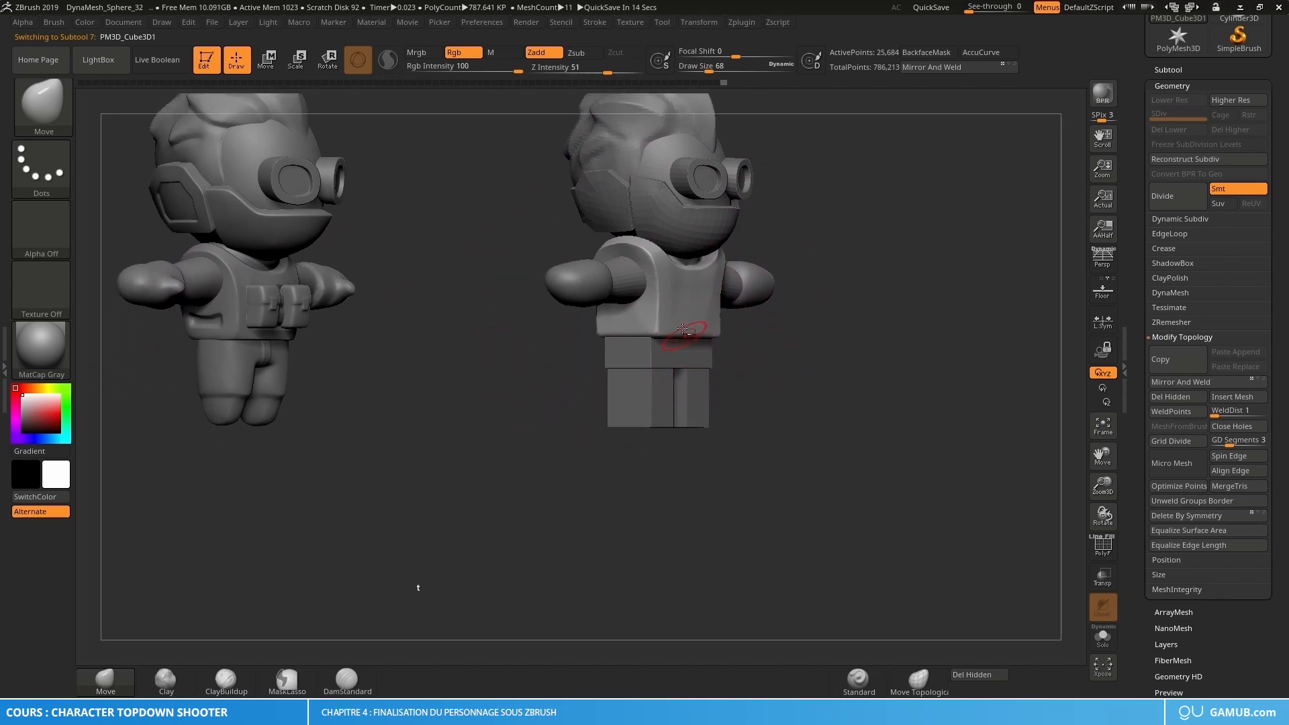
pyautogui.keyDown('ctrl'); pyautogui.moveTo(673, 285); pyautogui.dragTo(781, 369, button='right'); pyautogui.keyUp('ctrl')
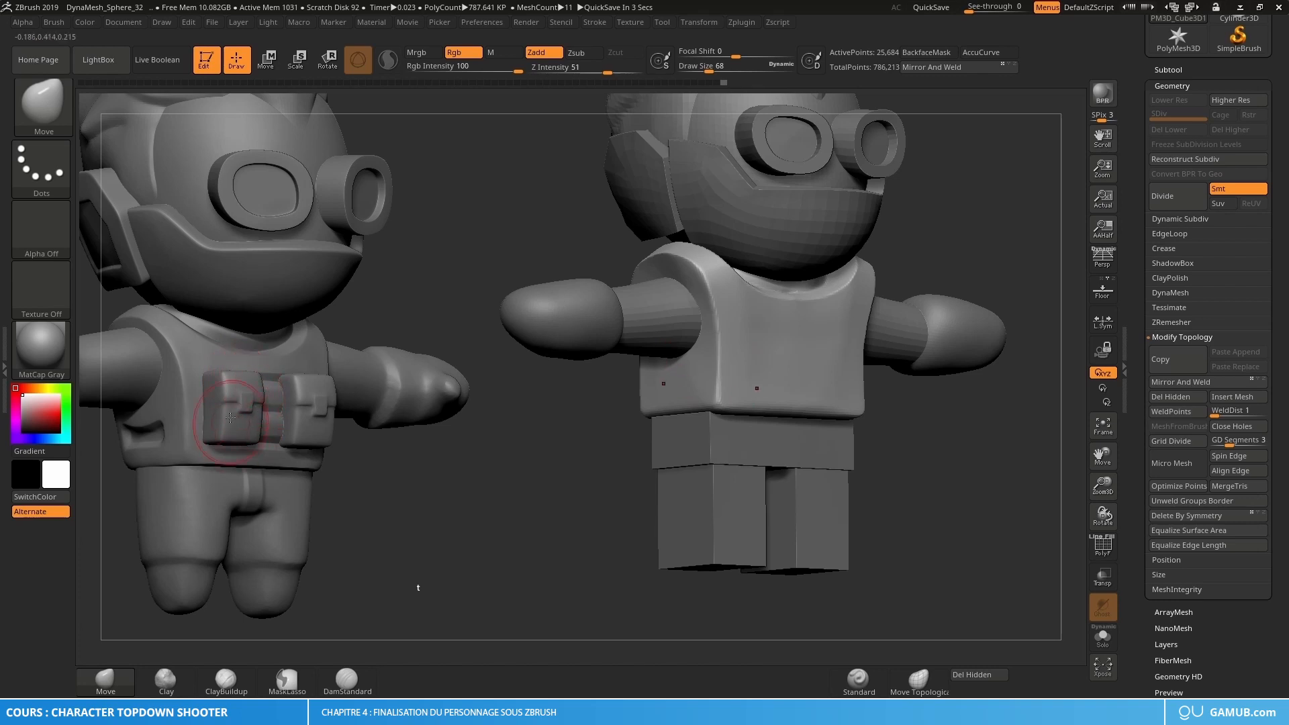
pyautogui.click(1174, 84)
pyautogui.click(1171, 70)
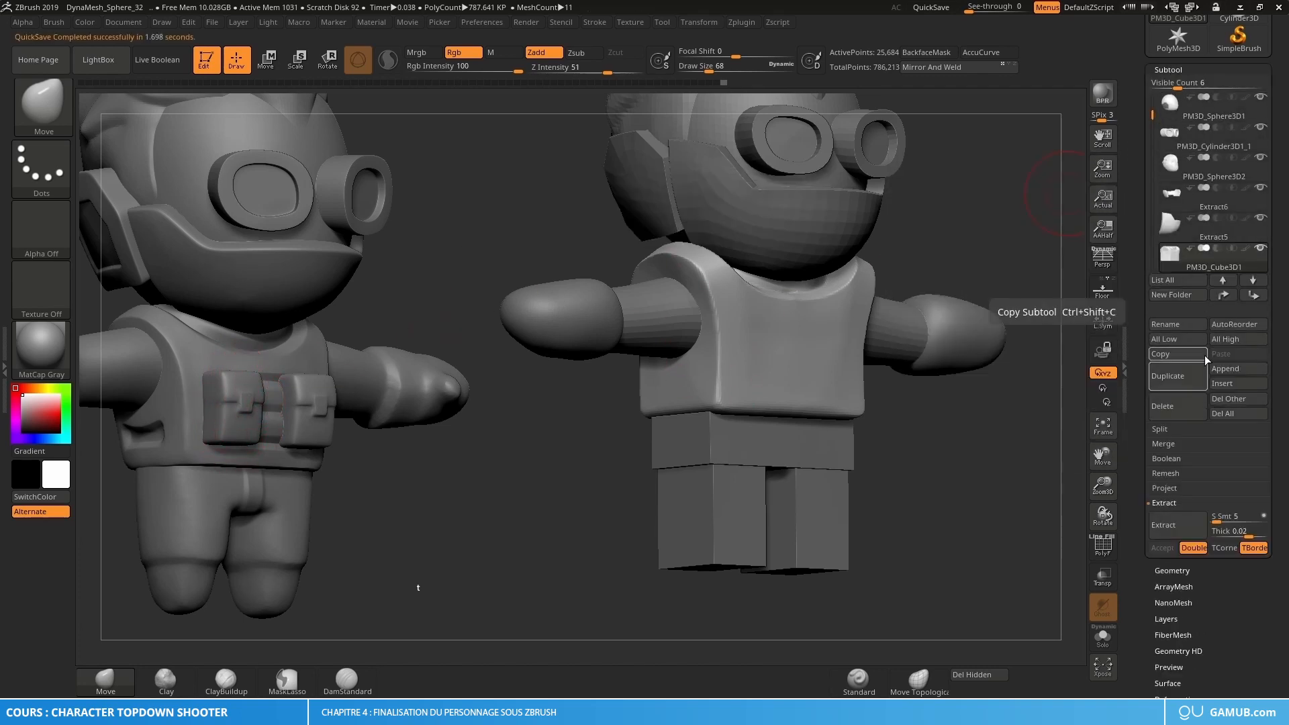
pyautogui.click(1244, 384)
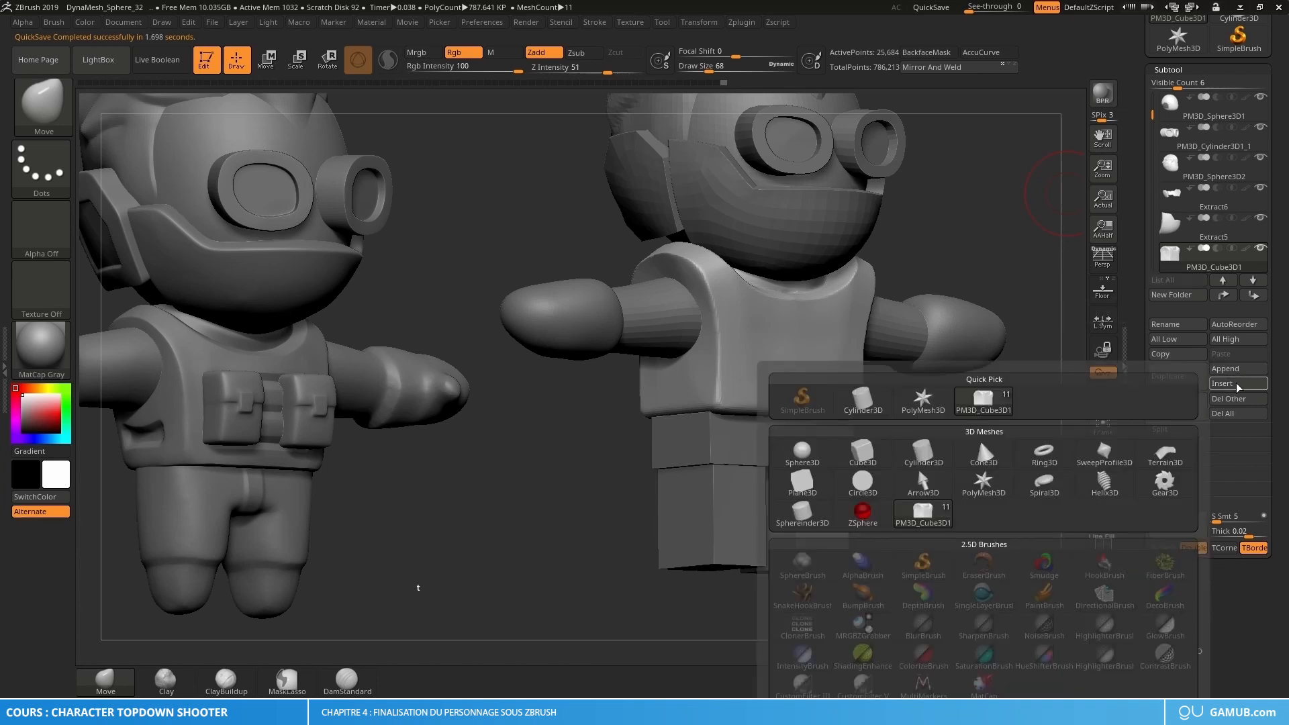
pyautogui.click(923, 515)
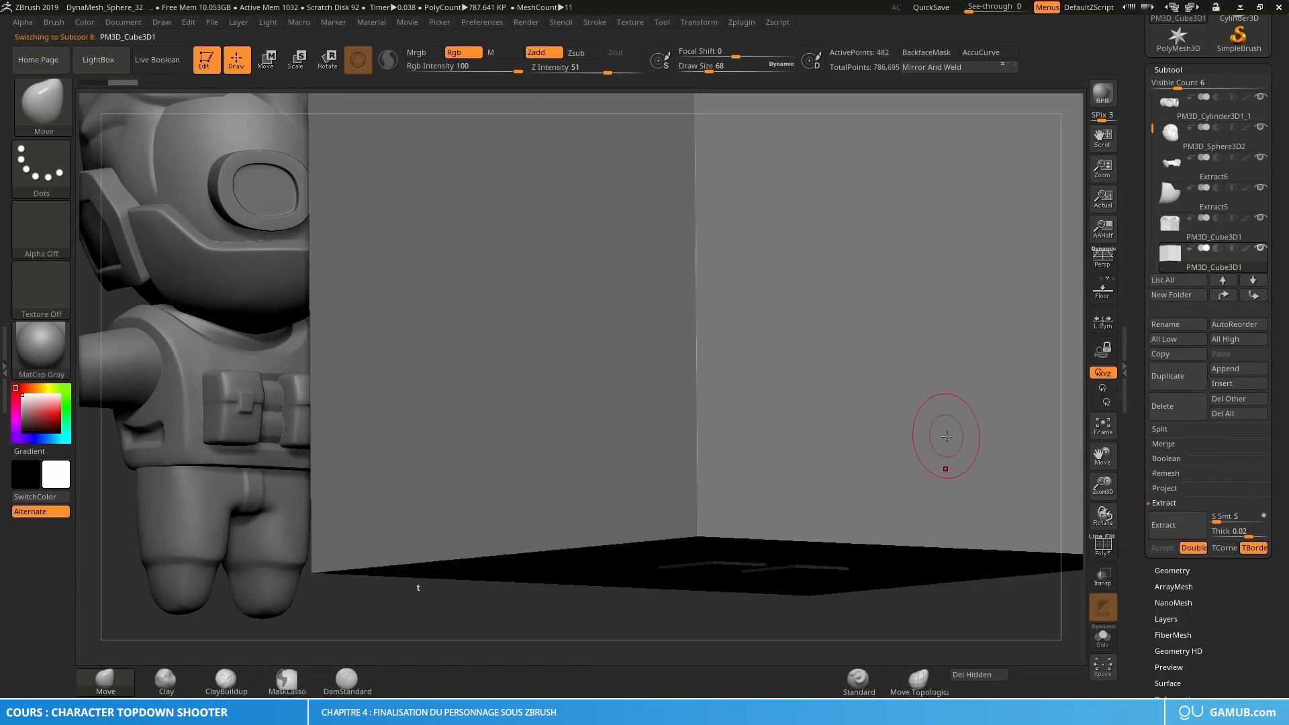
# Step: Scale the inserted cube down to a small block at the front of the torso, sized like the reference character's vest pouch
pyautogui.keyDown('shift'); pyautogui.moveTo(860, 360); pyautogui.dragTo(814, 388, button='right'); pyautogui.keyUp('shift')
pyautogui.press('e')
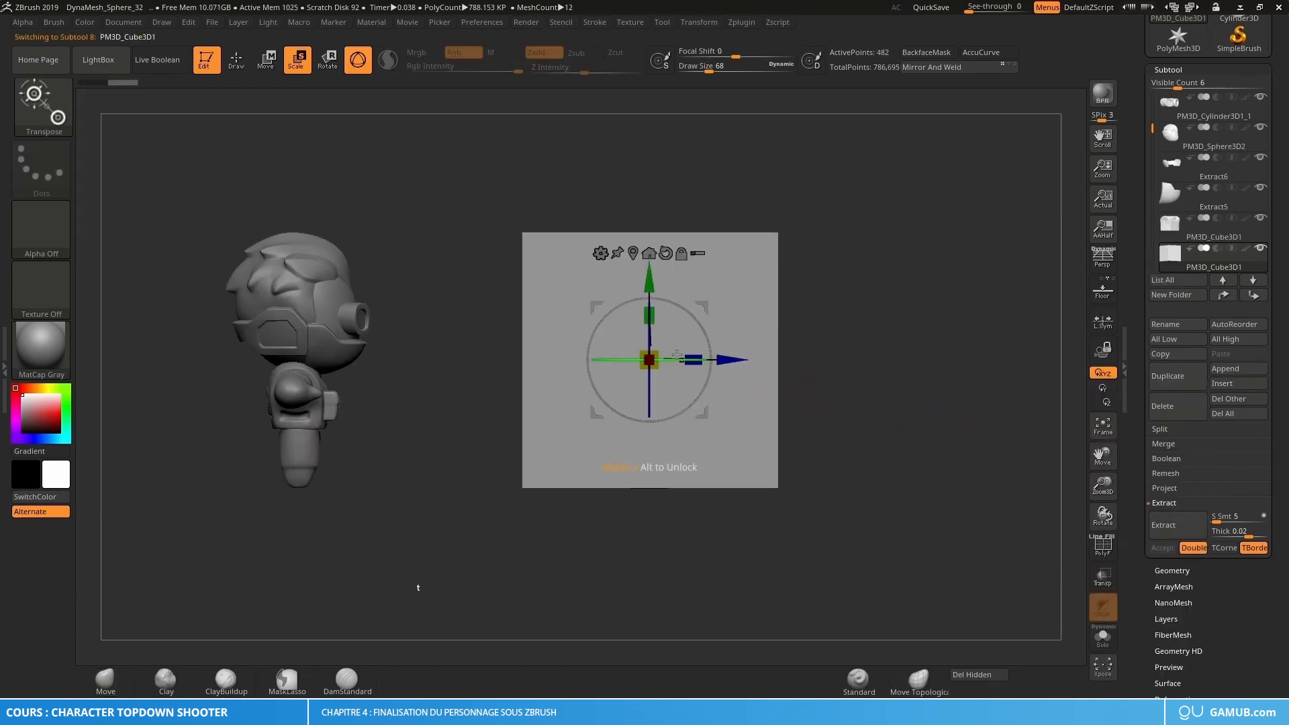
pyautogui.moveTo(649, 360); pyautogui.dragTo(678, 376)
pyautogui.keyDown('alt'); pyautogui.moveTo(847, 380); pyautogui.dragTo(717, 387); pyautogui.keyUp('alt')
pyautogui.moveTo(717, 387)
pyautogui.mouseDown(button='right')
pyautogui.moveTo(713, 411)
pyautogui.moveTo(736, 389)
pyautogui.mouseUp(button='right')
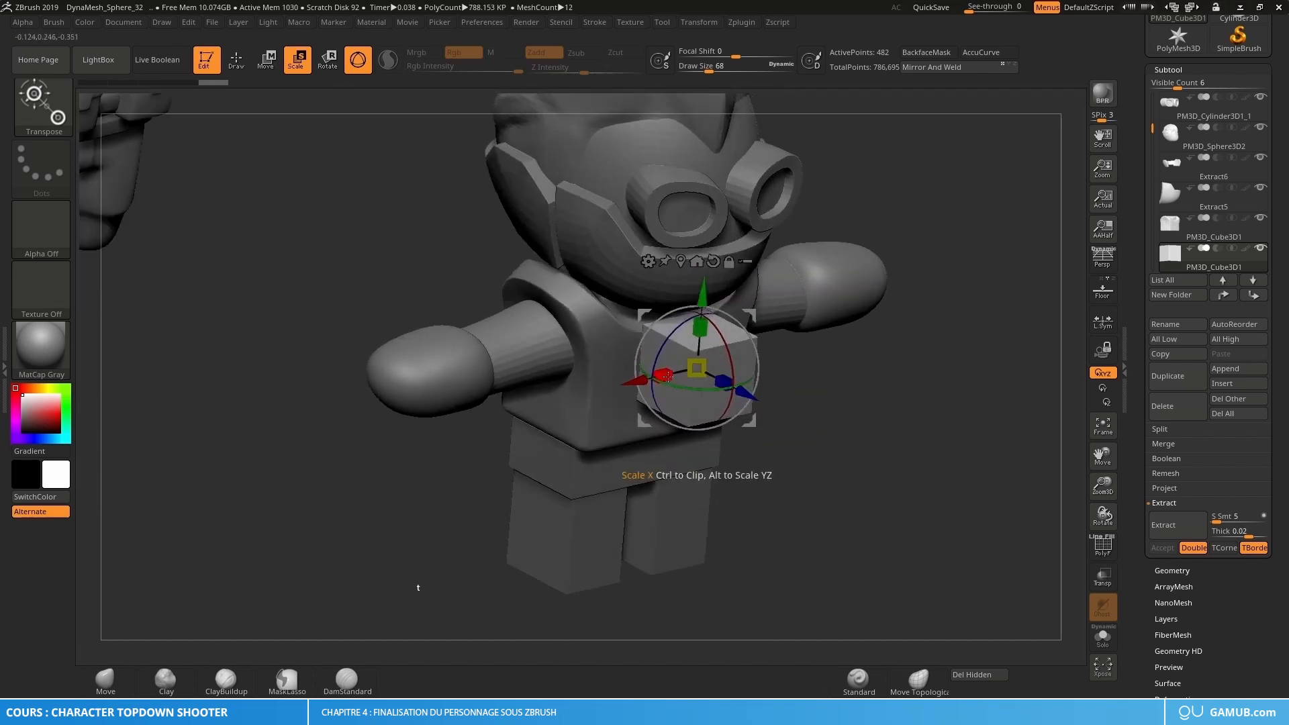
pyautogui.moveTo(683, 370); pyautogui.dragTo(686, 369)
pyautogui.moveTo(686, 369); pyautogui.dragTo(537, 358, button='right')
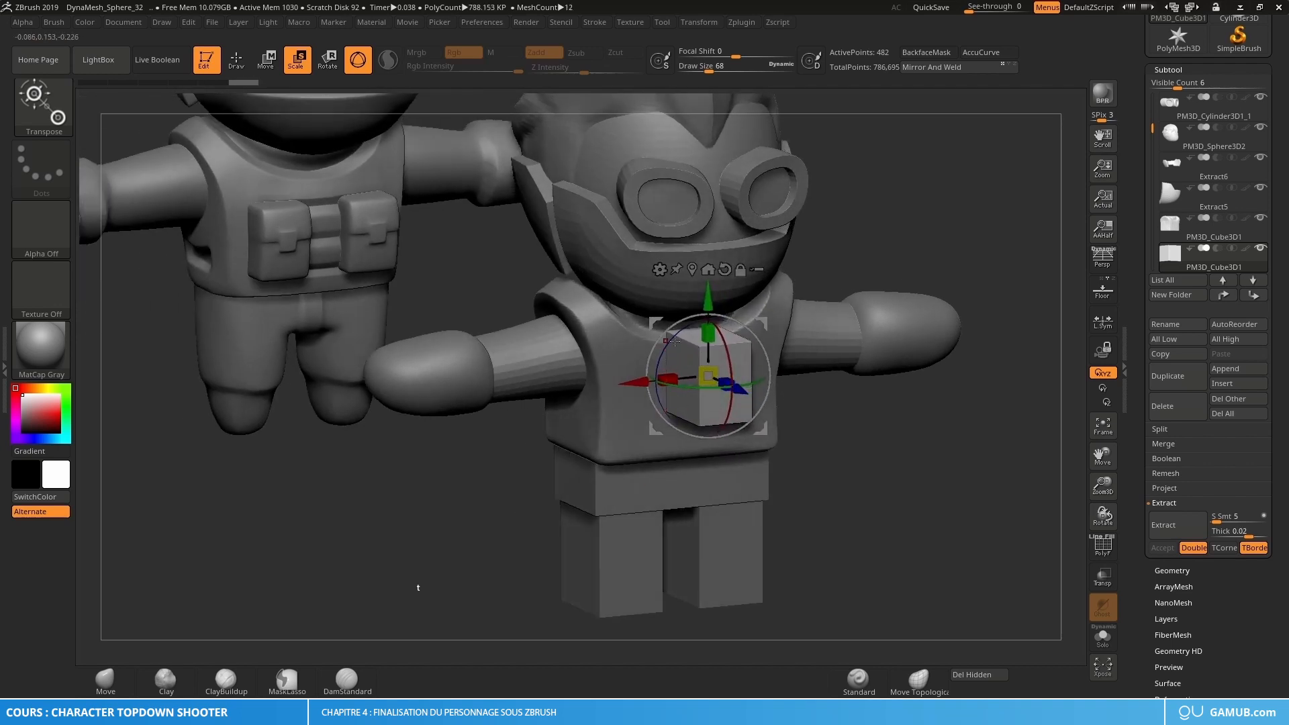
pyautogui.moveTo(707, 375); pyautogui.dragTo(695, 380, button='right')
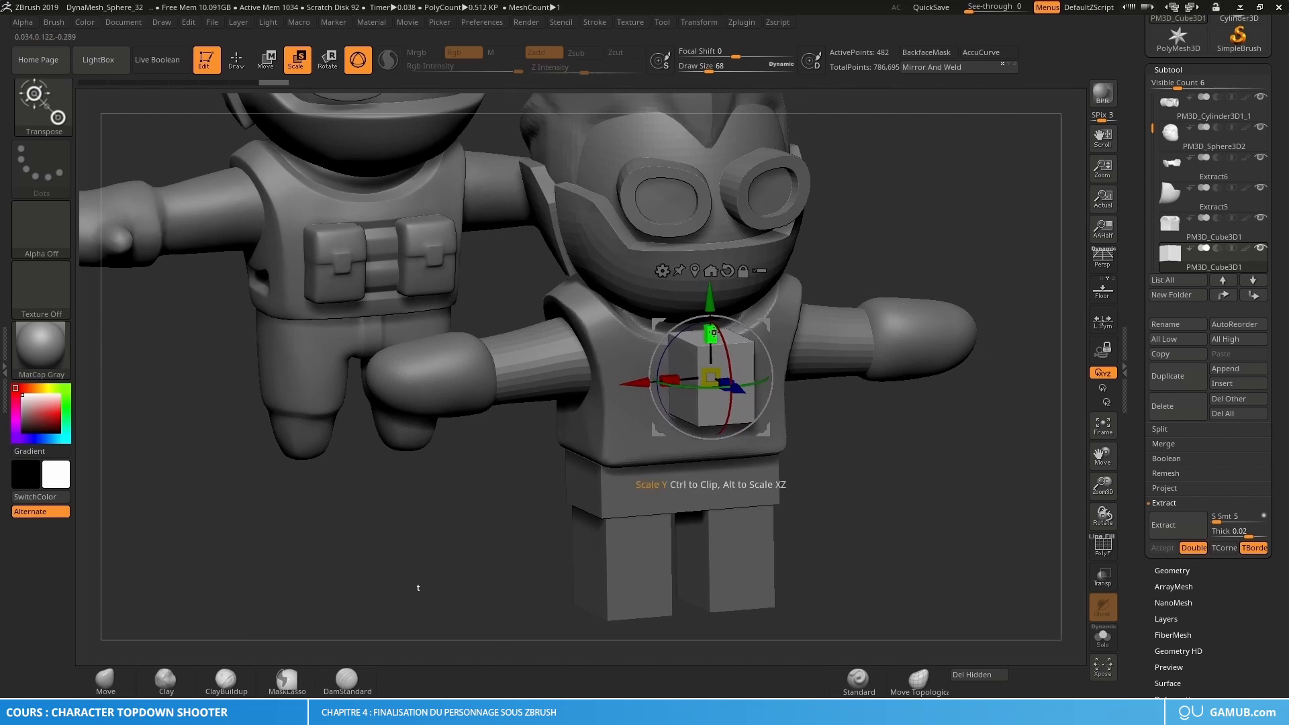
# Step: Adjust the block's height, move it onto one side of the chest and push it back into the torso like a pouch
pyautogui.moveTo(713, 331); pyautogui.dragTo(712, 330)
pyautogui.moveTo(672, 359); pyautogui.dragTo(741, 323, button='right')
pyautogui.moveTo(740, 322); pyautogui.dragTo(732, 327)
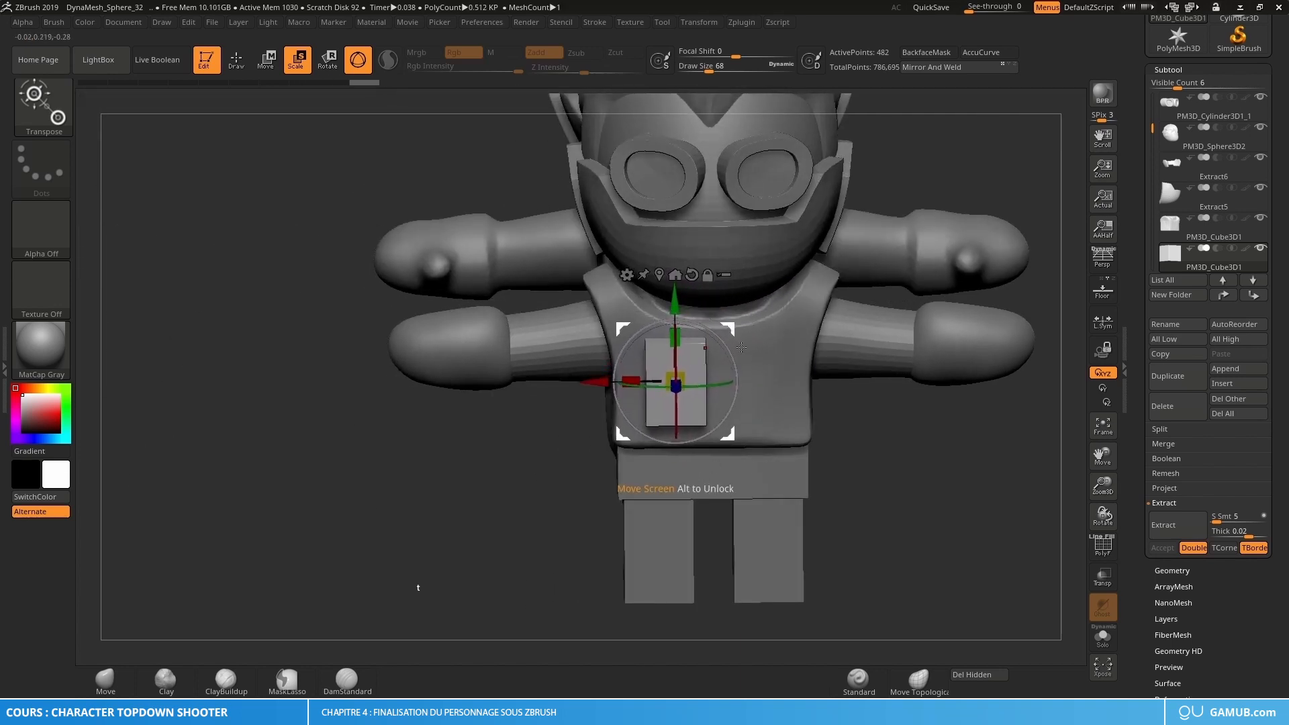
pyautogui.moveTo(734, 327); pyautogui.dragTo(829, 349, button='right')
pyautogui.moveTo(799, 401); pyautogui.dragTo(772, 398)
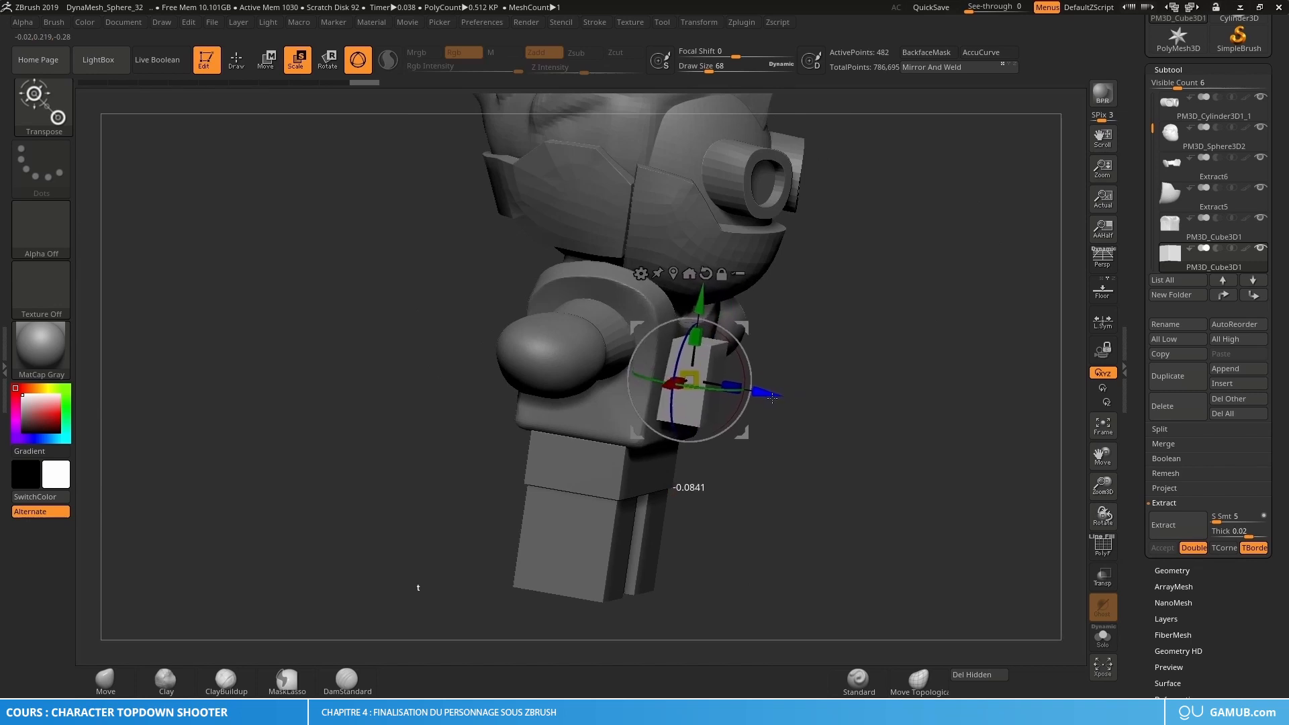
pyautogui.press('q')
pyautogui.moveTo(800, 404)
pyautogui.mouseDown(button='right')
pyautogui.moveTo(737, 383)
pyautogui.moveTo(773, 388)
pyautogui.moveTo(749, 397)
pyautogui.mouseUp(button='right')
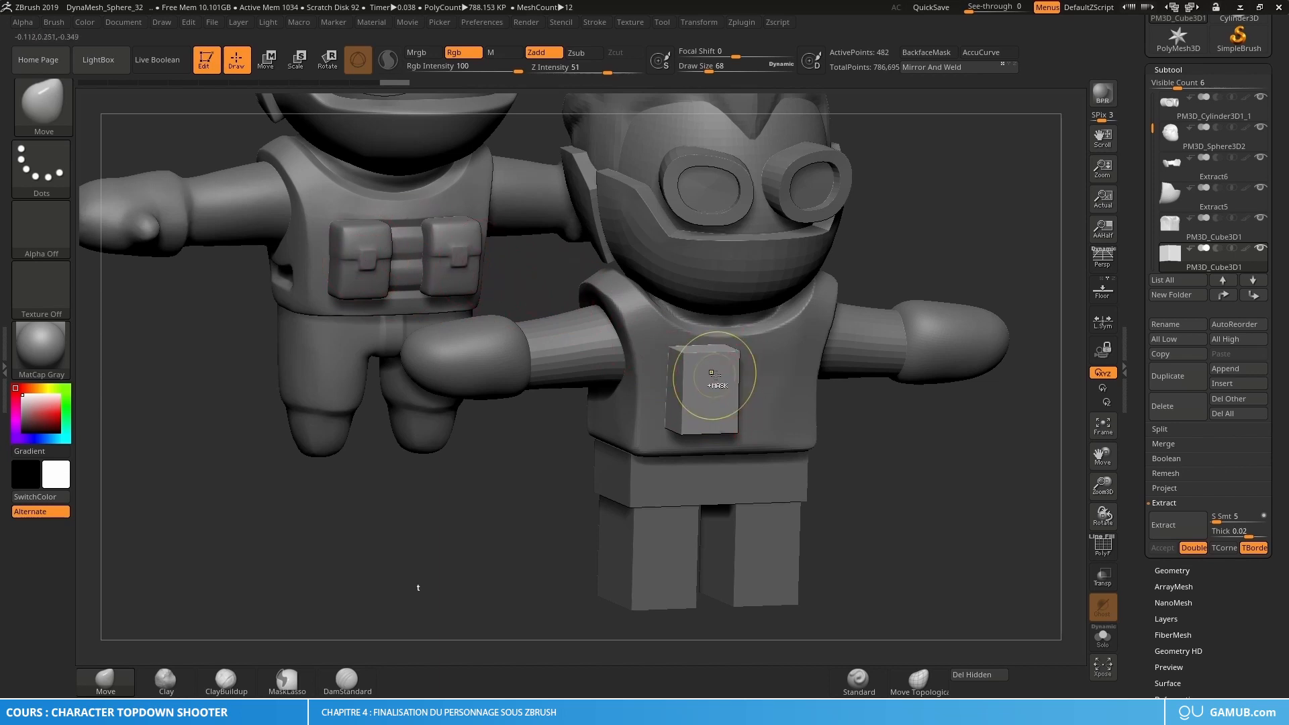
pyautogui.hotkey('ctrl', 'd')
pyautogui.hotkey('ctrl', 'z')
pyautogui.keyDown('alt'); pyautogui.moveTo(710, 382); pyautogui.dragTo(747, 389, button='right'); pyautogui.keyUp('alt')
pyautogui.hotkey('shift', 'f')
pyautogui.hotkey('shift', 'f')
# Step: Subdivide the chest pouch block twice with smoothing on, up to subdivision level 3
pyautogui.click(1168, 70)
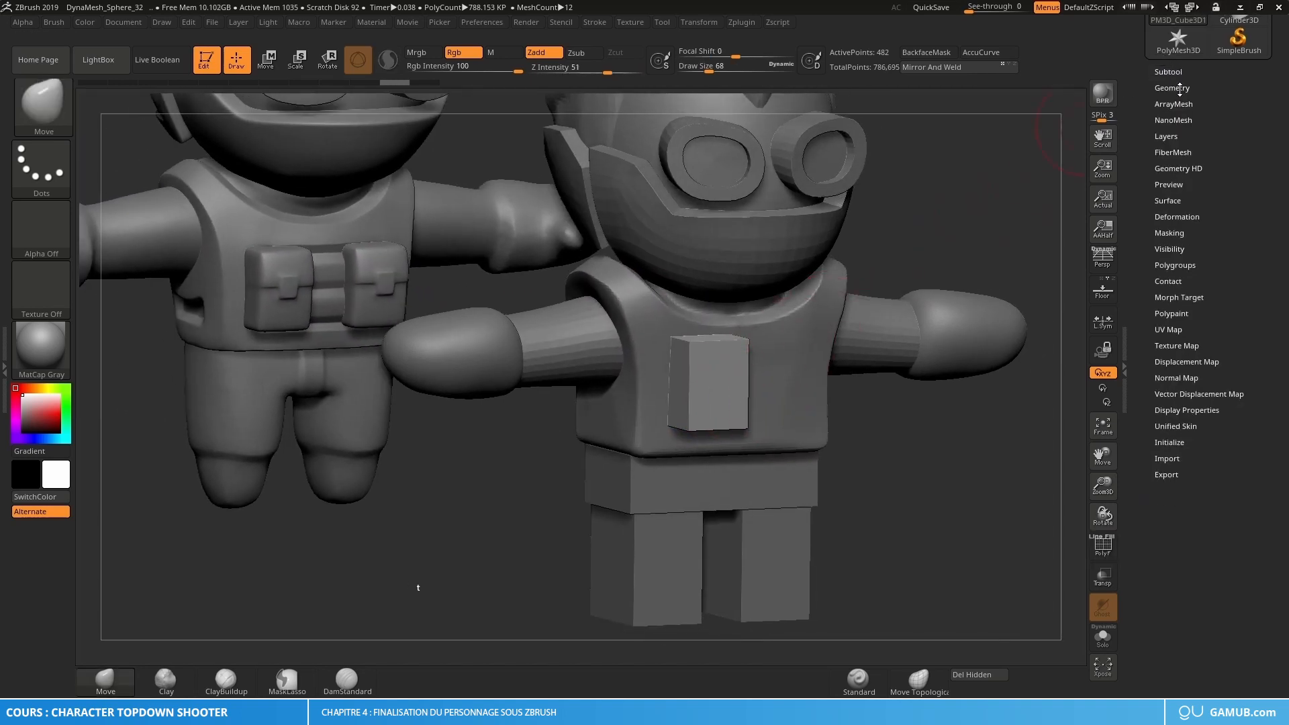
pyautogui.click(1172, 88)
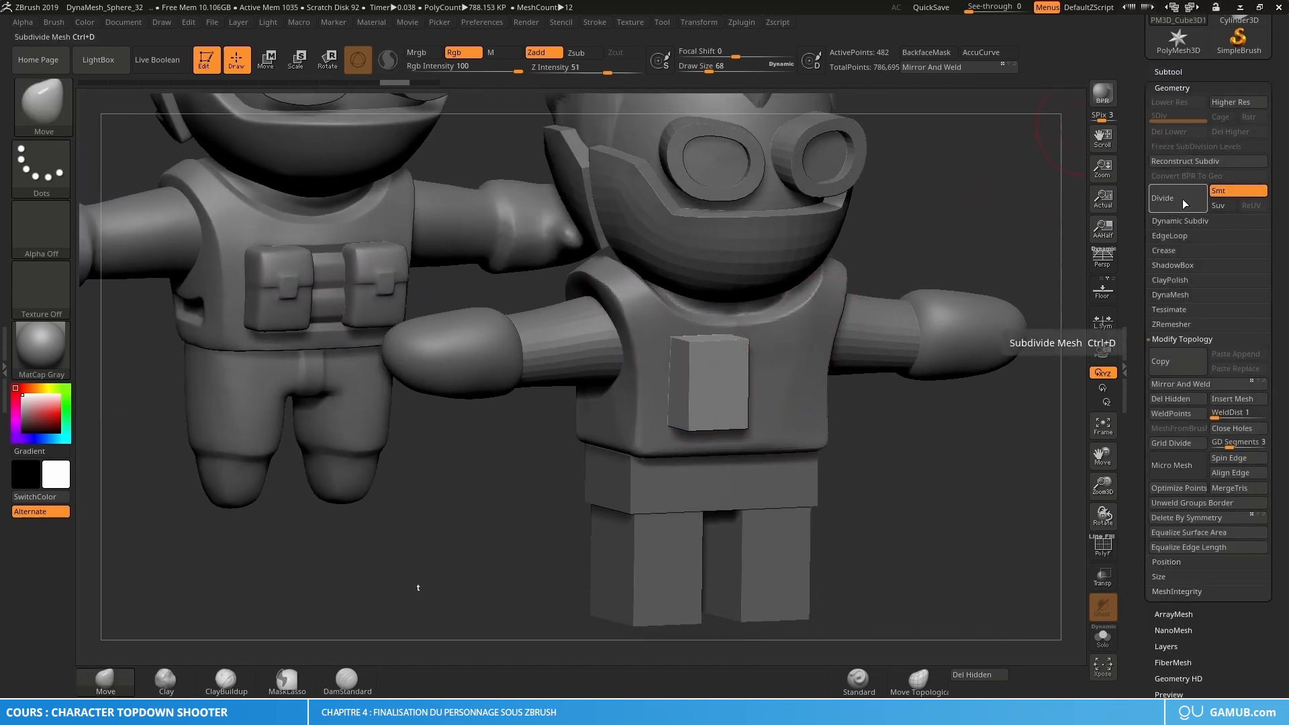
pyautogui.keyDown('alt'); pyautogui.moveTo(893, 432); pyautogui.dragTo(884, 413, button='right'); pyautogui.keyUp('alt')
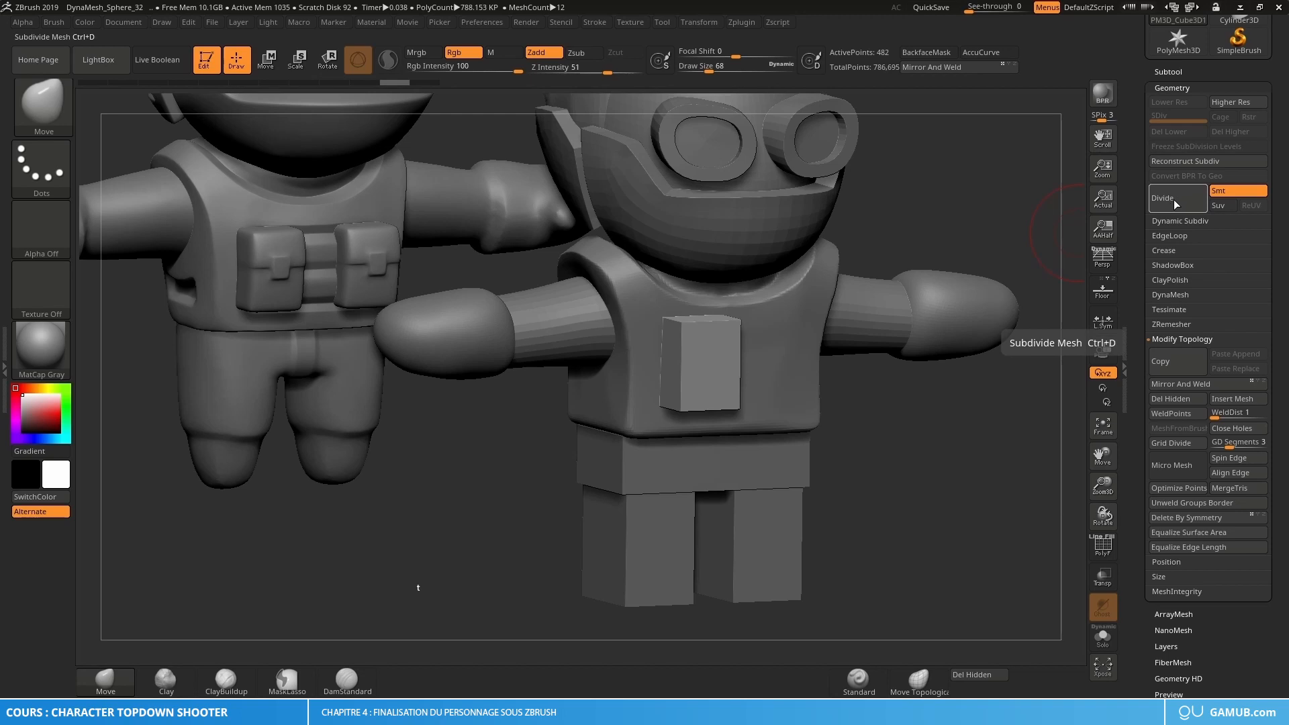
pyautogui.click(1174, 200)
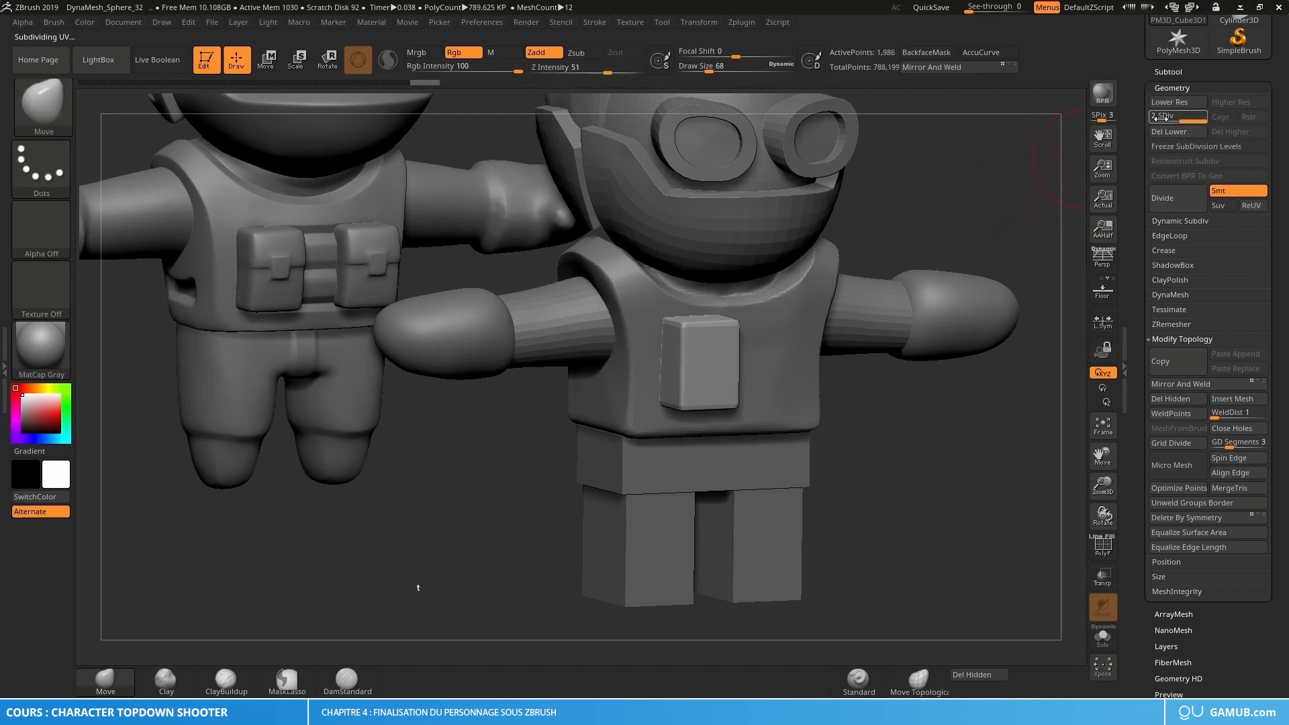
pyautogui.moveTo(898, 418); pyautogui.dragTo(915, 384)
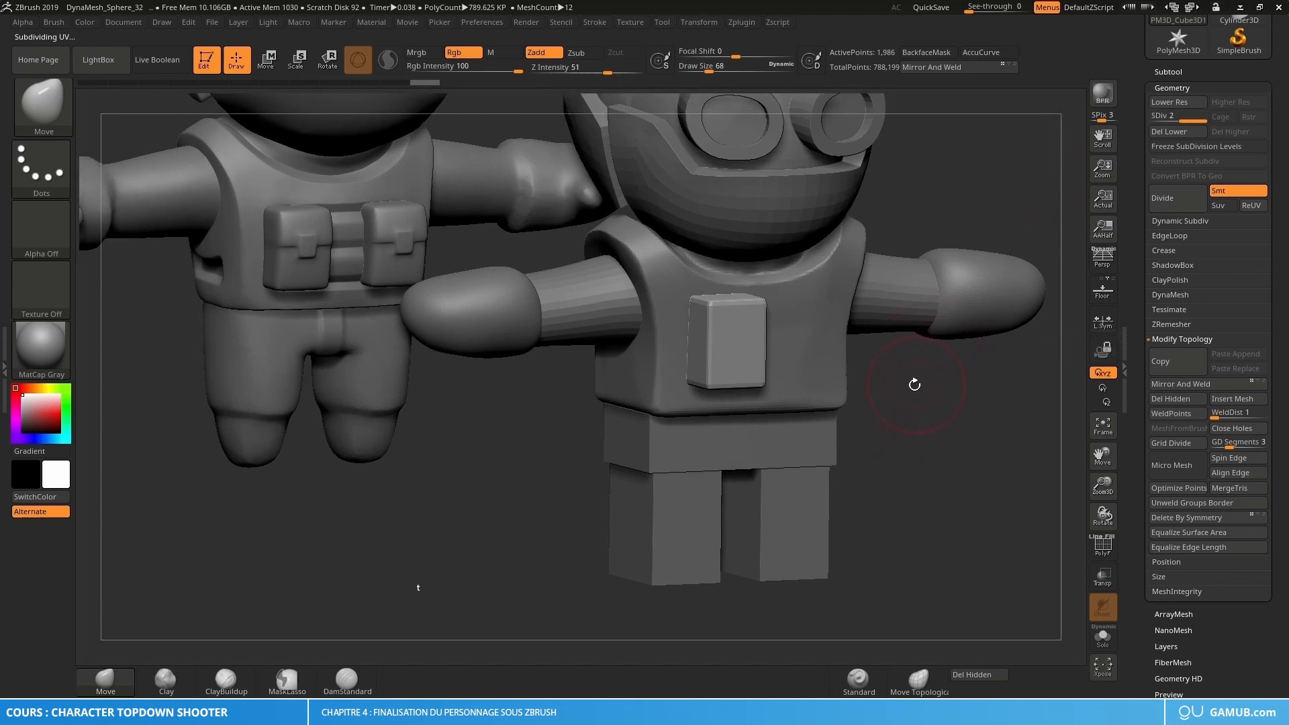
pyautogui.hotkey('ctrl', 'd')
# Step: Reduce the draw size to 33 and mask the upper part of the pouch block with a rectangular mask from the front
pyautogui.keyDown('ctrl'); pyautogui.moveTo(739, 323); pyautogui.dragTo(764, 353, button='right'); pyautogui.keyUp('ctrl')
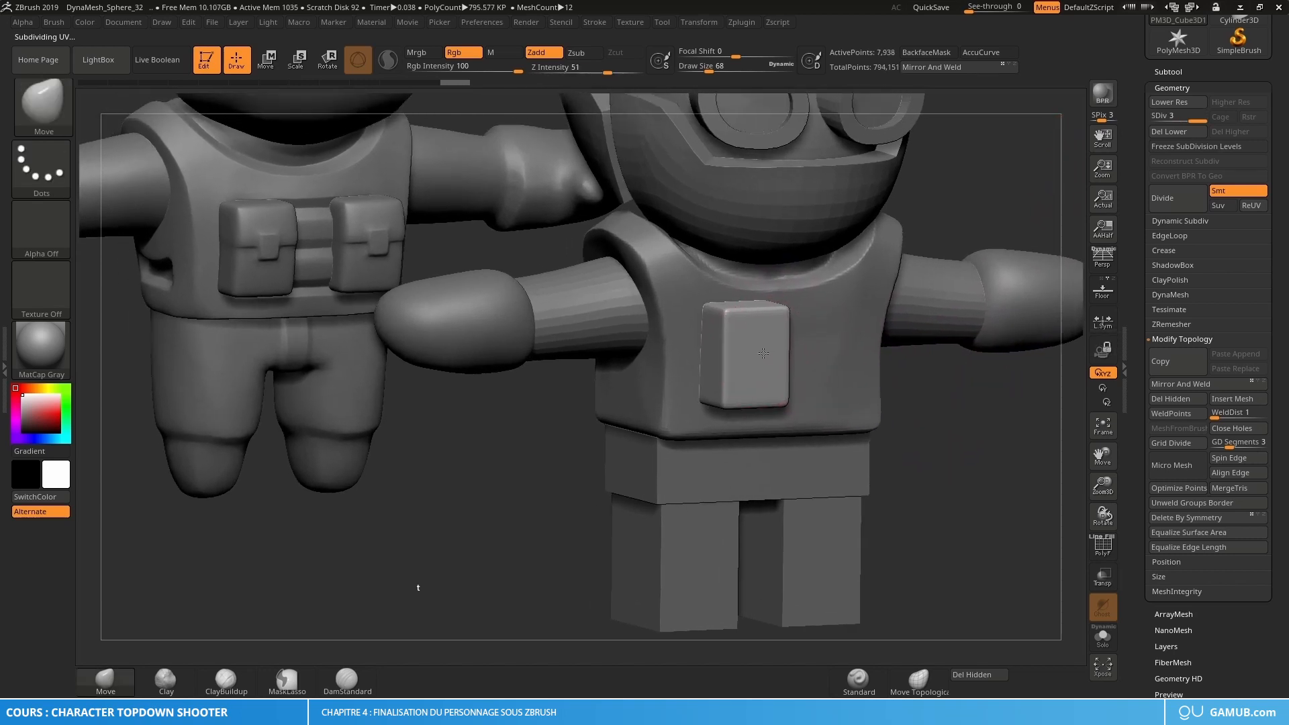
pyautogui.press('s')
pyautogui.moveTo(758, 362); pyautogui.dragTo(746, 361)
pyautogui.moveTo(774, 348)
pyautogui.mouseDown(button='right')
pyautogui.moveTo(791, 346)
pyautogui.moveTo(753, 341)
pyautogui.mouseUp(button='right')
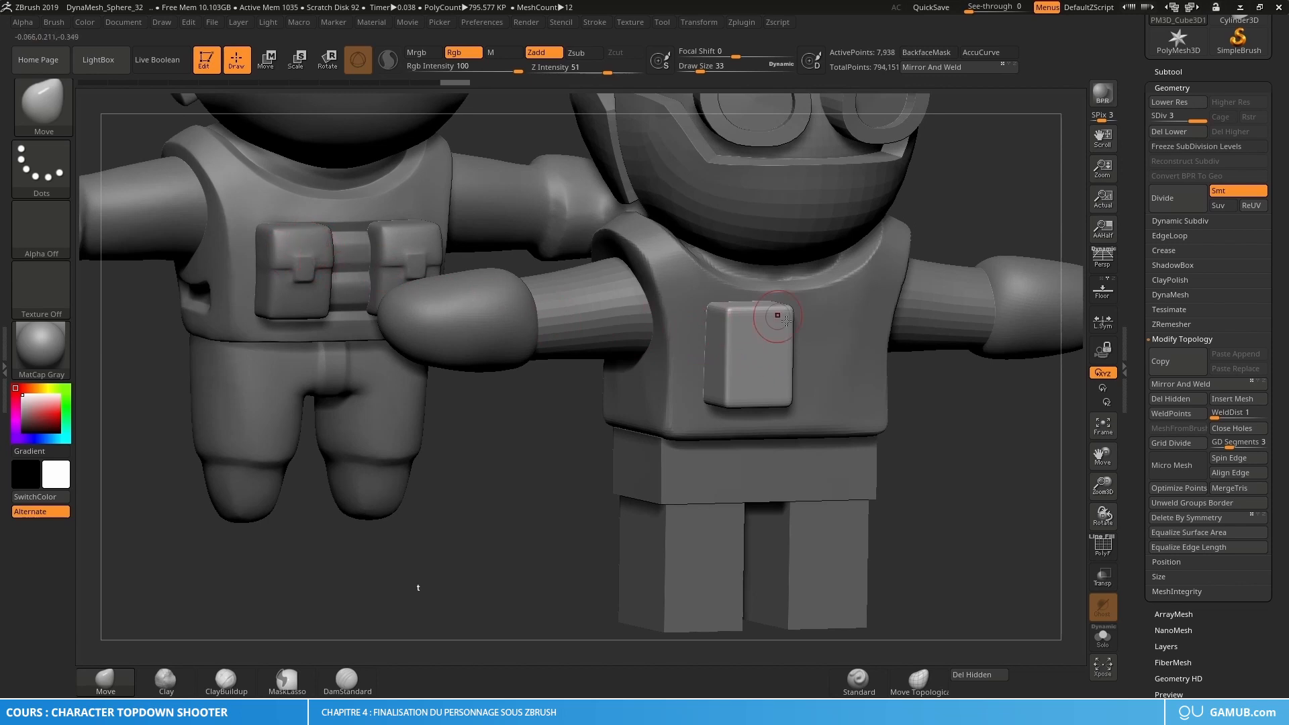
pyautogui.moveTo(780, 354); pyautogui.dragTo(673, 343, button='right')
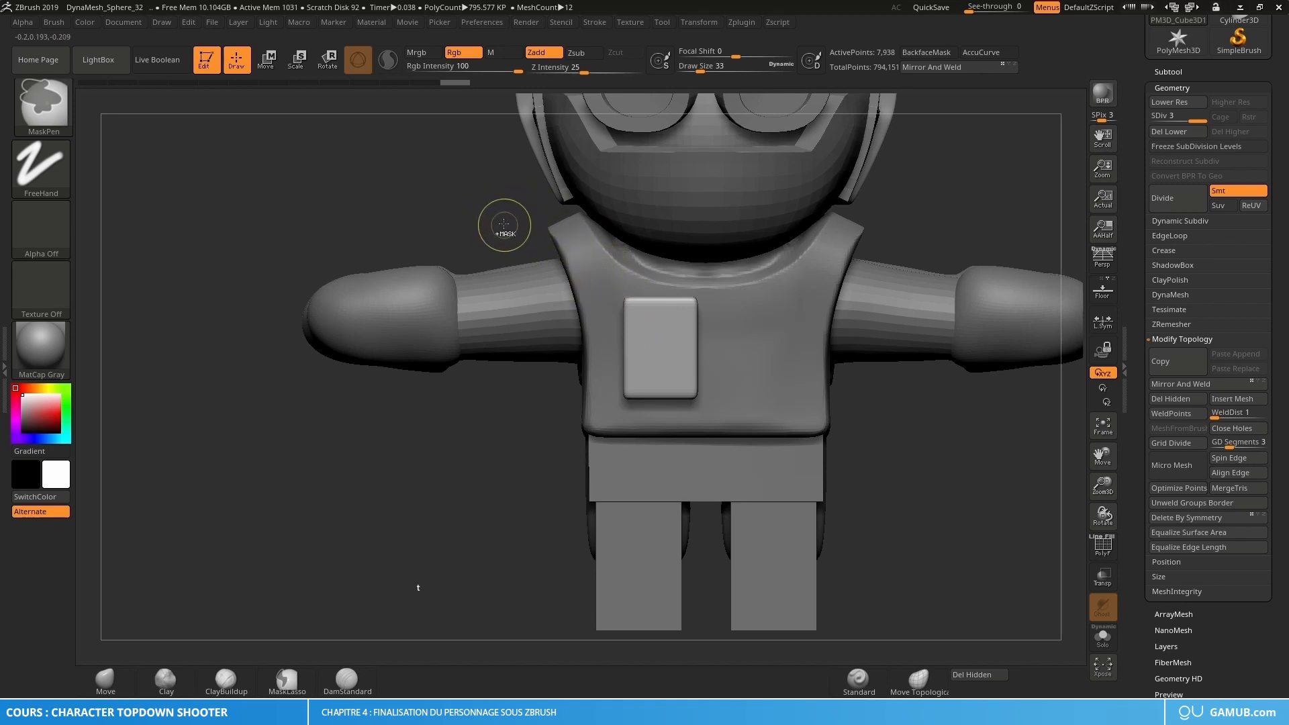
pyautogui.keyDown('ctrl'); pyautogui.moveTo(499, 203); pyautogui.dragTo(732, 341); pyautogui.keyUp('ctrl')
pyautogui.moveTo(655, 385); pyautogui.dragTo(302, 293)
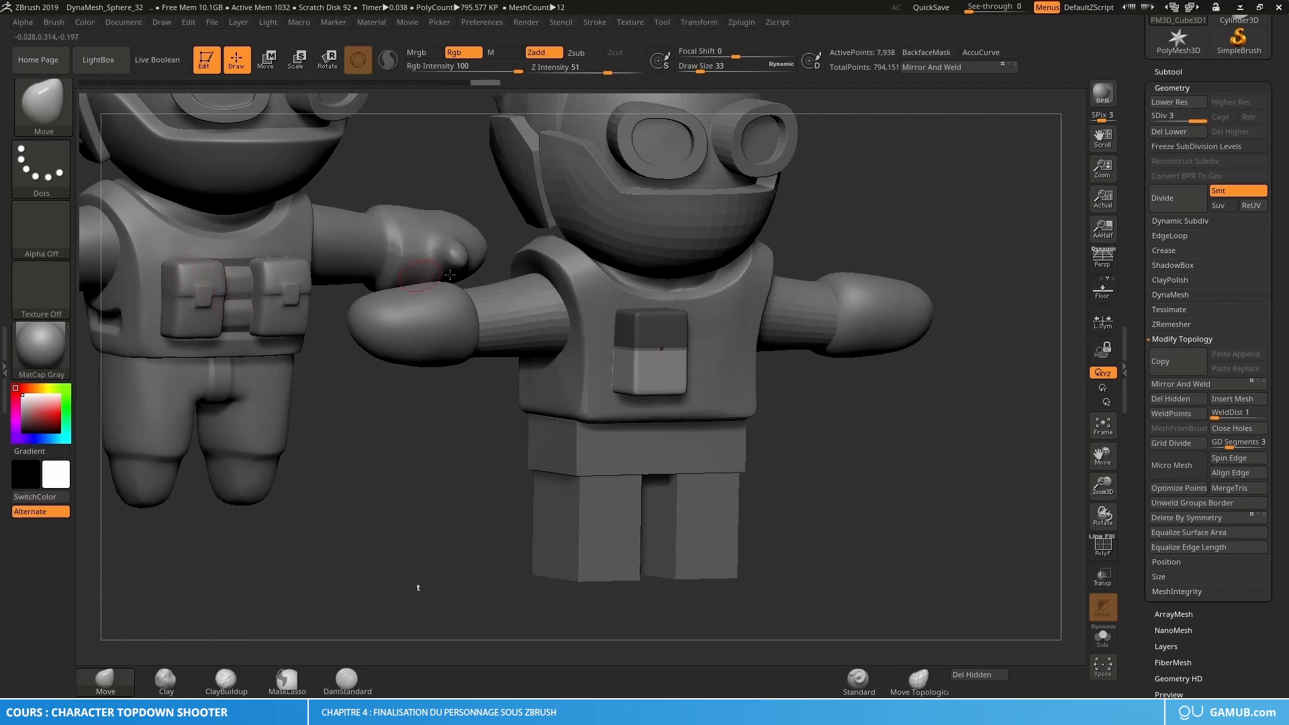
pyautogui.moveTo(676, 355)
pyautogui.mouseDown()
pyautogui.moveTo(672, 340)
pyautogui.moveTo(446, 347)
pyautogui.mouseUp()
pyautogui.moveTo(661, 365); pyautogui.dragTo(558, 380, button='right')
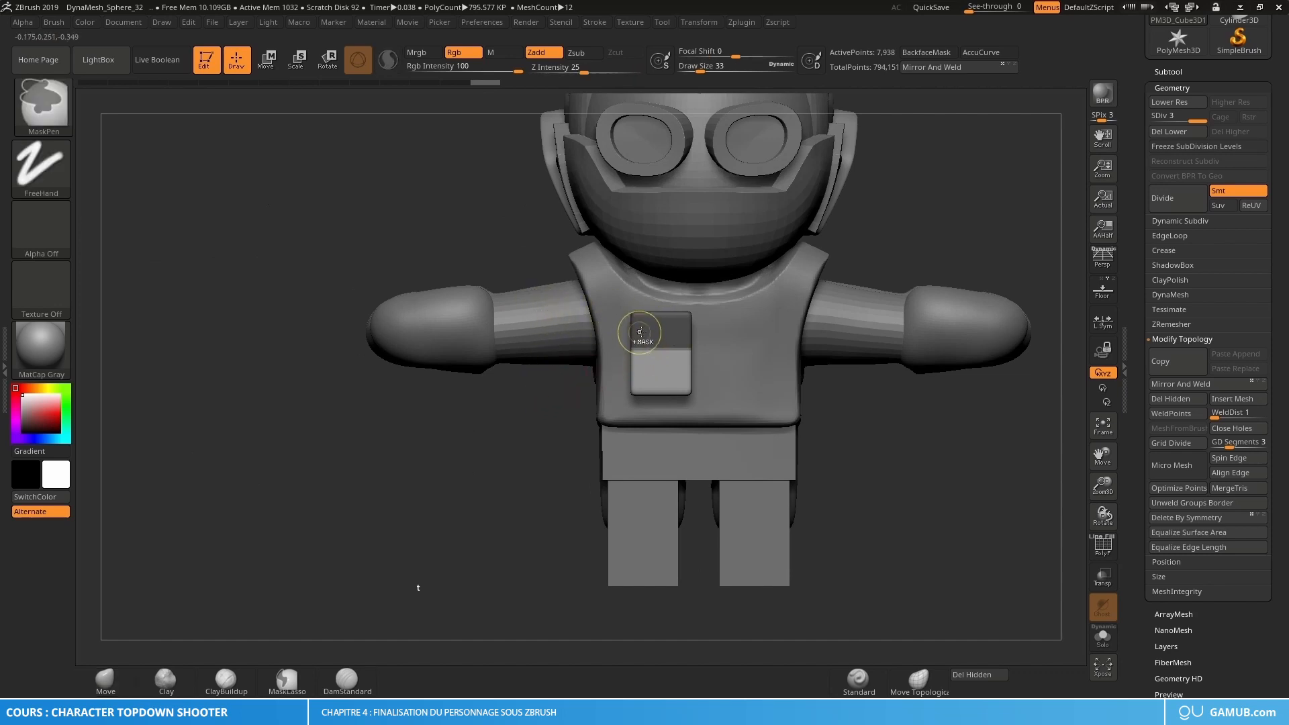
# Step: Set the draw size to 13 and add a small rectangular tab to the mask, centred below the pouch flap's lower edge
pyautogui.press('s')
pyautogui.moveTo(655, 351); pyautogui.dragTo(647, 350)
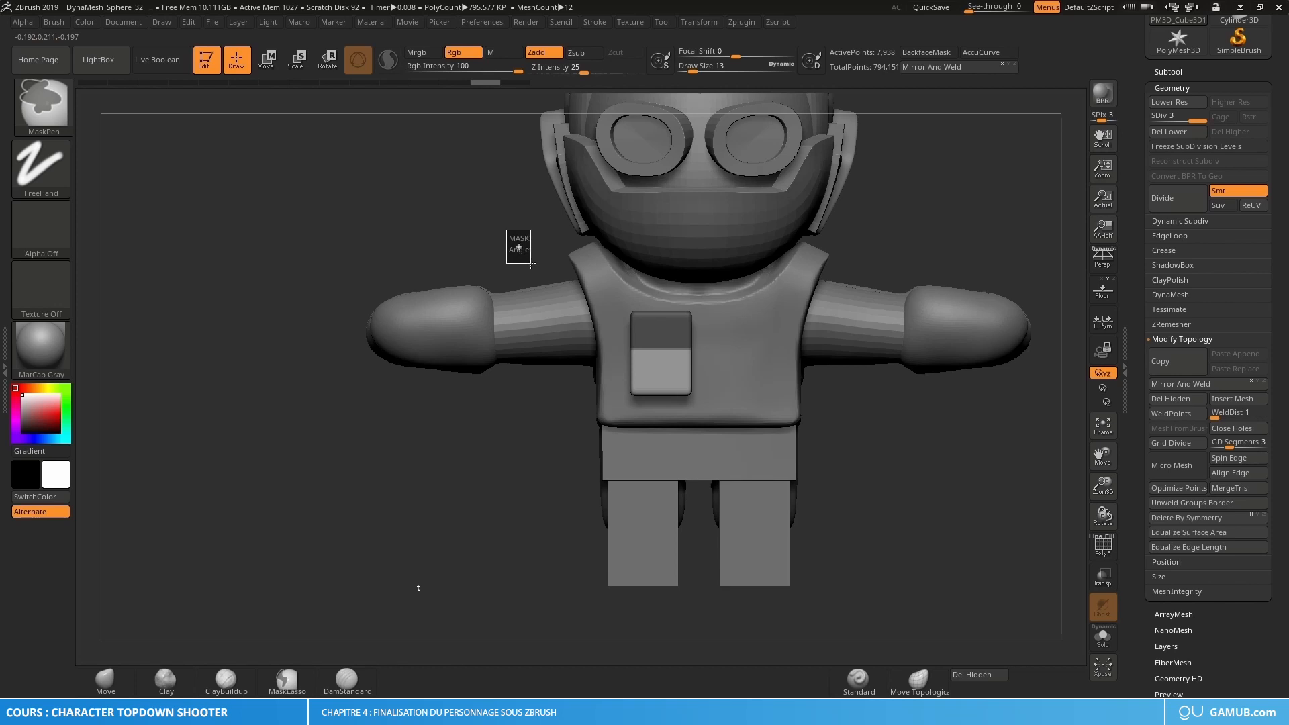
pyautogui.keyDown('ctrl'); pyautogui.moveTo(530, 263); pyautogui.dragTo(540, 261); pyautogui.keyUp('ctrl')
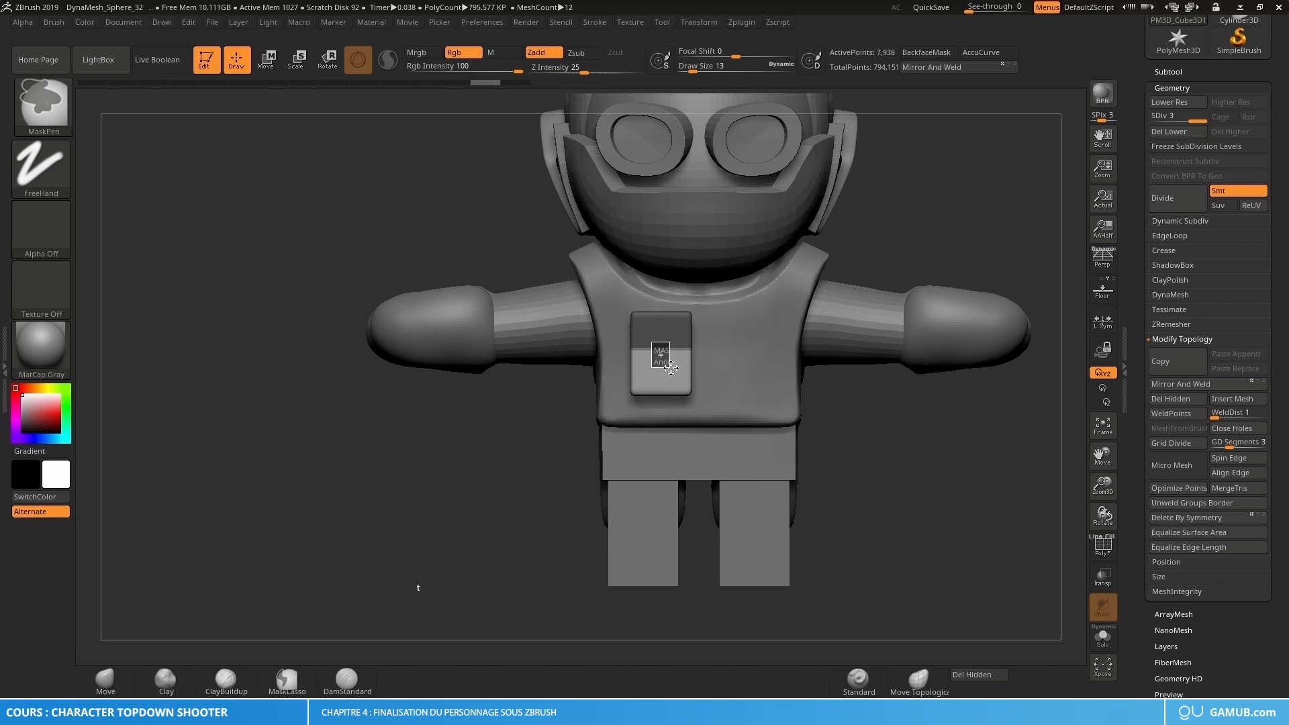
pyautogui.press('ctrl')
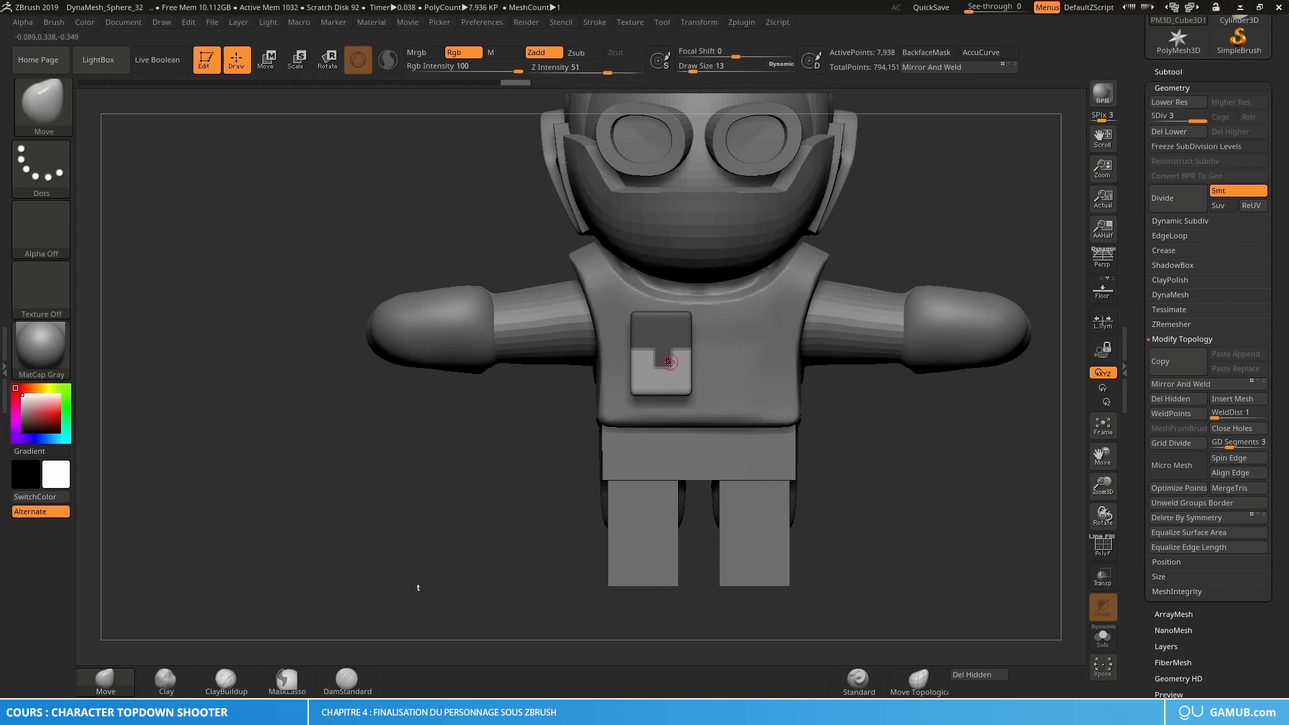
pyautogui.moveTo(764, 414)
pyautogui.mouseDown(button='right')
pyautogui.moveTo(613, 371)
pyautogui.moveTo(510, 282)
pyautogui.mouseUp(button='right')
pyautogui.press('ctrl')
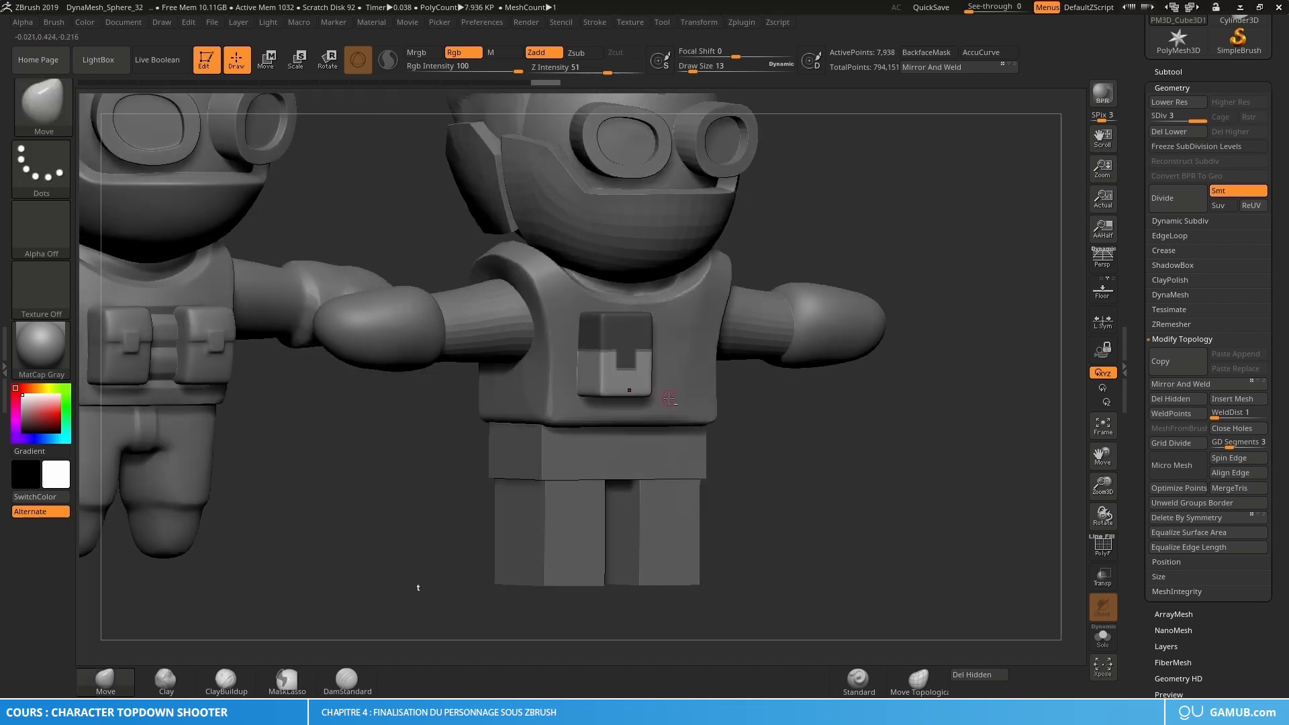
pyautogui.moveTo(671, 376); pyautogui.dragTo(699, 363, button='right')
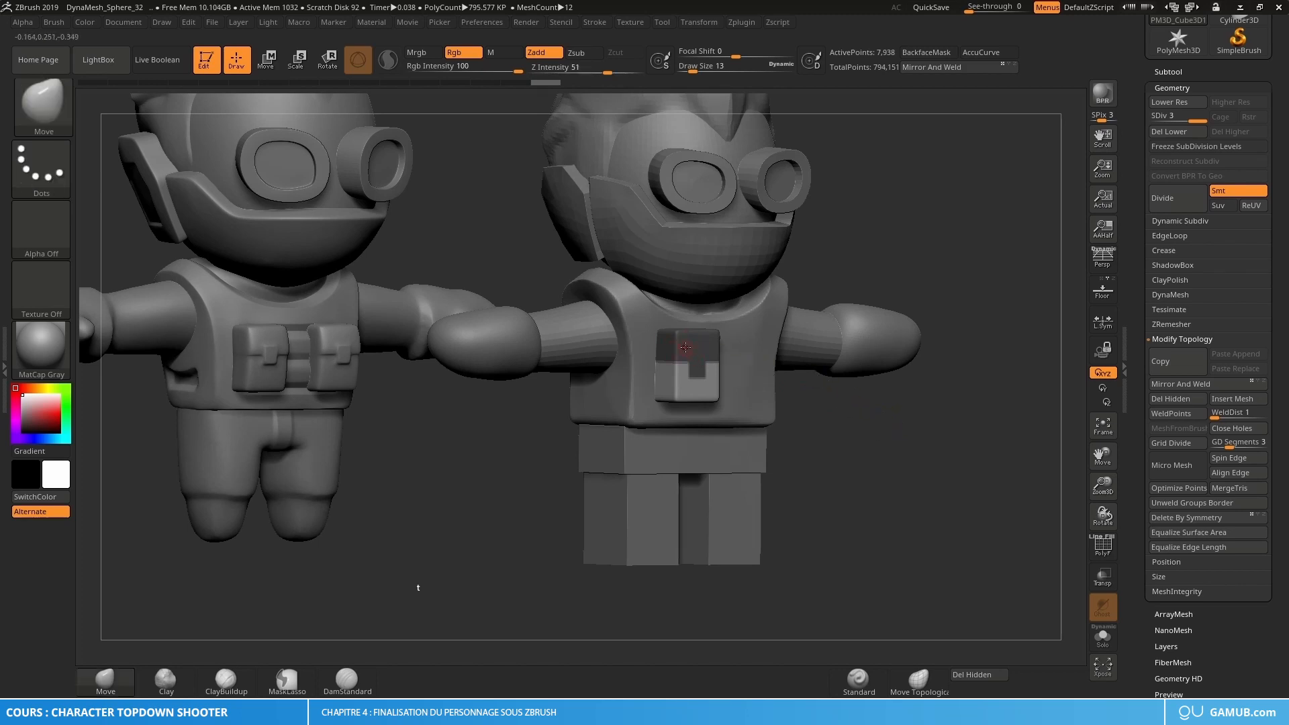
pyautogui.press('ctrl')
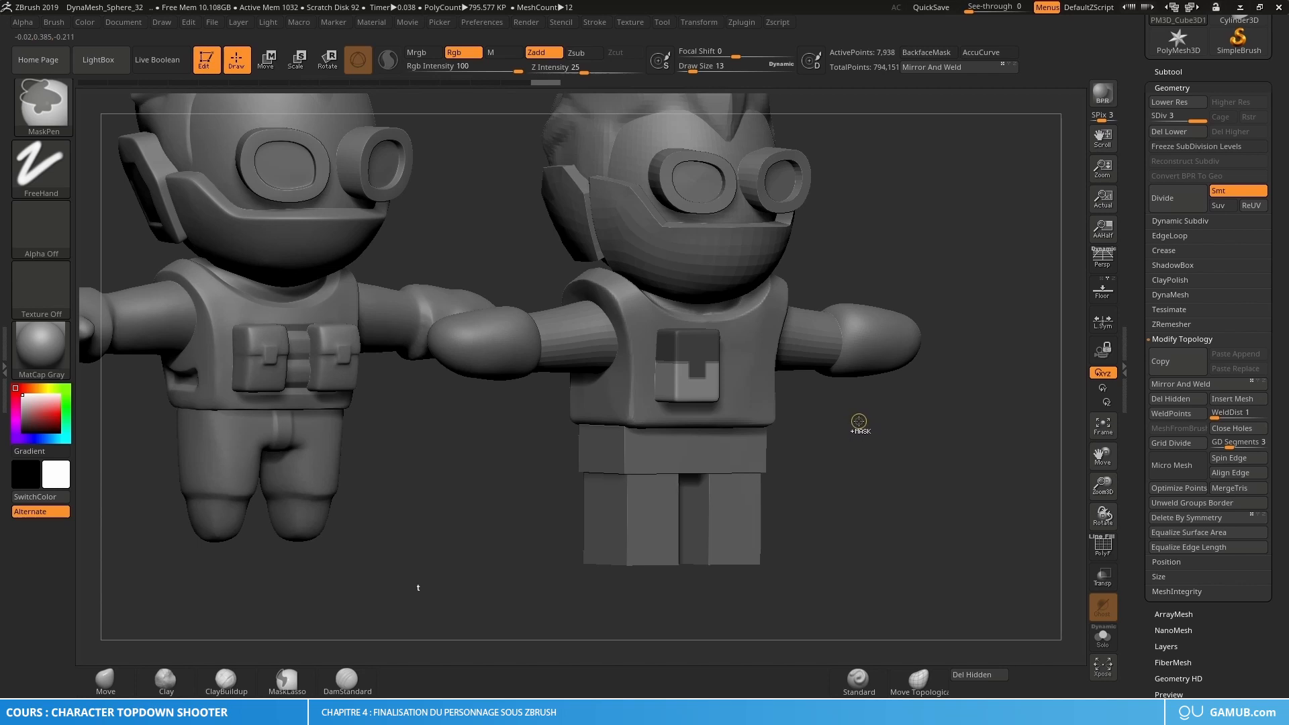
# Step: Invert the mask and use the Inflate deformation to raise the pouch's flap and tab slightly
pyautogui.keyDown('ctrl'); pyautogui.click(859, 421); pyautogui.keyUp('ctrl')
pyautogui.click(1174, 87)
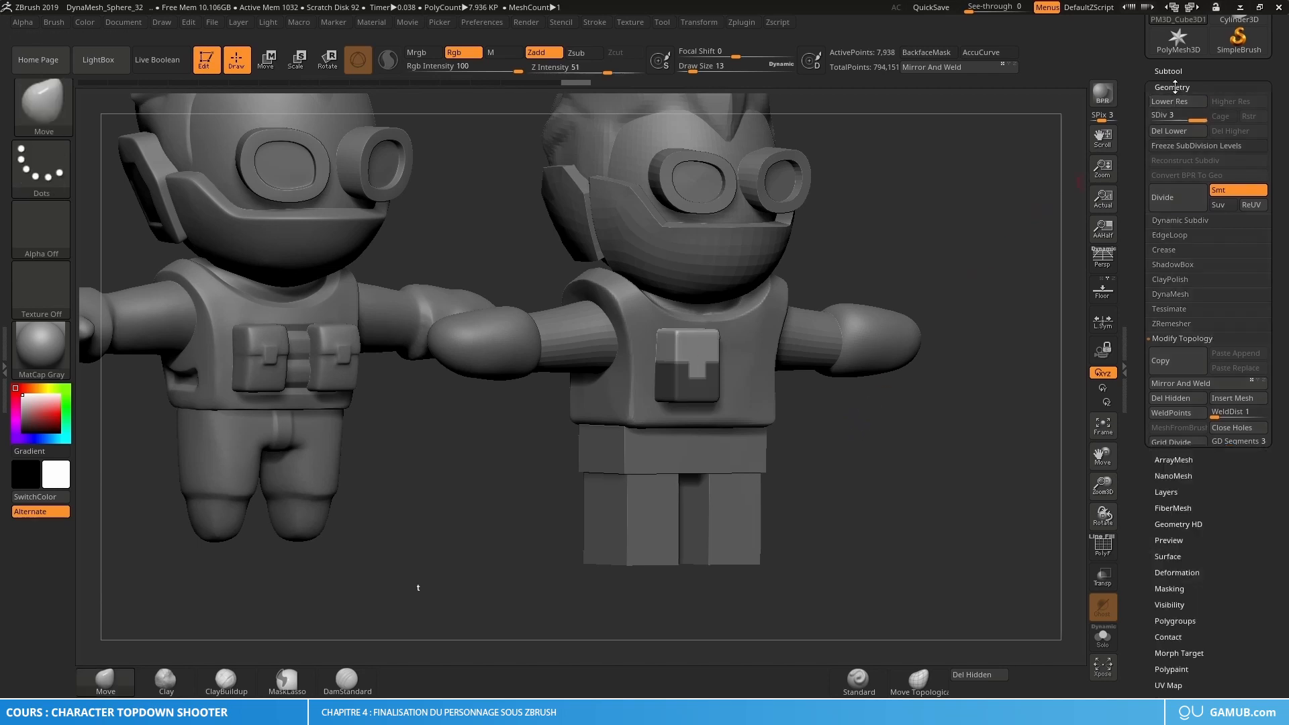
pyautogui.click(1175, 86)
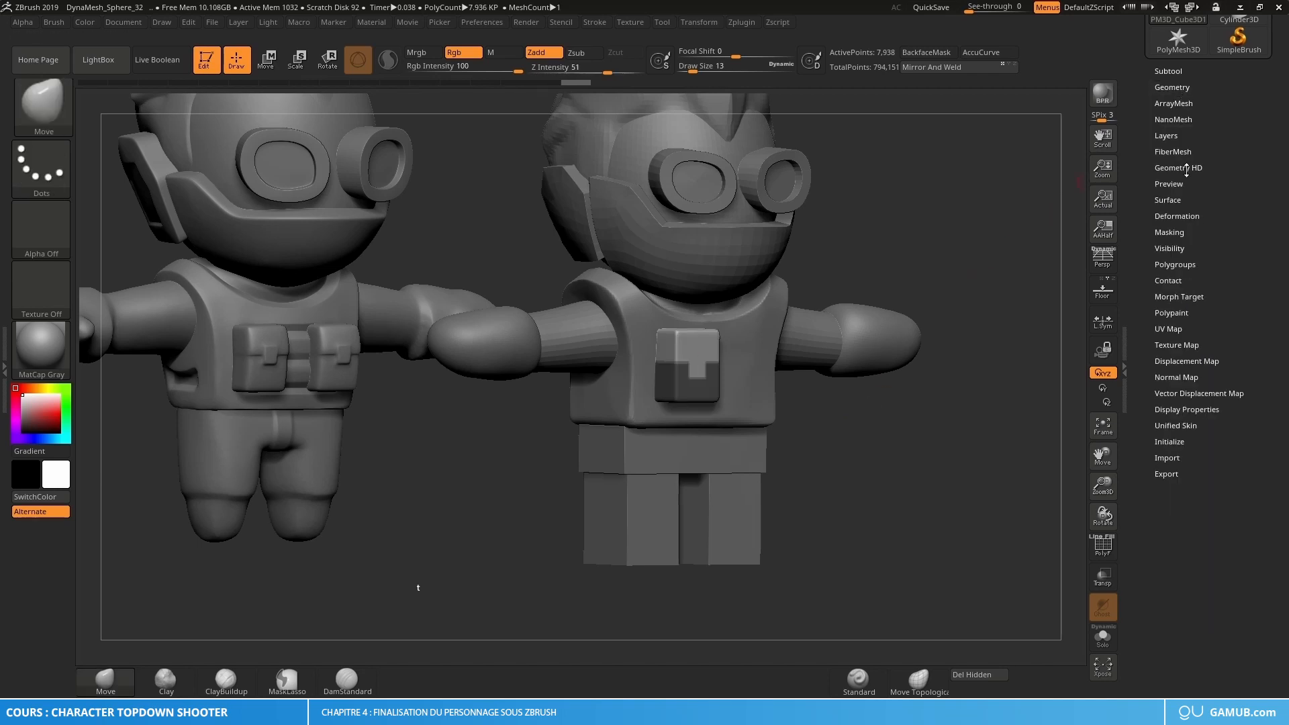
pyautogui.click(1175, 216)
pyautogui.scroll(-3, 1136, 397)
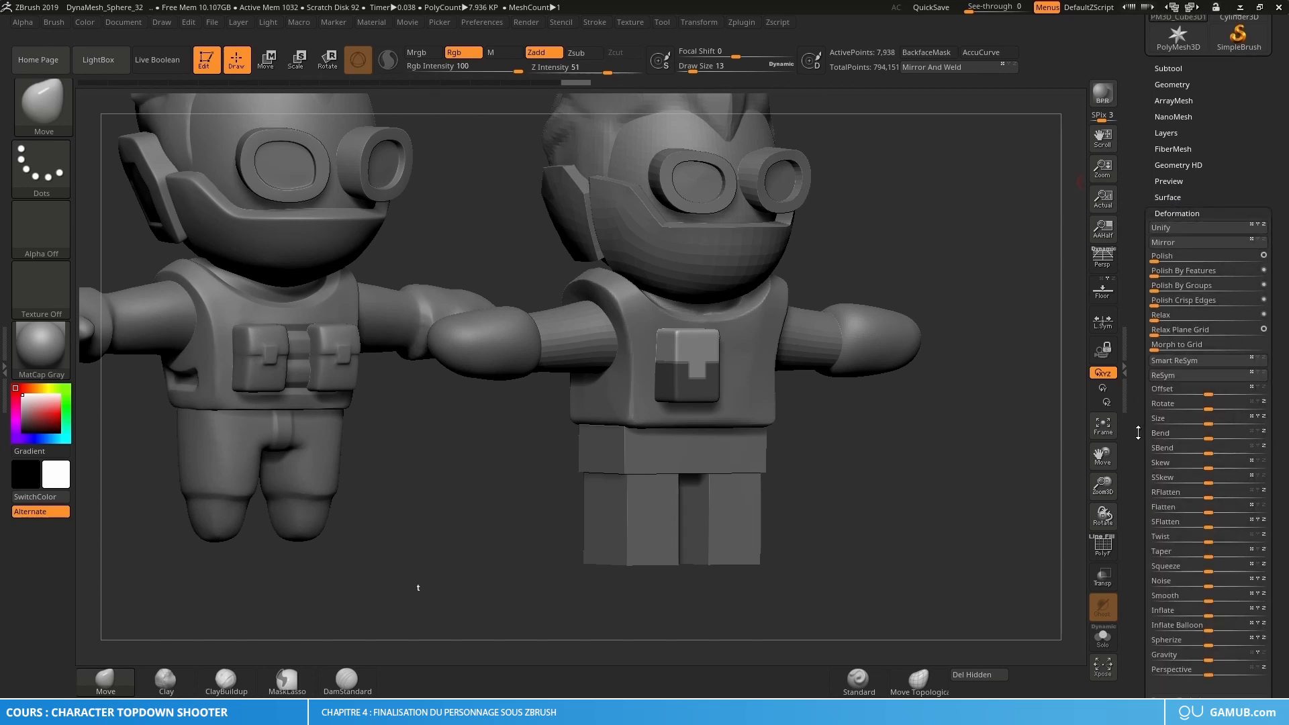
pyautogui.scroll(-2, 1136, 398)
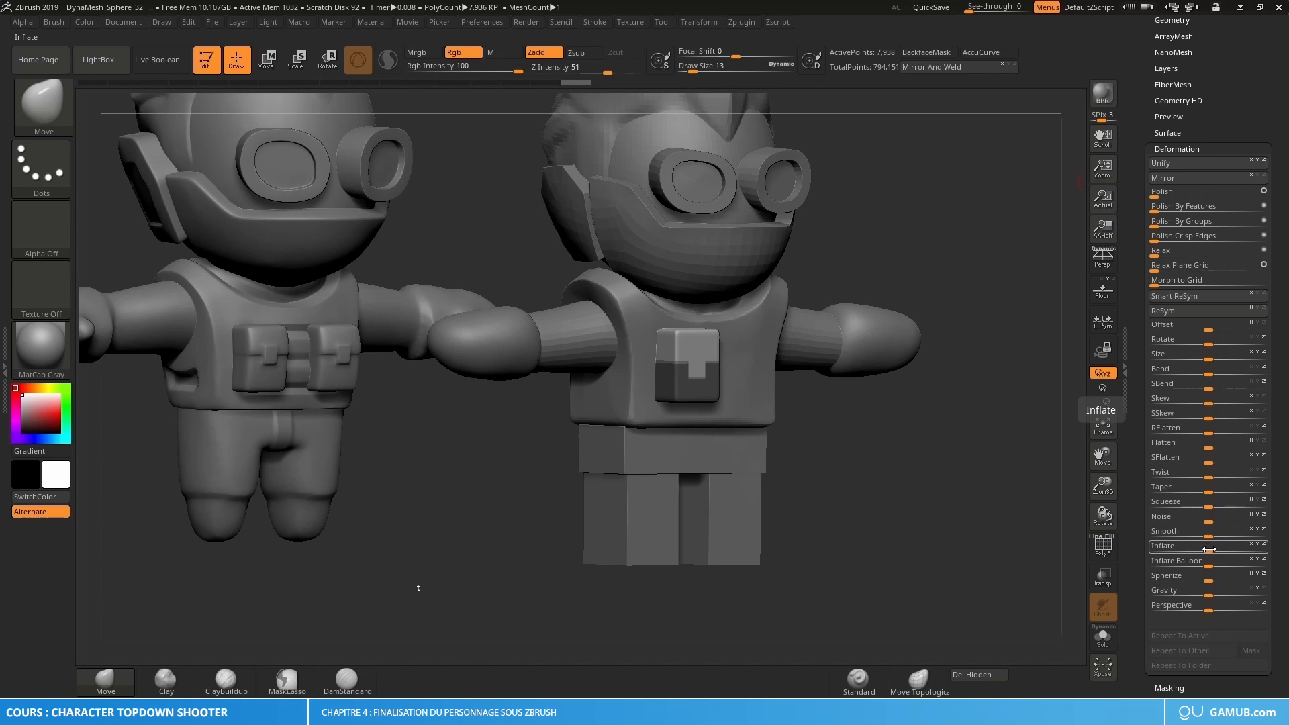
pyautogui.keyDown('alt'); pyautogui.moveTo(1019, 446); pyautogui.dragTo(1068, 482); pyautogui.keyUp('alt')
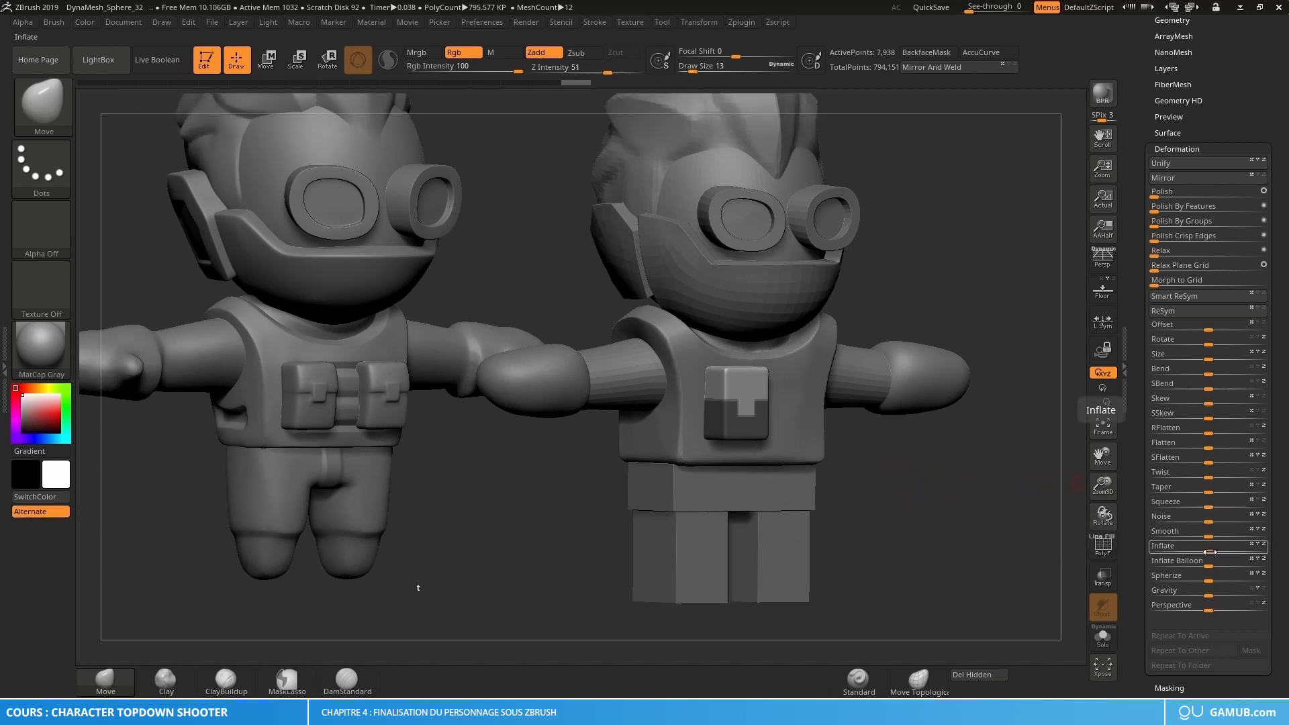
pyautogui.moveTo(1209, 549); pyautogui.dragTo(1212, 549)
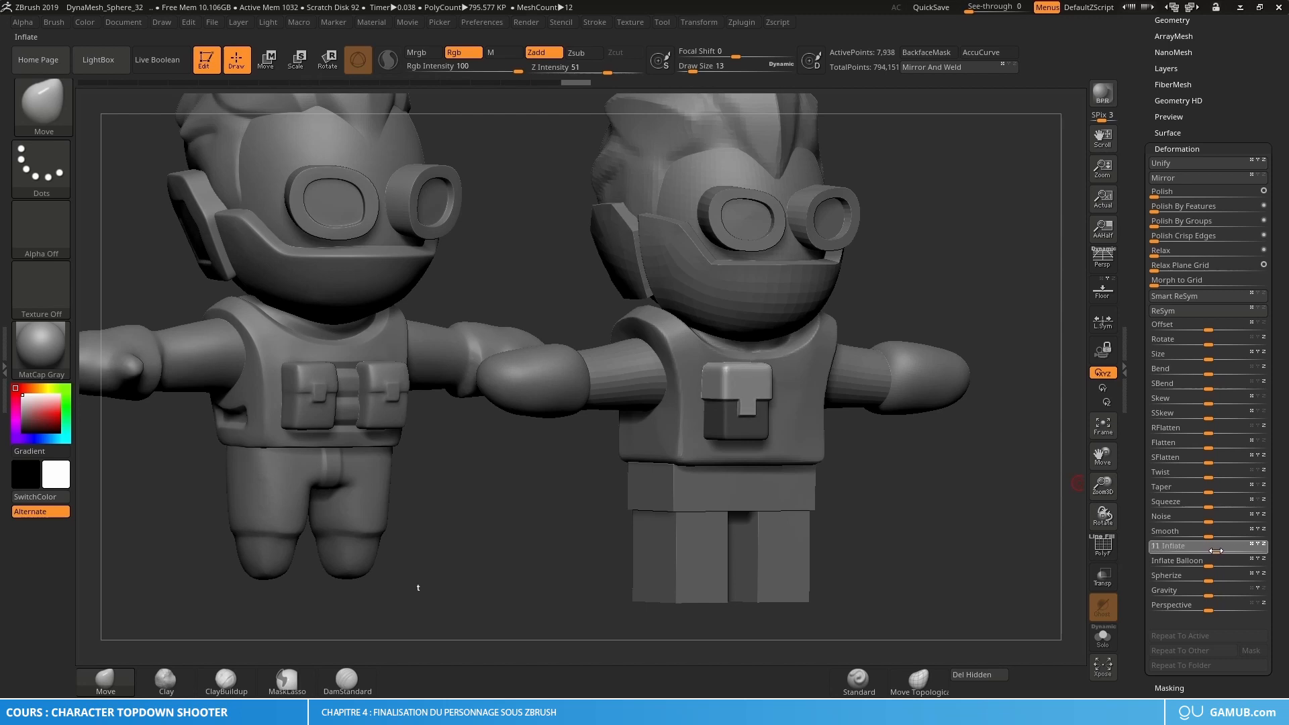
pyautogui.moveTo(1213, 552); pyautogui.dragTo(1213, 551)
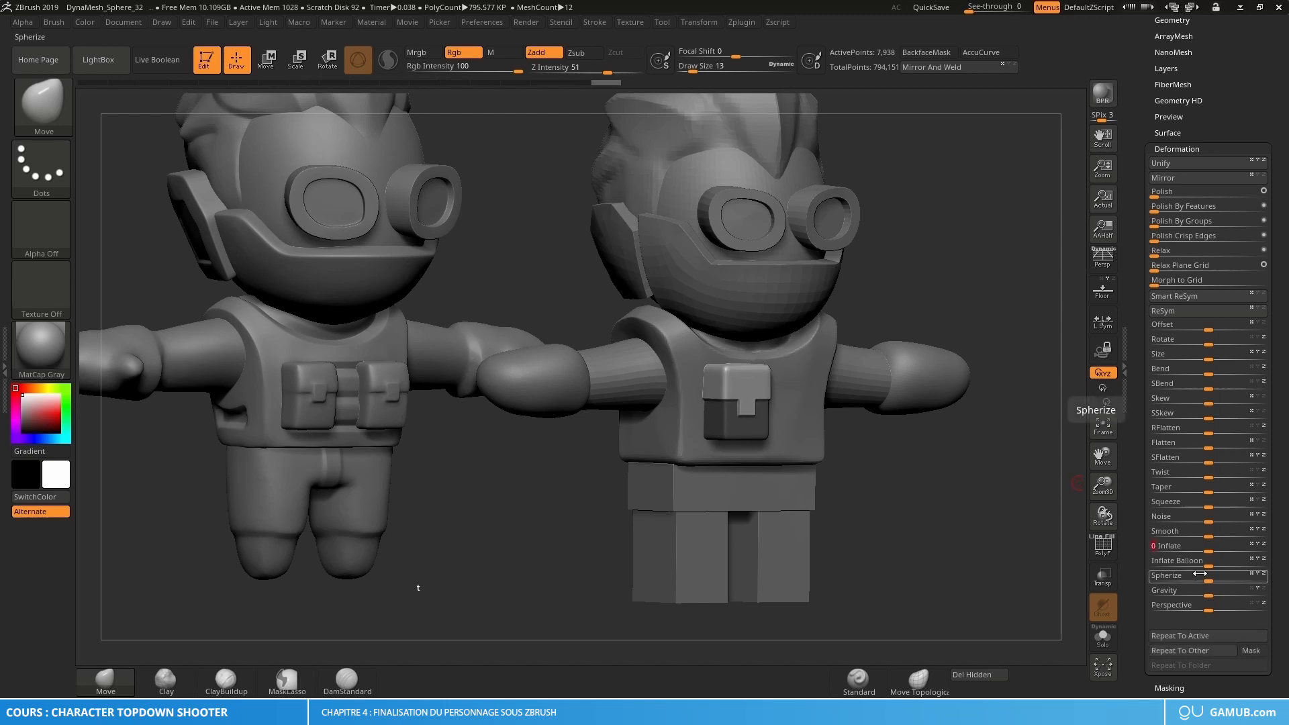
# Step: Clear the mask from the pouch and collapse the Deformation settings
pyautogui.moveTo(957, 492); pyautogui.dragTo(917, 449)
pyautogui.moveTo(918, 430)
pyautogui.mouseDown()
pyautogui.moveTo(915, 418)
pyautogui.moveTo(873, 418)
pyautogui.moveTo(920, 409)
pyautogui.moveTo(901, 430)
pyautogui.mouseUp()
pyautogui.keyDown('ctrl'); pyautogui.moveTo(707, 385); pyautogui.dragTo(736, 379, button='right'); pyautogui.keyUp('ctrl')
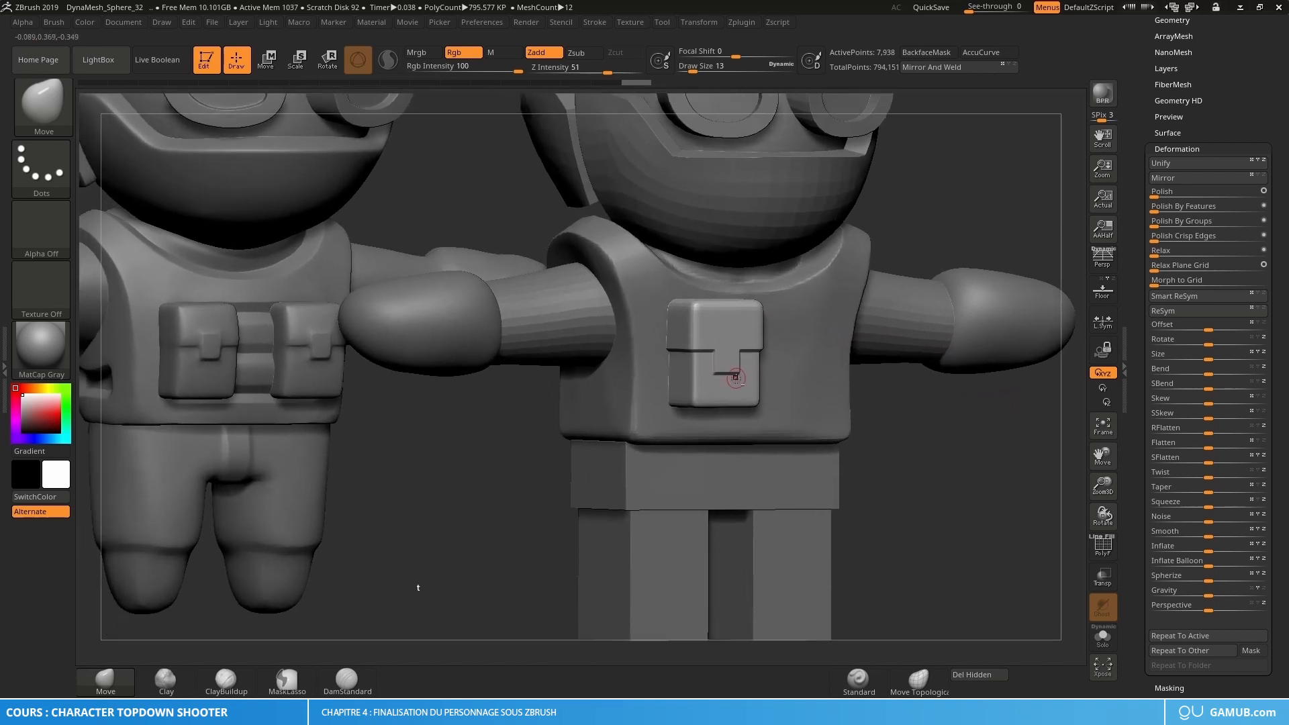
pyautogui.click(1175, 148)
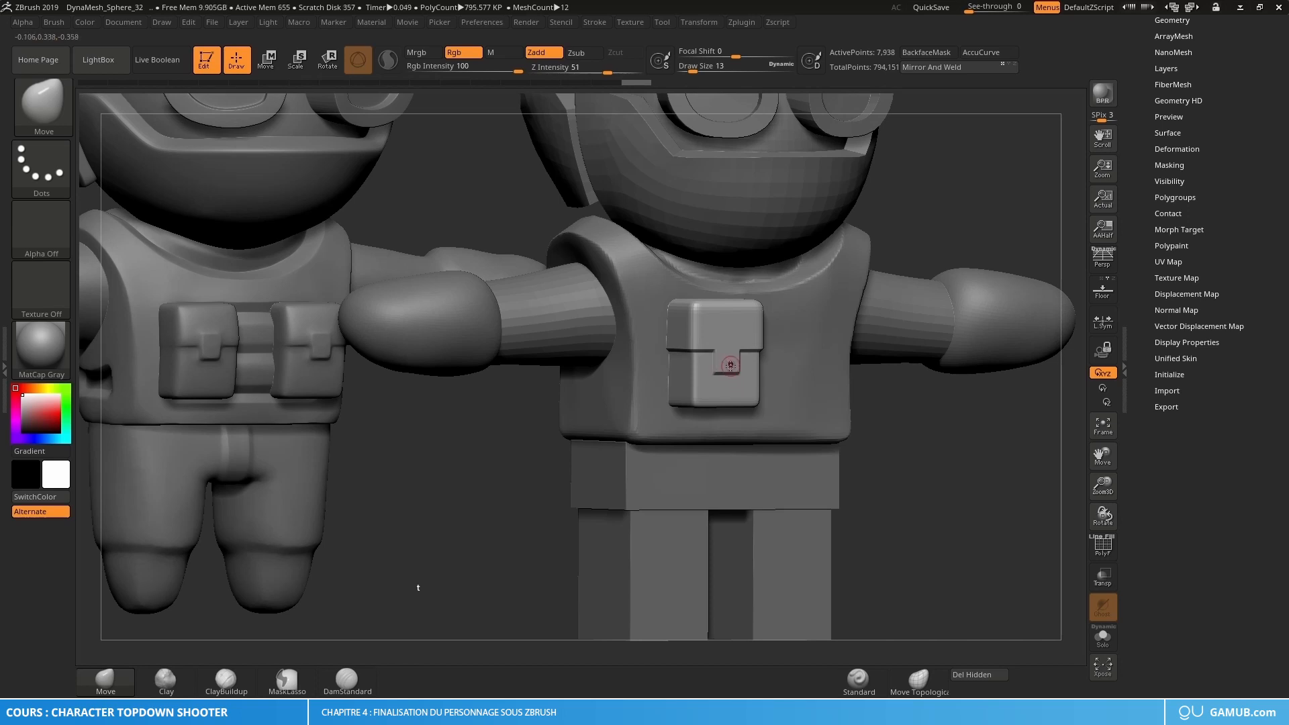
# Step: From the front, mask a small rectangle over the pouch's tab, extending slightly above the flap's lower edge
pyautogui.keyDown('alt'); pyautogui.moveTo(733, 379); pyautogui.dragTo(741, 350, button='right'); pyautogui.keyUp('alt')
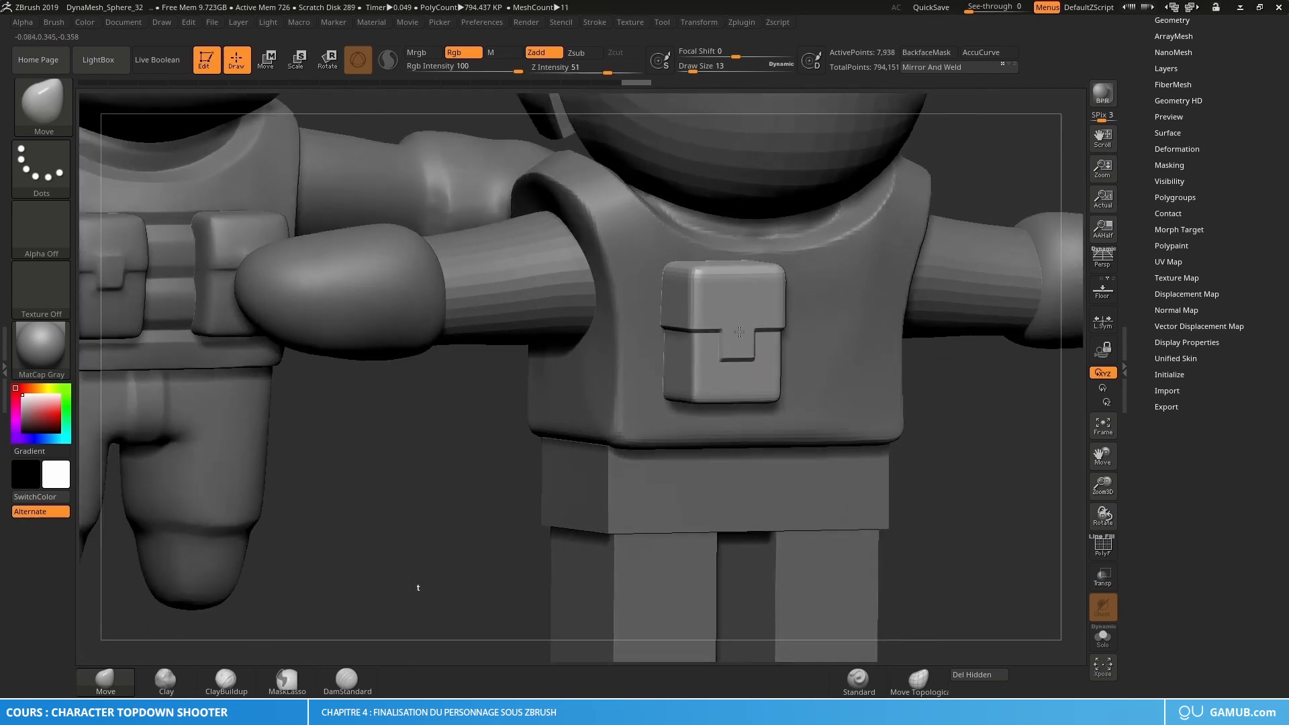
pyautogui.keyDown('ctrl'); pyautogui.moveTo(410, 356); pyautogui.dragTo(391, 329, button='right'); pyautogui.keyUp('ctrl')
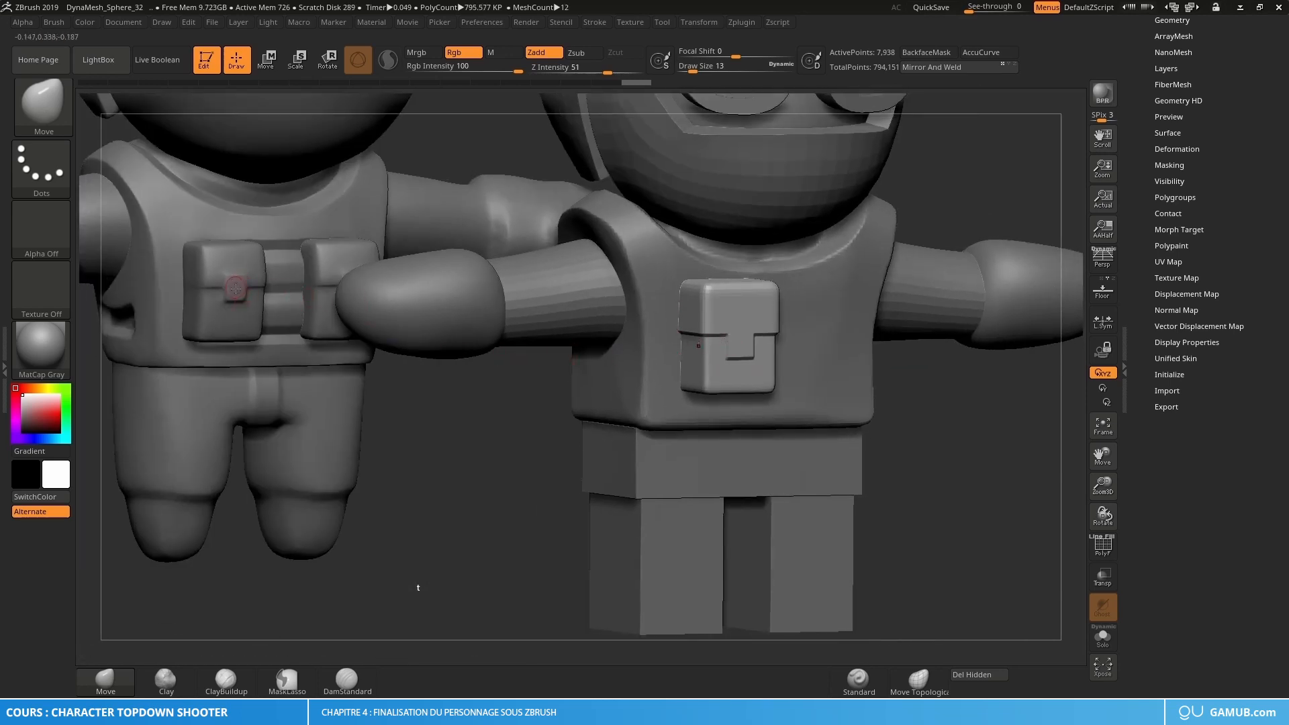
pyautogui.moveTo(733, 347); pyautogui.dragTo(634, 344, button='right')
pyautogui.press('ctrl')
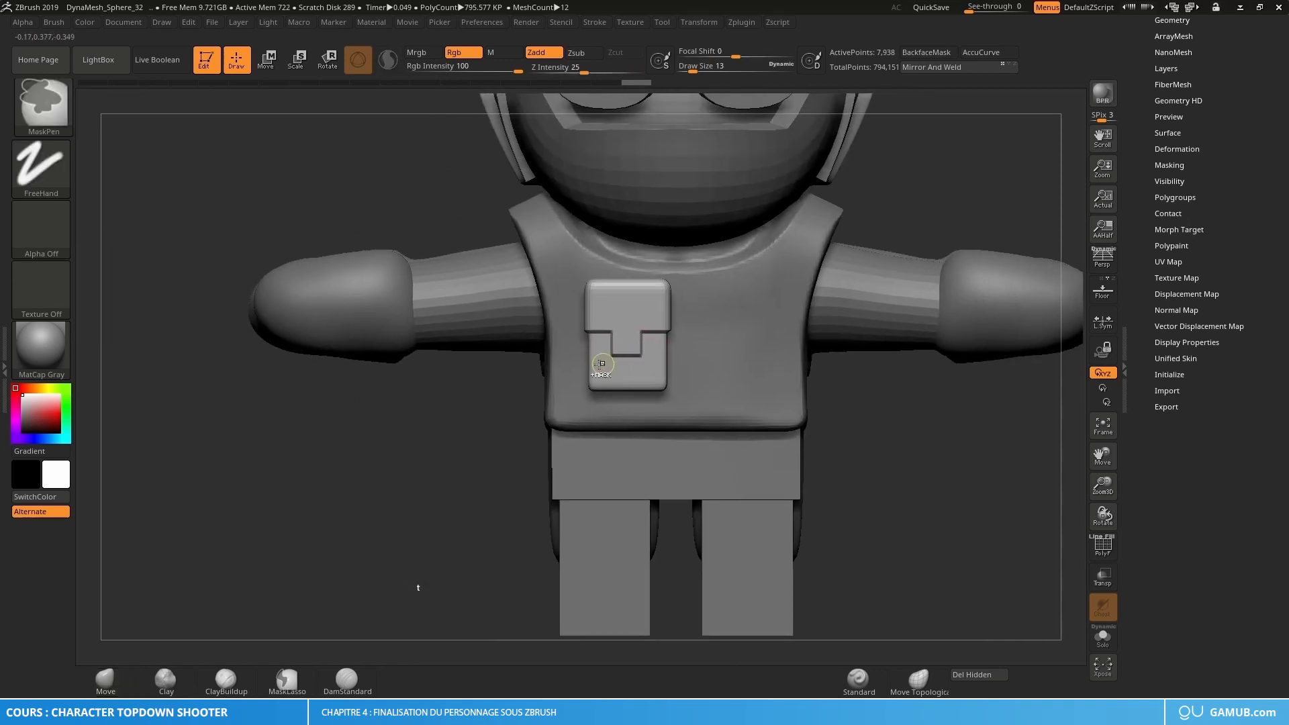
pyautogui.moveTo(457, 396)
pyautogui.keyDown('ctrl'); pyautogui.mouseDown()
pyautogui.moveTo(484, 437)
pyautogui.moveTo(642, 357)
pyautogui.mouseUp(); pyautogui.keyUp('ctrl')
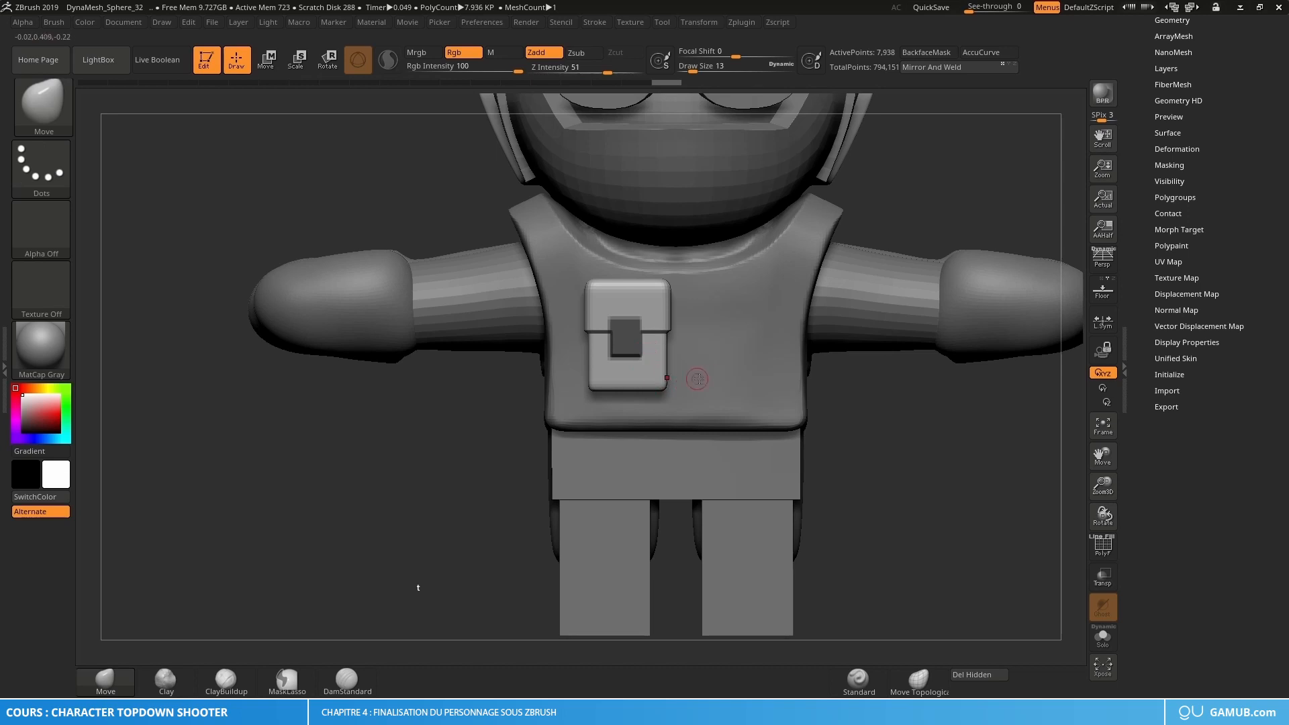
# Step: Invert the mask, move the pouch's rectangular clasp outward by about 0.0134, and clear the mask
pyautogui.moveTo(866, 409); pyautogui.dragTo(829, 403)
pyautogui.keyDown('ctrl'); pyautogui.click(883, 413); pyautogui.keyUp('ctrl')
pyautogui.press('w')
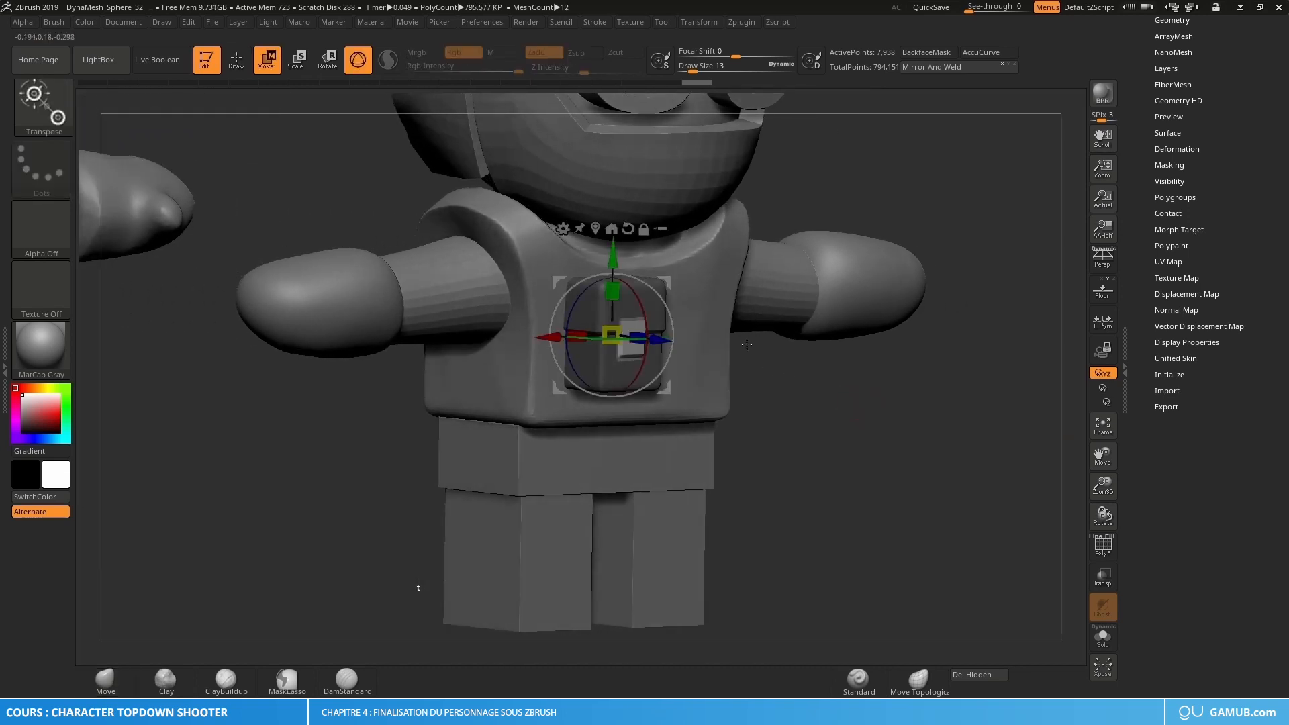
pyautogui.moveTo(671, 338); pyautogui.dragTo(670, 341)
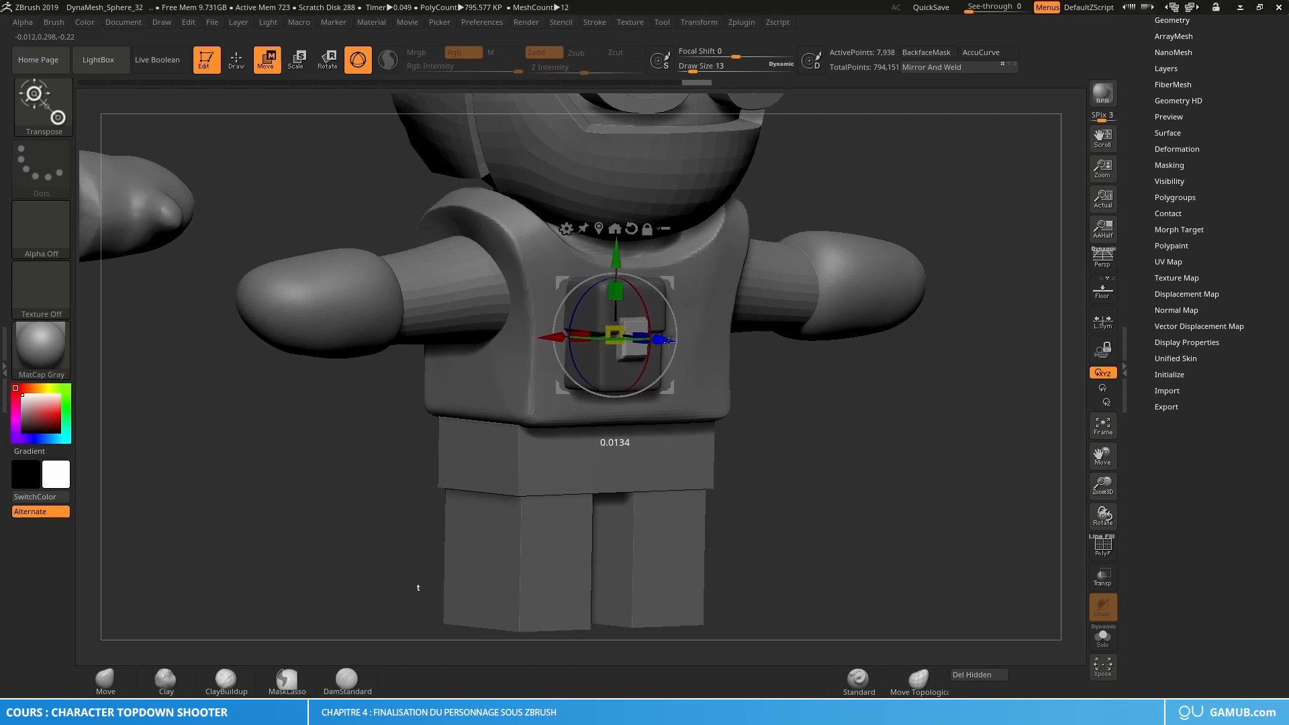
pyautogui.press('q')
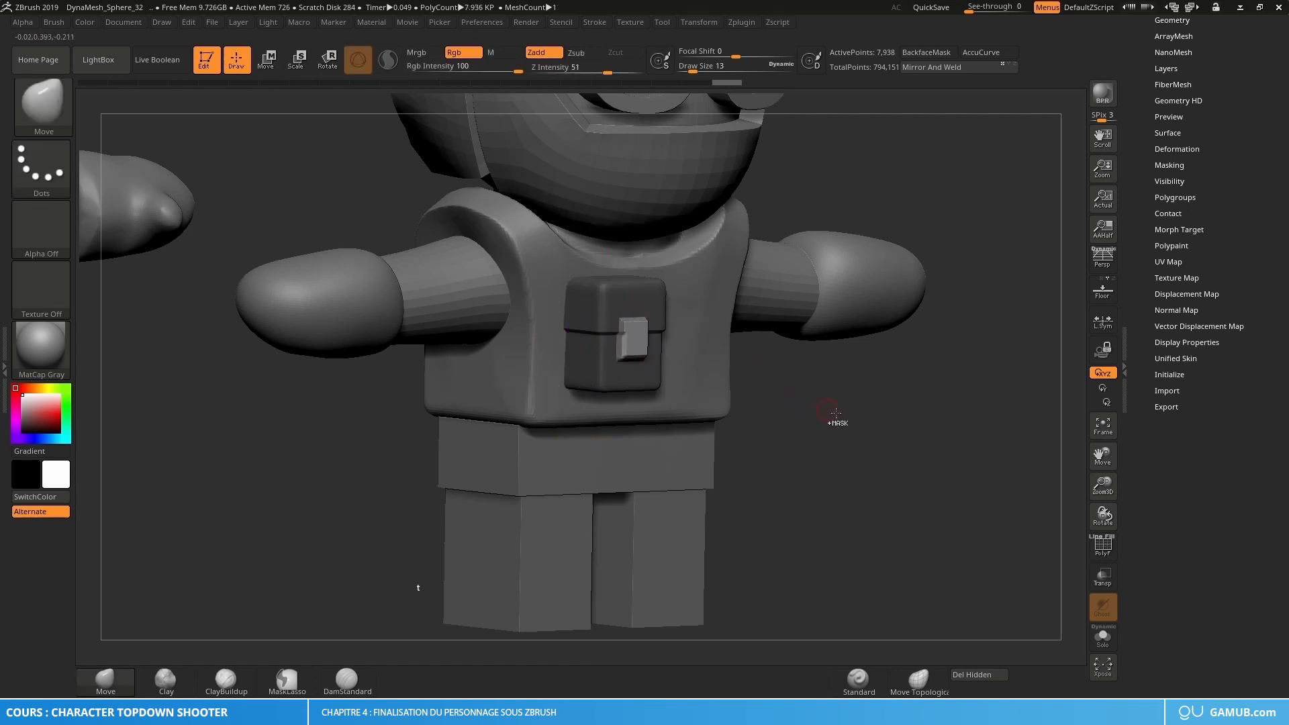
pyautogui.keyDown('ctrl'); pyautogui.click(851, 423); pyautogui.keyUp('ctrl')
pyautogui.moveTo(852, 422)
pyautogui.mouseDown()
pyautogui.moveTo(829, 411)
pyautogui.moveTo(854, 407)
pyautogui.moveTo(820, 401)
pyautogui.moveTo(862, 432)
pyautogui.mouseUp()
# Step: Subdivide the pouch once more, up to subdivision level 4
pyautogui.moveTo(658, 367)
pyautogui.keyDown('ctrl'); pyautogui.mouseDown(button='right')
pyautogui.moveTo(684, 396)
pyautogui.moveTo(663, 365)
pyautogui.moveTo(682, 378)
pyautogui.moveTo(699, 346)
pyautogui.moveTo(704, 360)
pyautogui.mouseUp(button='right'); pyautogui.keyUp('ctrl')
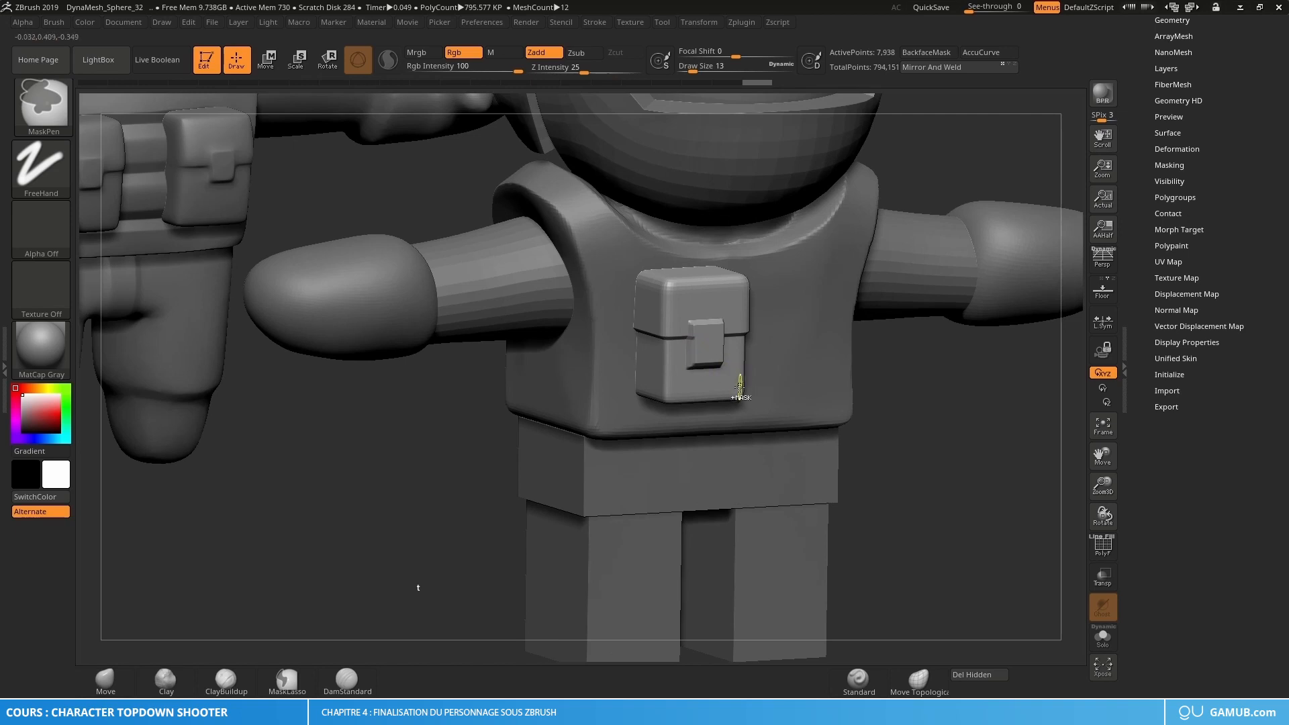
pyautogui.hotkey('ctrl', 'd')
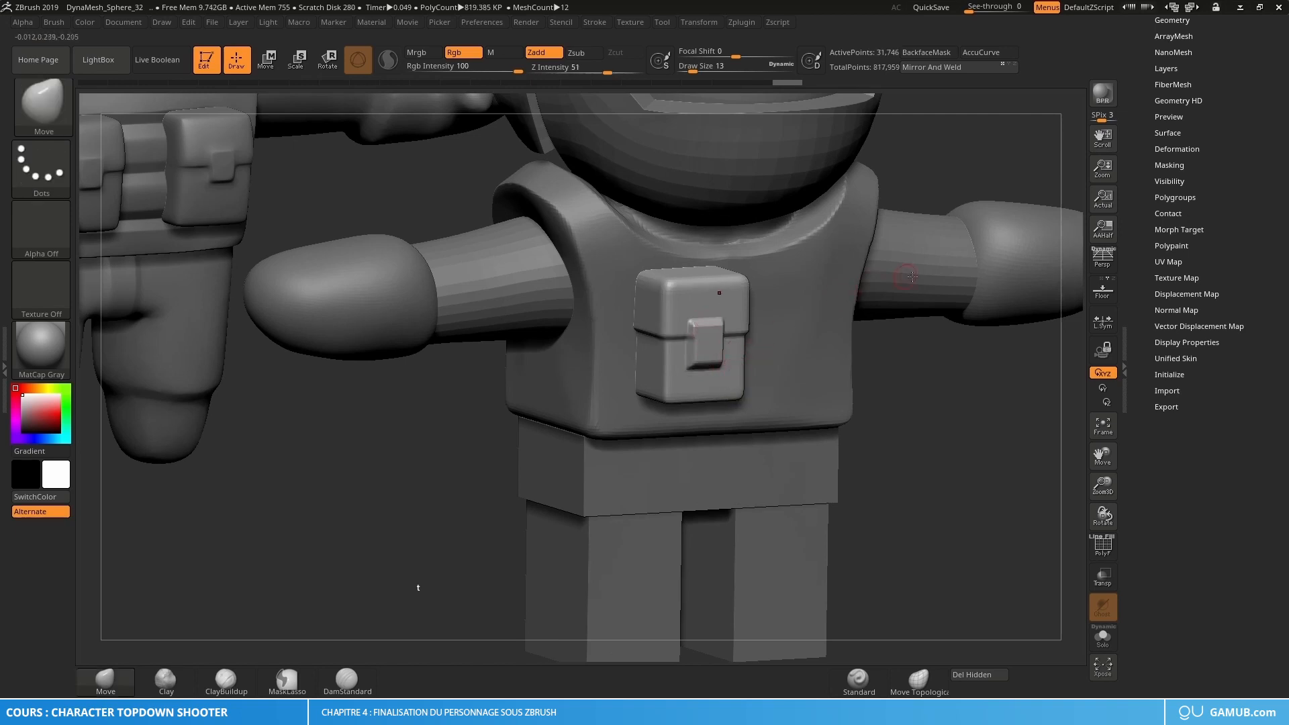
pyautogui.moveTo(1147, 91); pyautogui.dragTo(1140, 150)
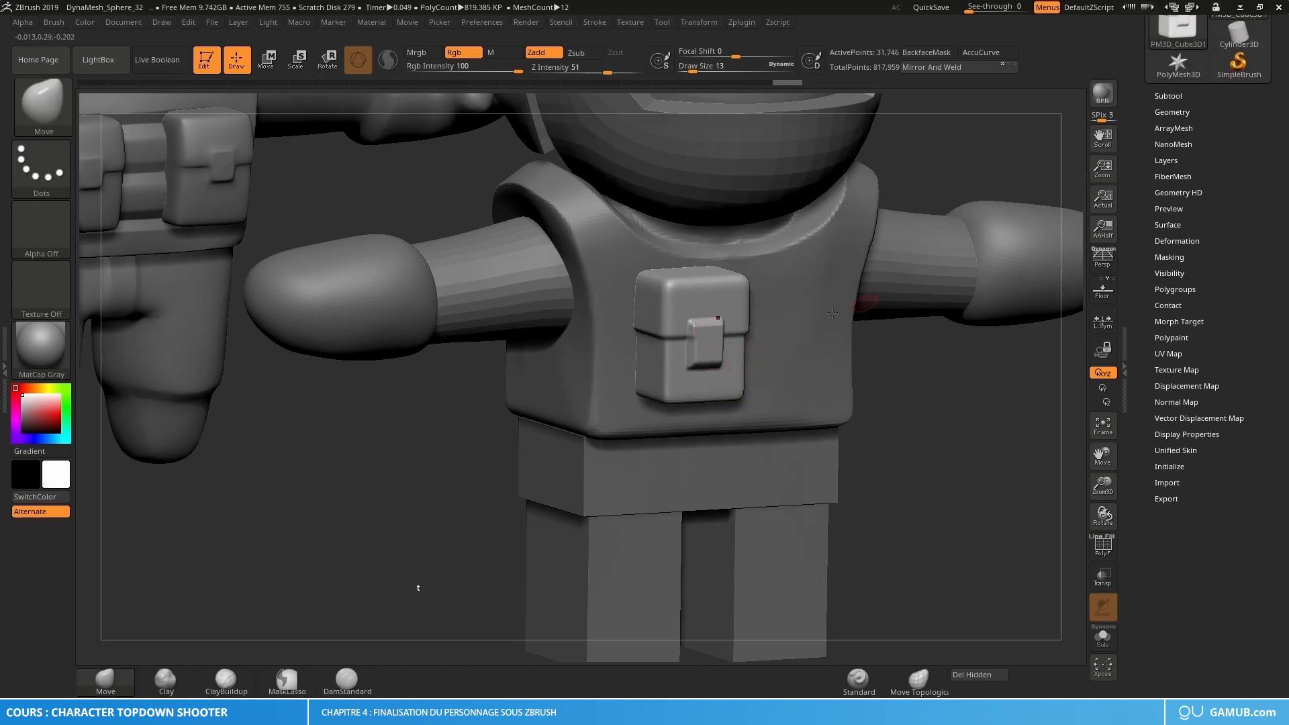
pyautogui.moveTo(777, 346); pyautogui.dragTo(754, 336, button='right')
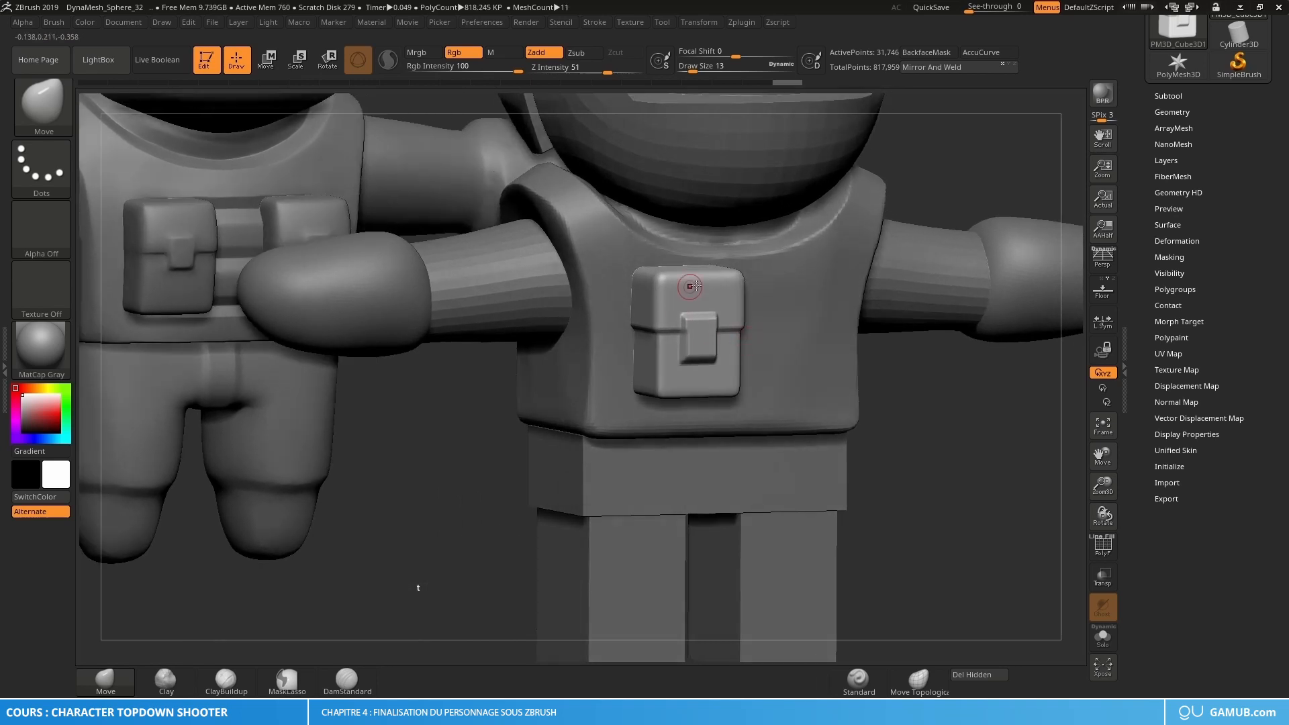
# Step: Apply ClayPolish to the pouch with Max 25 to soften the edges of its flap and clasp
pyautogui.click(1172, 112)
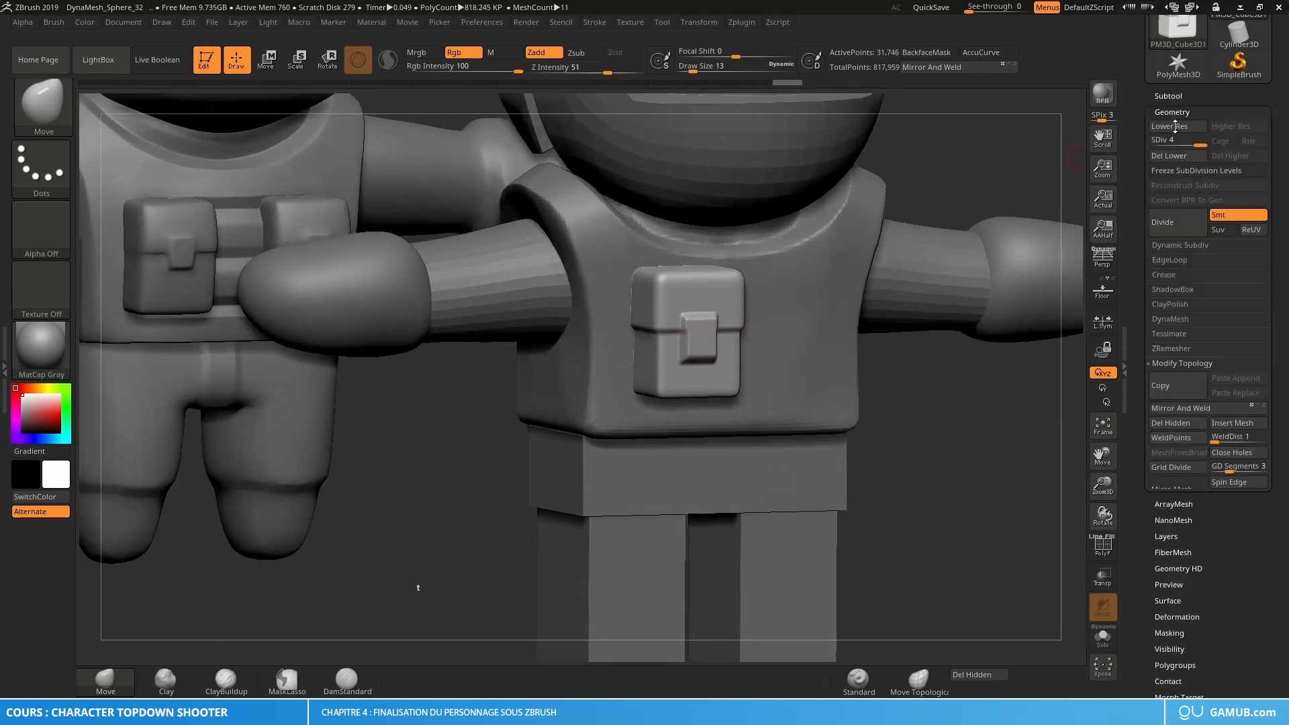
pyautogui.moveTo(744, 364); pyautogui.dragTo(750, 293, button='right')
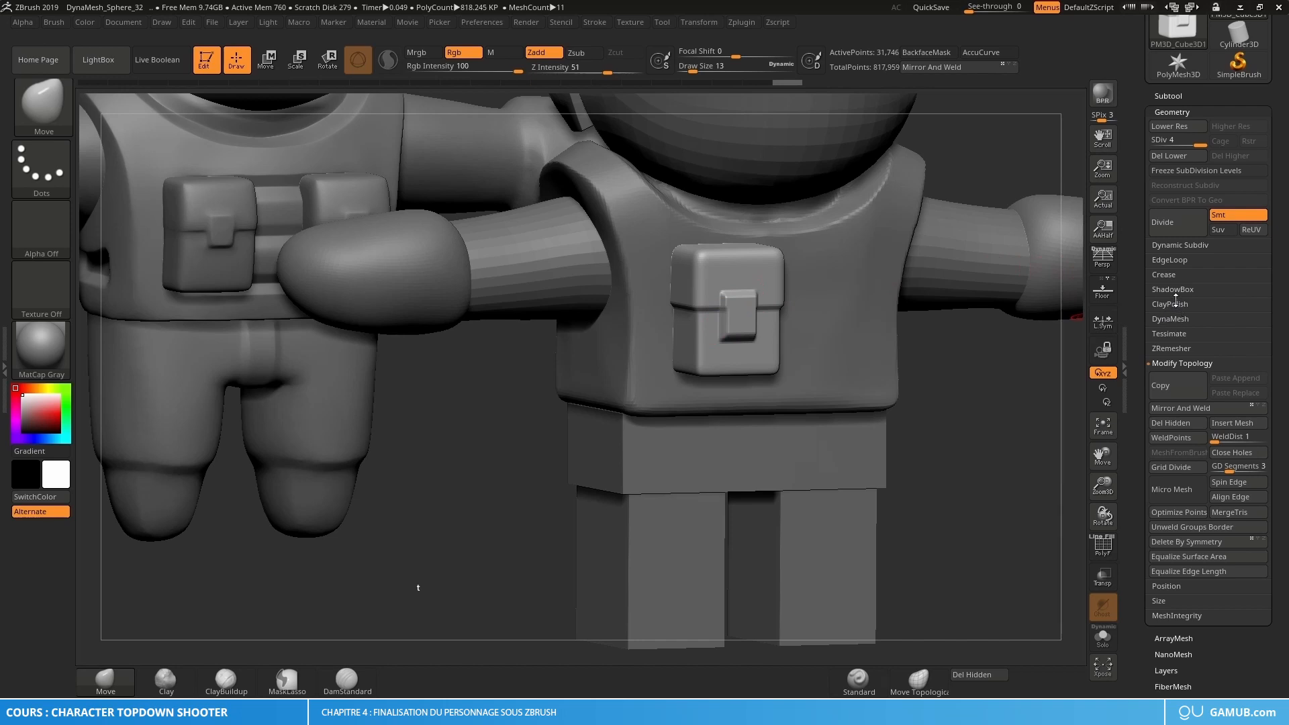
pyautogui.click(1173, 363)
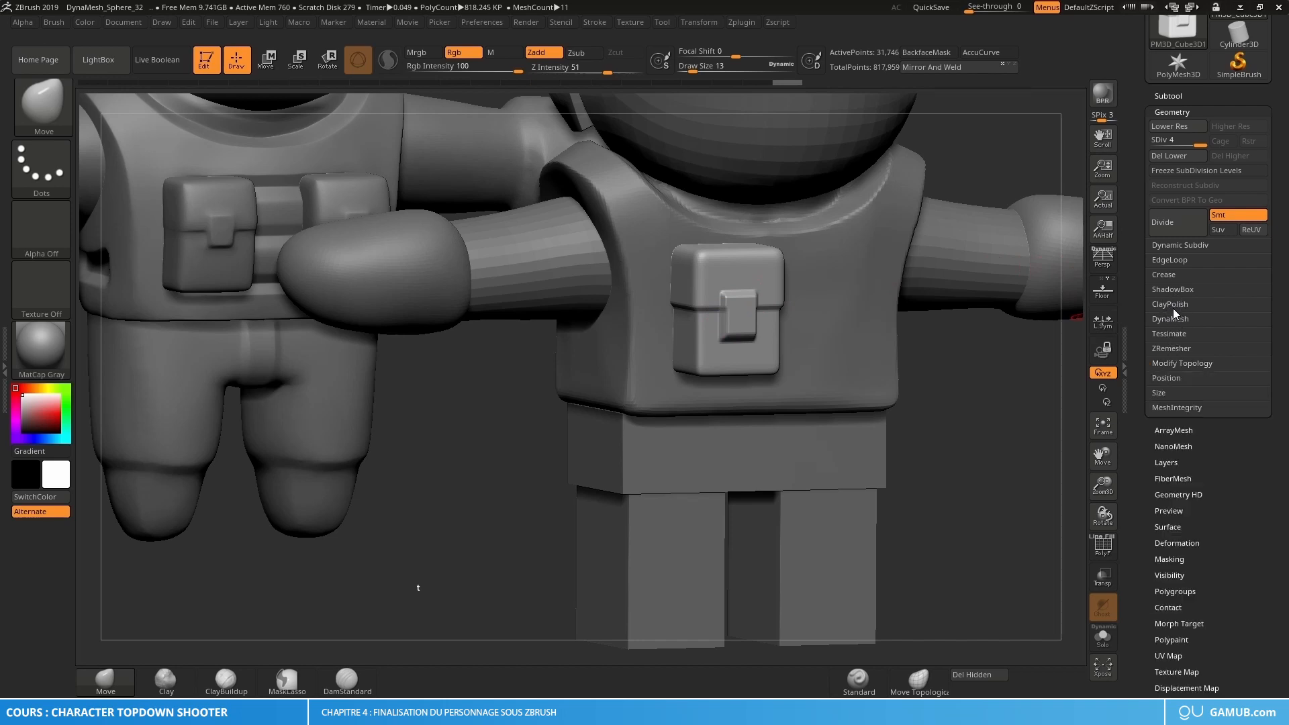
pyautogui.click(1174, 304)
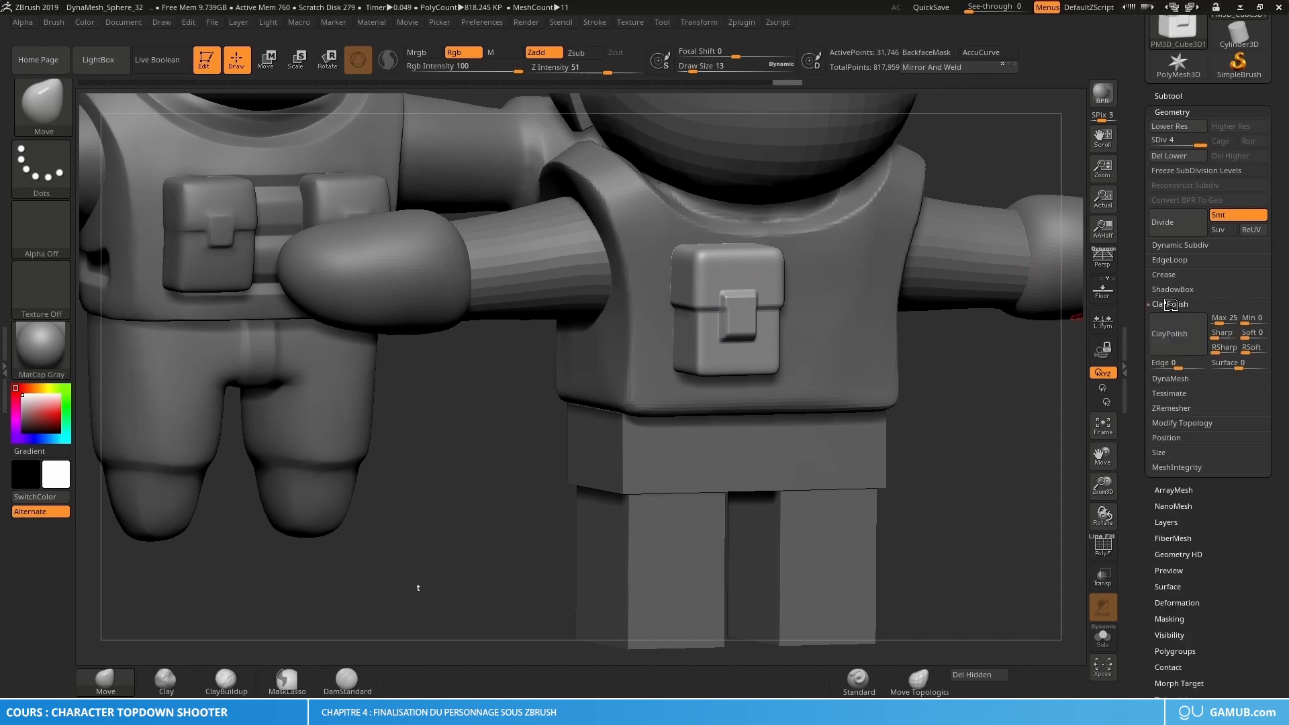
pyautogui.click(1178, 337)
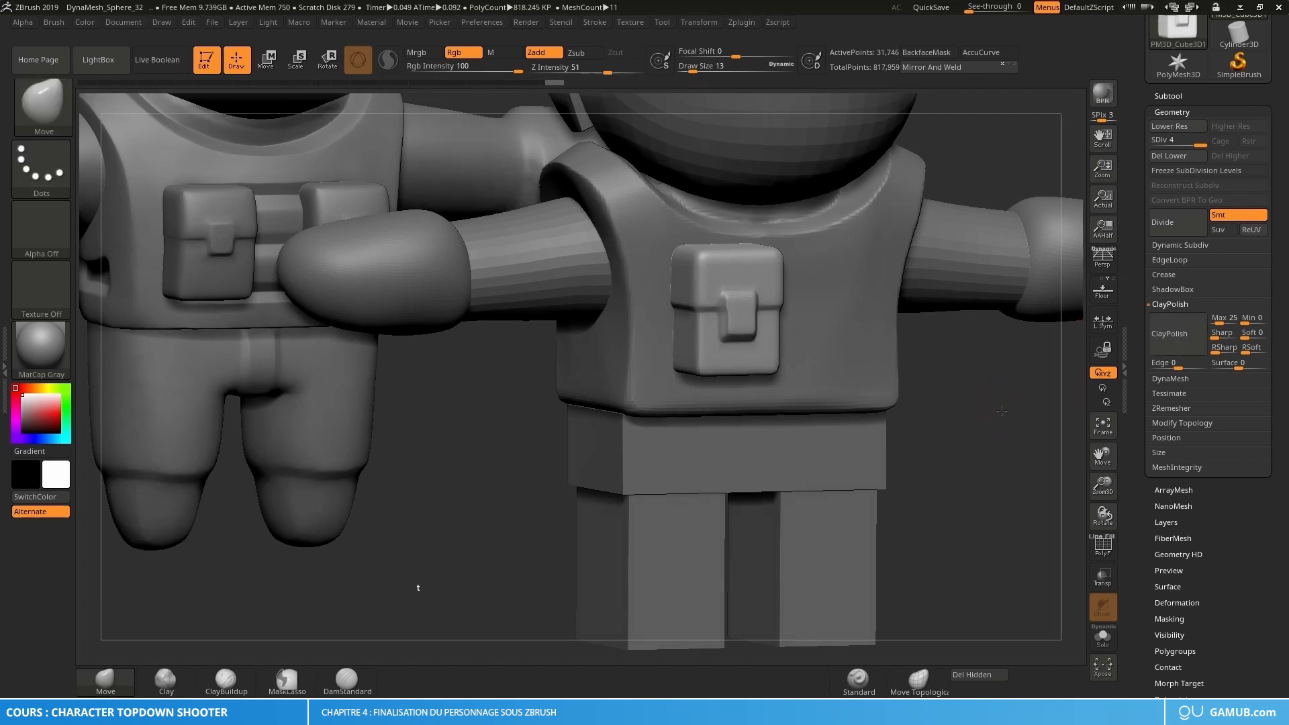
pyautogui.moveTo(1001, 417); pyautogui.dragTo(976, 403)
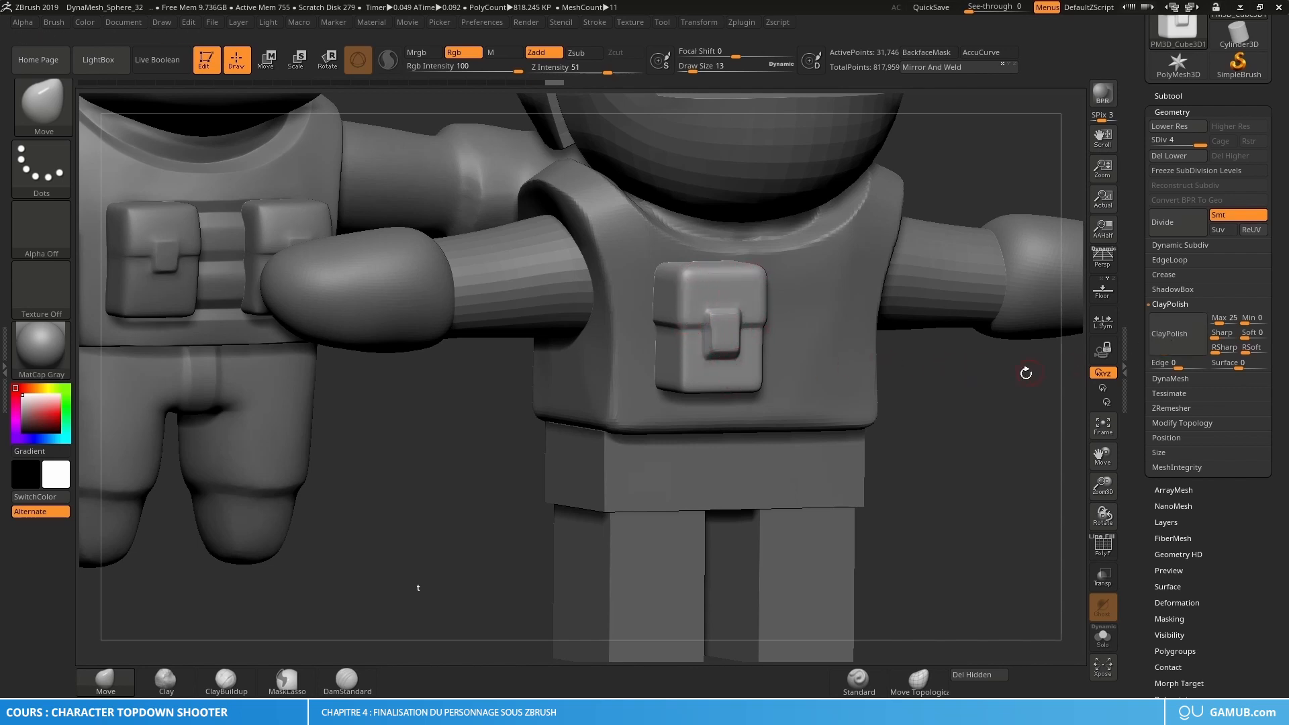
# Step: Clear the mask left on the pouch by ClayPolish
pyautogui.press('ctrl')
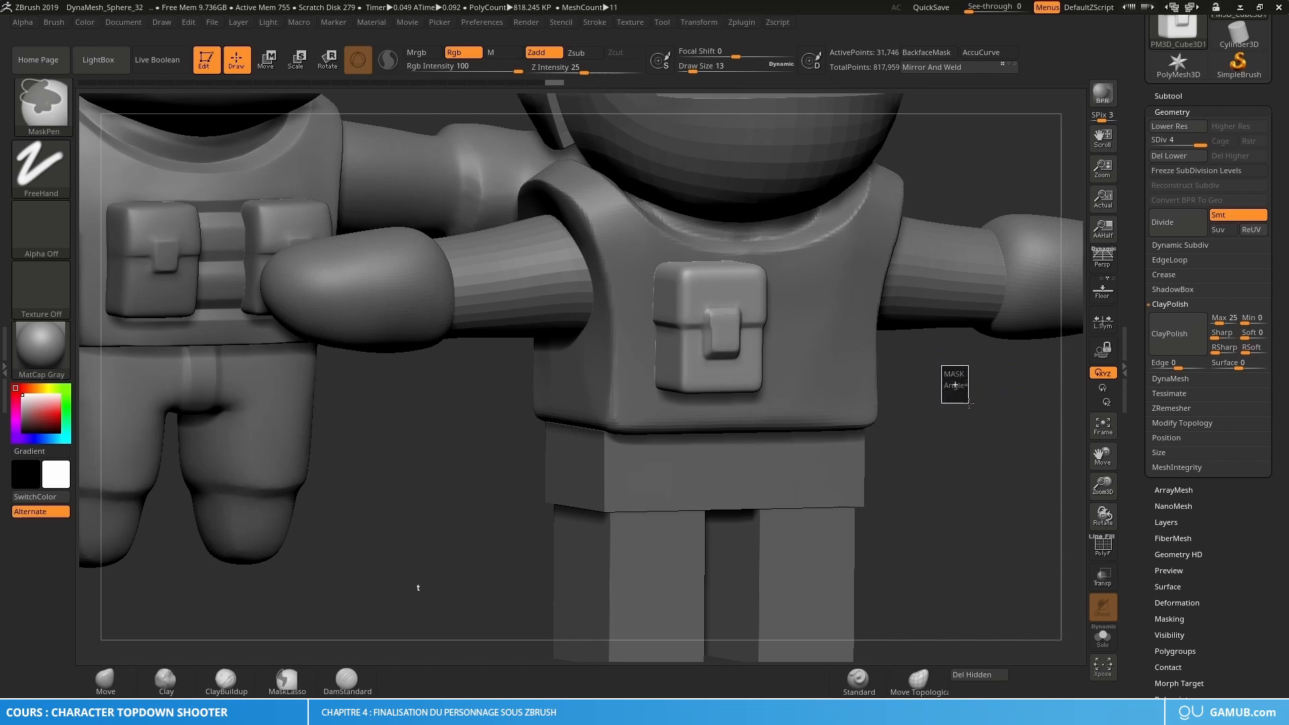
pyautogui.keyDown('ctrl'); pyautogui.moveTo(973, 412); pyautogui.dragTo(970, 427); pyautogui.keyUp('ctrl')
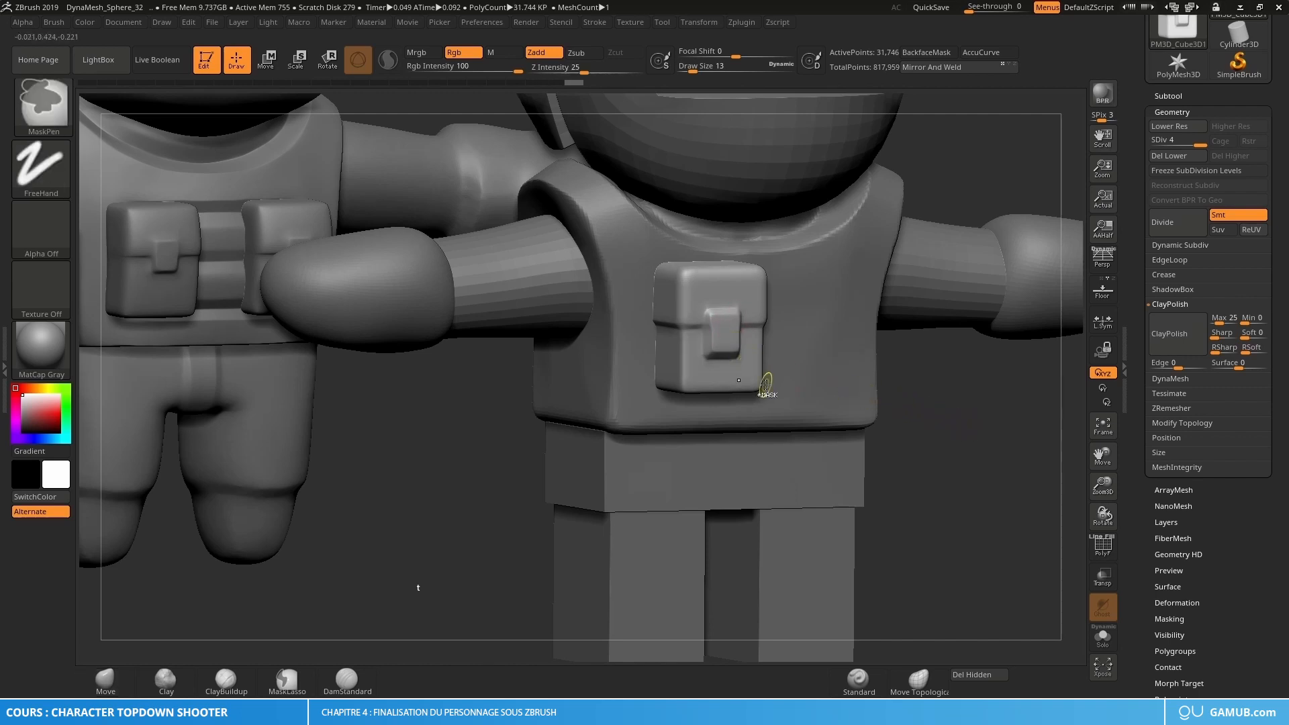
pyautogui.hotkey('ctrl', 'z')
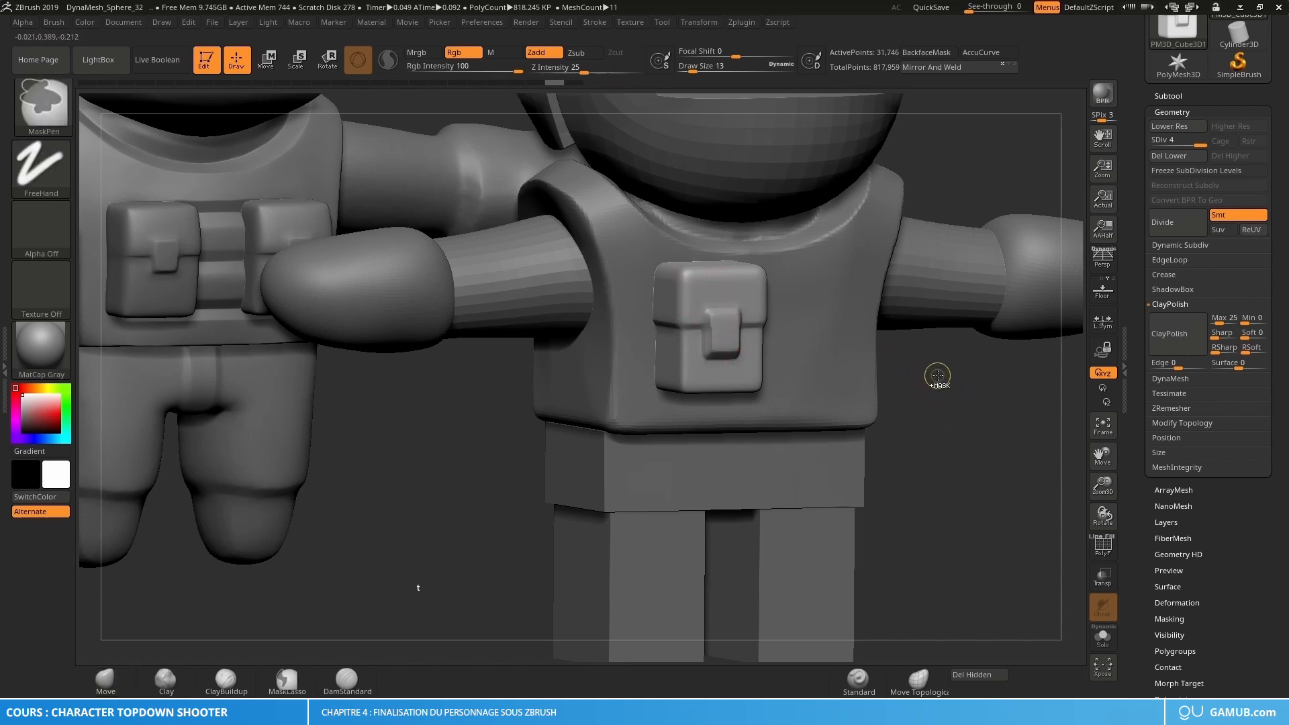
pyautogui.moveTo(941, 376)
pyautogui.keyDown('ctrl'); pyautogui.mouseDown()
pyautogui.moveTo(962, 419)
pyautogui.moveTo(1030, 403)
pyautogui.moveTo(970, 400)
pyautogui.mouseUp(); pyautogui.keyUp('ctrl')
# Step: Compare the pouch with the reference character's and set the Move brush's draw size to 204
pyautogui.moveTo(740, 333)
pyautogui.mouseDown(button='right')
pyautogui.moveTo(711, 326)
pyautogui.moveTo(721, 346)
pyautogui.mouseUp(button='right')
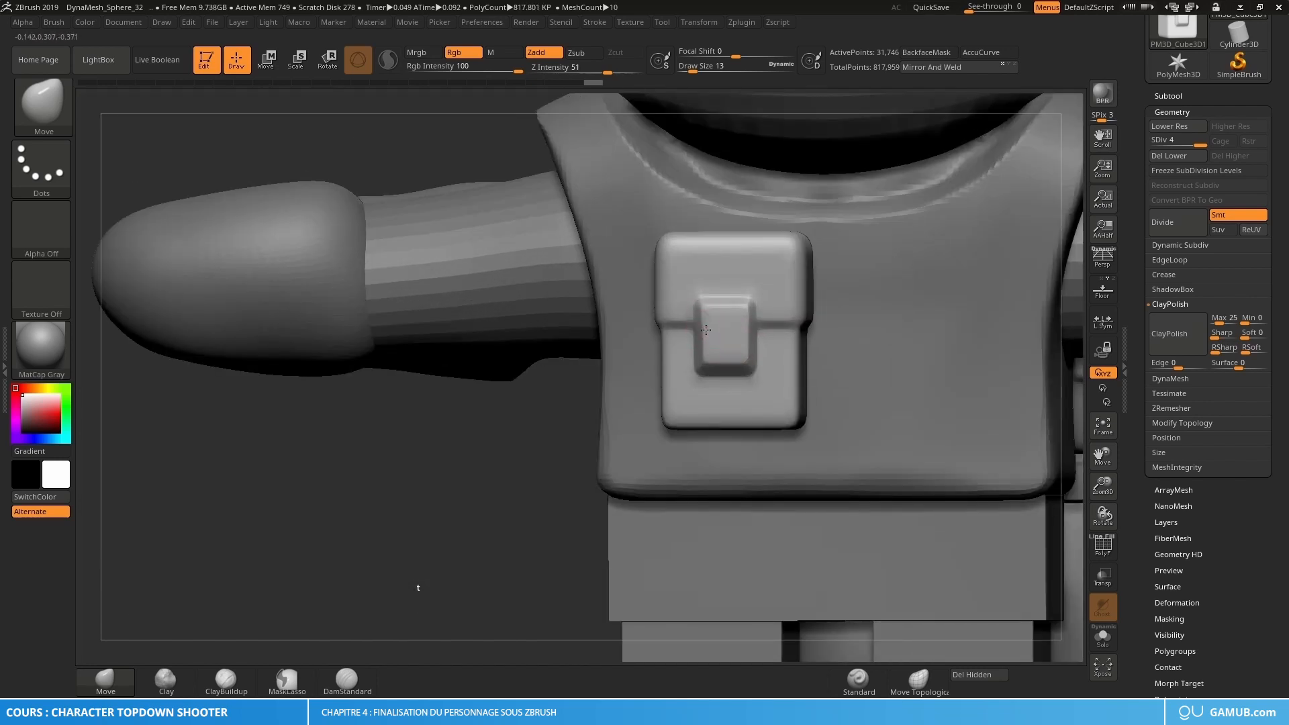
pyautogui.keyDown('ctrl'); pyautogui.moveTo(771, 375); pyautogui.dragTo(467, 363, button='right'); pyautogui.keyUp('ctrl')
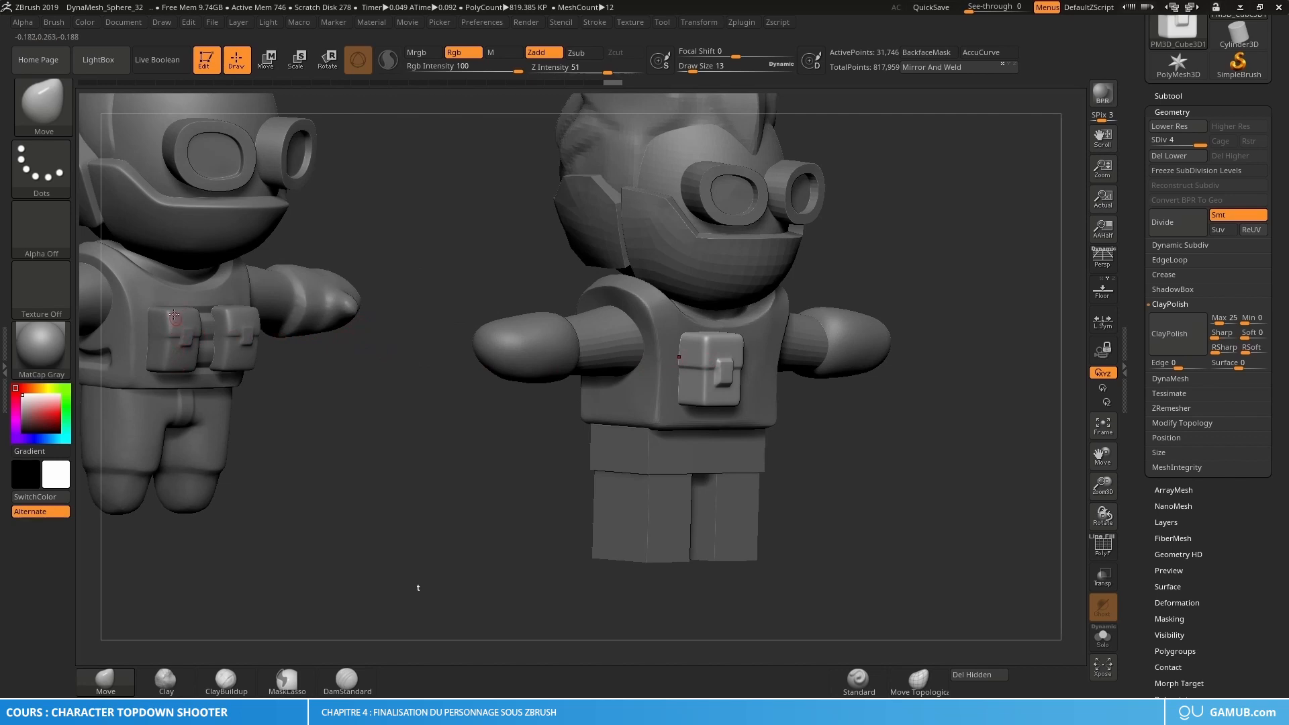
pyautogui.moveTo(557, 359)
pyautogui.mouseDown(button='right')
pyautogui.moveTo(720, 342)
pyautogui.moveTo(685, 352)
pyautogui.mouseUp(button='right')
pyautogui.press('b')
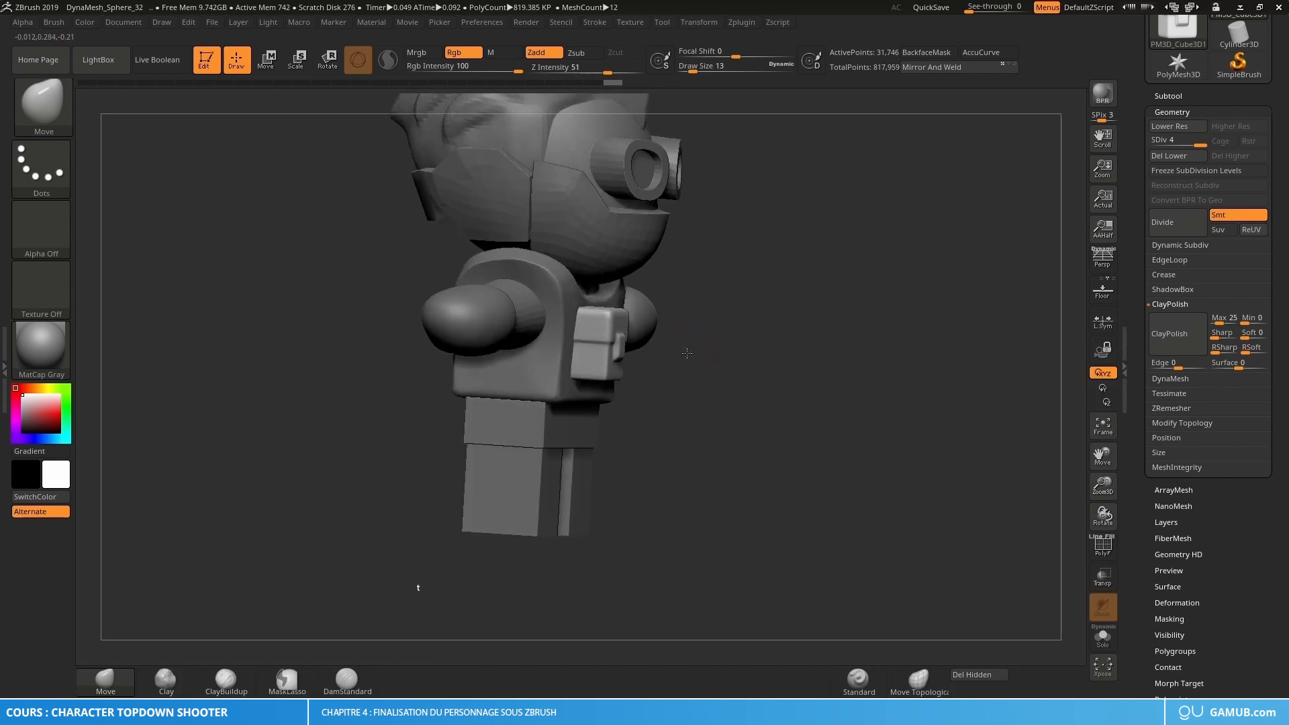
pyautogui.press('s')
pyautogui.moveTo(678, 363); pyautogui.dragTo(716, 370)
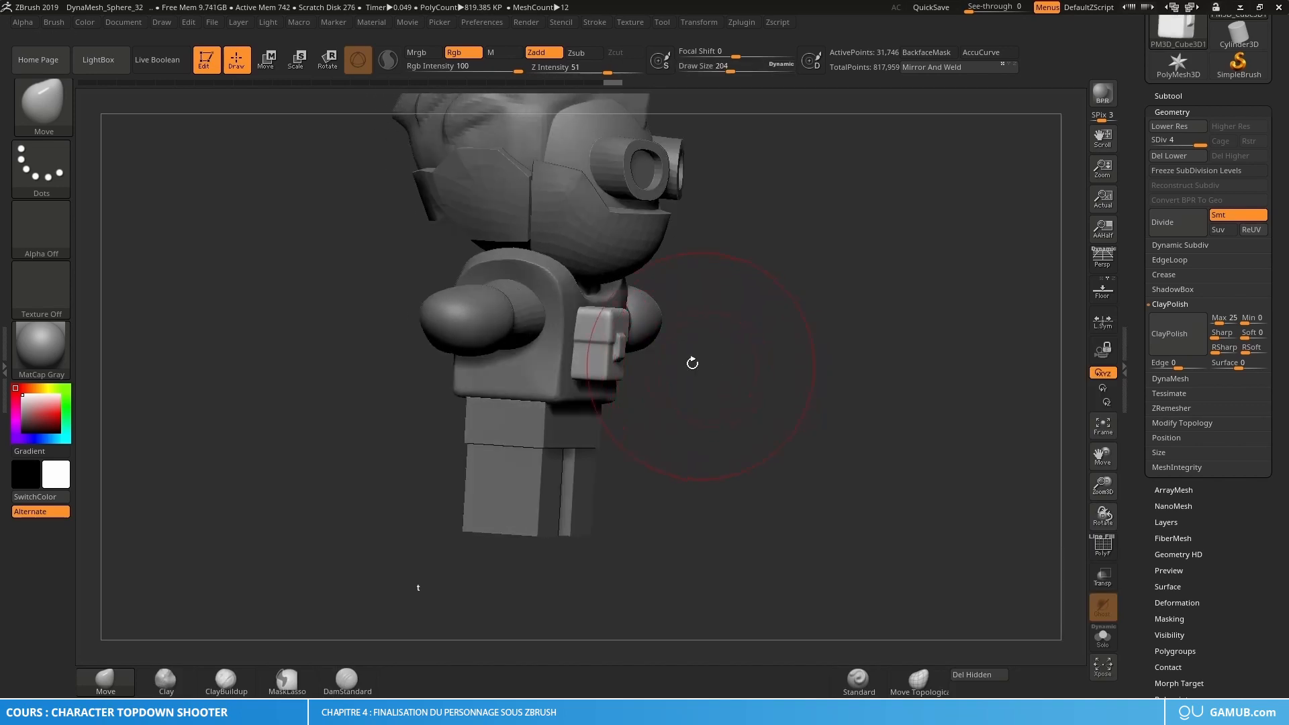
# Step: From a straight side view, nudge the pouch's position against the front of the torso
pyautogui.keyDown('ctrl'); pyautogui.moveTo(694, 362); pyautogui.dragTo(691, 413, button='right'); pyautogui.keyUp('ctrl')
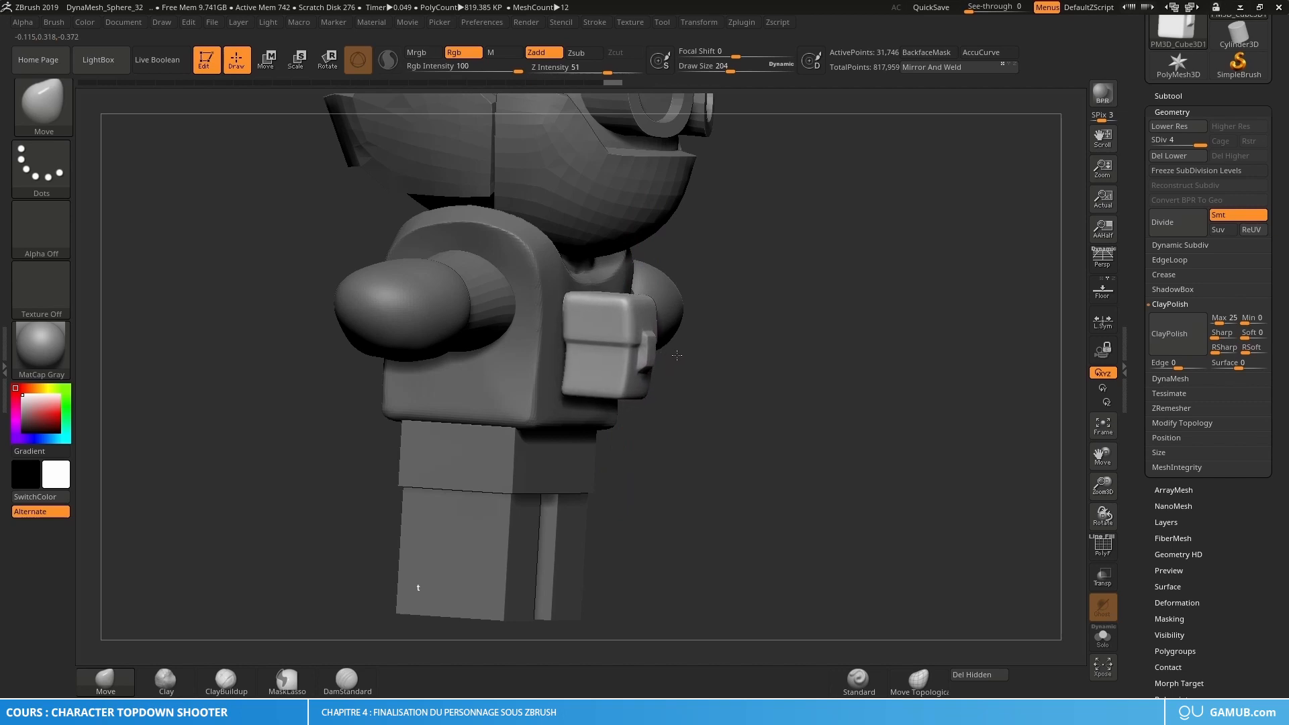
pyautogui.keyDown('shift'); pyautogui.moveTo(678, 355); pyautogui.dragTo(665, 349, button='right'); pyautogui.keyUp('shift')
pyautogui.press('w')
pyautogui.moveTo(659, 347); pyautogui.dragTo(659, 347)
pyautogui.press('q')
pyautogui.press('f')
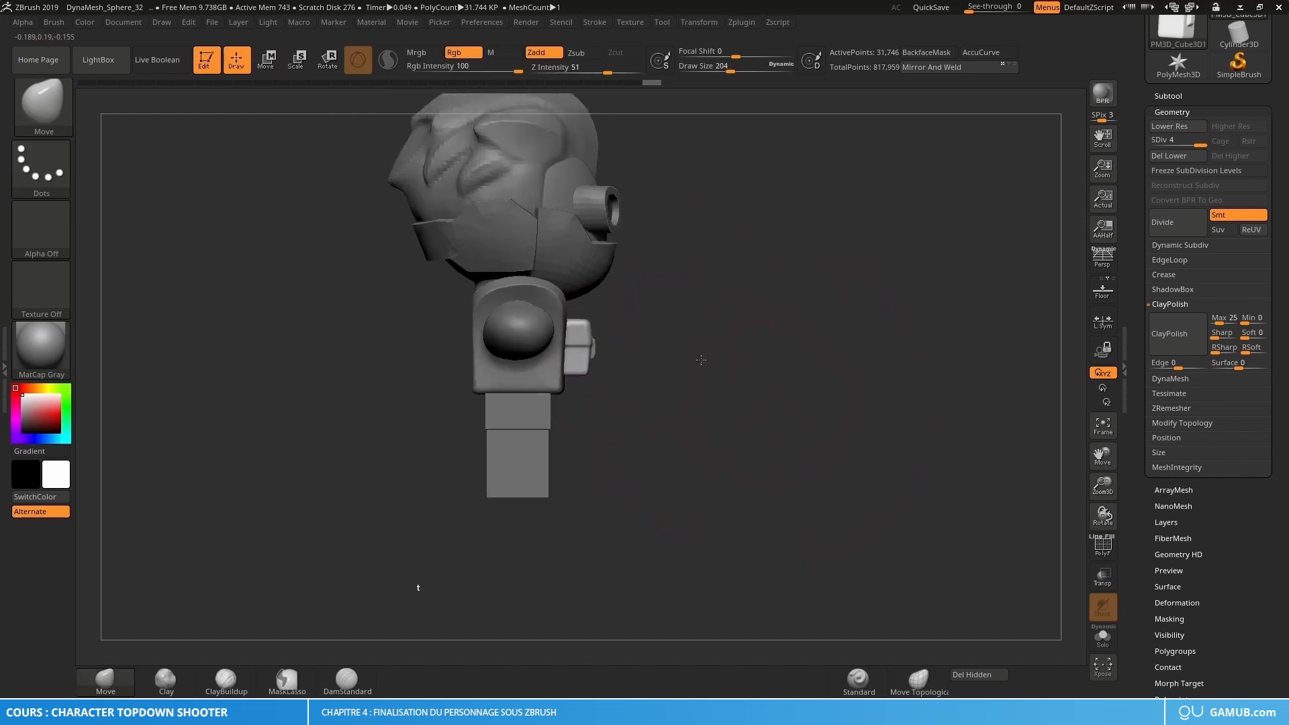
# Step: Set the Move brush's draw size to 100 and nudge the pouch's lower inner corner in a straight front view
pyautogui.moveTo(661, 355)
pyautogui.keyDown('shift'); pyautogui.mouseDown(button='right')
pyautogui.moveTo(671, 372)
pyautogui.moveTo(661, 366)
pyautogui.moveTo(645, 403)
pyautogui.mouseUp(button='right'); pyautogui.keyUp('shift')
pyautogui.press('space')
pyautogui.moveTo(628, 381); pyautogui.dragTo(599, 383)
pyautogui.keyDown('shift'); pyautogui.moveTo(604, 389); pyautogui.dragTo(608, 391, button='right'); pyautogui.keyUp('shift')
pyautogui.press('space')
pyautogui.moveTo(590, 392); pyautogui.dragTo(600, 391)
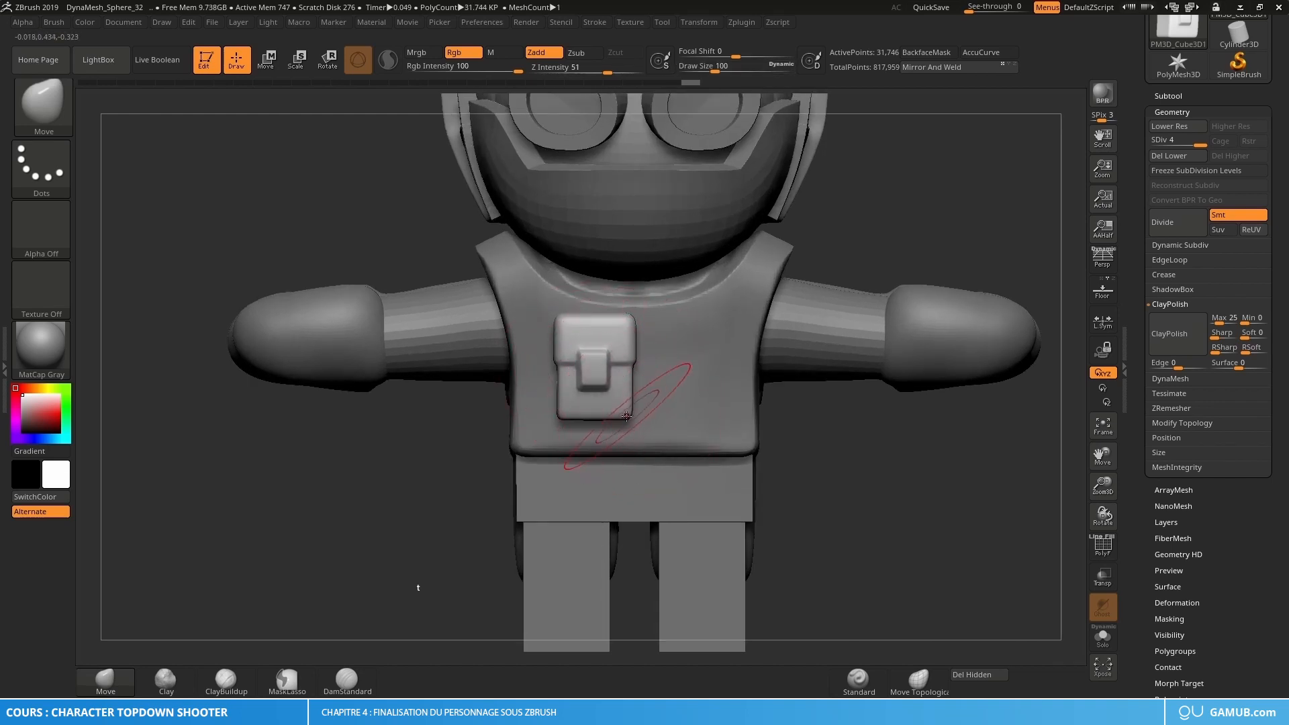
pyautogui.moveTo(627, 416); pyautogui.dragTo(628, 414)
pyautogui.moveTo(628, 410)
pyautogui.keyDown('ctrl'); pyautogui.mouseDown(button='right')
pyautogui.moveTo(594, 363)
pyautogui.moveTo(717, 389)
pyautogui.moveTo(807, 440)
pyautogui.mouseUp(button='right'); pyautogui.keyUp('ctrl')
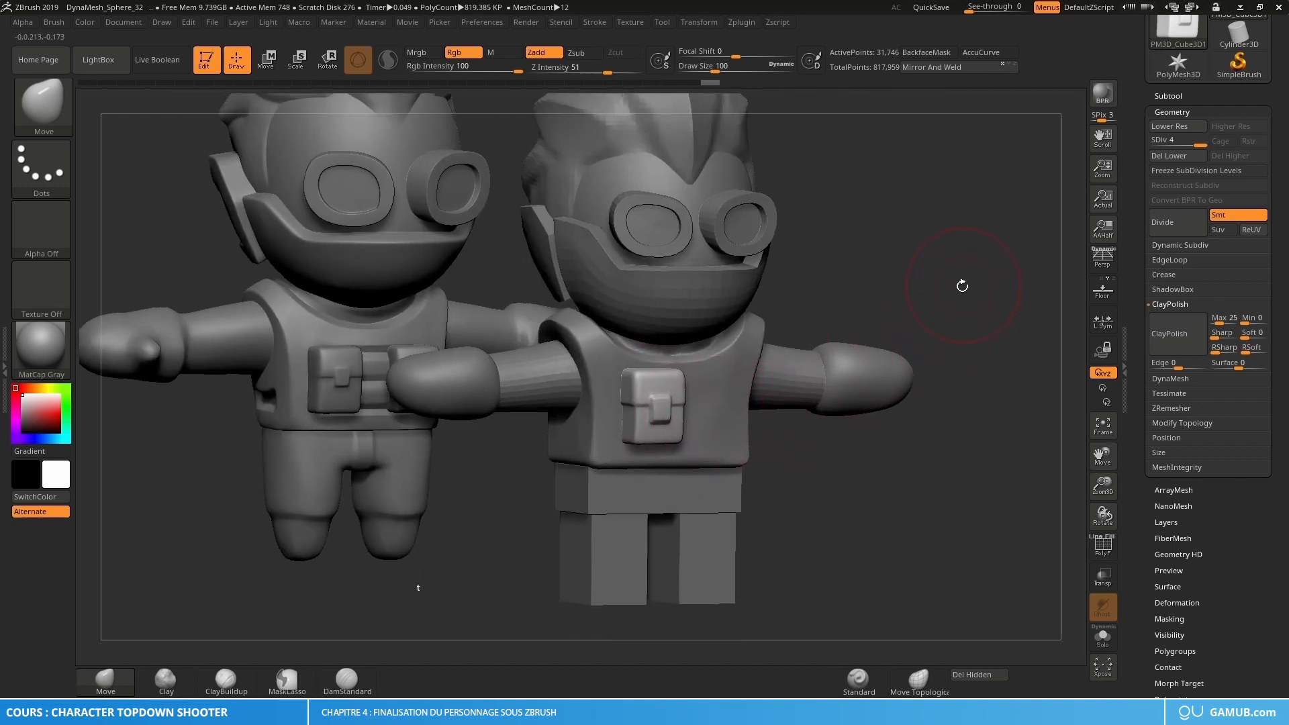
# Step: Reduce the Move brush's draw size to 48 and undo the last adjustment made to the pouch
pyautogui.keyDown('alt'); pyautogui.moveTo(961, 284); pyautogui.dragTo(912, 266, button='right'); pyautogui.keyUp('alt')
pyautogui.press('s')
pyautogui.moveTo(645, 397); pyautogui.dragTo(631, 396)
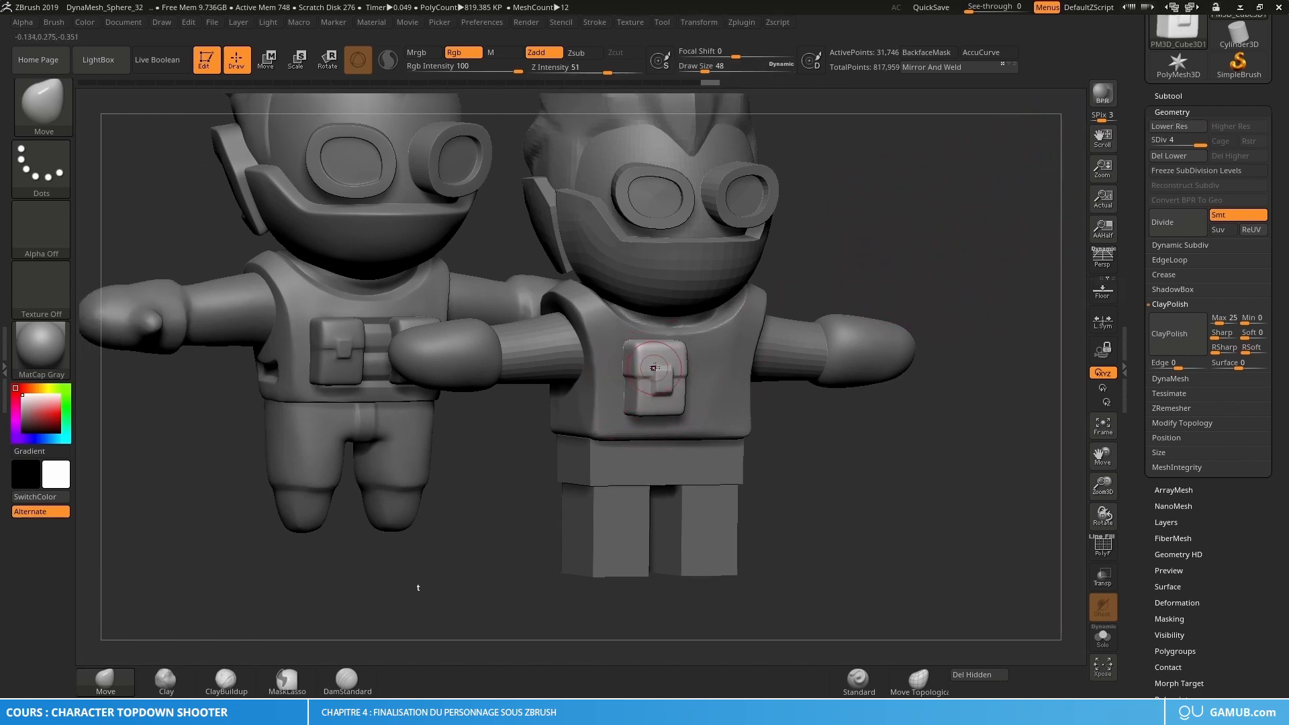
pyautogui.keyDown('alt'); pyautogui.moveTo(680, 378); pyautogui.dragTo(656, 374, button='right'); pyautogui.keyUp('alt')
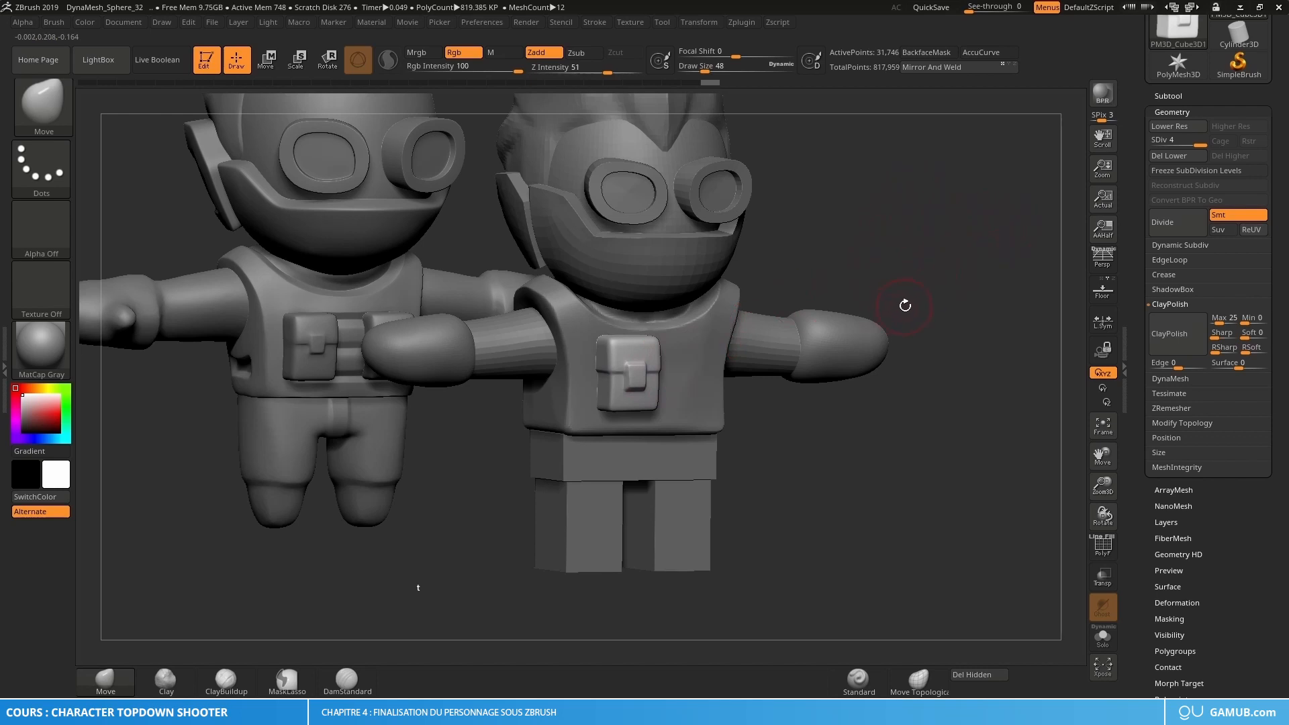
pyautogui.hotkey('ctrl', 'z')
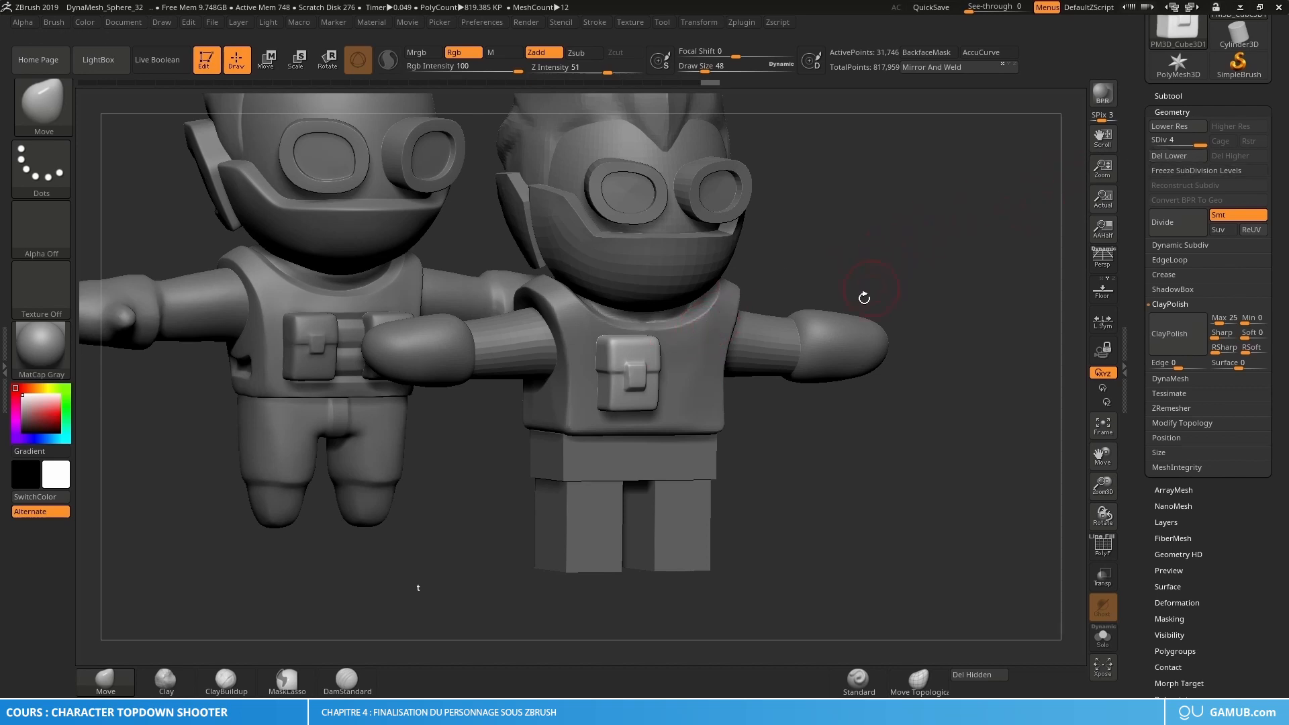
pyautogui.keyDown('ctrl'); pyautogui.moveTo(761, 348); pyautogui.dragTo(715, 363, button='right'); pyautogui.keyUp('ctrl')
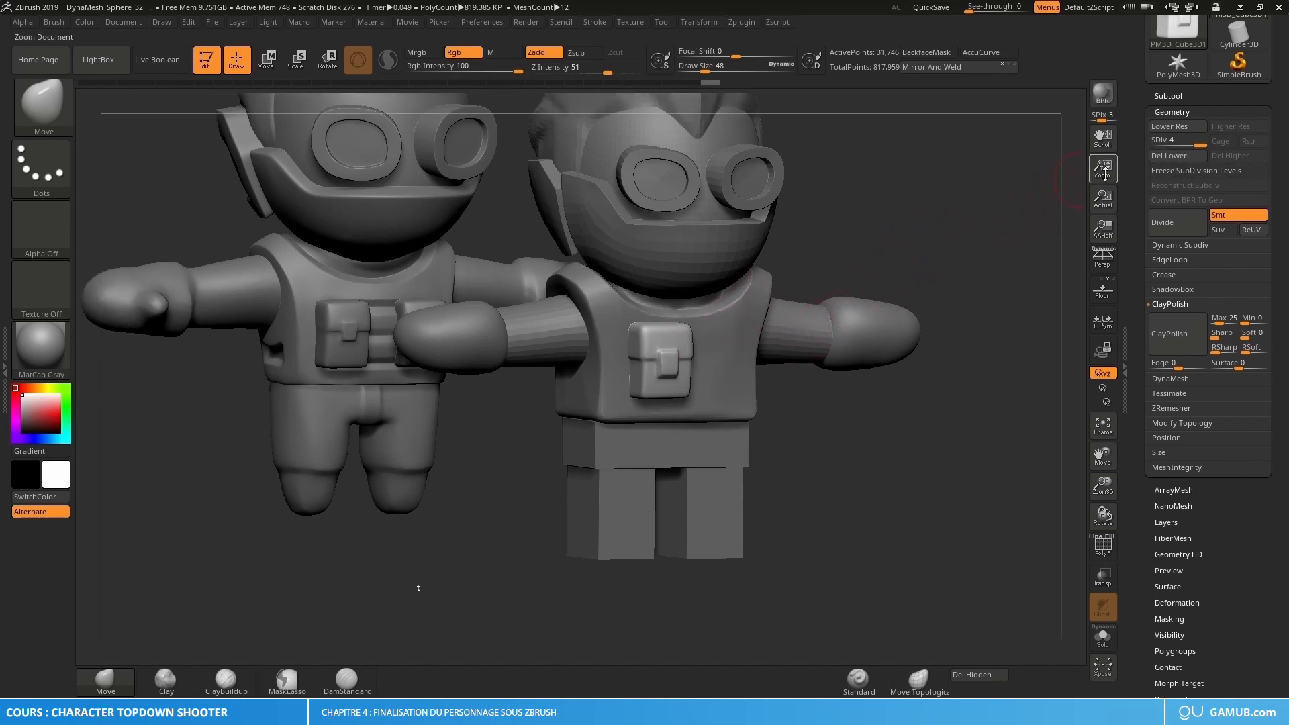
# Step: Delete the pouch's lower subdivision levels and duplicate it across the chest with Mirror And Weld
pyautogui.click(1174, 155)
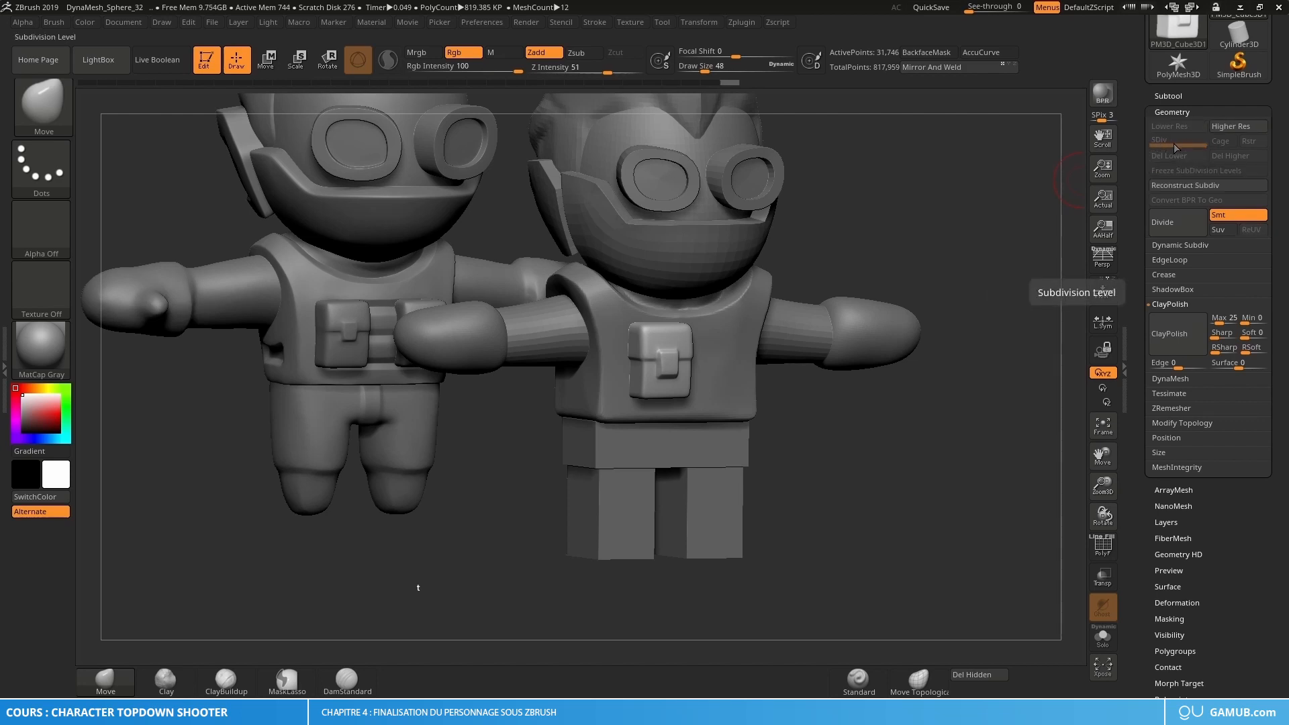
pyautogui.click(1177, 113)
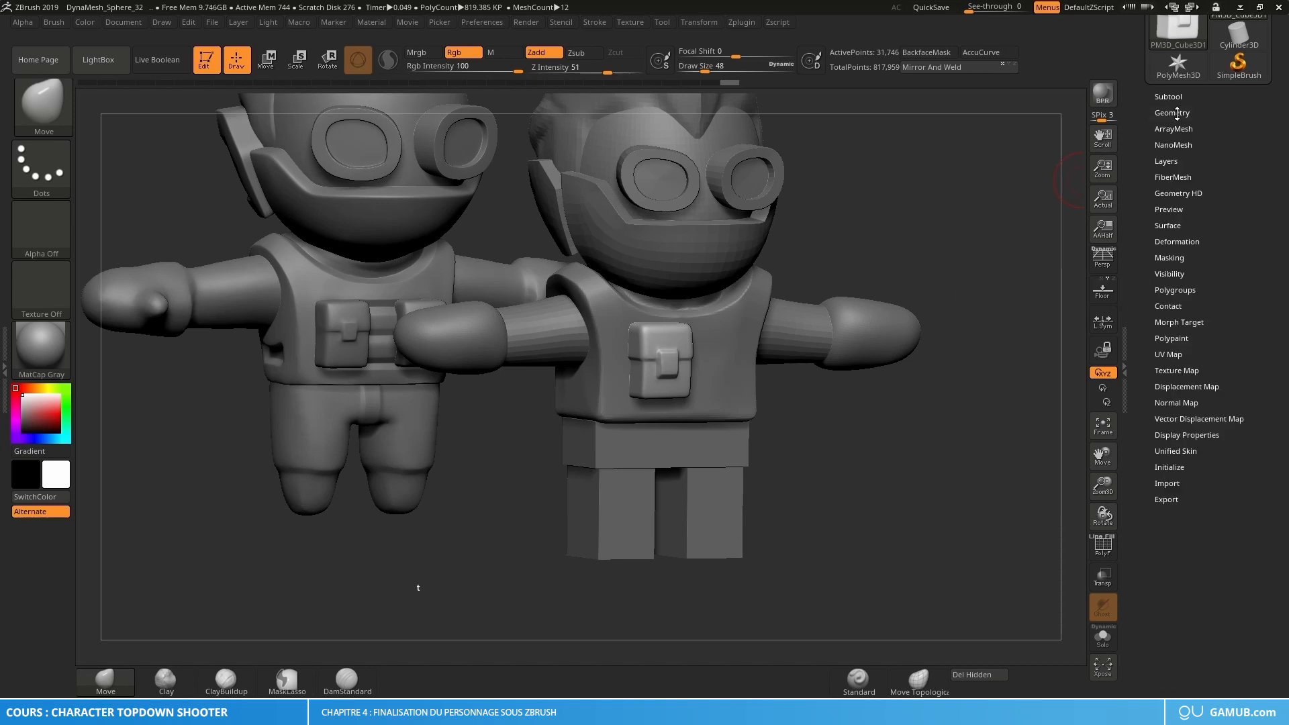
pyautogui.click(1177, 113)
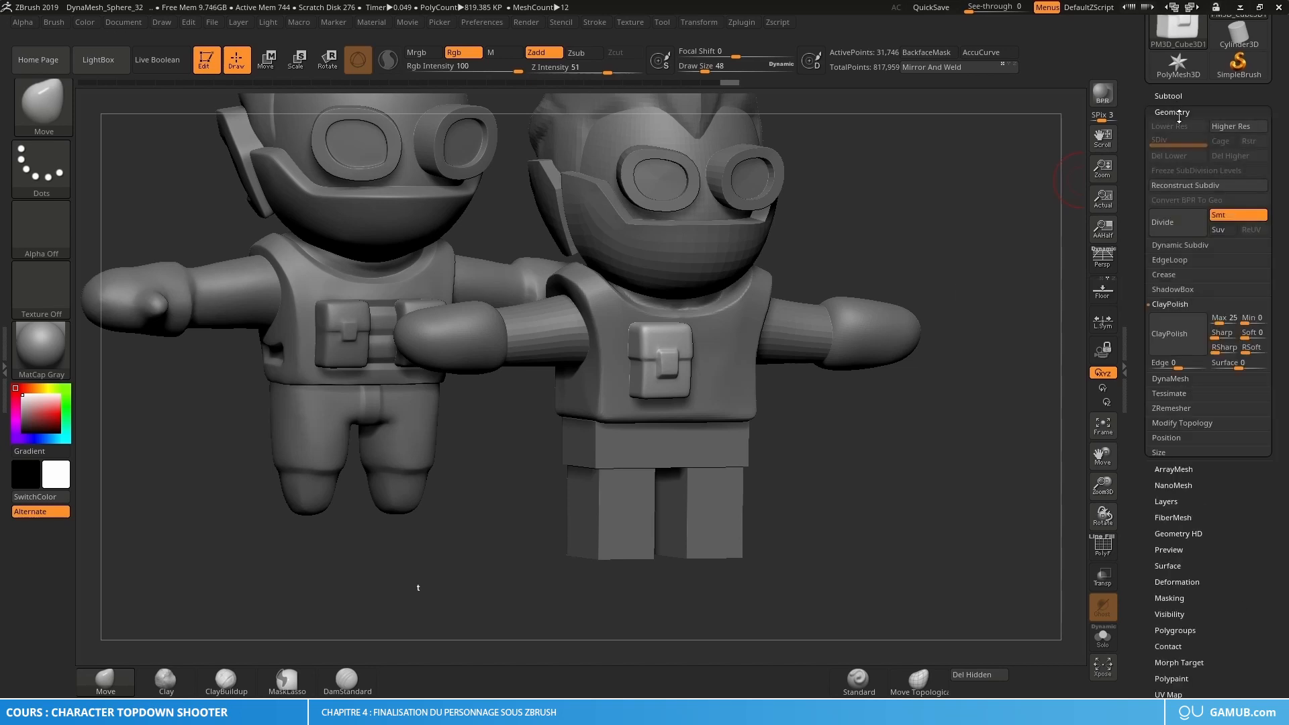
pyautogui.click(1175, 303)
pyautogui.click(1182, 361)
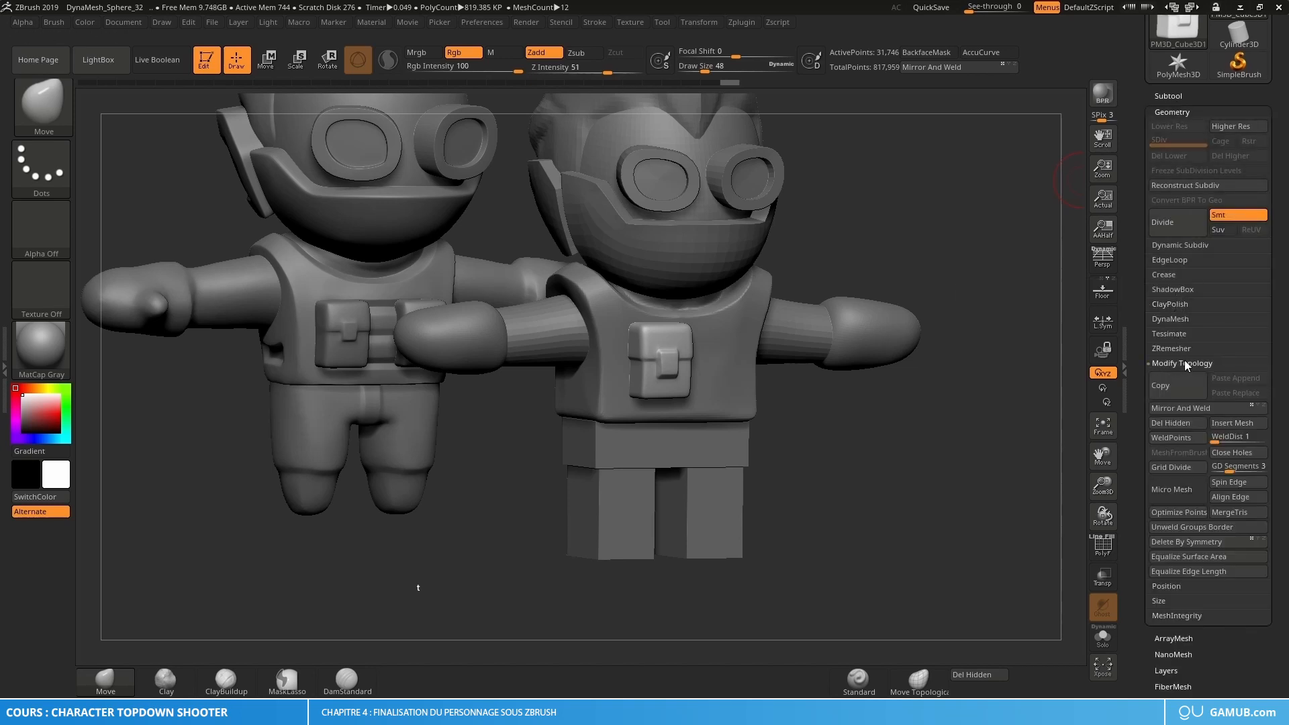
pyautogui.click(1178, 408)
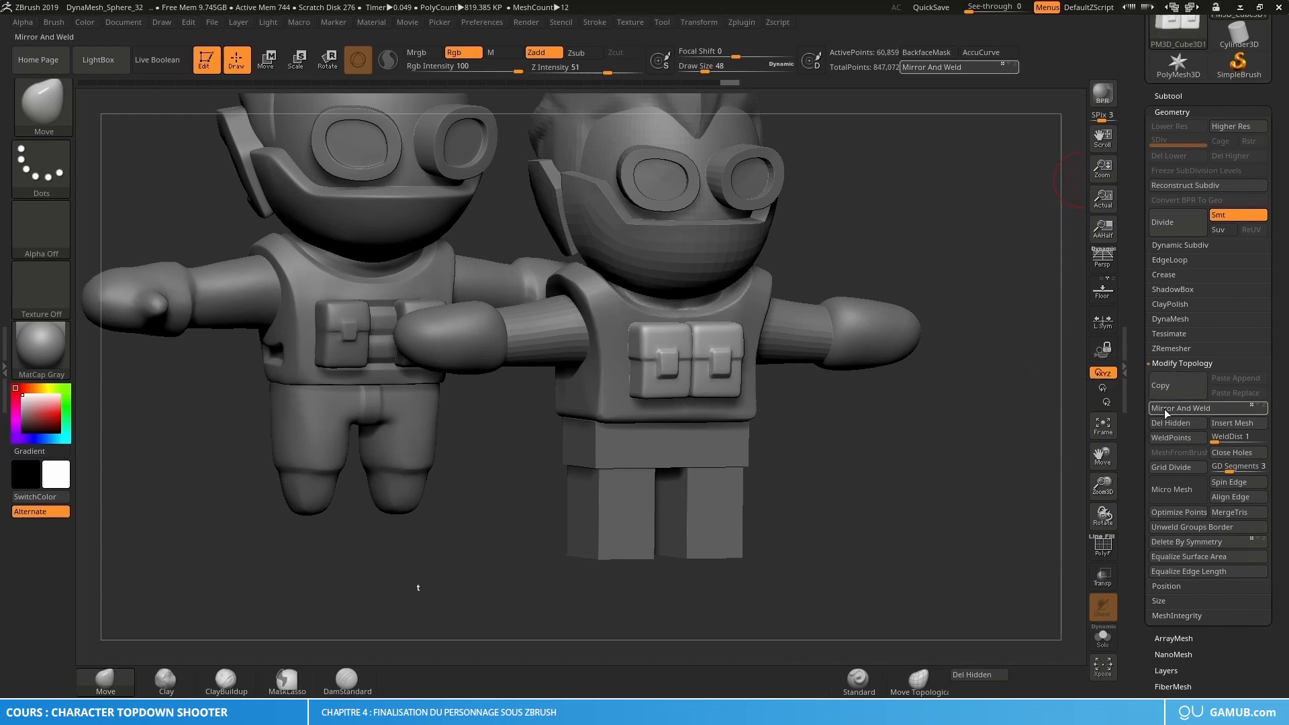
# Step: Undo the pouch mirroring and shift the single pouch slightly outward from the torso's center line
pyautogui.moveTo(806, 368); pyautogui.dragTo(815, 415)
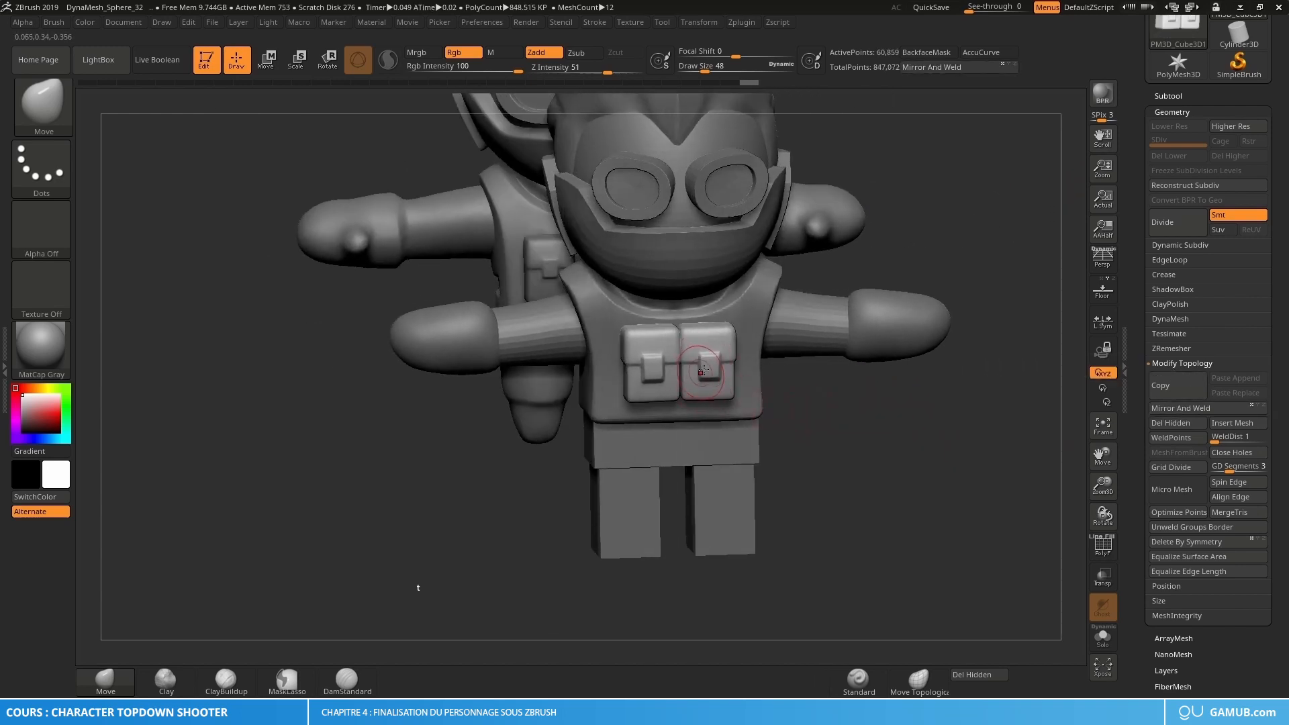
pyautogui.moveTo(698, 390)
pyautogui.mouseDown()
pyautogui.moveTo(711, 406)
pyautogui.moveTo(703, 388)
pyautogui.mouseUp()
pyautogui.hotkey('ctrl', 'z')
pyautogui.keyDown('shift'); pyautogui.moveTo(703, 388); pyautogui.dragTo(702, 403, button='right'); pyautogui.keyUp('shift')
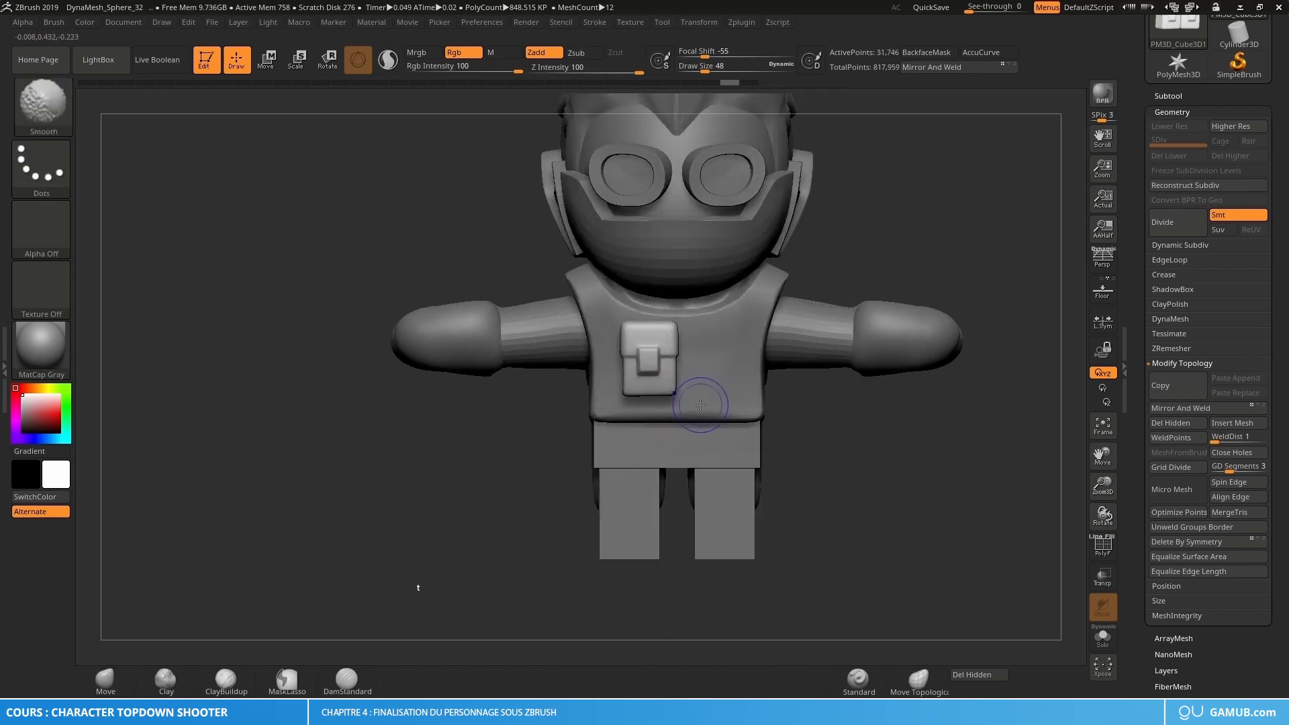
pyautogui.press('w')
pyautogui.moveTo(567, 353); pyautogui.dragTo(556, 353)
pyautogui.press('q')
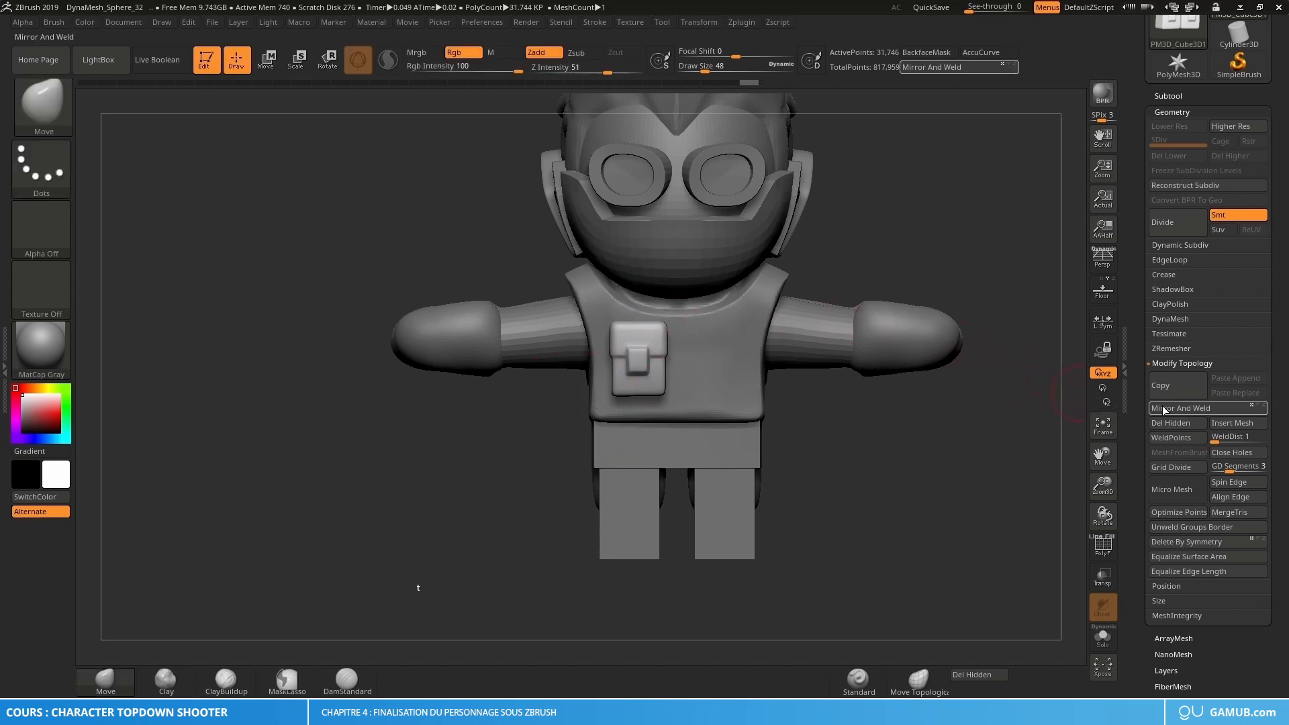
# Step: Mirror the shifted pouch to the other side with Mirror And Weld and compare the pair with the reference character's
pyautogui.click(1171, 408)
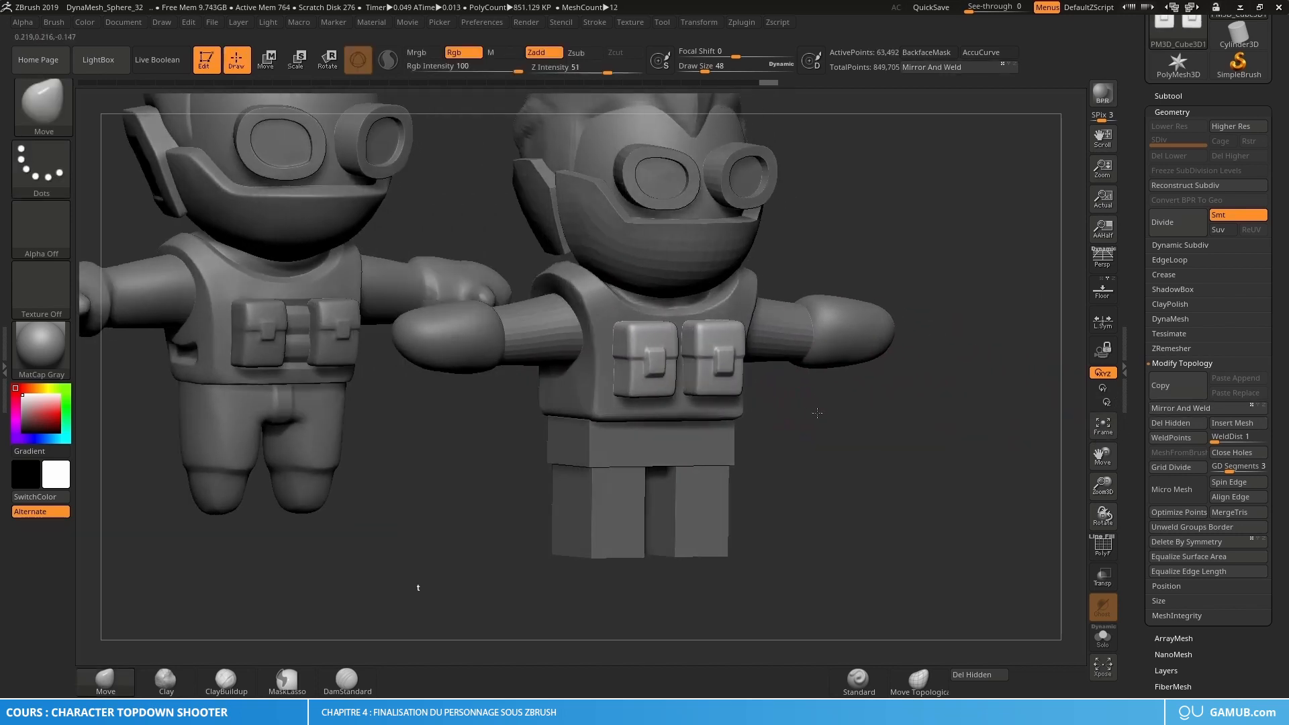
pyautogui.moveTo(817, 412); pyautogui.dragTo(834, 378)
pyautogui.moveTo(808, 429); pyautogui.dragTo(797, 362)
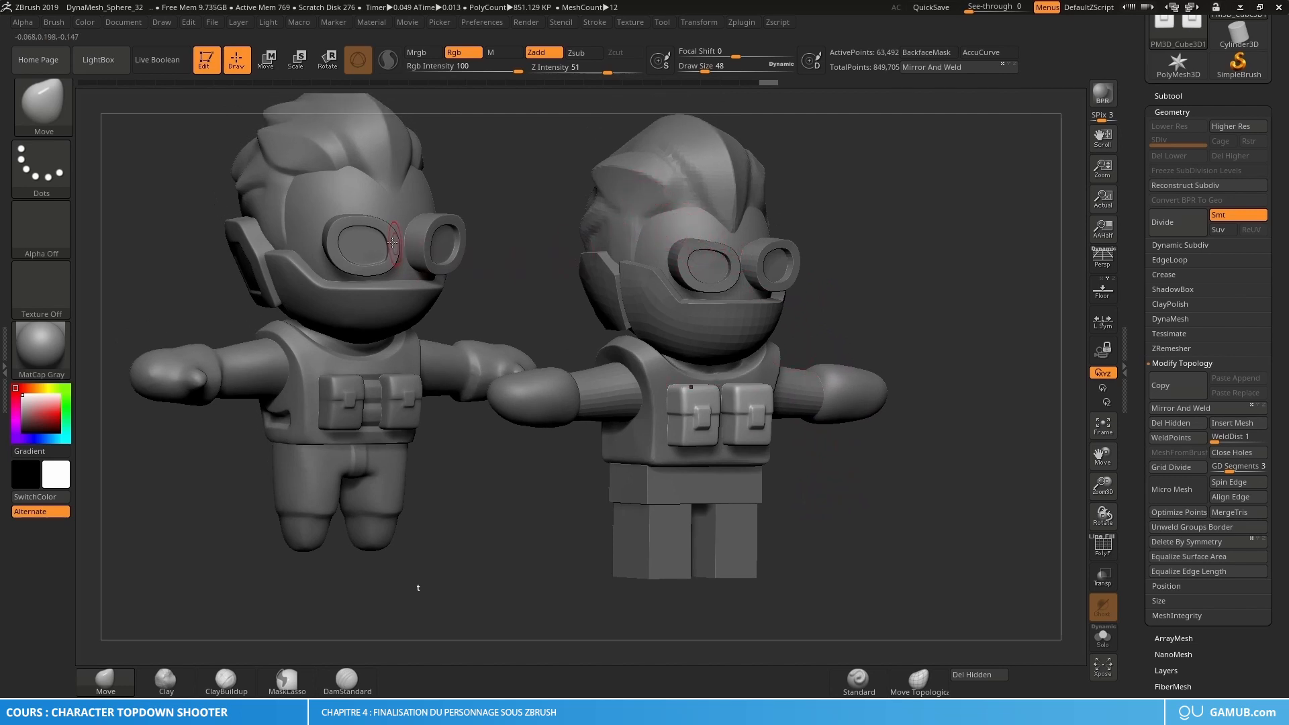
# Step: Select the hair subtool and enlarge the Move brush's draw size to 182
pyautogui.moveTo(670, 274); pyautogui.dragTo(648, 217, button='right')
pyautogui.keyDown('alt'); pyautogui.click(657, 199); pyautogui.keyUp('alt')
pyautogui.press('s')
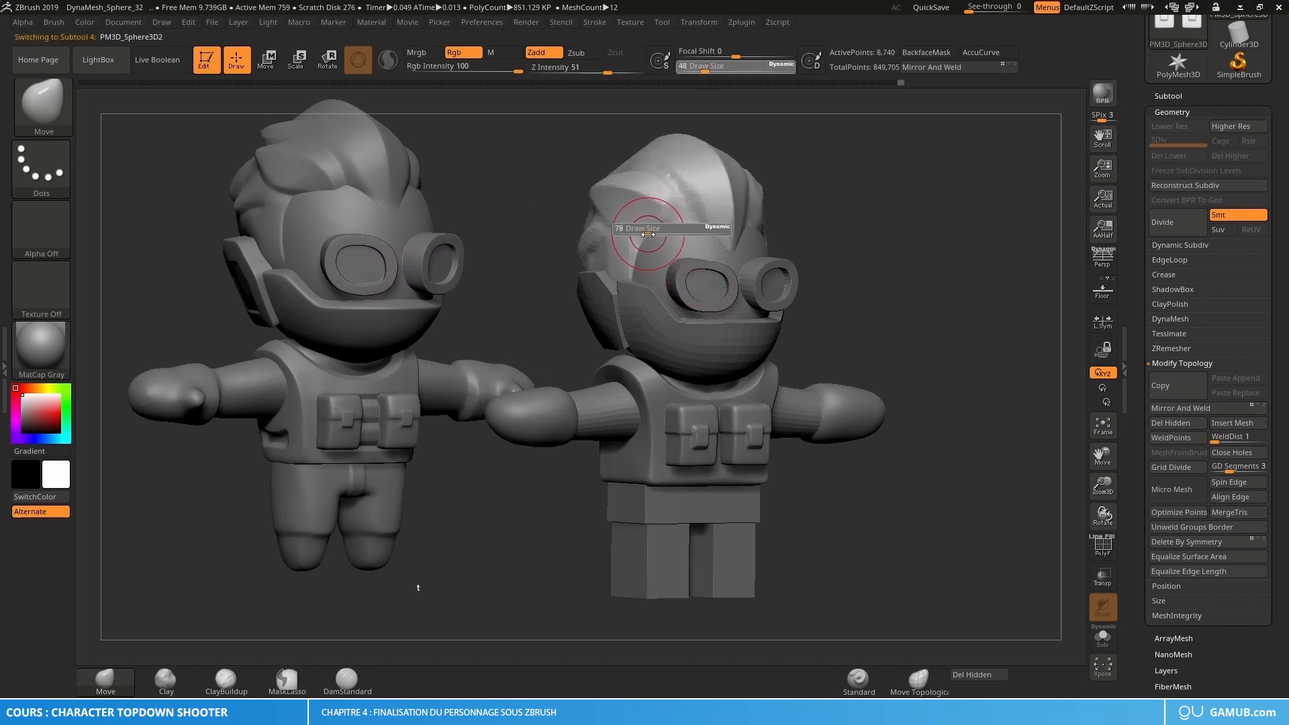
pyautogui.moveTo(641, 240)
pyautogui.mouseDown(button='right')
pyautogui.moveTo(664, 244)
pyautogui.moveTo(653, 254)
pyautogui.moveTo(679, 247)
pyautogui.moveTo(682, 278)
pyautogui.moveTo(653, 308)
pyautogui.moveTo(660, 359)
pyautogui.mouseUp(button='right')
# Step: Select the face mask and nudge its lower side with the Move brush
pyautogui.keyDown('alt'); pyautogui.click(642, 300); pyautogui.keyUp('alt')
pyautogui.press('e')
pyautogui.press('q')
pyautogui.moveTo(664, 360); pyautogui.dragTo(664, 363)
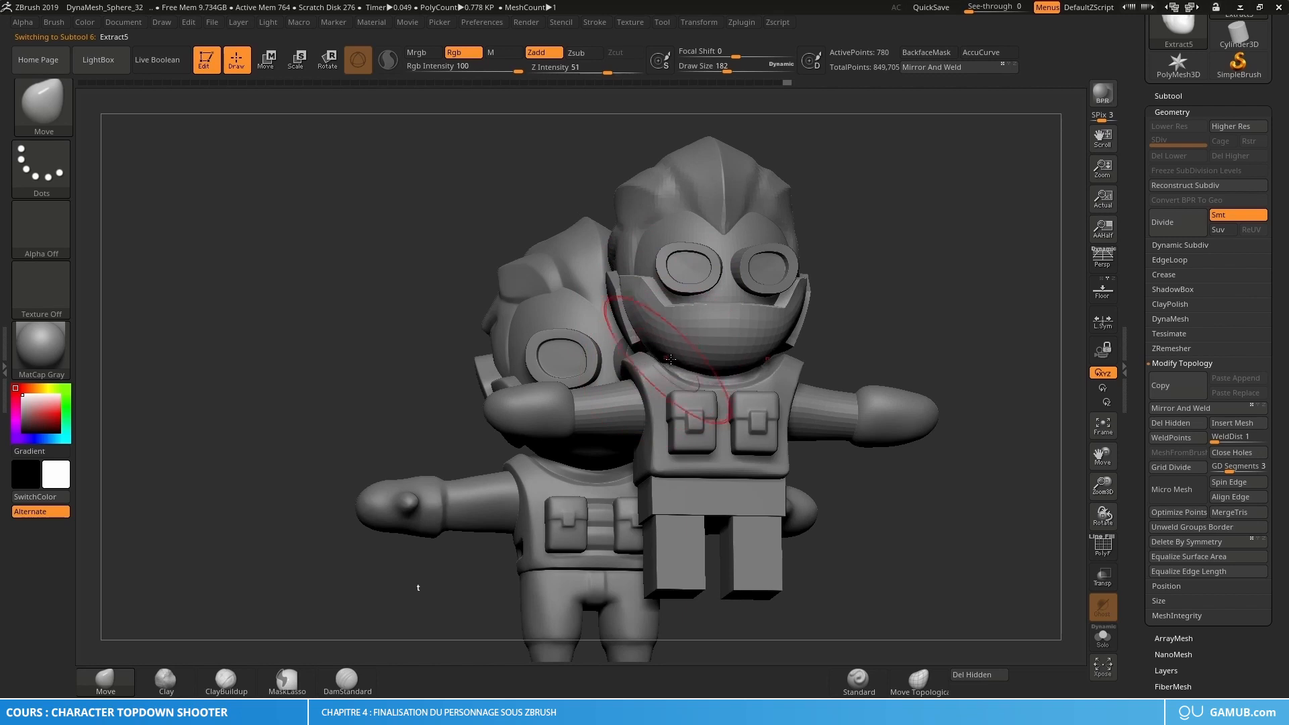
pyautogui.moveTo(670, 359); pyautogui.dragTo(772, 335, button='right')
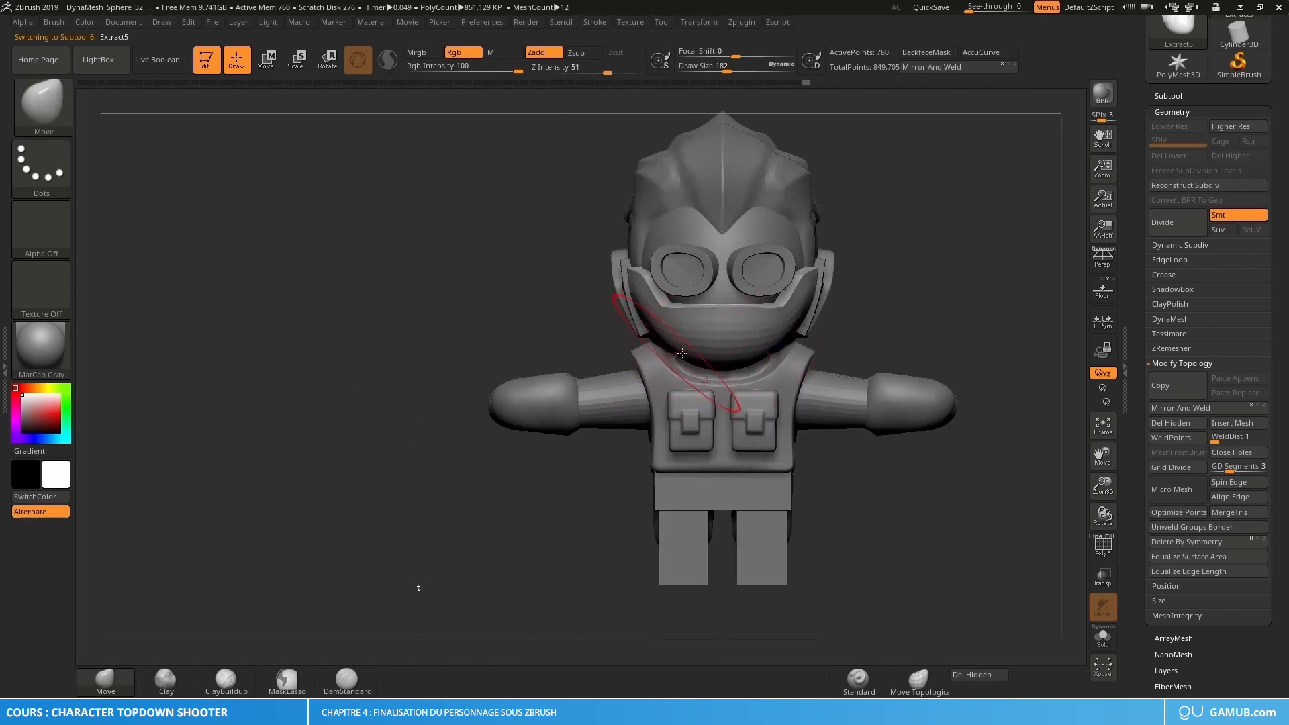
# Step: Select the ear guard beside the face mask and pull it slightly upward
pyautogui.moveTo(682, 354)
pyautogui.mouseDown(button='right')
pyautogui.moveTo(639, 294)
pyautogui.moveTo(664, 290)
pyautogui.moveTo(614, 284)
pyautogui.mouseUp(button='right')
pyautogui.keyDown('alt'); pyautogui.click(614, 284); pyautogui.keyUp('alt')
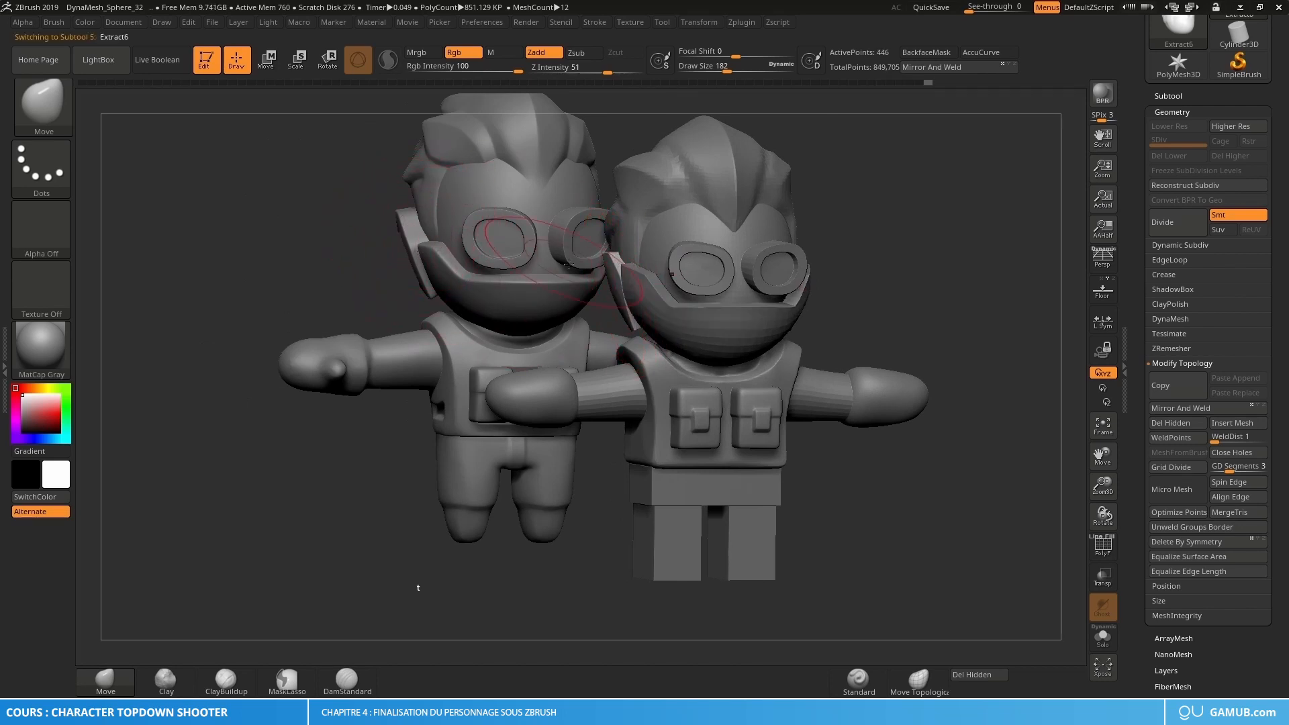
pyautogui.moveTo(613, 288); pyautogui.dragTo(618, 268)
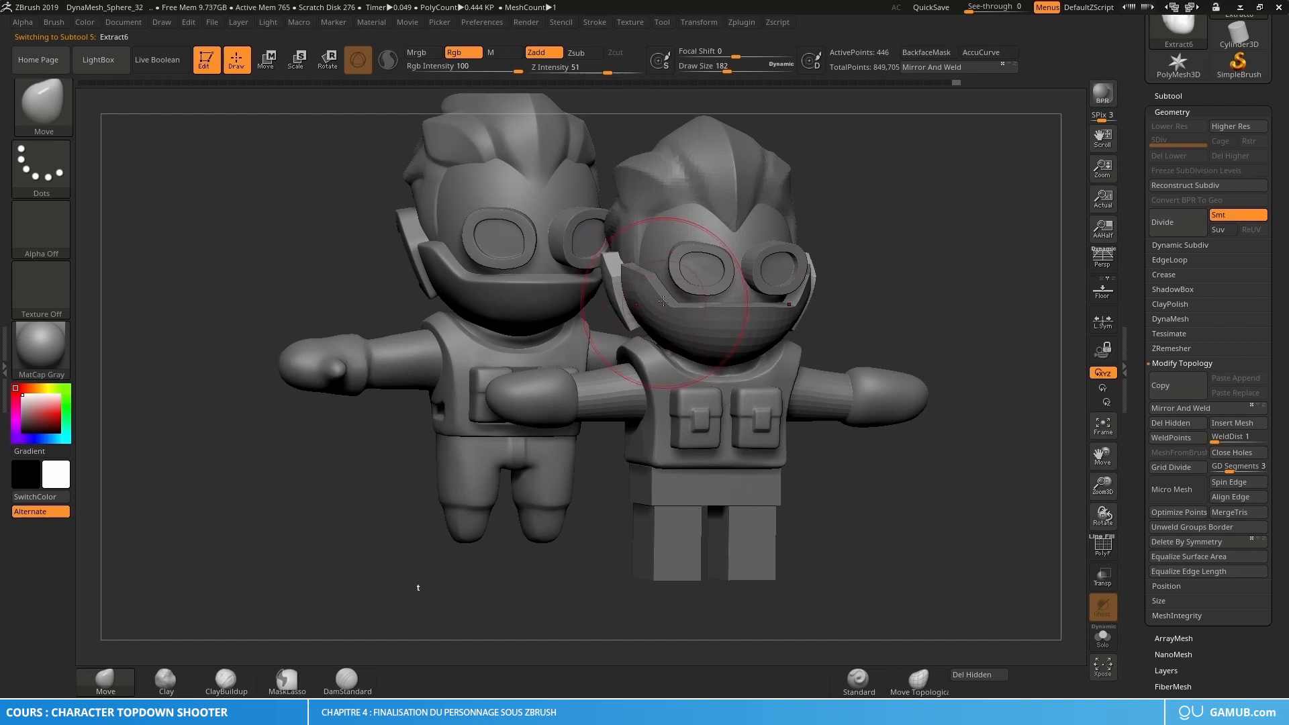
# Step: Select the head, set the draw size to 227 and push the face slightly inward around the goggles
pyautogui.keyDown('alt'); pyautogui.moveTo(671, 271); pyautogui.dragTo(656, 280, button='right'); pyautogui.keyUp('alt')
pyautogui.keyDown('alt'); pyautogui.click(648, 272); pyautogui.keyUp('alt')
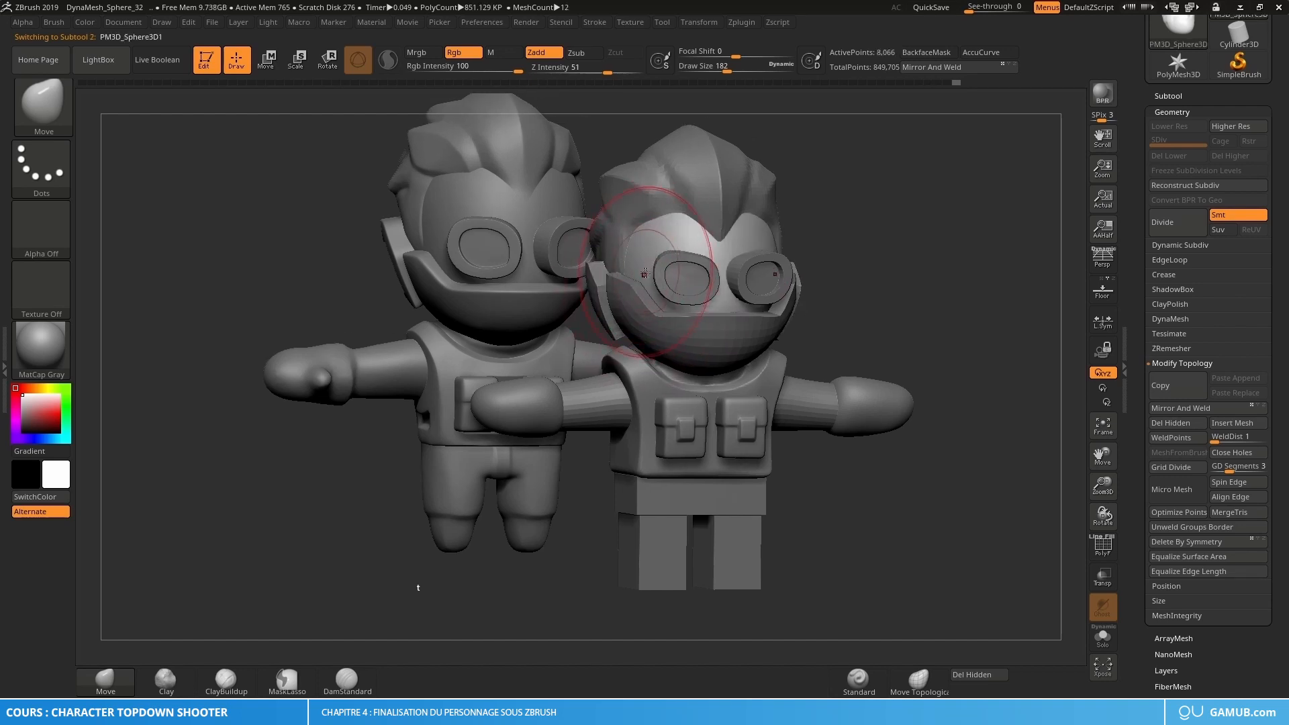
pyautogui.press('s')
pyautogui.moveTo(646, 278); pyautogui.dragTo(652, 277)
pyautogui.moveTo(679, 284); pyautogui.dragTo(660, 288, button='right')
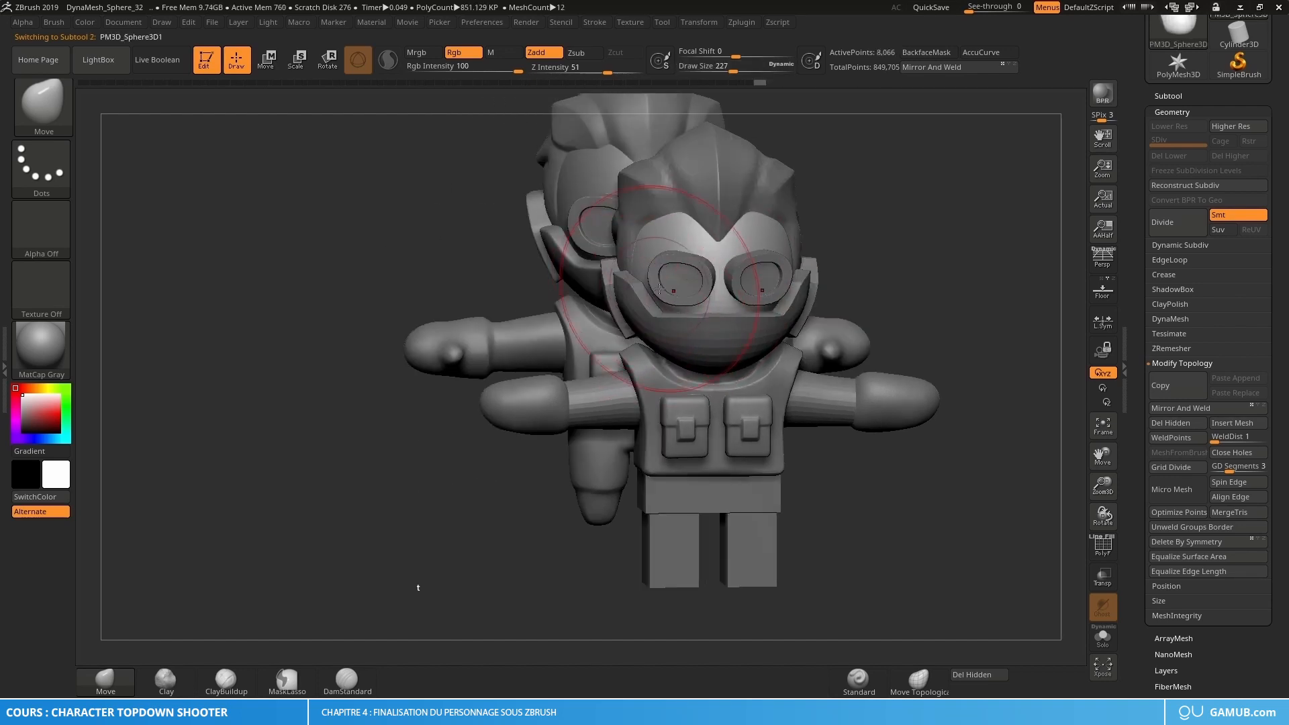
pyautogui.moveTo(646, 271); pyautogui.dragTo(650, 272)
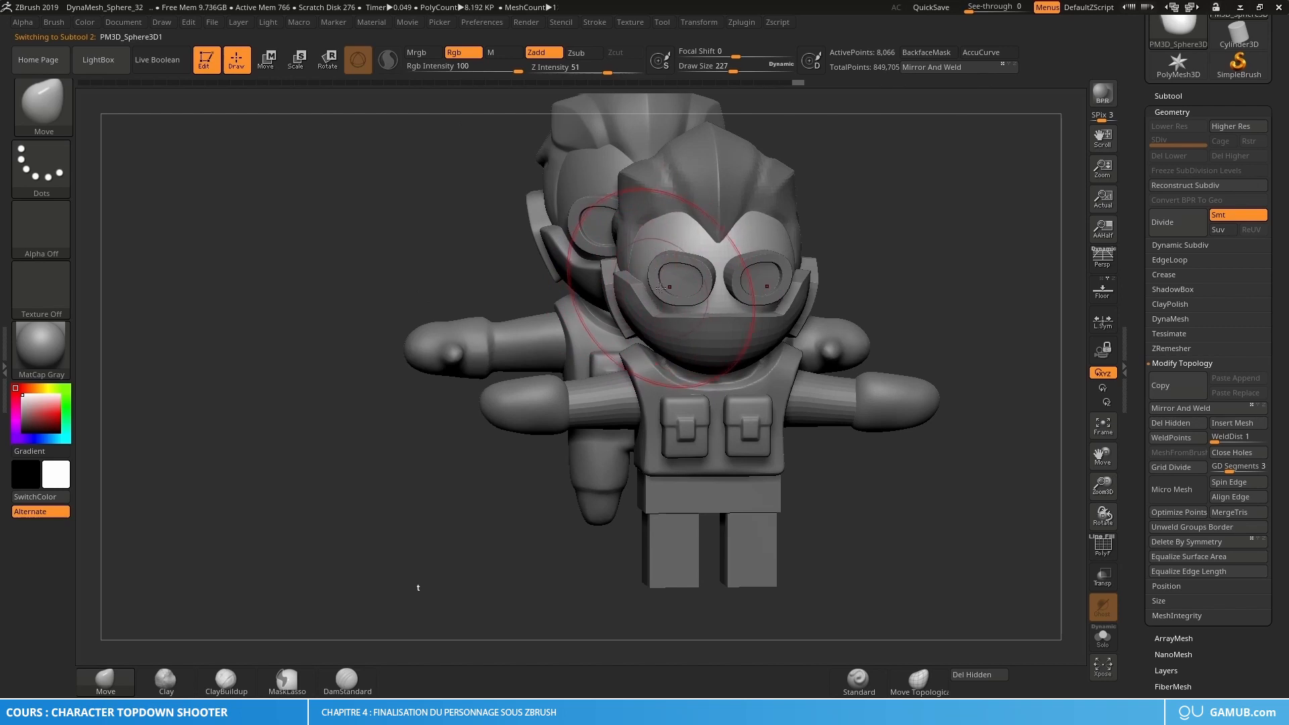
# Step: Select the goggles and shift them slightly sideways on the face with the transform gizmo
pyautogui.moveTo(653, 288); pyautogui.dragTo(684, 278, button='right')
pyautogui.keyDown('alt'); pyautogui.click(687, 269); pyautogui.keyUp('alt')
pyautogui.press('w')
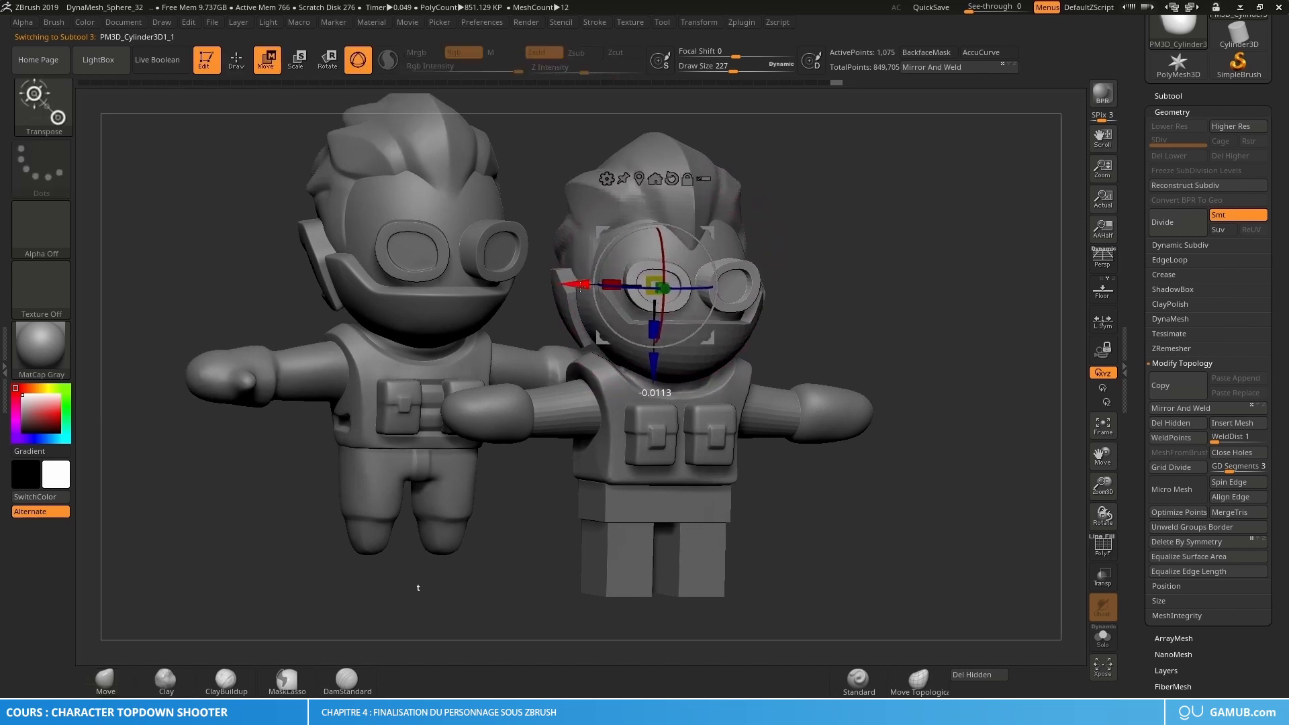
pyautogui.moveTo(575, 289); pyautogui.dragTo(582, 287)
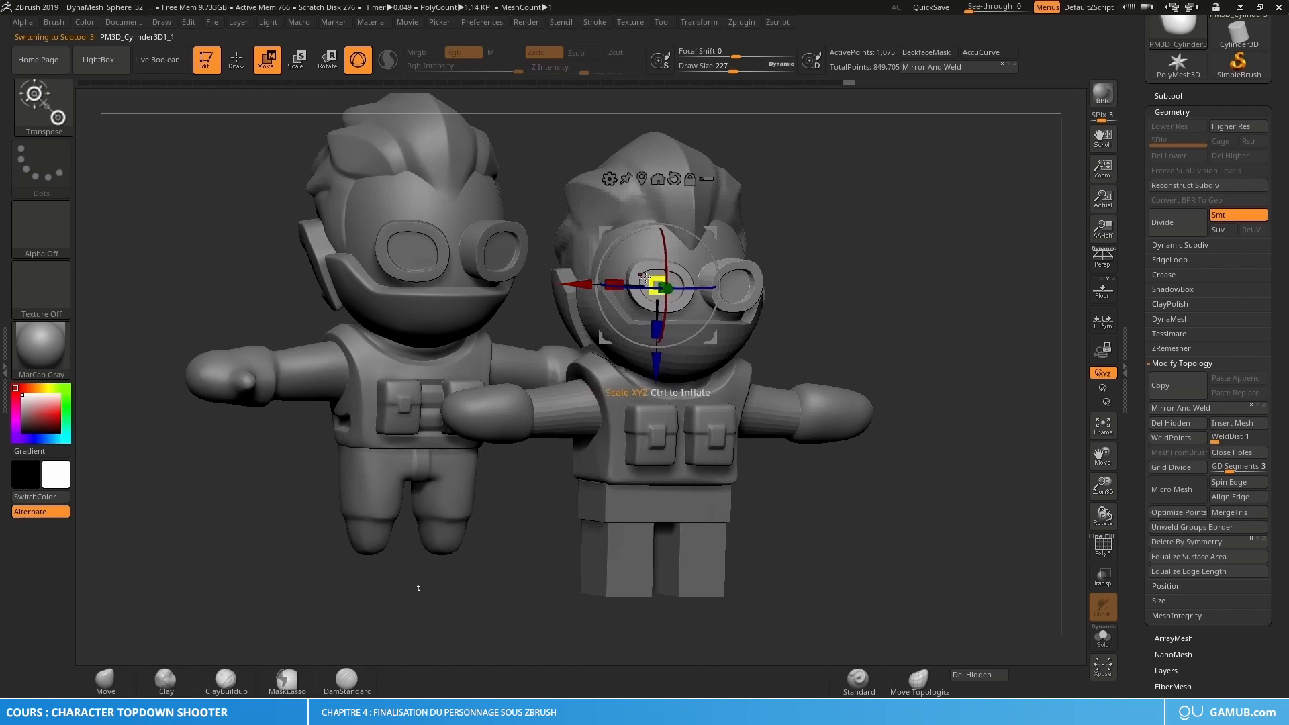
pyautogui.press('q')
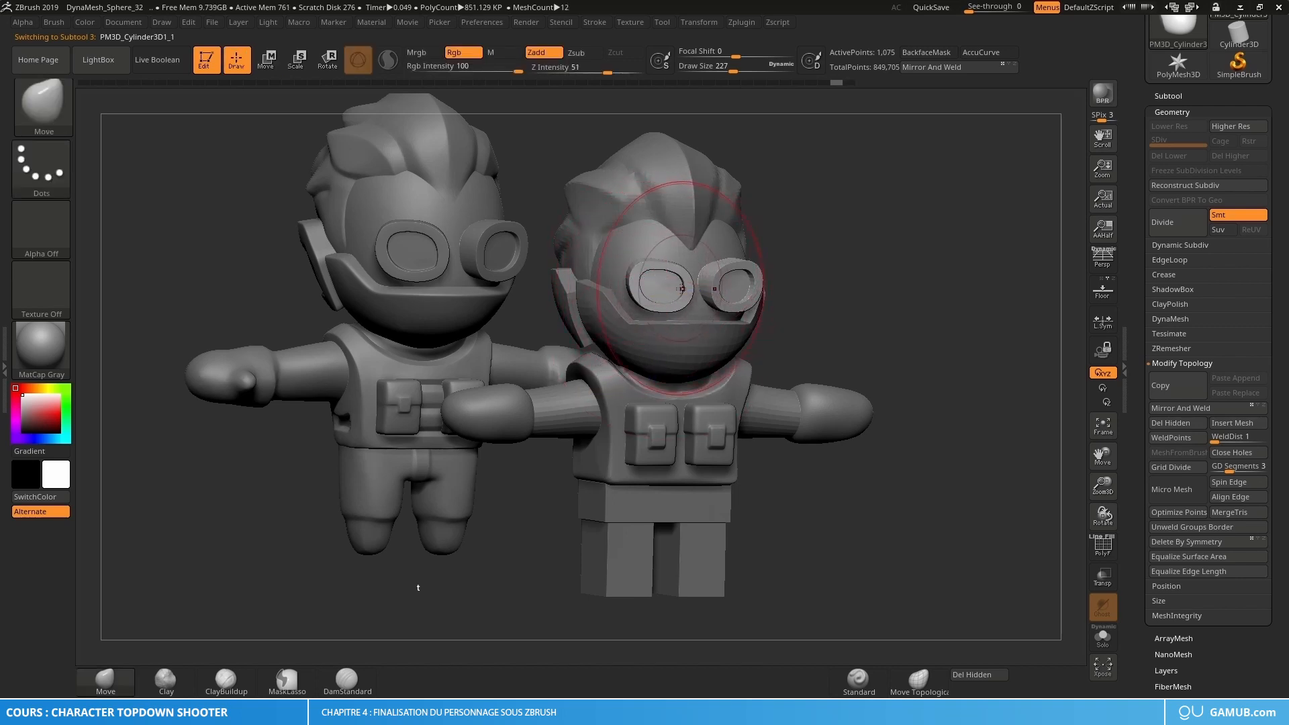
pyautogui.press('w')
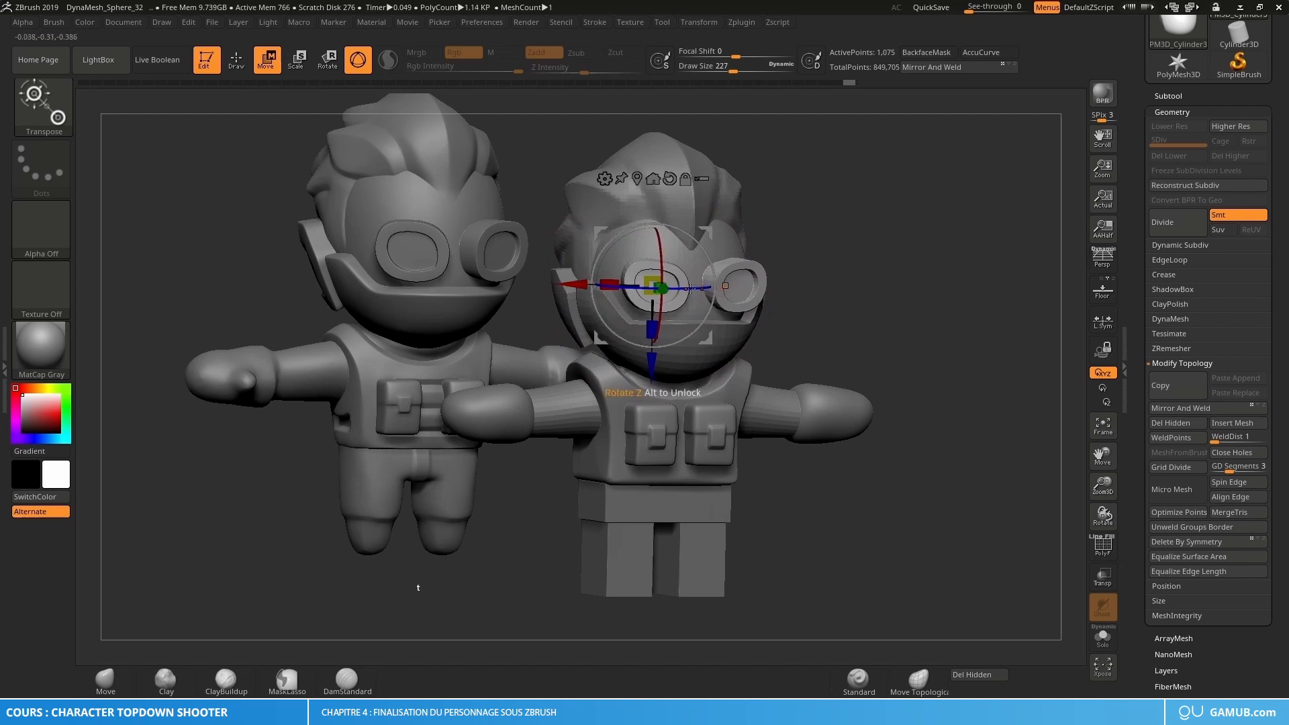
pyautogui.press('q')
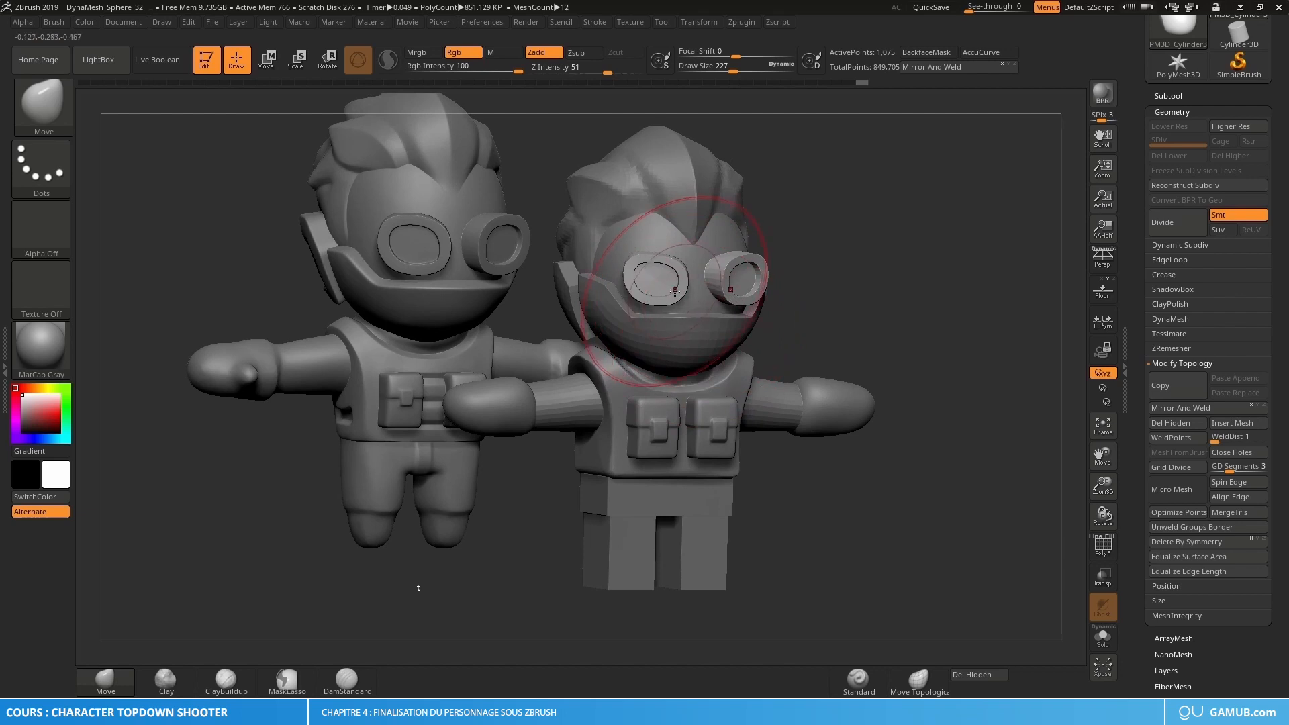
# Step: Reshape the back of the hair with the Move brush, first at draw size 182 and then at 112
pyautogui.moveTo(681, 296)
pyautogui.mouseDown(button='right')
pyautogui.moveTo(766, 295)
pyautogui.moveTo(696, 321)
pyautogui.moveTo(648, 240)
pyautogui.moveTo(619, 260)
pyautogui.moveTo(649, 263)
pyautogui.mouseUp(button='right')
pyautogui.keyDown('alt'); pyautogui.click(649, 247); pyautogui.keyUp('alt')
pyautogui.press('s')
pyautogui.moveTo(649, 263); pyautogui.dragTo(590, 250)
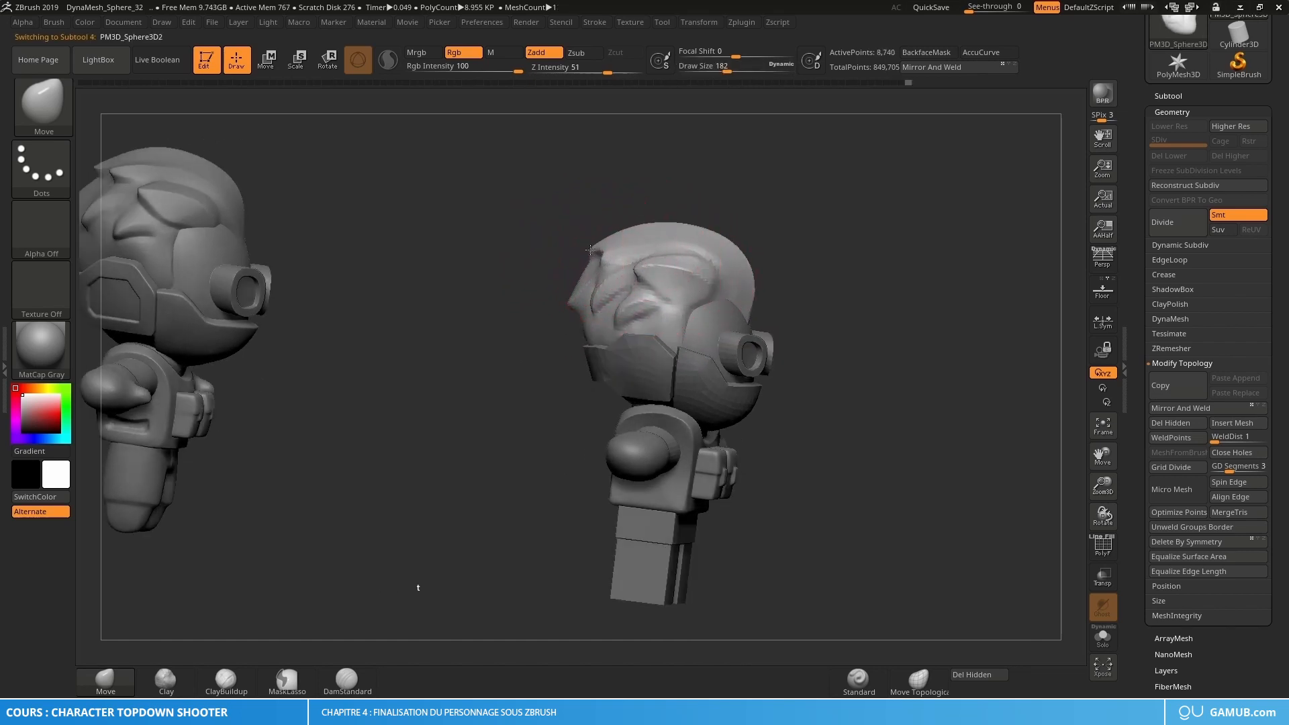
pyautogui.moveTo(659, 287)
pyautogui.mouseDown(button='right')
pyautogui.moveTo(675, 285)
pyautogui.moveTo(689, 240)
pyautogui.moveTo(699, 245)
pyautogui.mouseUp(button='right')
pyautogui.moveTo(603, 266); pyautogui.dragTo(575, 279, button='right')
pyautogui.press('s')
pyautogui.moveTo(575, 279); pyautogui.dragTo(566, 278)
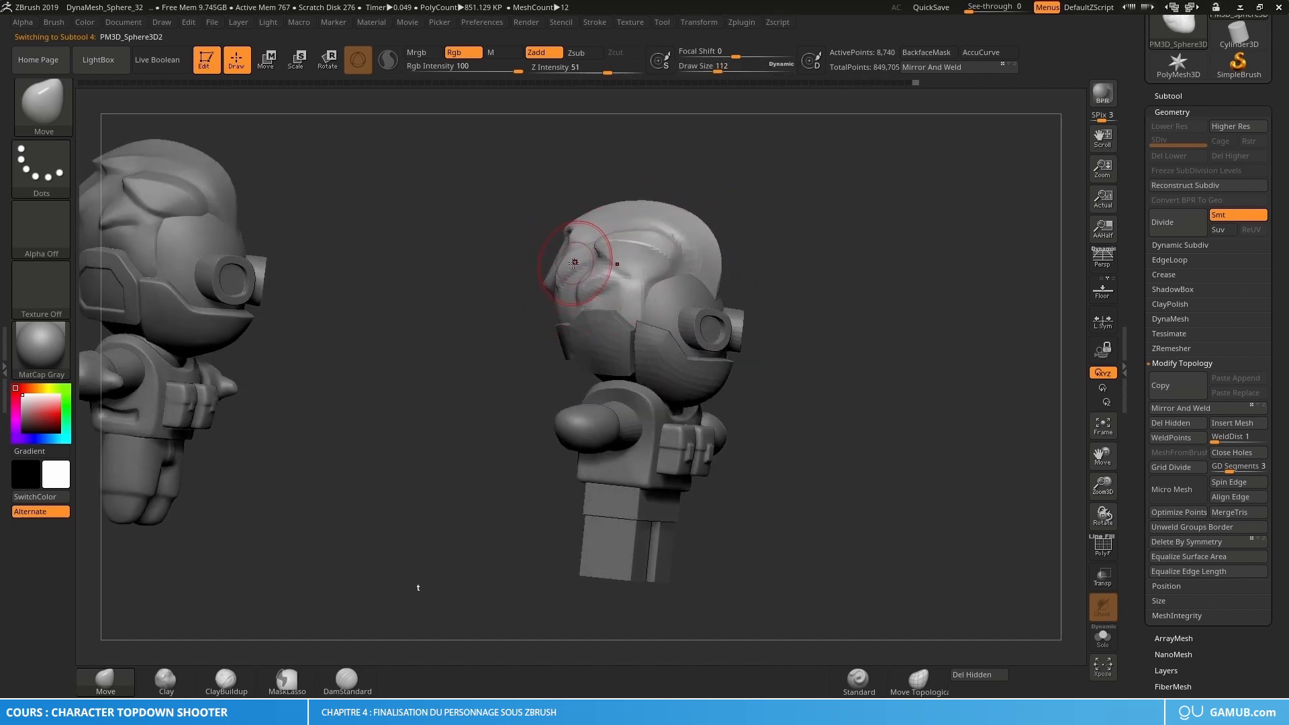
# Step: Select the face mask subtool again from a front three-quarter view
pyautogui.moveTo(574, 261); pyautogui.dragTo(633, 359, button='right')
pyautogui.keyDown('alt'); pyautogui.click(644, 335); pyautogui.keyUp('alt')
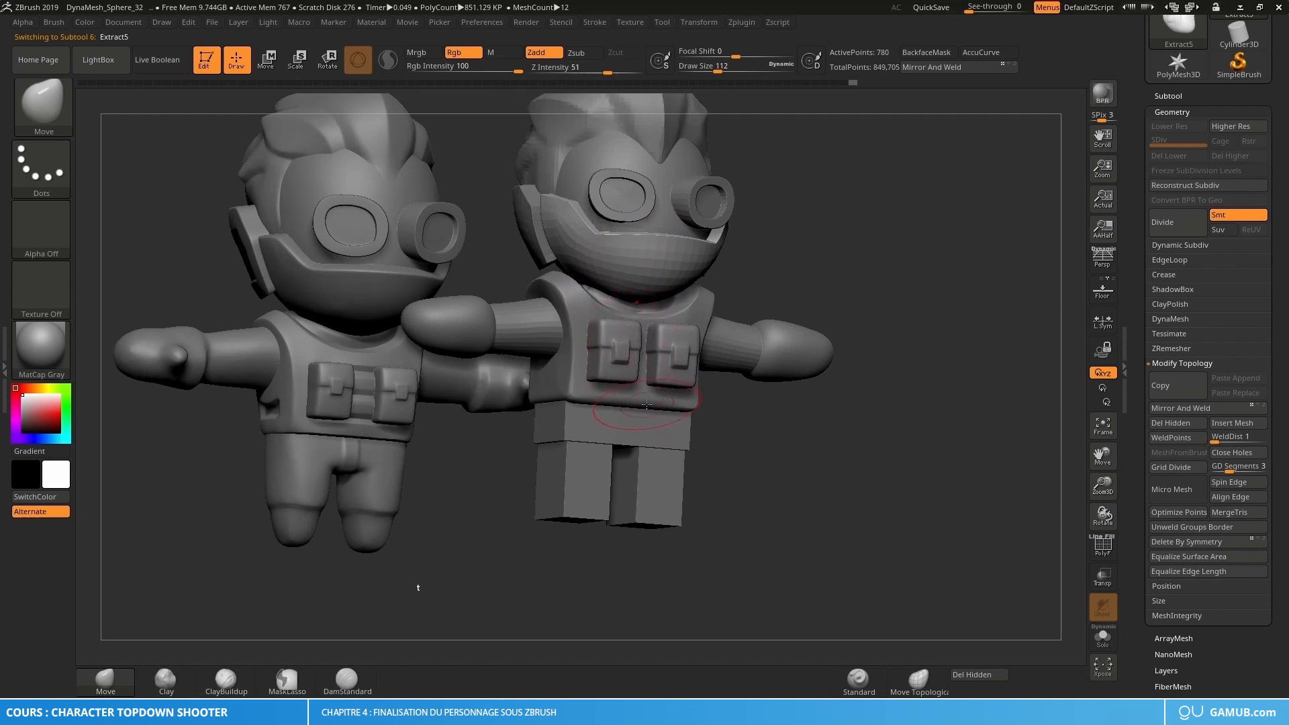
pyautogui.keyDown('alt'); pyautogui.moveTo(646, 404); pyautogui.dragTo(660, 363, button='right'); pyautogui.keyUp('alt')
pyautogui.keyDown('alt'); pyautogui.click(624, 374); pyautogui.keyUp('alt')
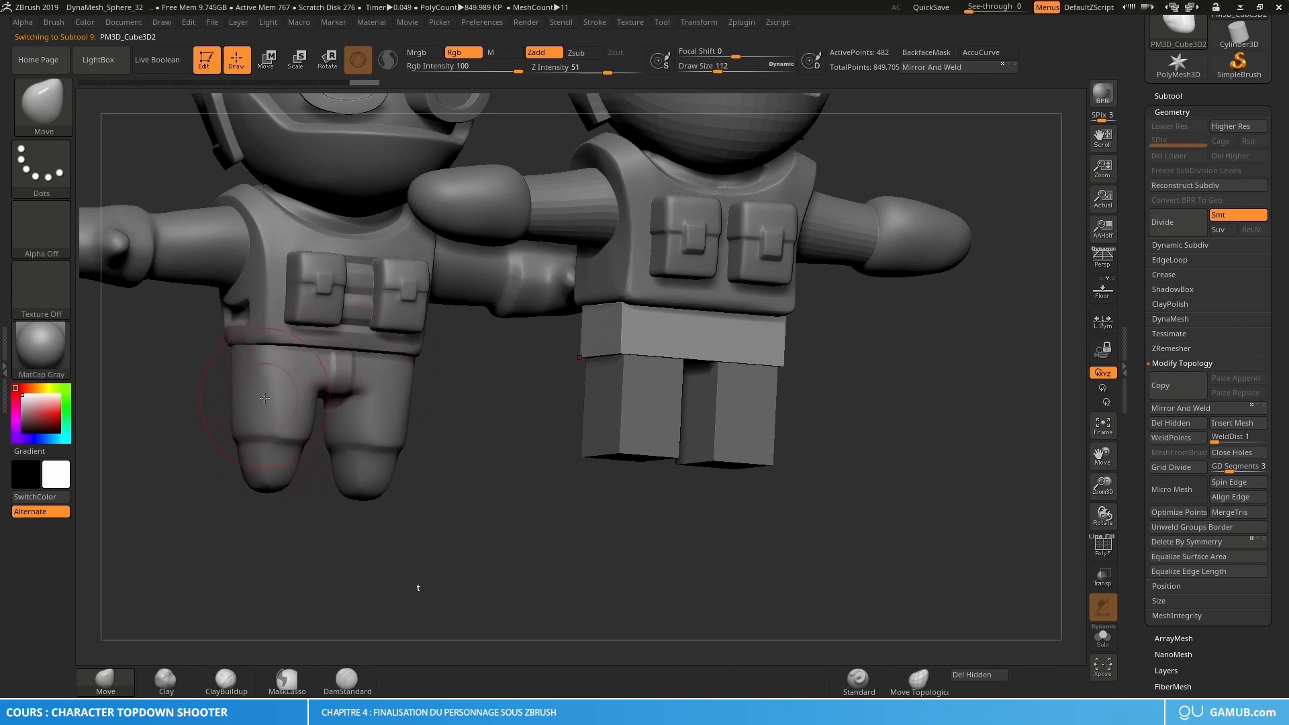
pyautogui.moveTo(264, 398); pyautogui.dragTo(310, 379, button='right')
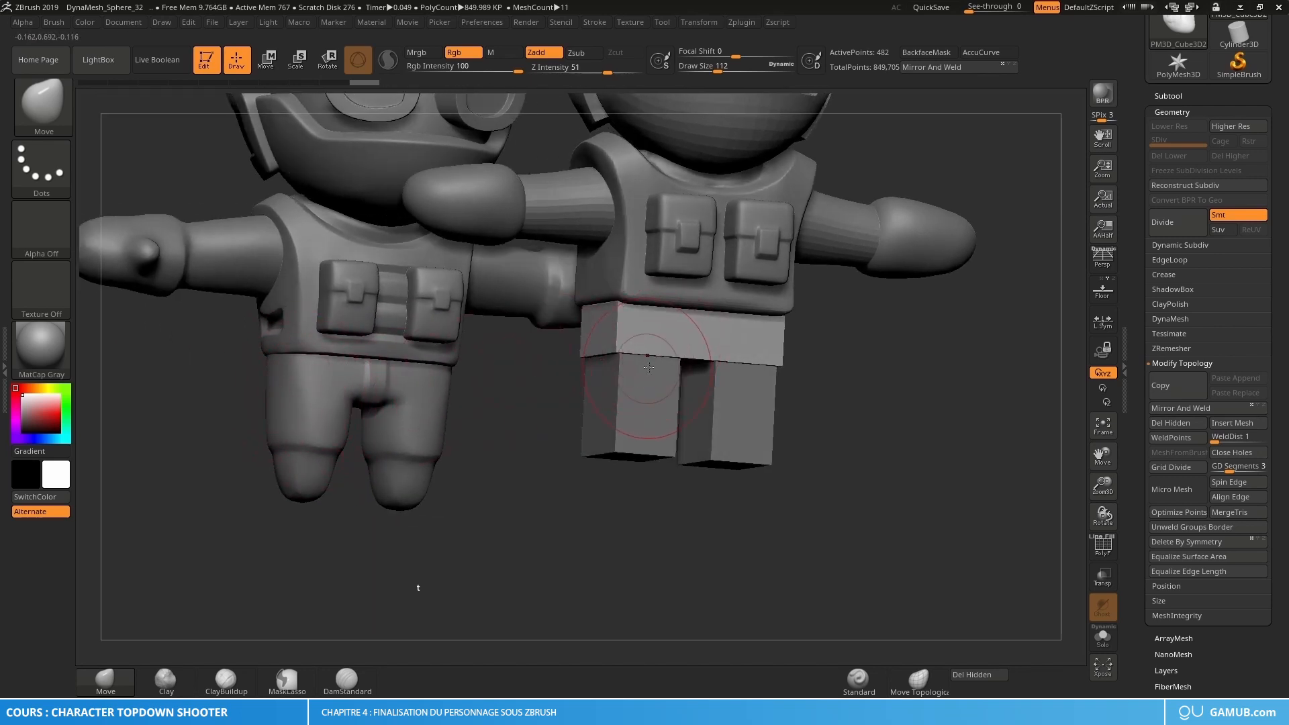
pyautogui.moveTo(649, 332); pyautogui.dragTo(657, 341)
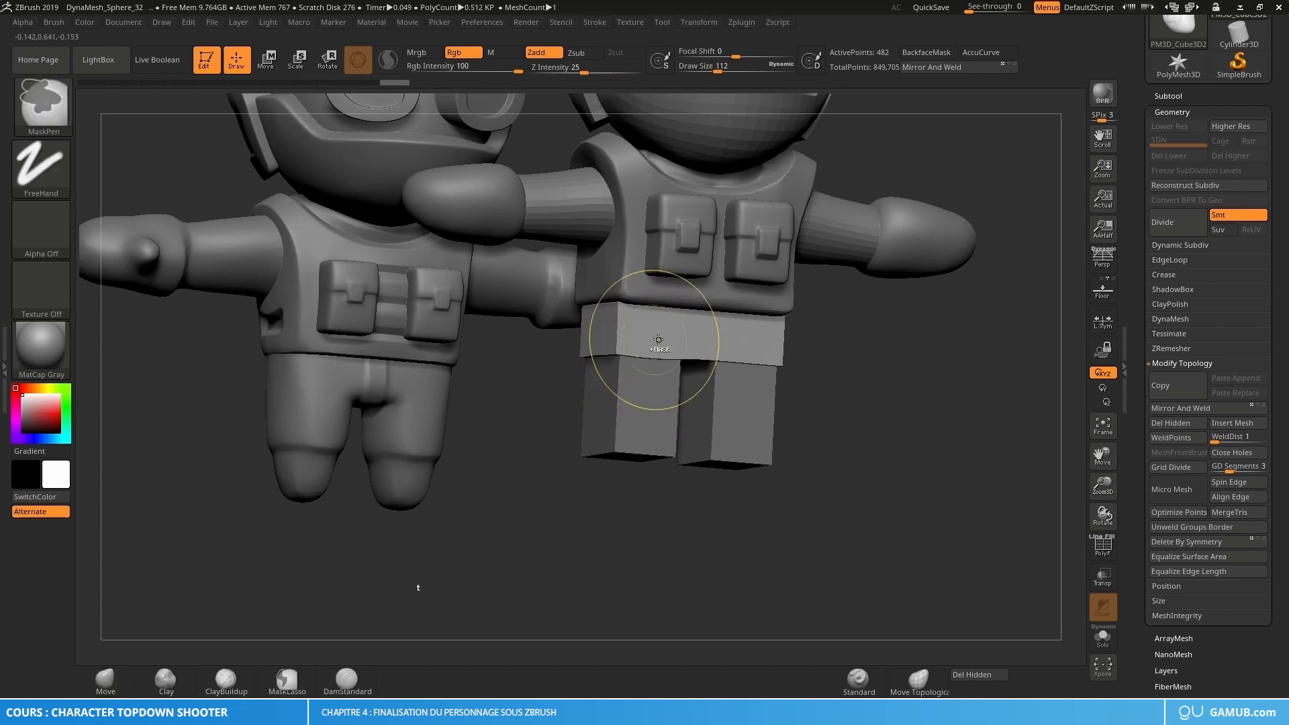
pyautogui.hotkey('ctrl', 'z')
pyautogui.moveTo(648, 343)
pyautogui.keyDown('alt'); pyautogui.mouseDown(button='right')
pyautogui.moveTo(629, 324)
pyautogui.moveTo(631, 380)
pyautogui.mouseUp(button='right'); pyautogui.keyUp('alt')
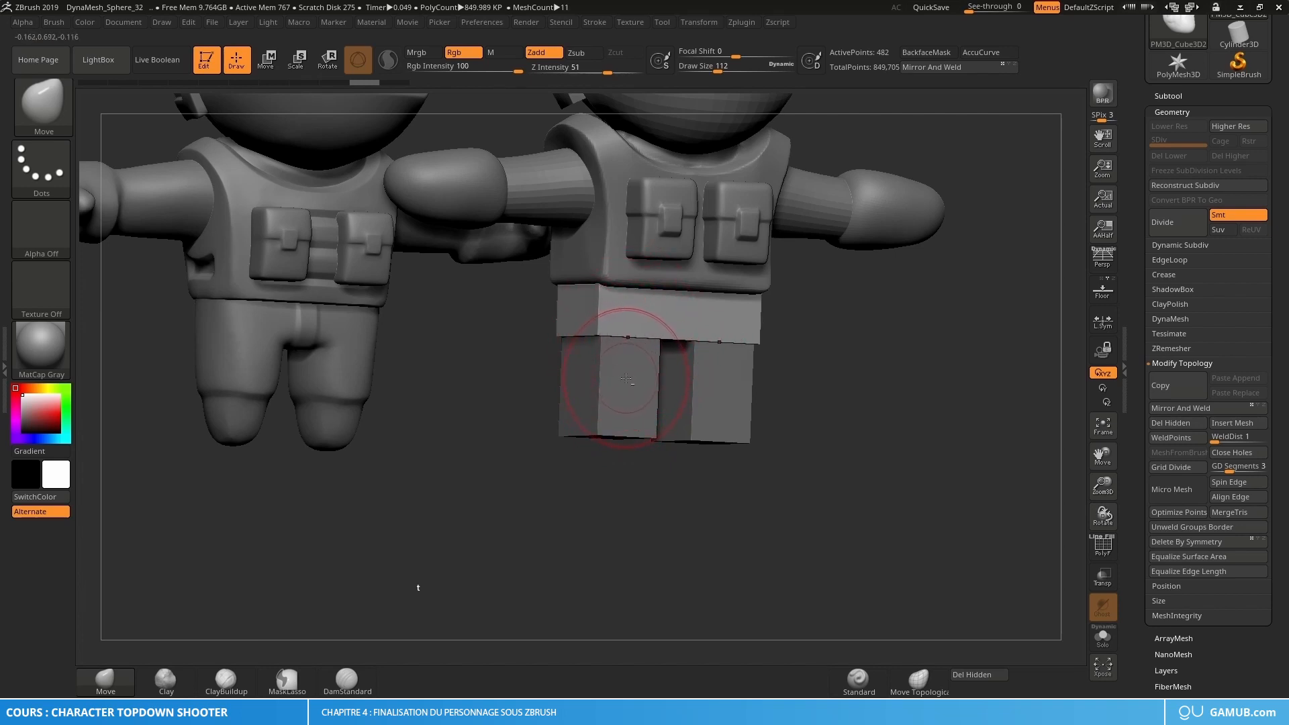
# Step: Show the subtool list and make the hip block PM3D_Cube3D2, directly above the legs subtool, the active subtool
pyautogui.keyDown('alt'); pyautogui.click(629, 363); pyautogui.keyUp('alt')
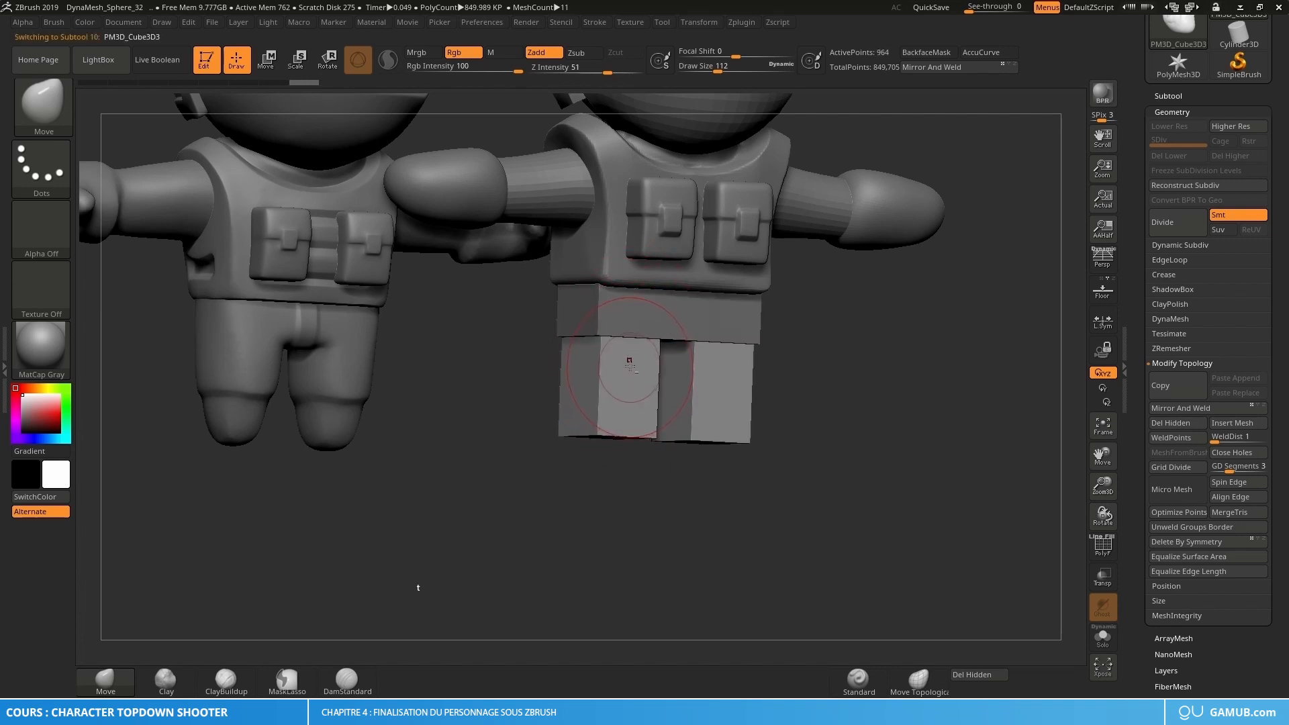
pyautogui.click(1171, 112)
pyautogui.click(1171, 96)
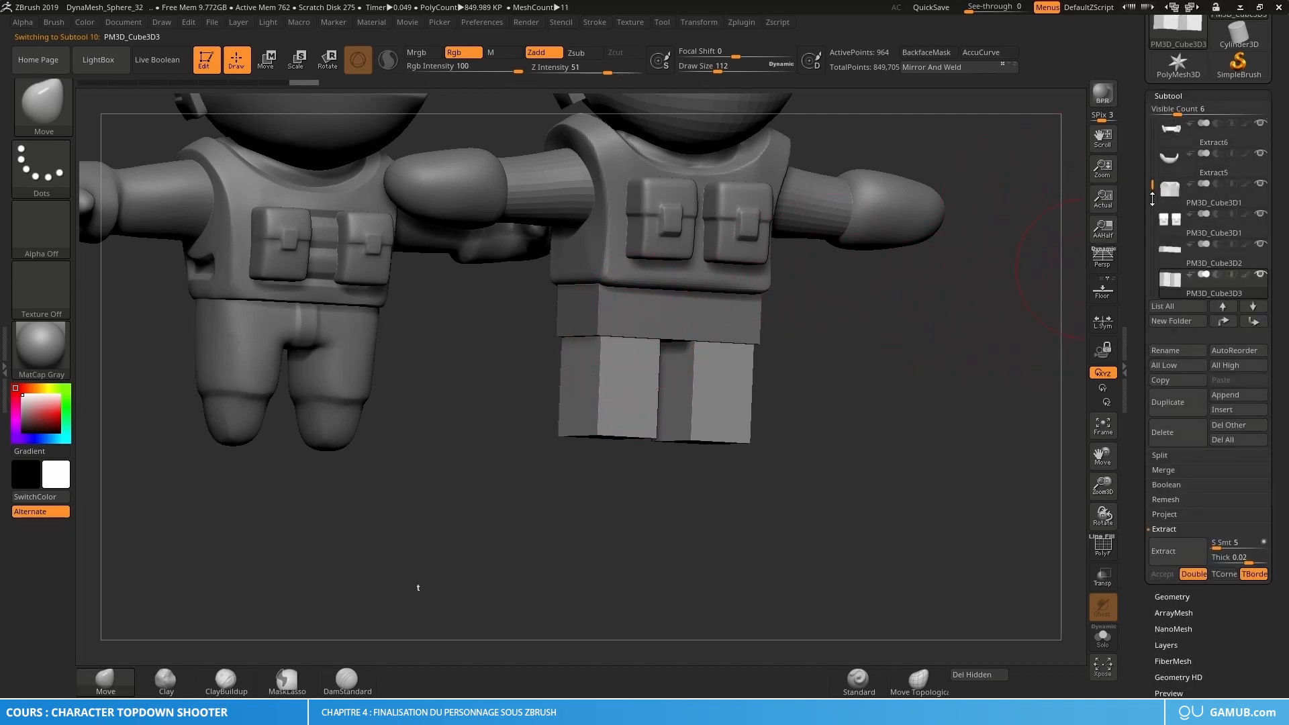
pyautogui.moveTo(1152, 200); pyautogui.dragTo(1150, 206)
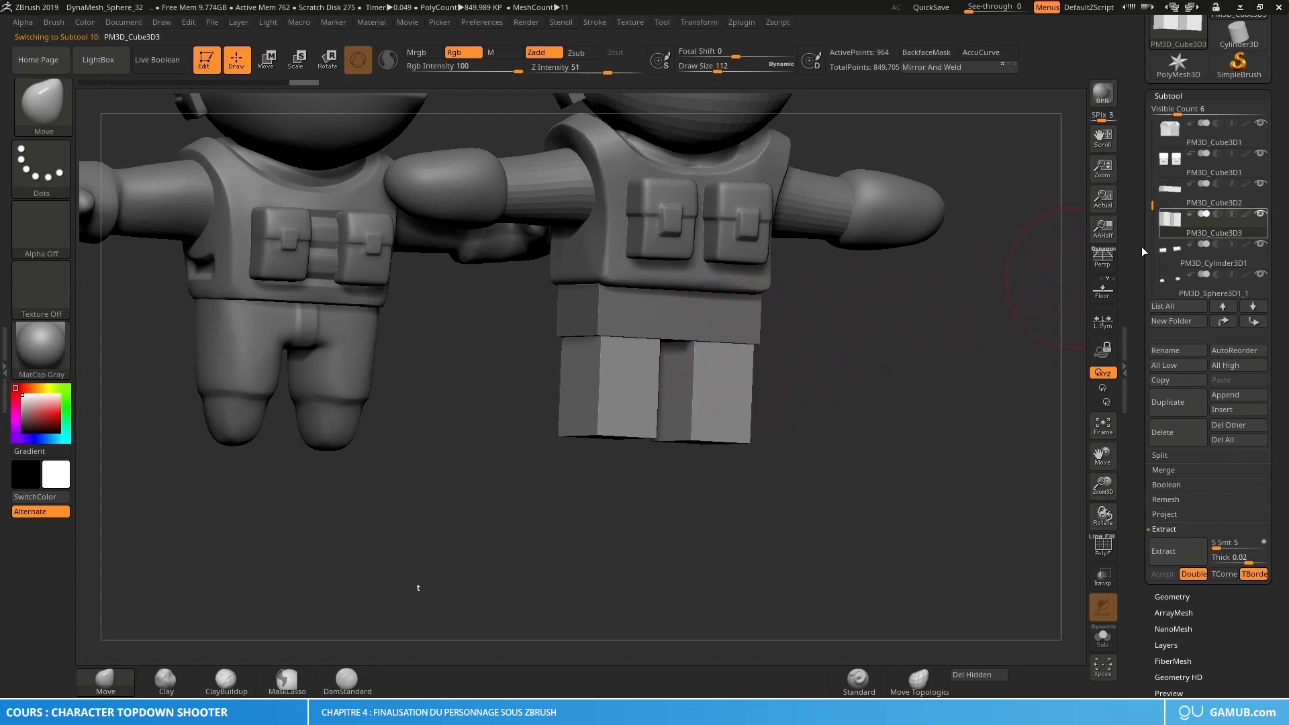
pyautogui.keyDown('alt'); pyautogui.click(739, 321); pyautogui.keyUp('alt')
pyautogui.keyDown('alt'); pyautogui.click(731, 373); pyautogui.keyUp('alt')
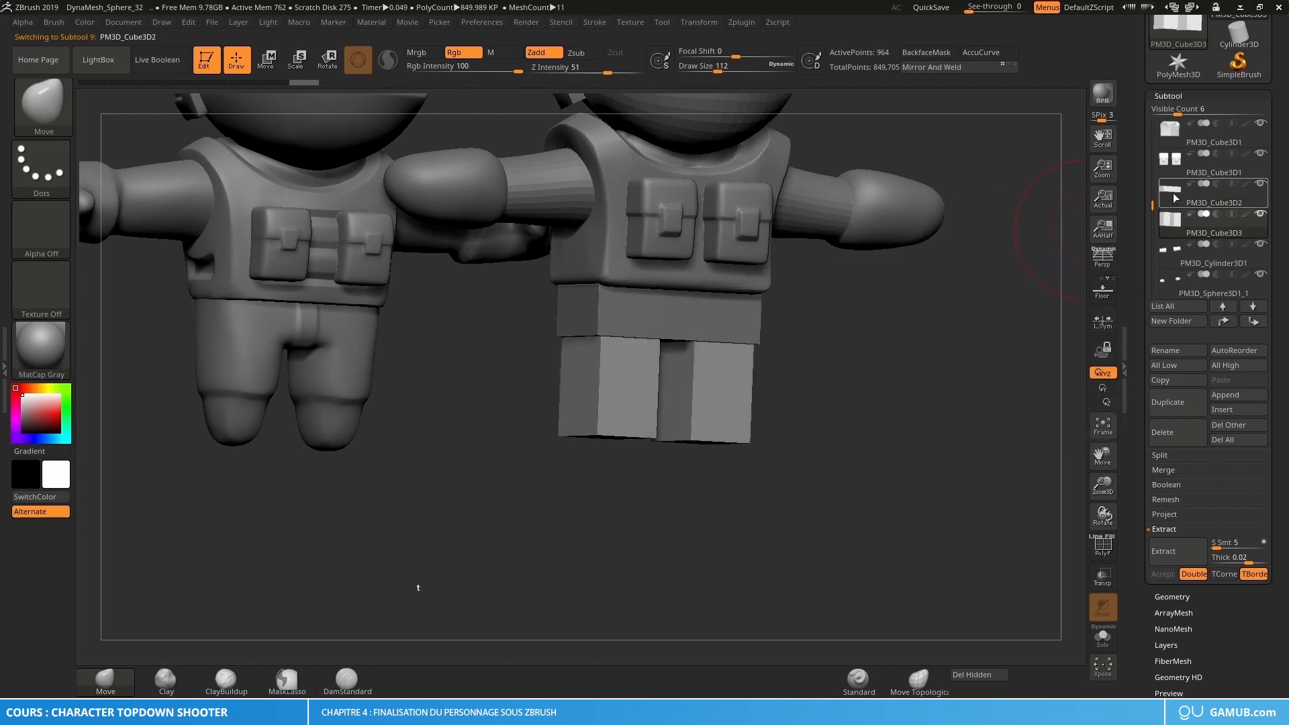
pyautogui.click(1179, 196)
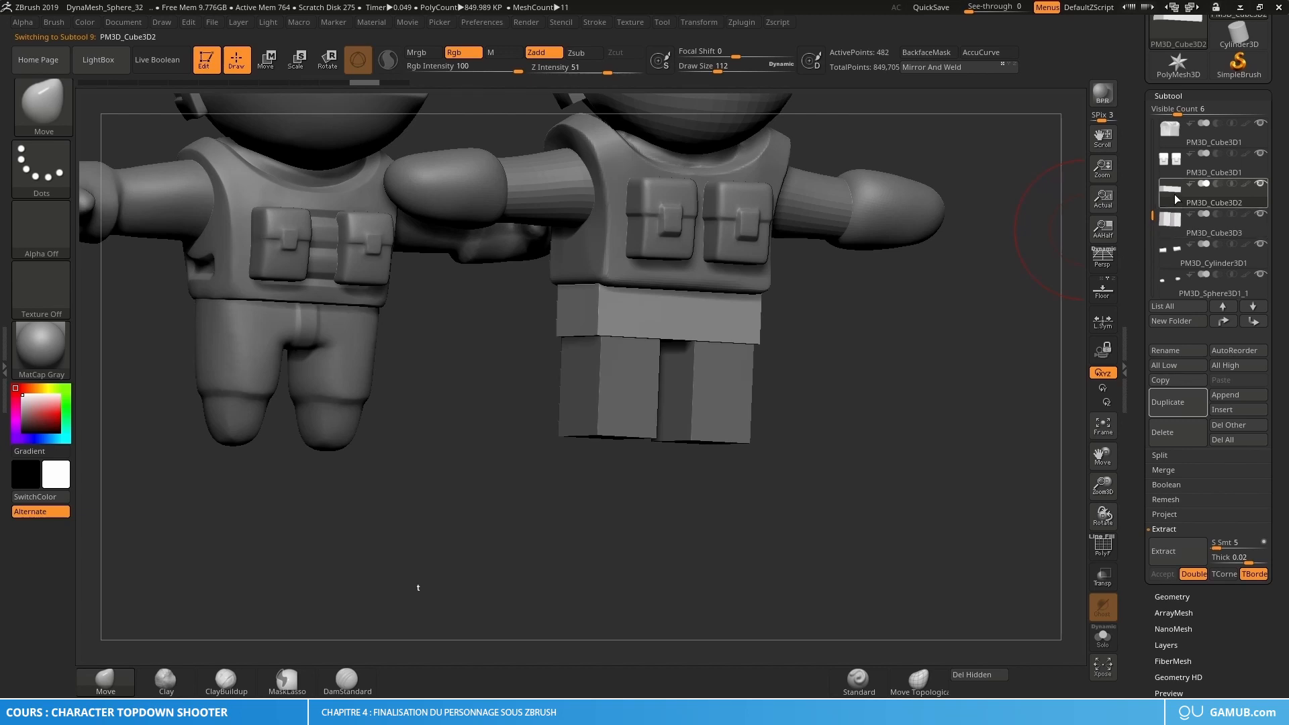
# Step: Merge the hip block down with the legs subtool PM3D_Cube3D3 and accept the operation
pyautogui.moveTo(1181, 200)
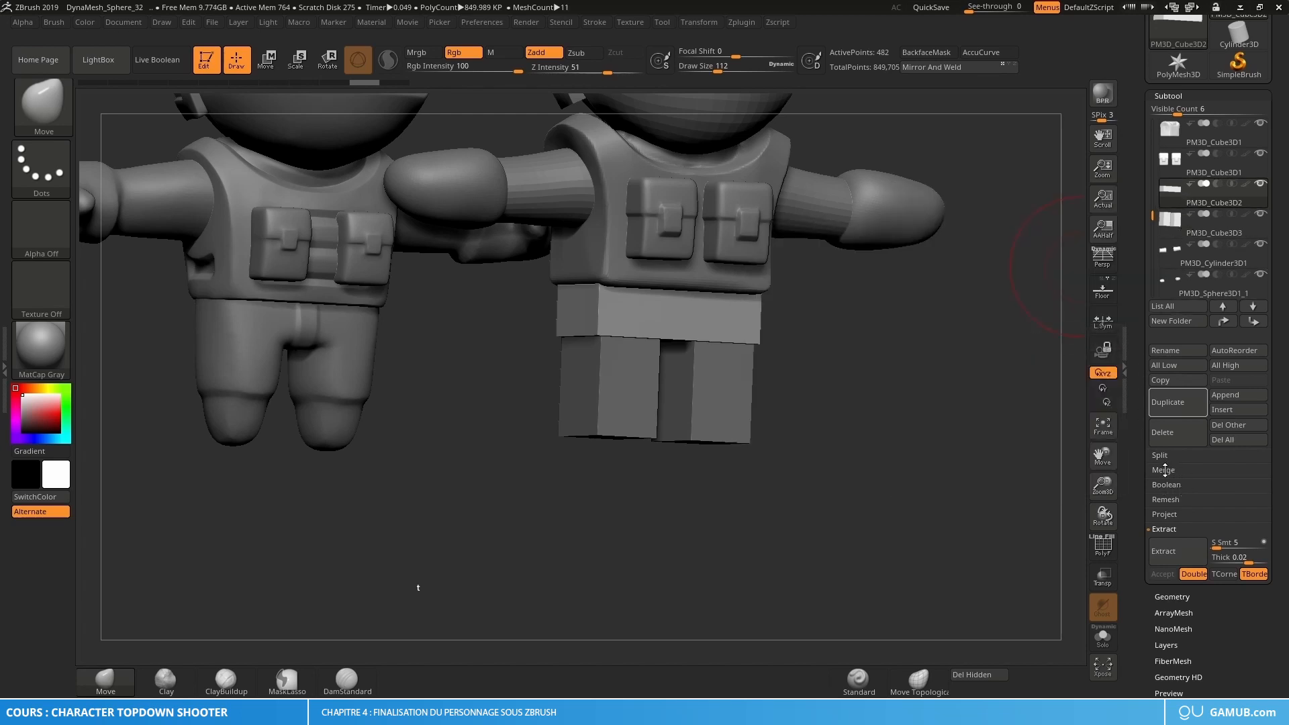
pyautogui.click(1169, 470)
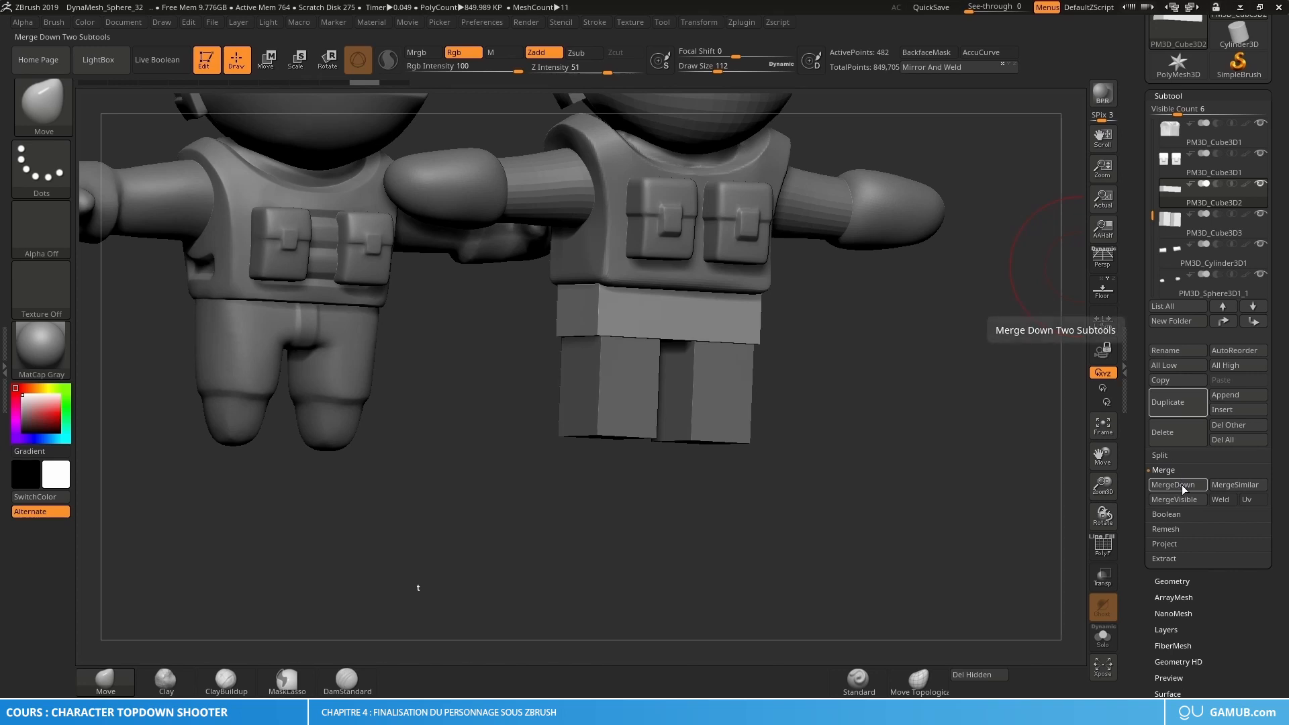
pyautogui.moveTo(1168, 187)
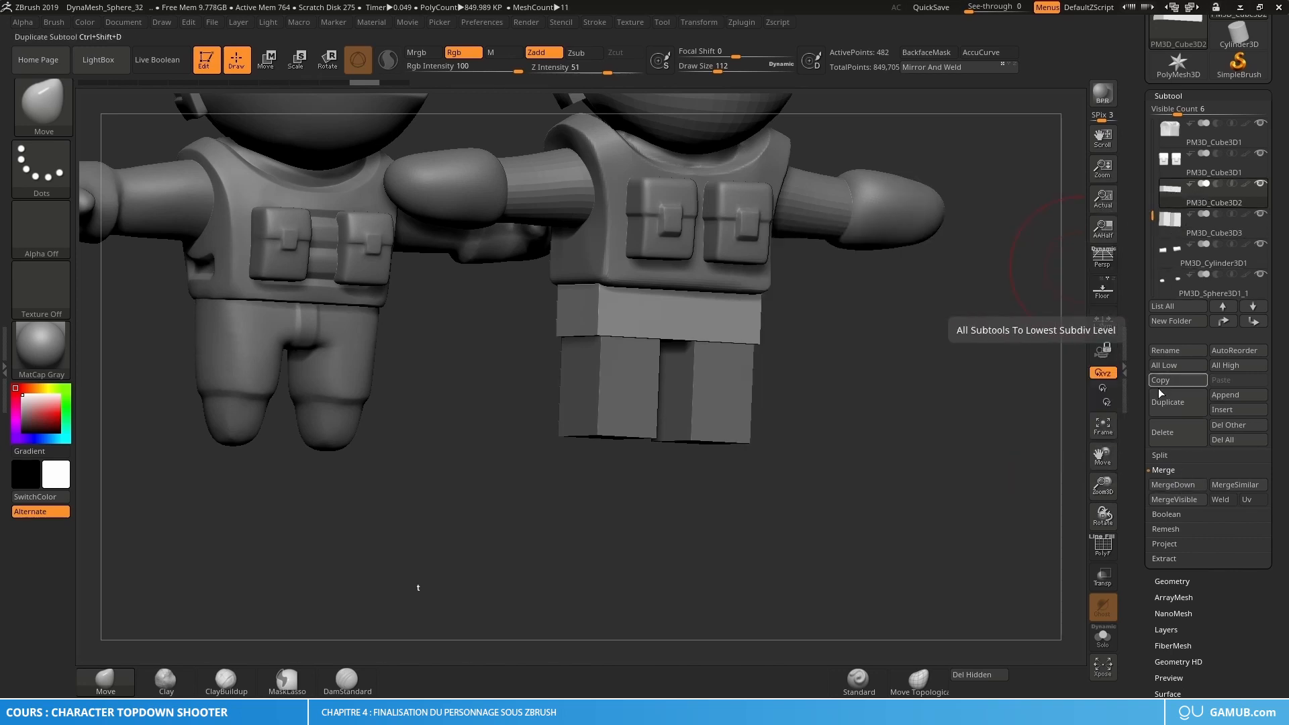
pyautogui.click(1187, 484)
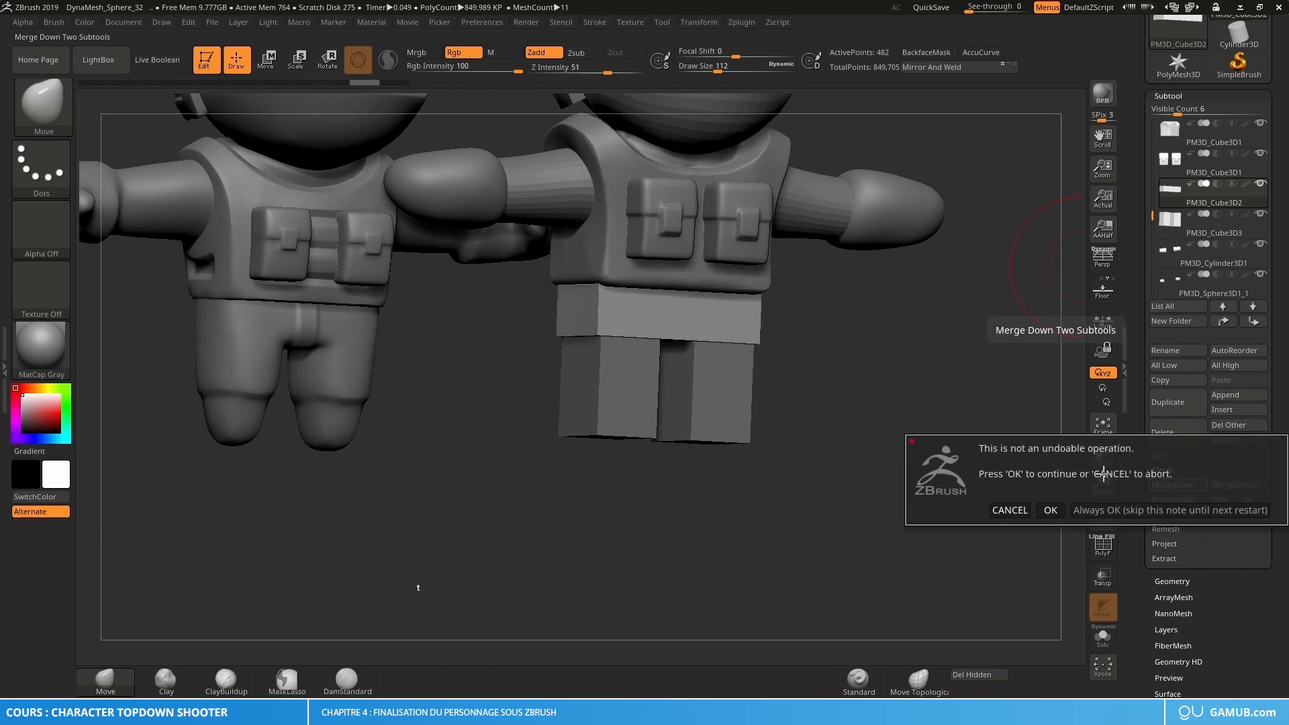
pyautogui.click(1052, 509)
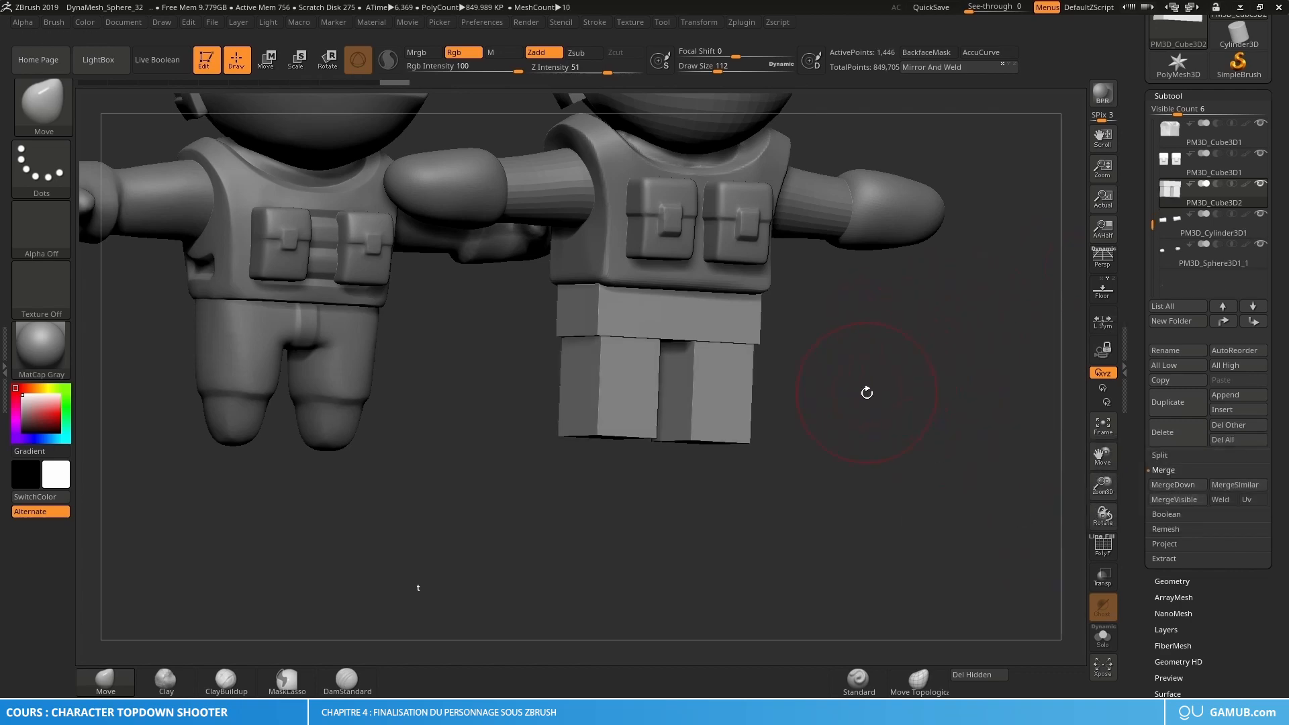
# Step: Examine the merged hips and legs in polyframe display, up close at the junction between the hip block and leg tops
pyautogui.moveTo(867, 393)
pyautogui.mouseDown()
pyautogui.moveTo(900, 412)
pyautogui.moveTo(627, 331)
pyautogui.mouseUp()
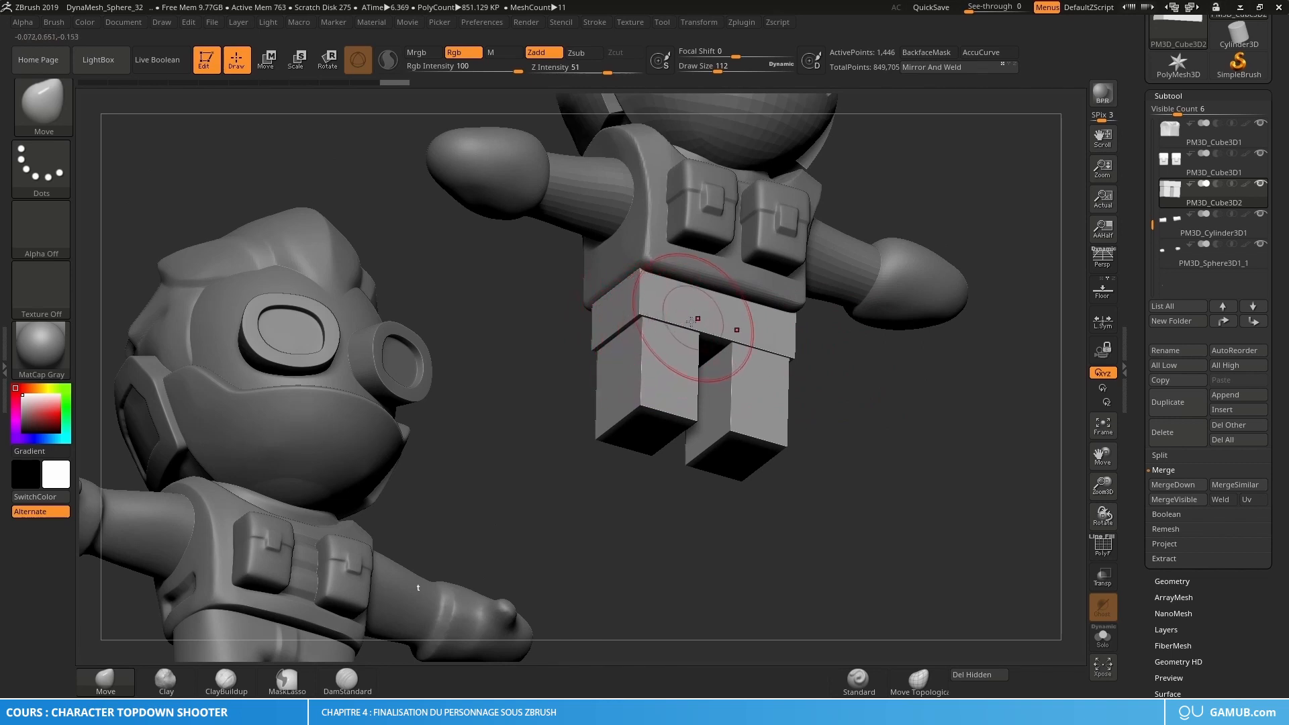
pyautogui.moveTo(691, 321)
pyautogui.mouseDown()
pyautogui.moveTo(679, 374)
pyautogui.moveTo(653, 388)
pyautogui.moveTo(692, 375)
pyautogui.mouseUp()
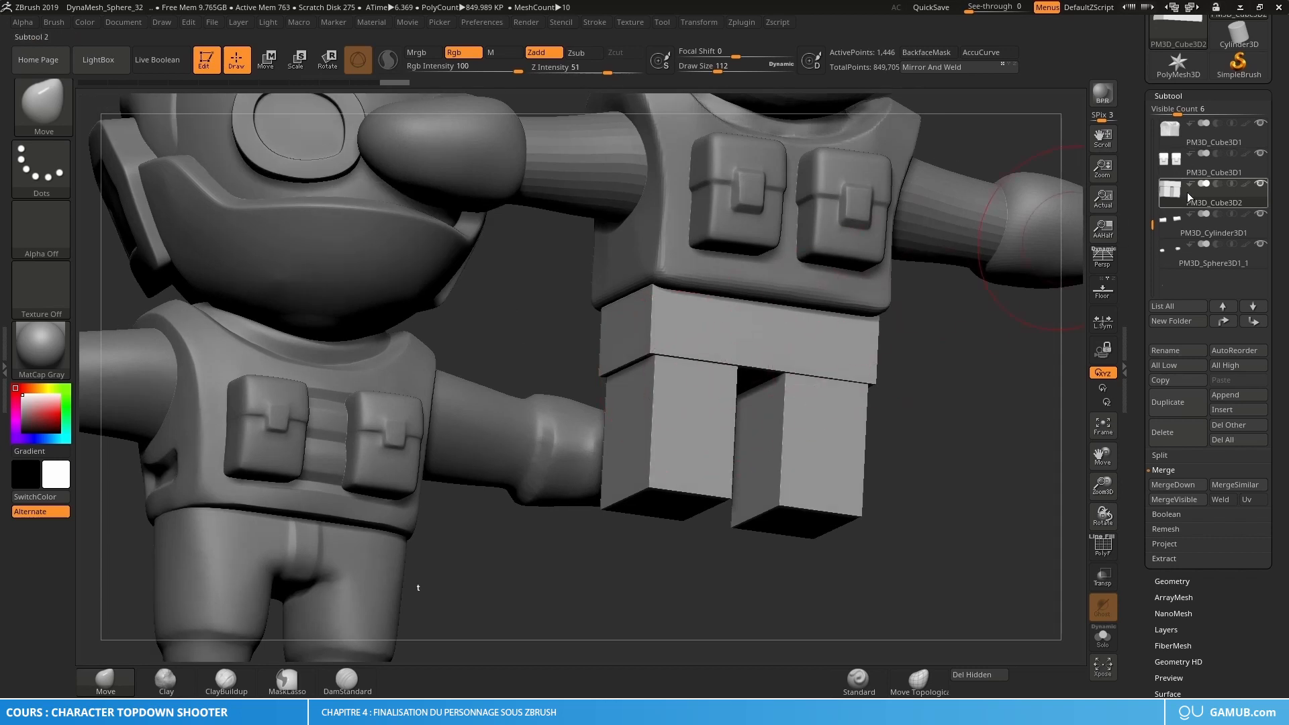
pyautogui.moveTo(1188, 196)
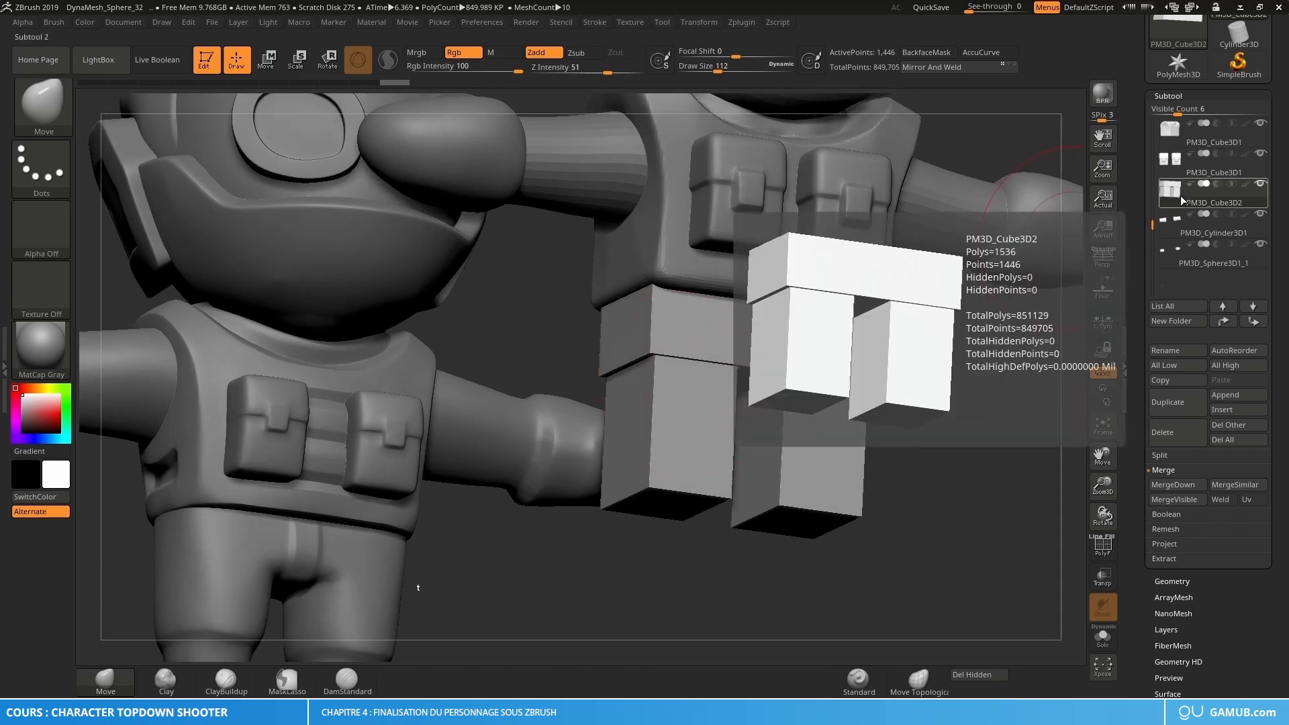
pyautogui.hotkey('shift', 'f')
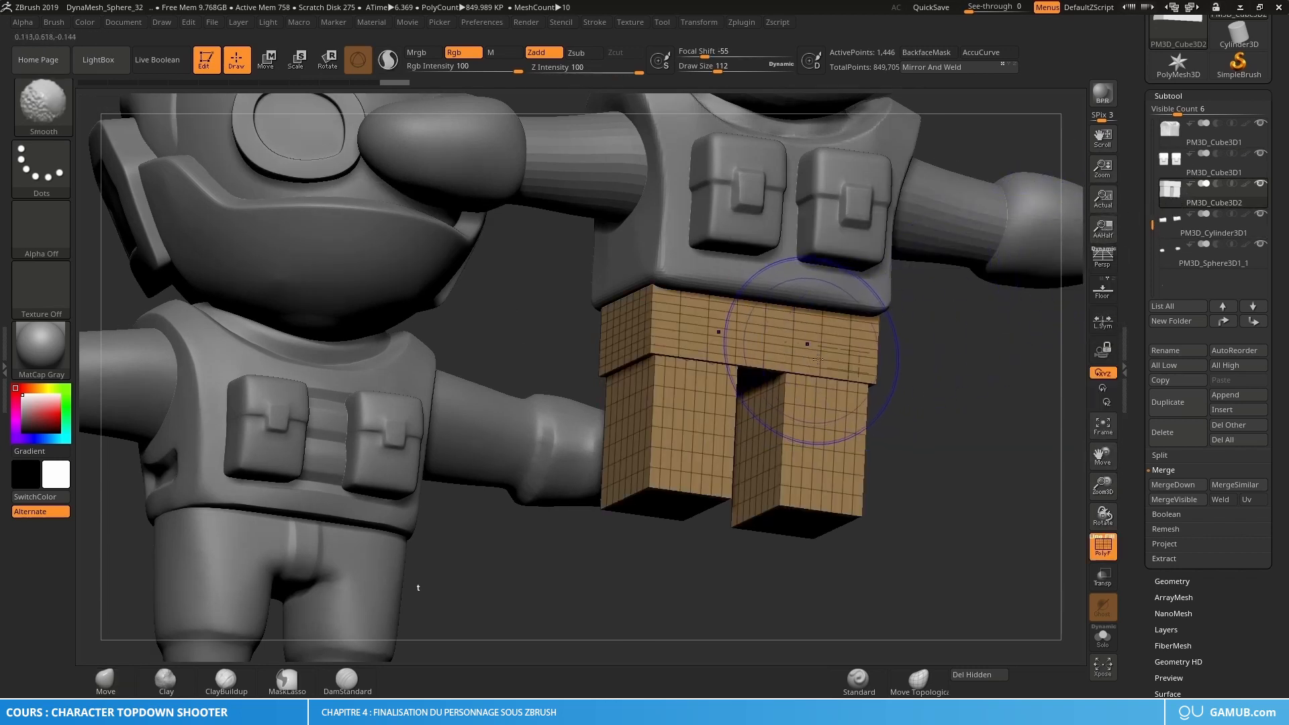
pyautogui.hotkey('shift', 'f')
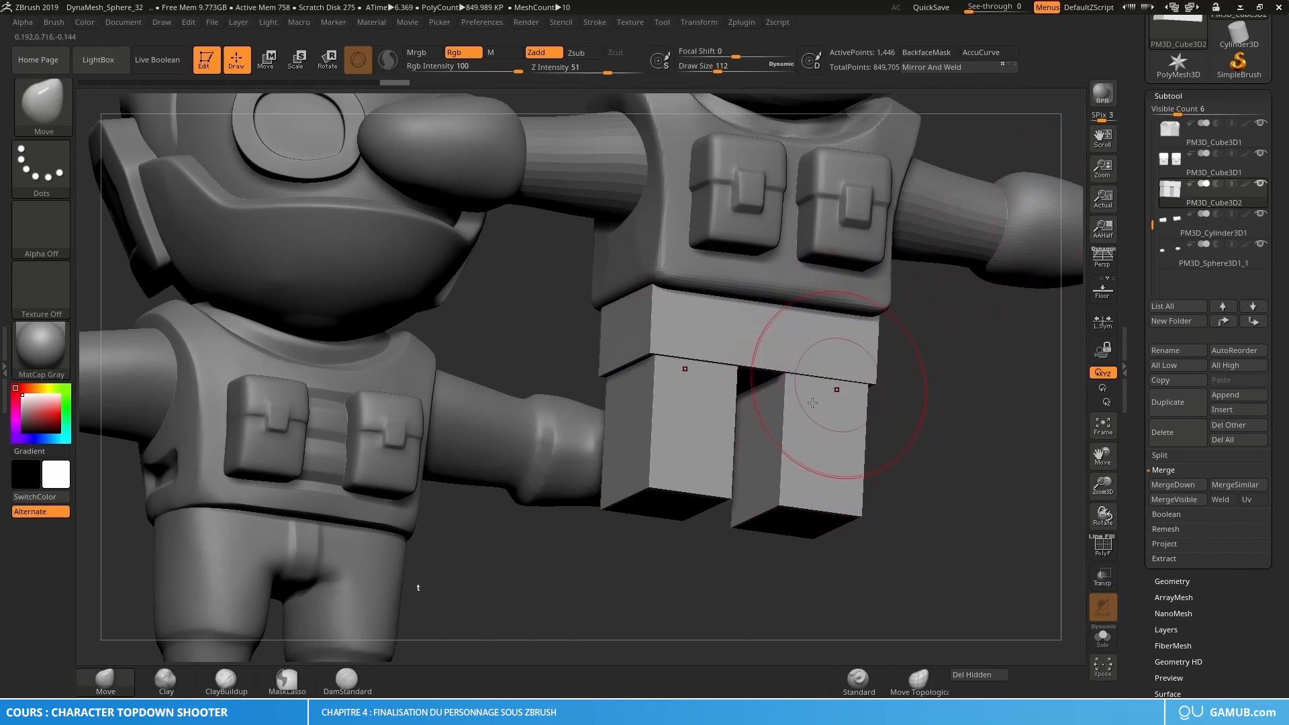
pyautogui.moveTo(820, 388); pyautogui.dragTo(857, 363, button='right')
pyautogui.hotkey('shift', 'f')
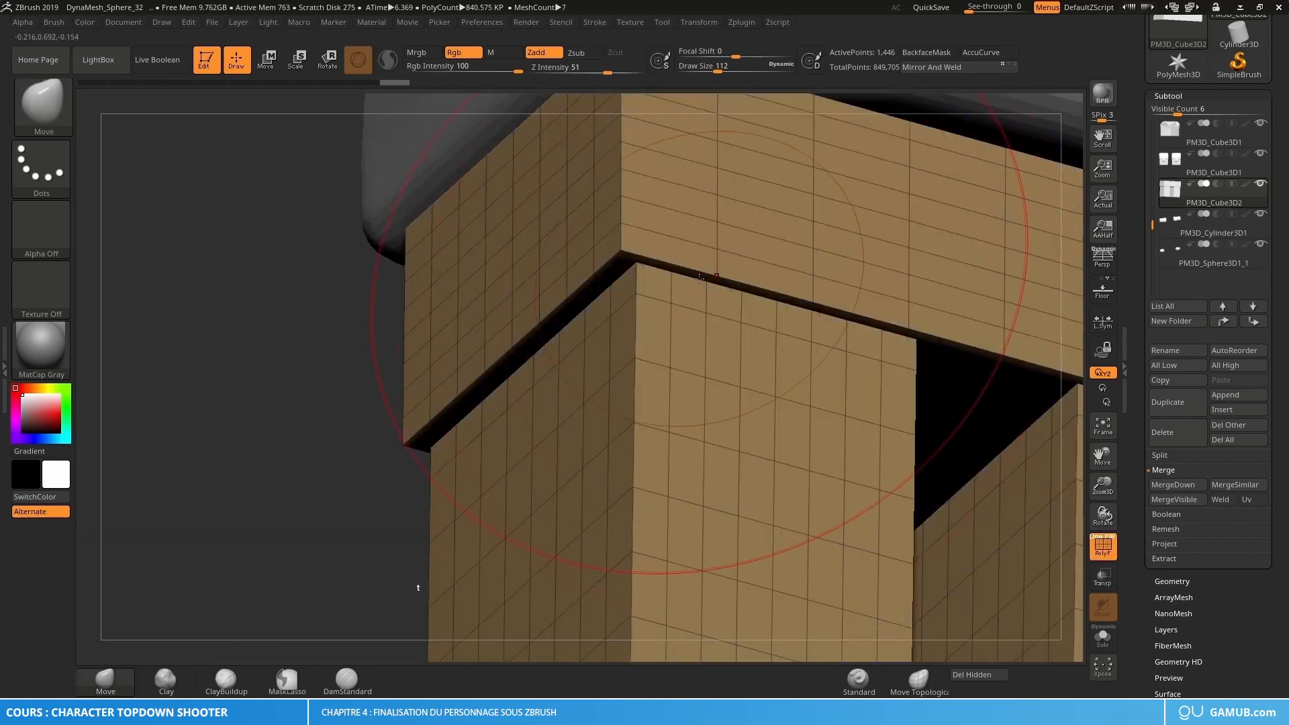
pyautogui.moveTo(546, 316); pyautogui.dragTo(461, 288, button='right')
pyautogui.moveTo(698, 310)
pyautogui.keyDown('ctrl'); pyautogui.mouseDown(button='right')
pyautogui.moveTo(696, 407)
pyautogui.moveTo(745, 365)
pyautogui.mouseUp(button='right'); pyautogui.keyUp('ctrl')
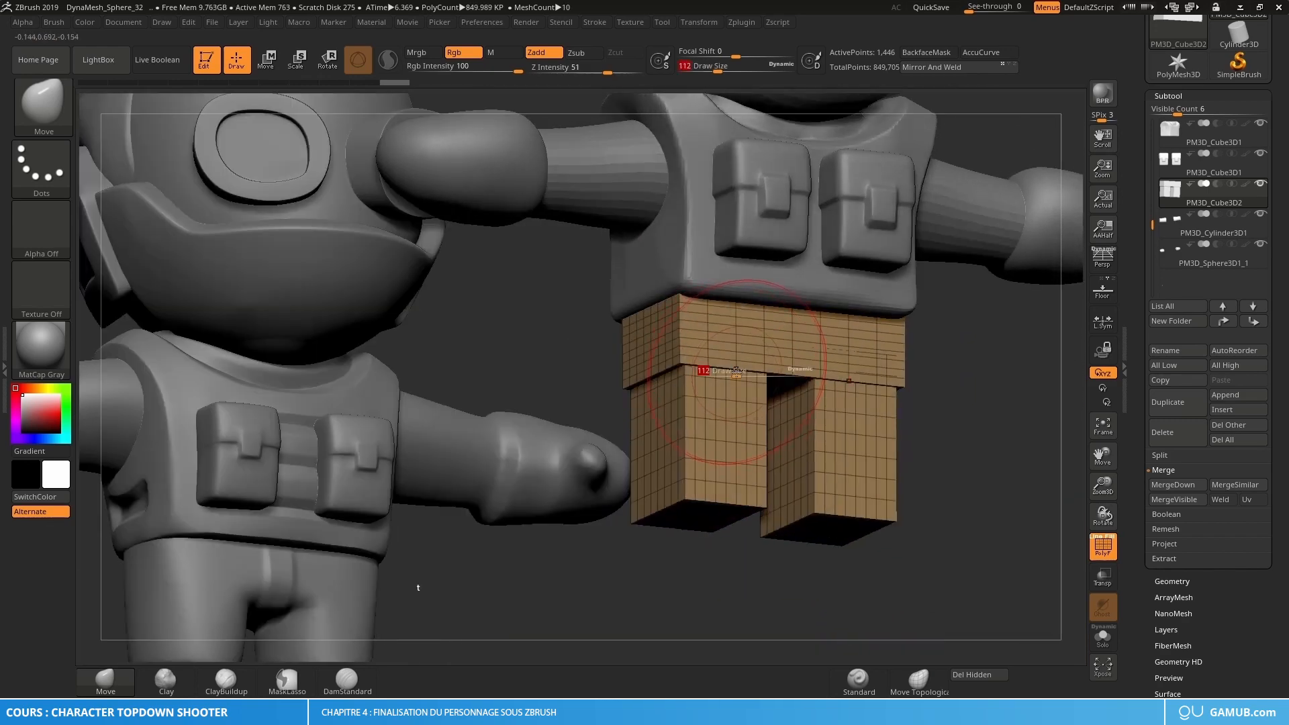
# Step: Turn off the polyframe display and DynaMesh the merged hips and legs at resolution 128
pyautogui.click(1182, 98)
pyautogui.hotkey('shift', 'f')
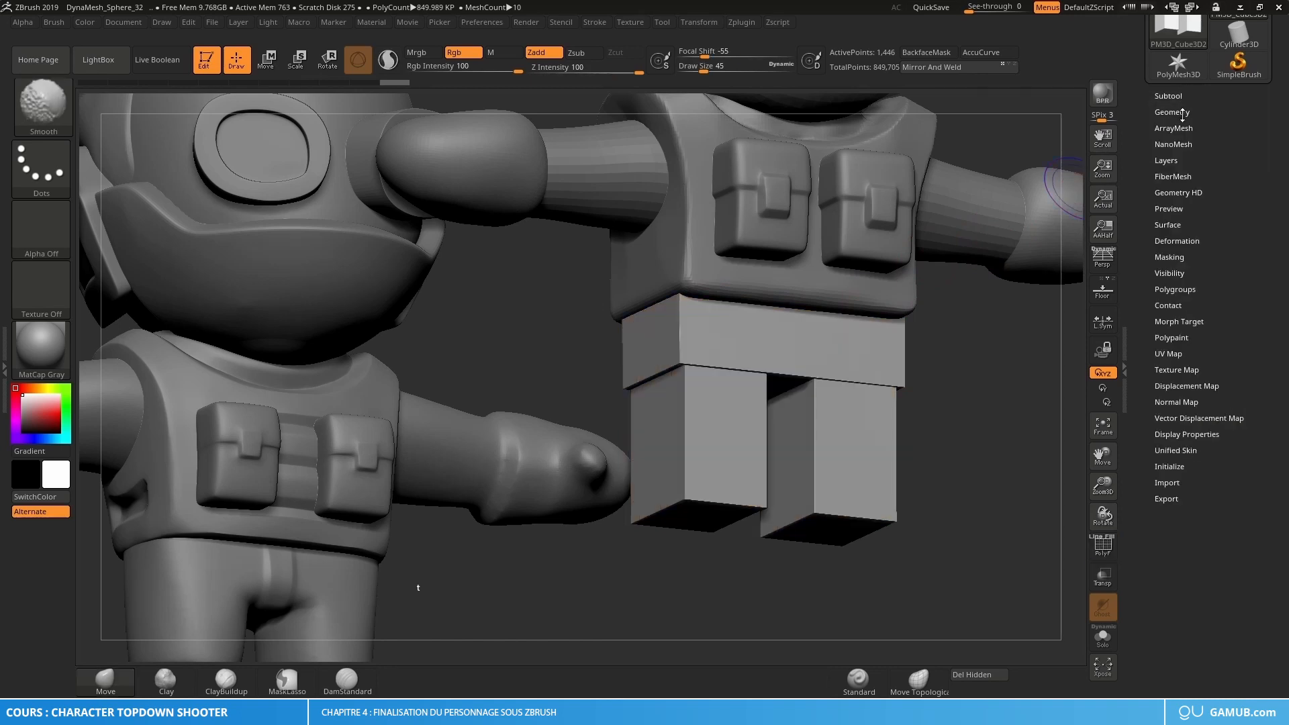
pyautogui.click(1172, 112)
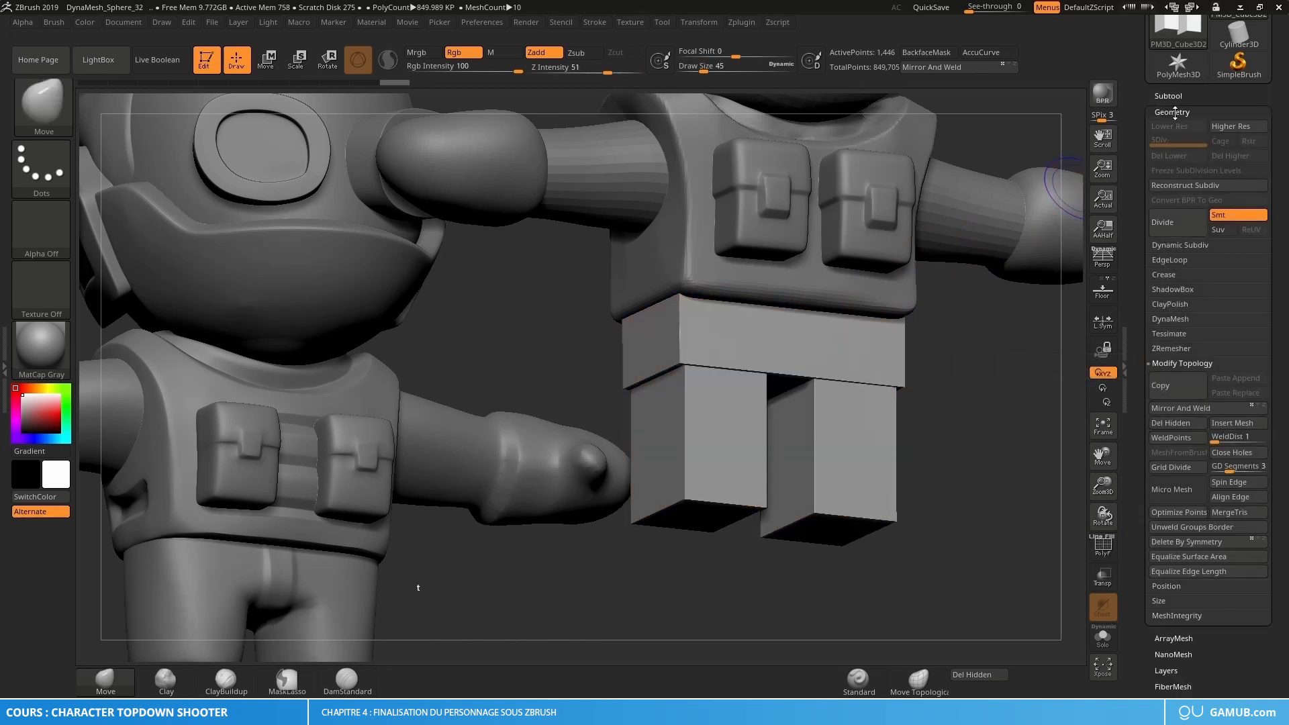
pyautogui.click(1170, 319)
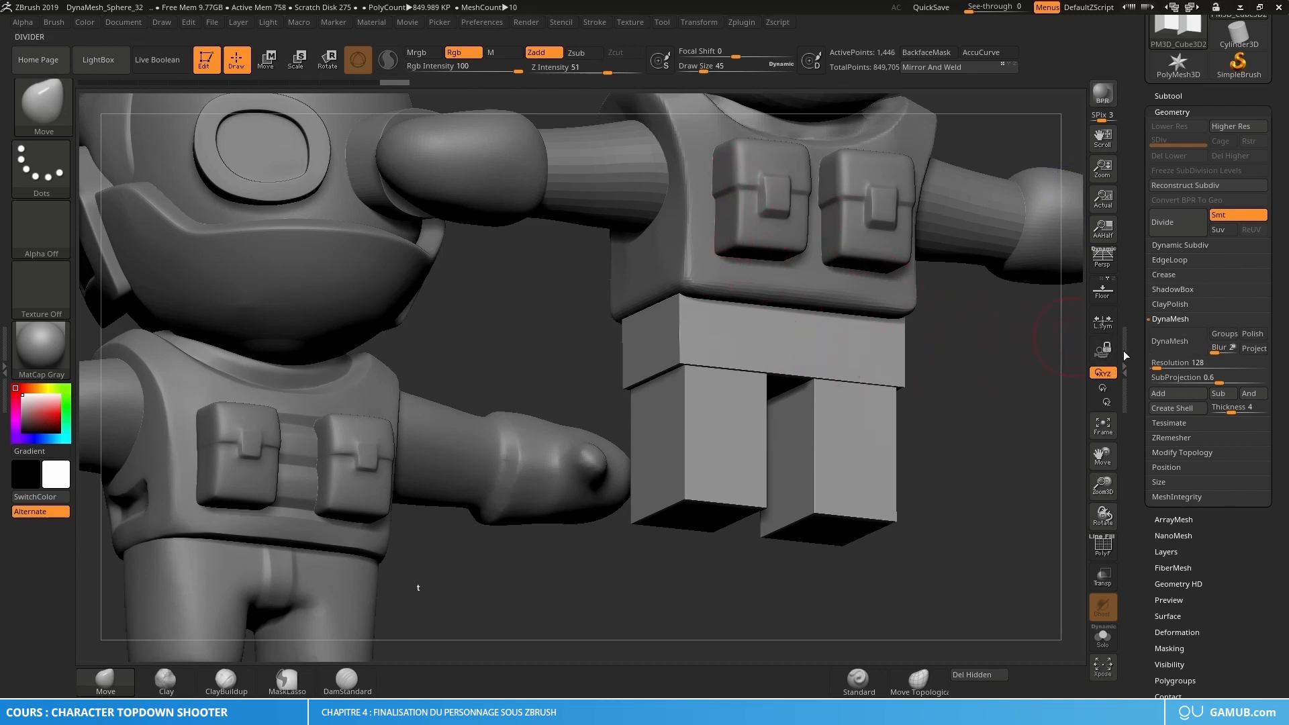
pyautogui.click(1174, 341)
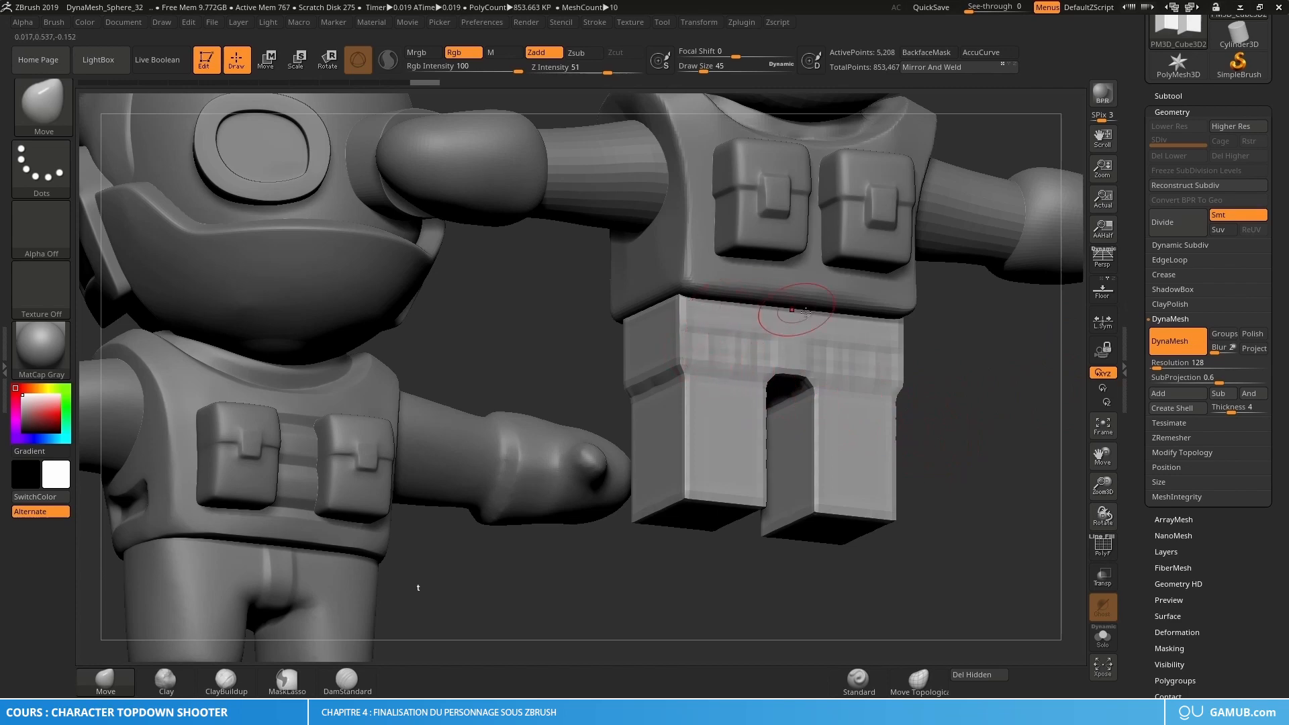
pyautogui.hotkey('shift', 'f')
pyautogui.moveTo(715, 401)
pyautogui.keyDown('ctrl'); pyautogui.mouseDown(button='right')
pyautogui.moveTo(691, 436)
pyautogui.moveTo(705, 360)
pyautogui.moveTo(755, 326)
pyautogui.moveTo(791, 432)
pyautogui.moveTo(764, 320)
pyautogui.mouseUp(button='right'); pyautogui.keyUp('ctrl')
pyautogui.moveTo(743, 338); pyautogui.dragTo(739, 354, button='right')
pyautogui.moveTo(739, 354); pyautogui.dragTo(745, 344)
pyautogui.hotkey('ctrl', 'z')
pyautogui.hotkey('ctrl', 'z')
# Step: Set the draw size to 56 and smooth the seam across the front of the hips
pyautogui.press('s')
pyautogui.hotkey('shift', 'f')
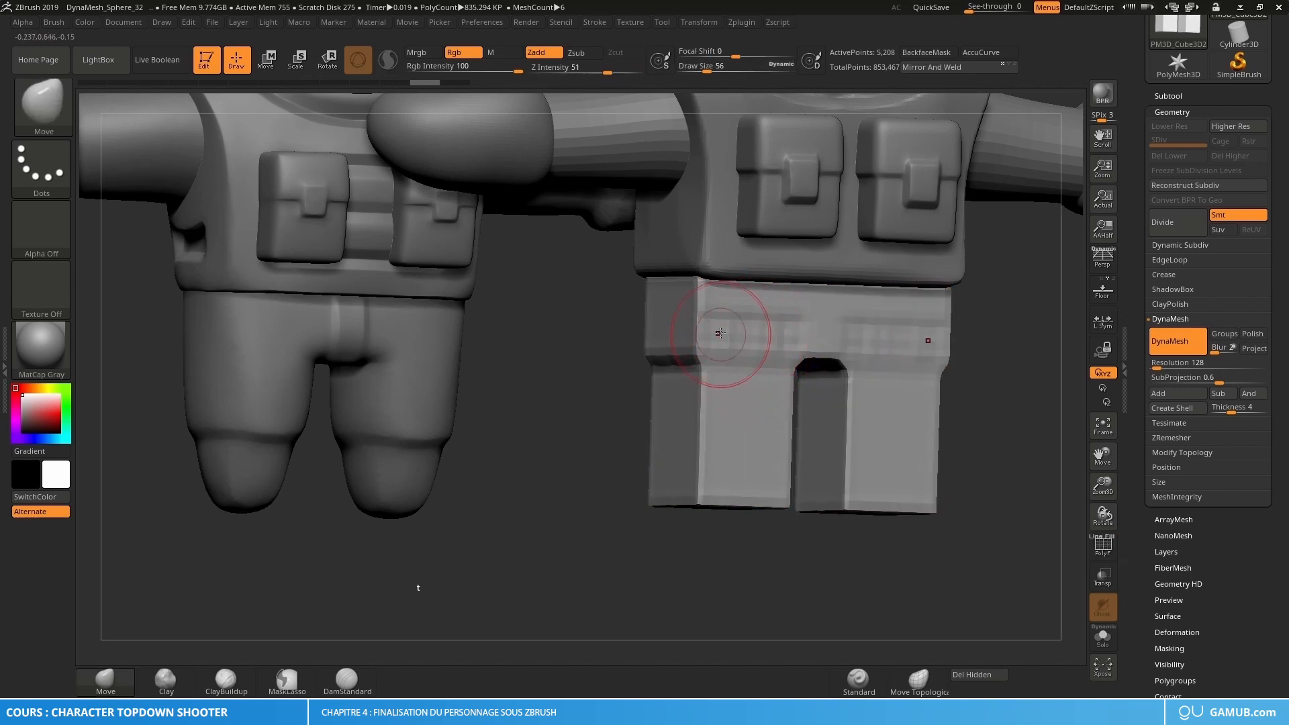
pyautogui.press('shift')
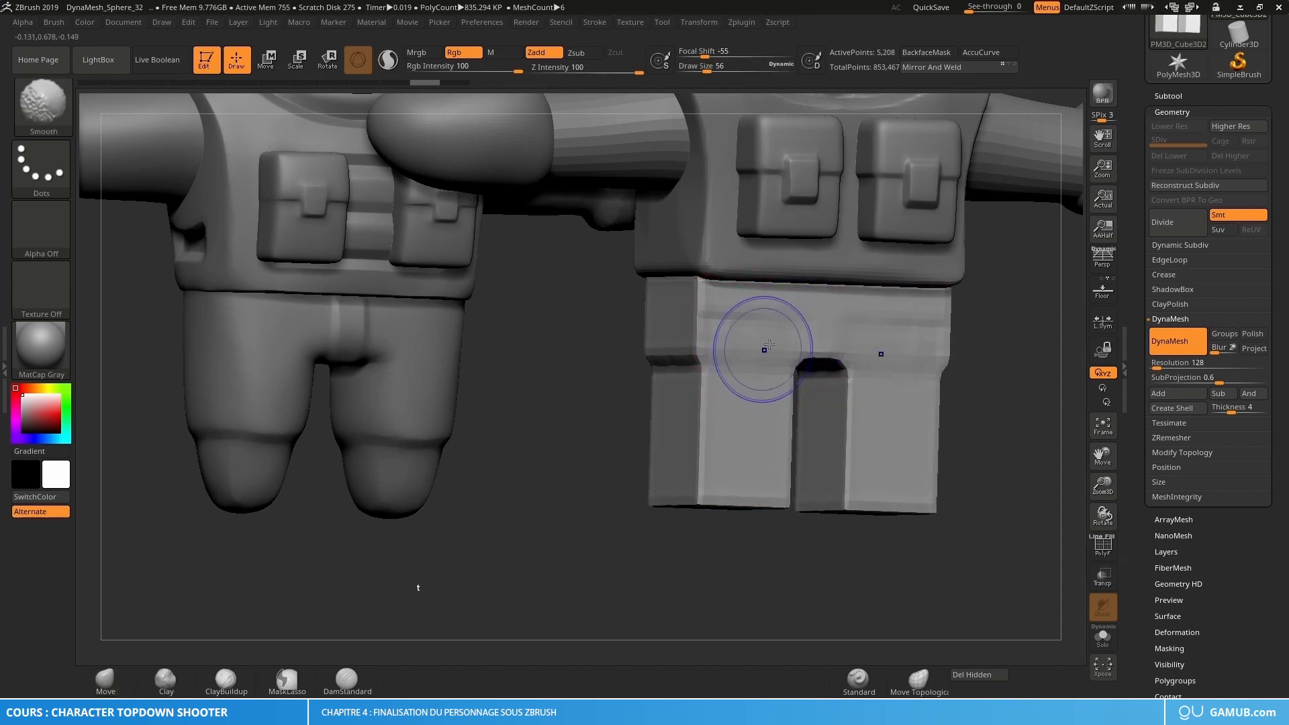
pyautogui.keyDown('shift'); pyautogui.moveTo(740, 373); pyautogui.dragTo(727, 391); pyautogui.keyUp('shift')
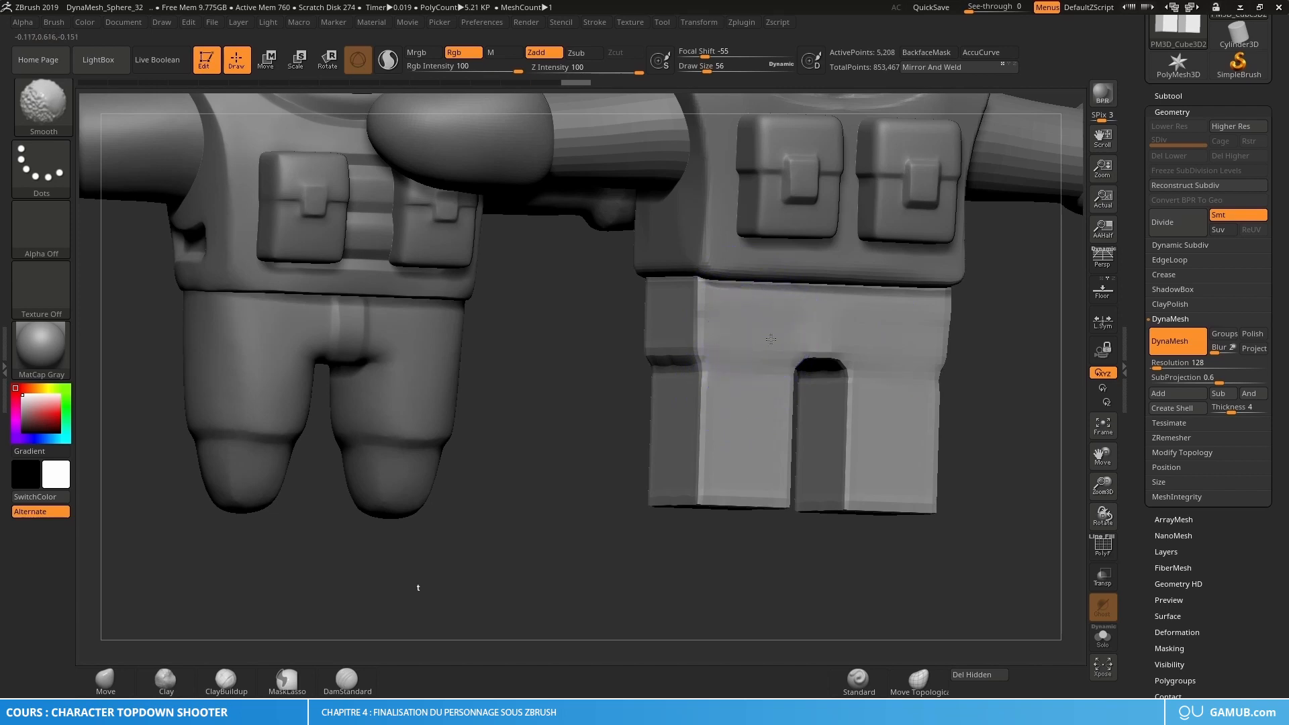
pyautogui.keyDown('shift'); pyautogui.moveTo(771, 339); pyautogui.dragTo(776, 345); pyautogui.keyUp('shift')
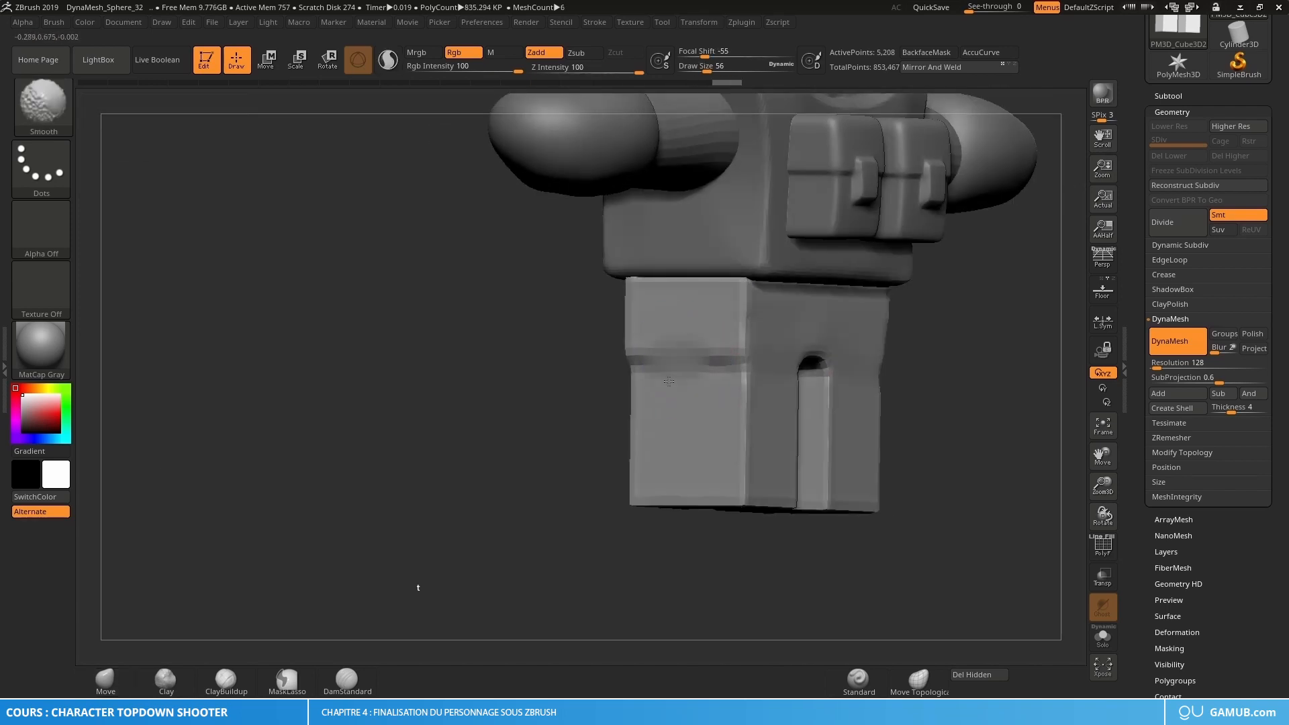
# Step: Undo the last stroke on the side of the leg and smooth the hip-to-thigh ridge along the outer side
pyautogui.moveTo(690, 374)
pyautogui.mouseDown()
pyautogui.moveTo(703, 363)
pyautogui.moveTo(746, 430)
pyautogui.moveTo(745, 302)
pyautogui.moveTo(743, 396)
pyautogui.mouseUp()
pyautogui.hotkey('ctrl', 'z')
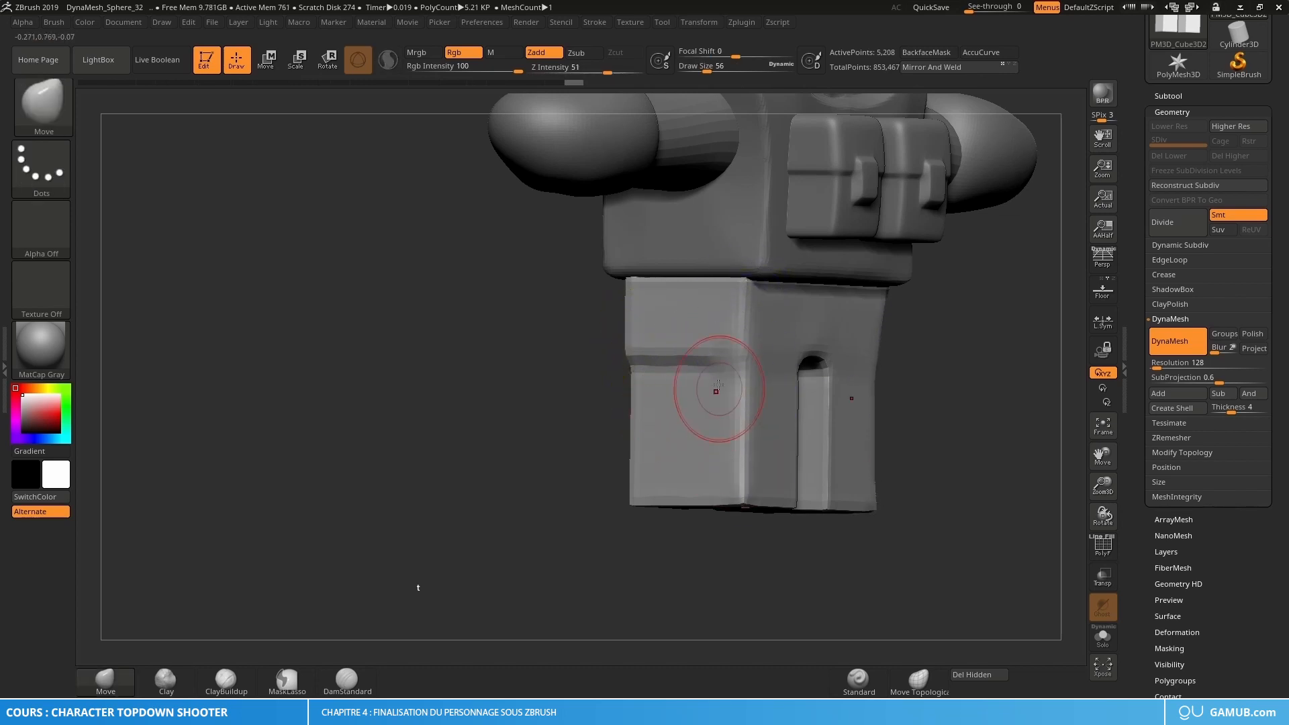
pyautogui.moveTo(719, 385)
pyautogui.mouseDown(button='right')
pyautogui.moveTo(771, 392)
pyautogui.moveTo(735, 386)
pyautogui.mouseUp(button='right')
pyautogui.moveTo(708, 366)
pyautogui.keyDown('shift'); pyautogui.mouseDown()
pyautogui.moveTo(677, 388)
pyautogui.moveTo(645, 300)
pyautogui.moveTo(621, 377)
pyautogui.mouseUp(); pyautogui.keyUp('shift')
pyautogui.moveTo(627, 374); pyautogui.dragTo(633, 327, button='right')
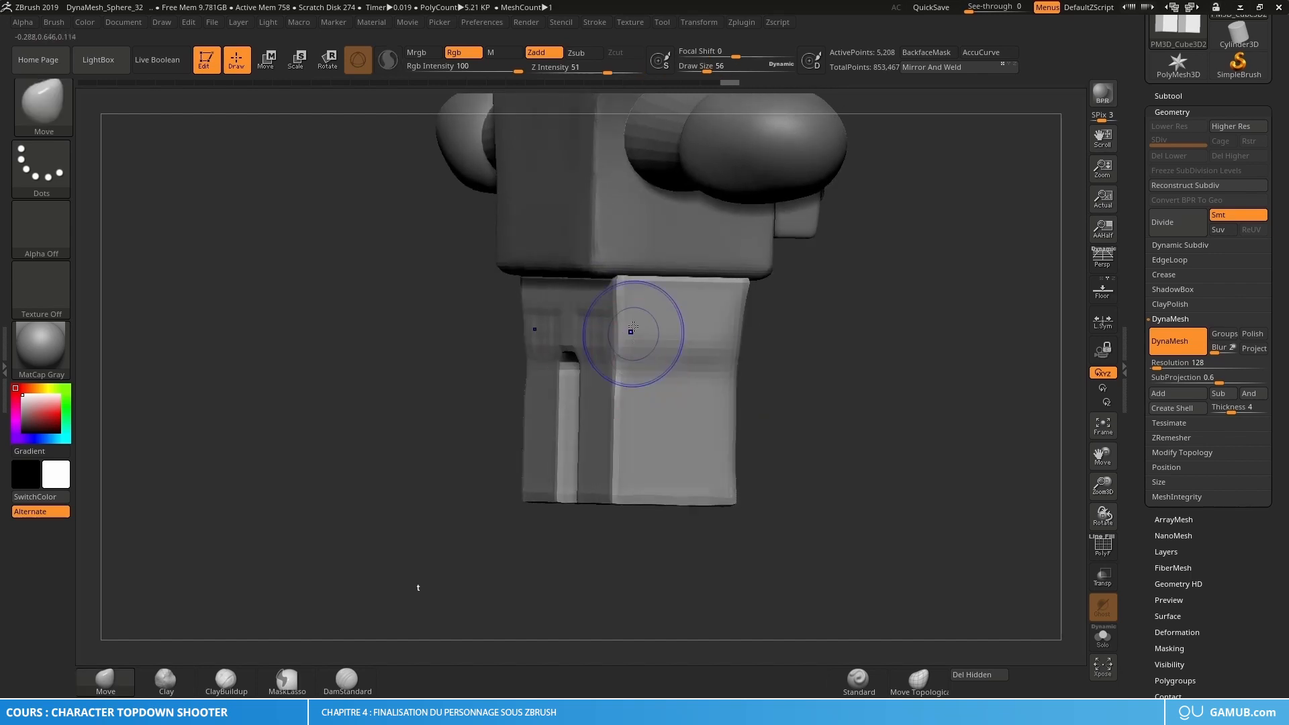
# Step: Smooth the rear vertical edges of the legs and the back of the hips around the crotch opening
pyautogui.moveTo(633, 327)
pyautogui.keyDown('shift'); pyautogui.mouseDown()
pyautogui.moveTo(628, 285)
pyautogui.moveTo(624, 464)
pyautogui.moveTo(615, 410)
pyautogui.moveTo(630, 488)
pyautogui.mouseUp(); pyautogui.keyUp('shift')
pyautogui.moveTo(631, 487); pyautogui.dragTo(685, 478, button='right')
pyautogui.moveTo(557, 343)
pyautogui.keyDown('shift'); pyautogui.mouseDown()
pyautogui.moveTo(566, 373)
pyautogui.moveTo(567, 302)
pyautogui.moveTo(584, 351)
pyautogui.moveTo(613, 300)
pyautogui.moveTo(622, 488)
pyautogui.mouseUp(); pyautogui.keyUp('shift')
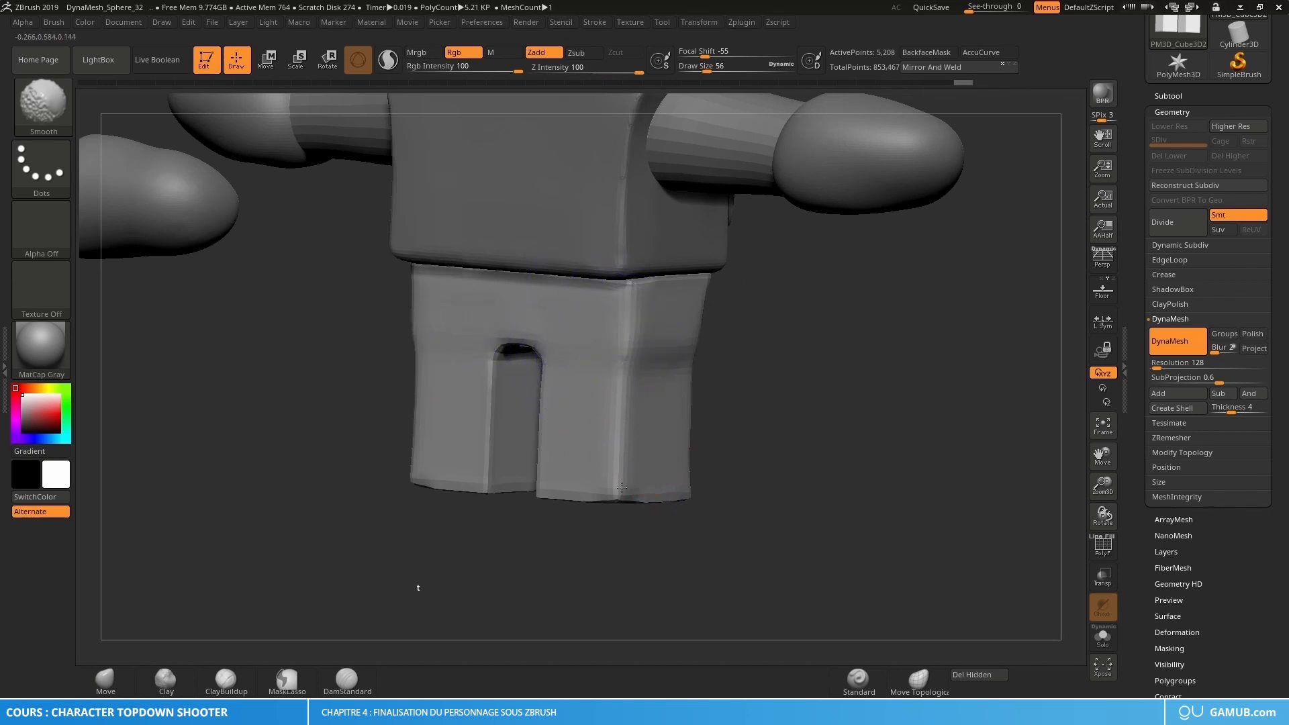
# Step: Smooth the bottom edges of the legs from an underside view
pyautogui.moveTo(622, 488); pyautogui.dragTo(589, 408, button='right')
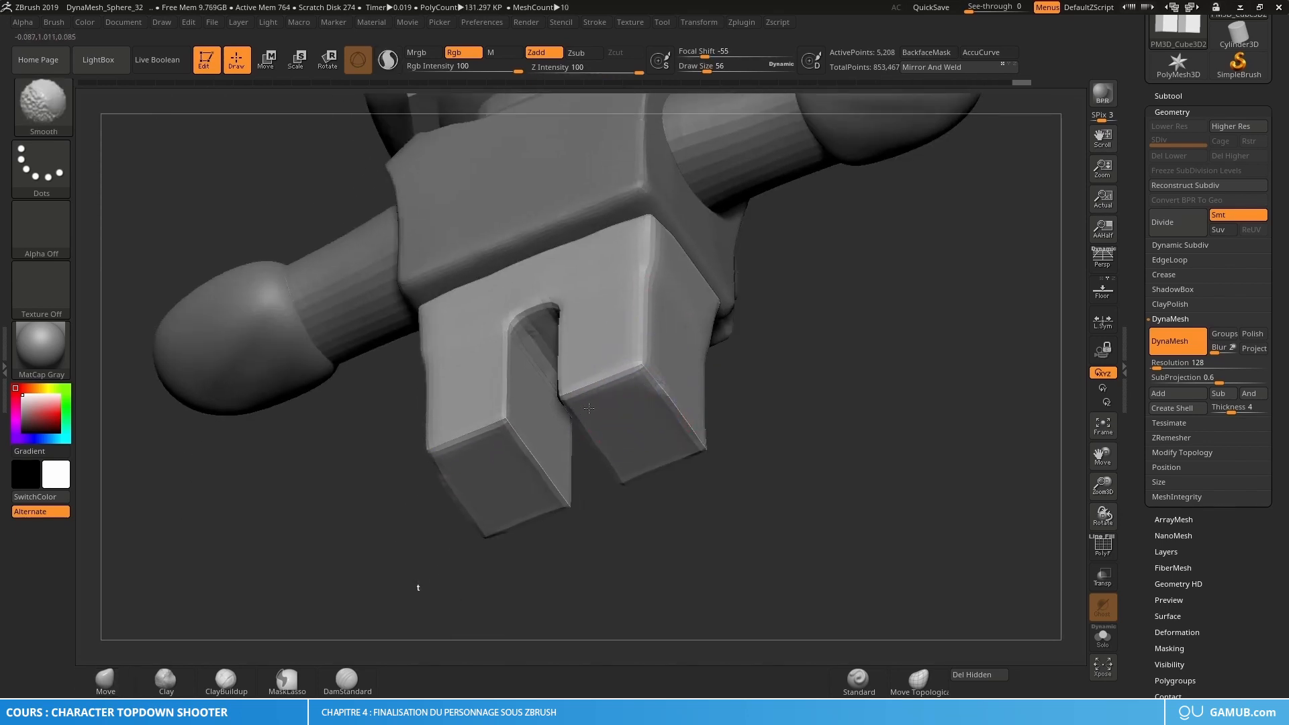
pyautogui.moveTo(588, 408)
pyautogui.keyDown('shift'); pyautogui.mouseDown()
pyautogui.moveTo(588, 427)
pyautogui.moveTo(644, 475)
pyautogui.moveTo(691, 444)
pyautogui.moveTo(663, 382)
pyautogui.moveTo(682, 442)
pyautogui.mouseUp(); pyautogui.keyUp('shift')
pyautogui.moveTo(681, 442); pyautogui.dragTo(671, 399, button='right')
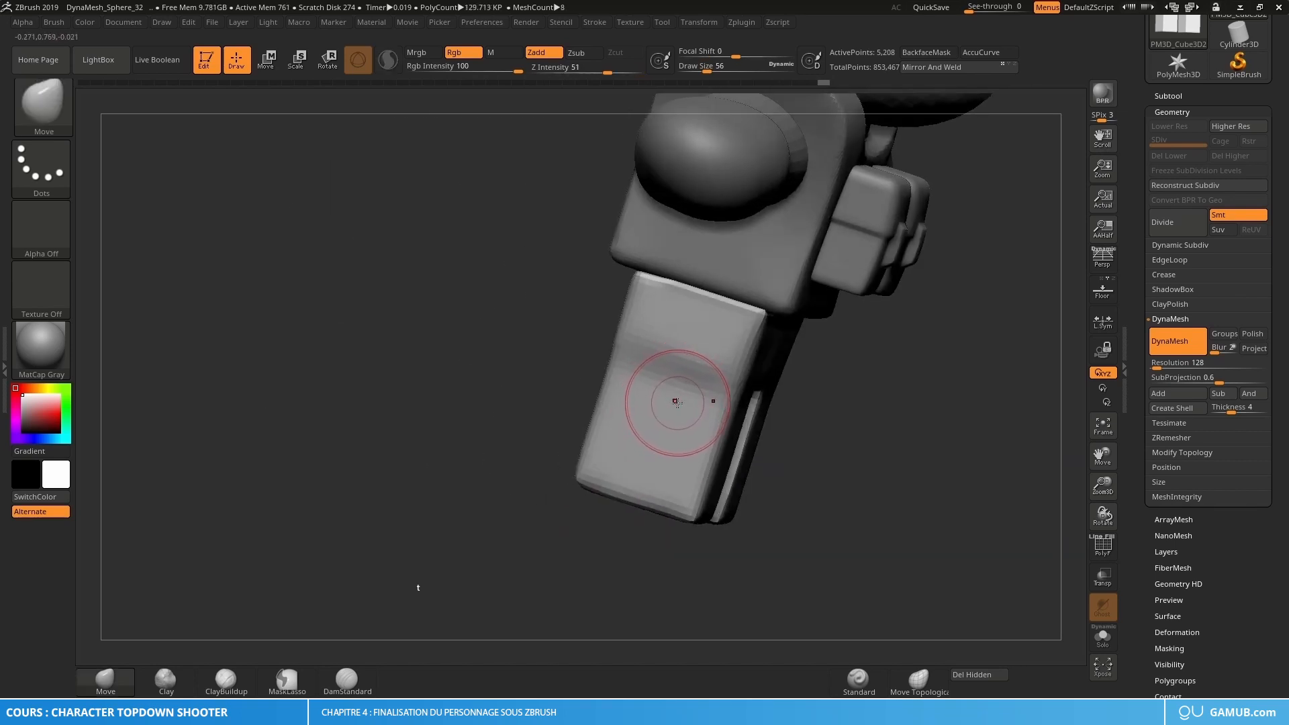
# Step: Flatten the outer side of the leg and hip with the hPolish brush
pyautogui.press('b')
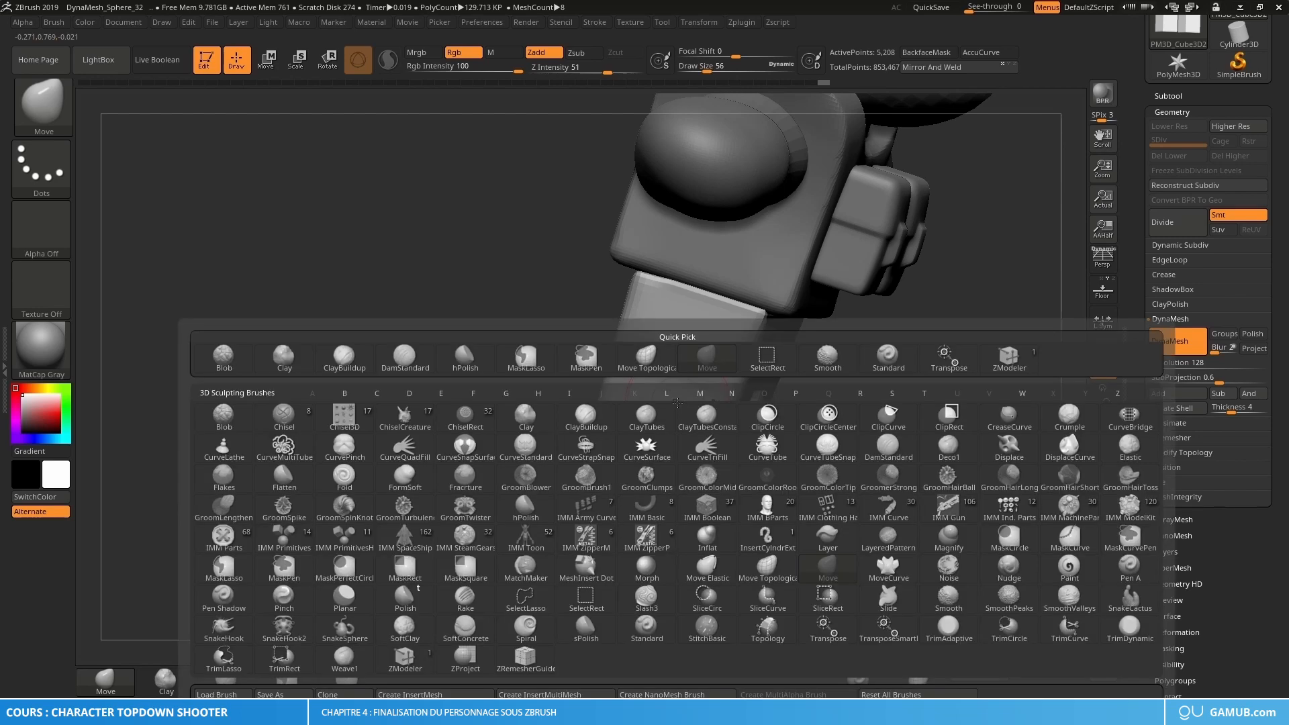
pyautogui.click(531, 512)
pyautogui.moveTo(671, 339)
pyautogui.mouseDown()
pyautogui.moveTo(691, 345)
pyautogui.moveTo(645, 373)
pyautogui.mouseUp()
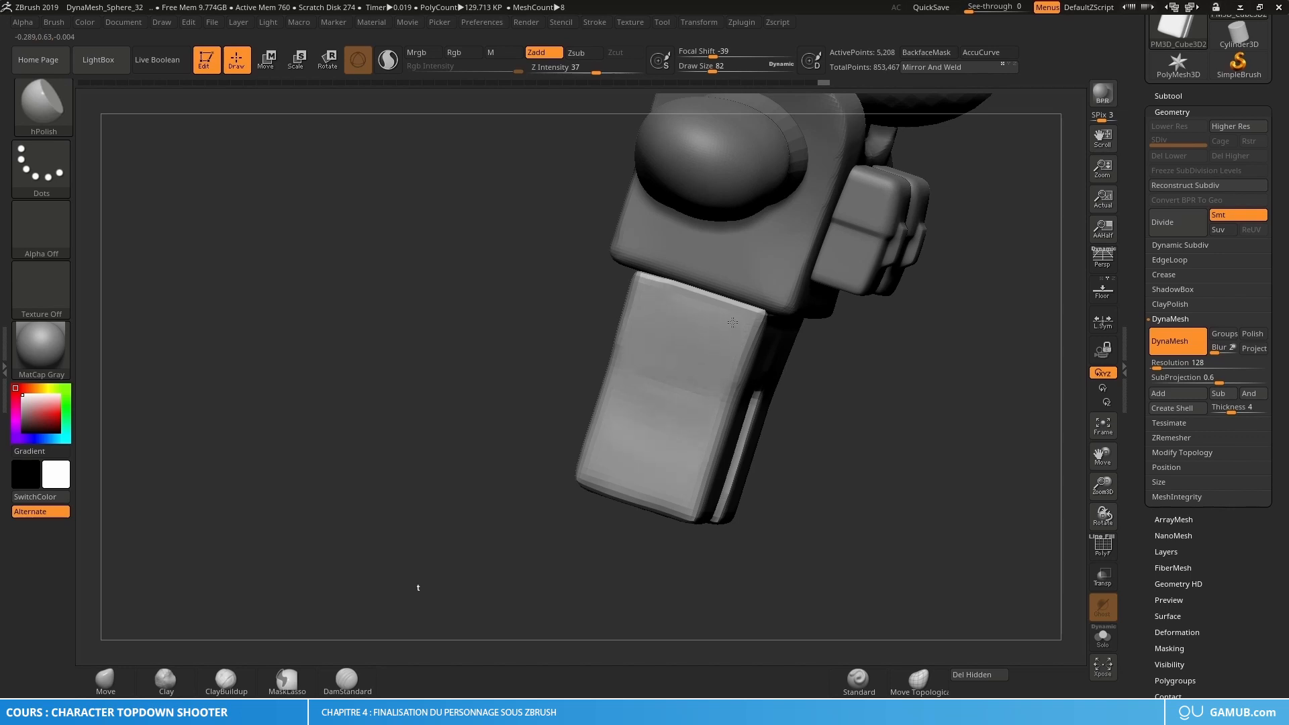
pyautogui.moveTo(732, 323)
pyautogui.mouseDown()
pyautogui.moveTo(662, 423)
pyautogui.moveTo(655, 356)
pyautogui.moveTo(717, 364)
pyautogui.moveTo(678, 371)
pyautogui.mouseUp()
pyautogui.moveTo(666, 327); pyautogui.dragTo(631, 333)
pyautogui.moveTo(707, 390)
pyautogui.mouseDown(button='right')
pyautogui.moveTo(651, 386)
pyautogui.moveTo(646, 368)
pyautogui.moveTo(675, 401)
pyautogui.mouseUp(button='right')
# Step: Switch back to the Move brush and compare the blocky legs with the reference character's trousers
pyautogui.press('b')
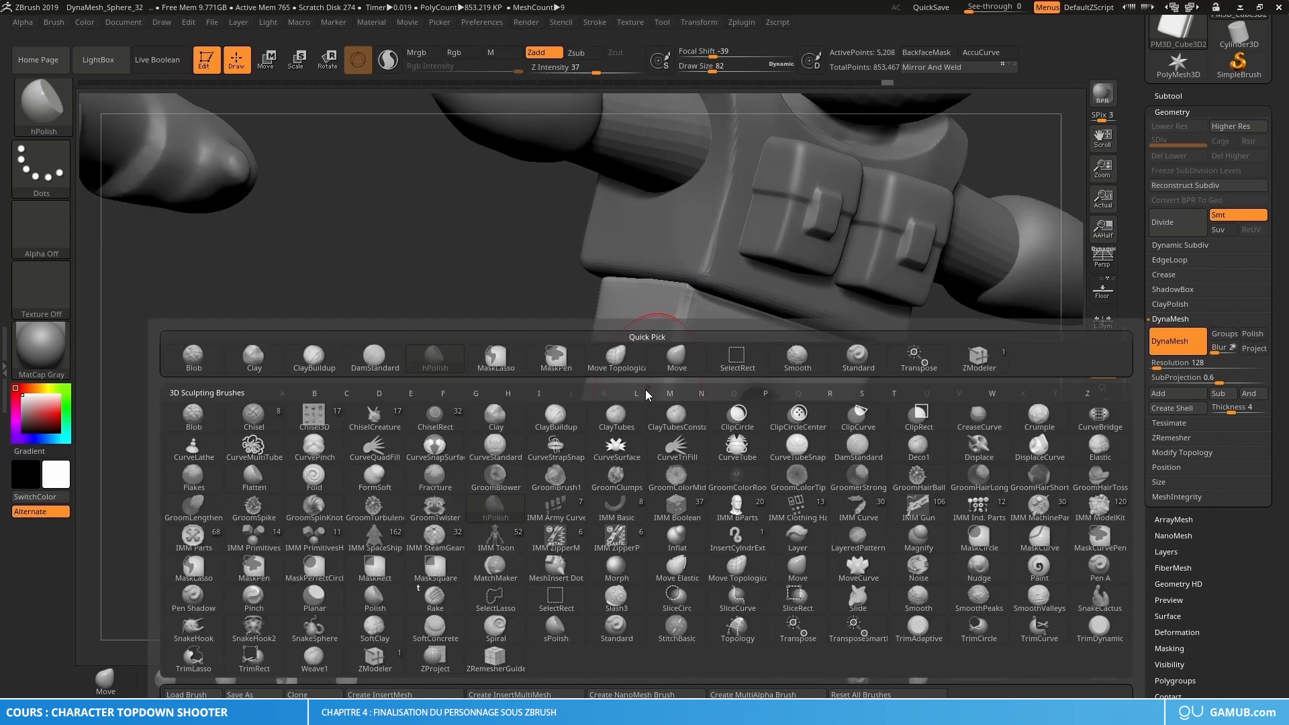
pyautogui.press('m')
pyautogui.press('v')
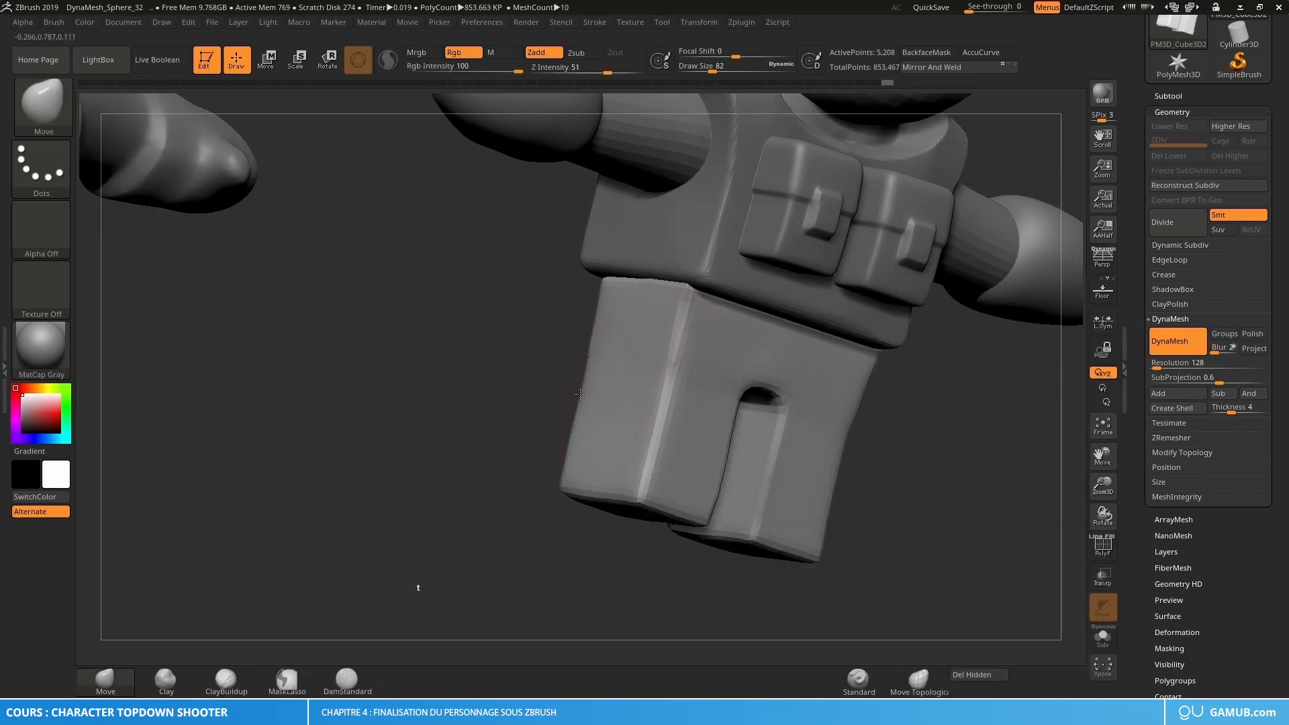
pyautogui.moveTo(591, 395)
pyautogui.mouseDown(button='right')
pyautogui.moveTo(648, 384)
pyautogui.moveTo(641, 375)
pyautogui.moveTo(656, 437)
pyautogui.mouseUp(button='right')
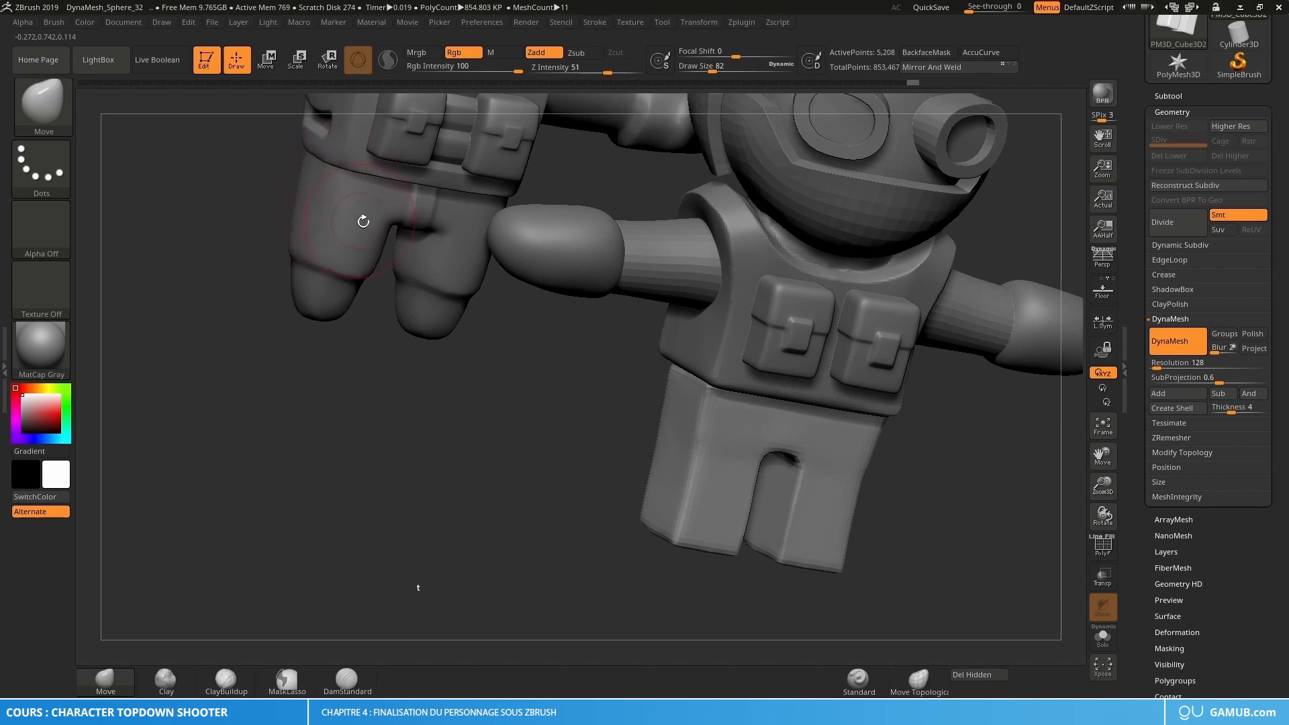
pyautogui.moveTo(654, 395)
pyautogui.keyDown('alt'); pyautogui.mouseDown(button='right')
pyautogui.moveTo(607, 364)
pyautogui.moveTo(663, 425)
pyautogui.moveTo(687, 426)
pyautogui.moveTo(677, 403)
pyautogui.mouseUp(button='right'); pyautogui.keyUp('alt')
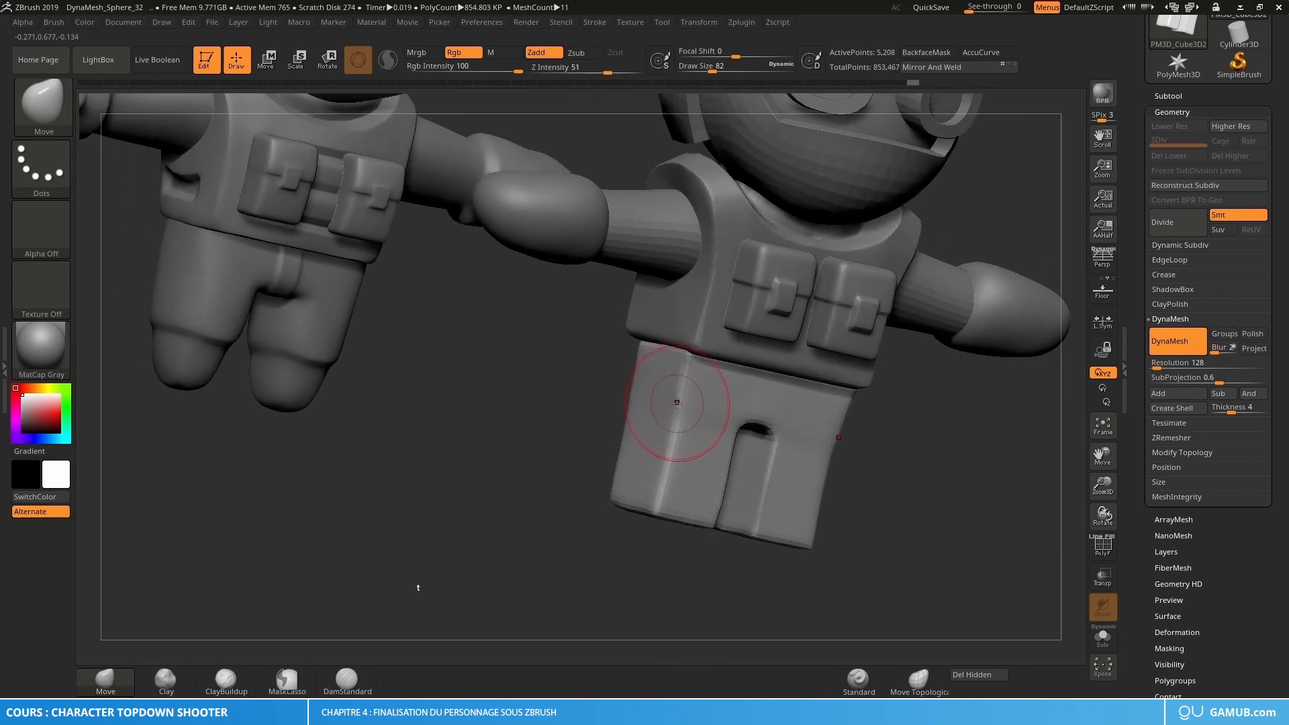
# Step: Carve down the front outer edge of the leg with ClayBuildup at draw size 82, and undo the last stroke
pyautogui.press('b')
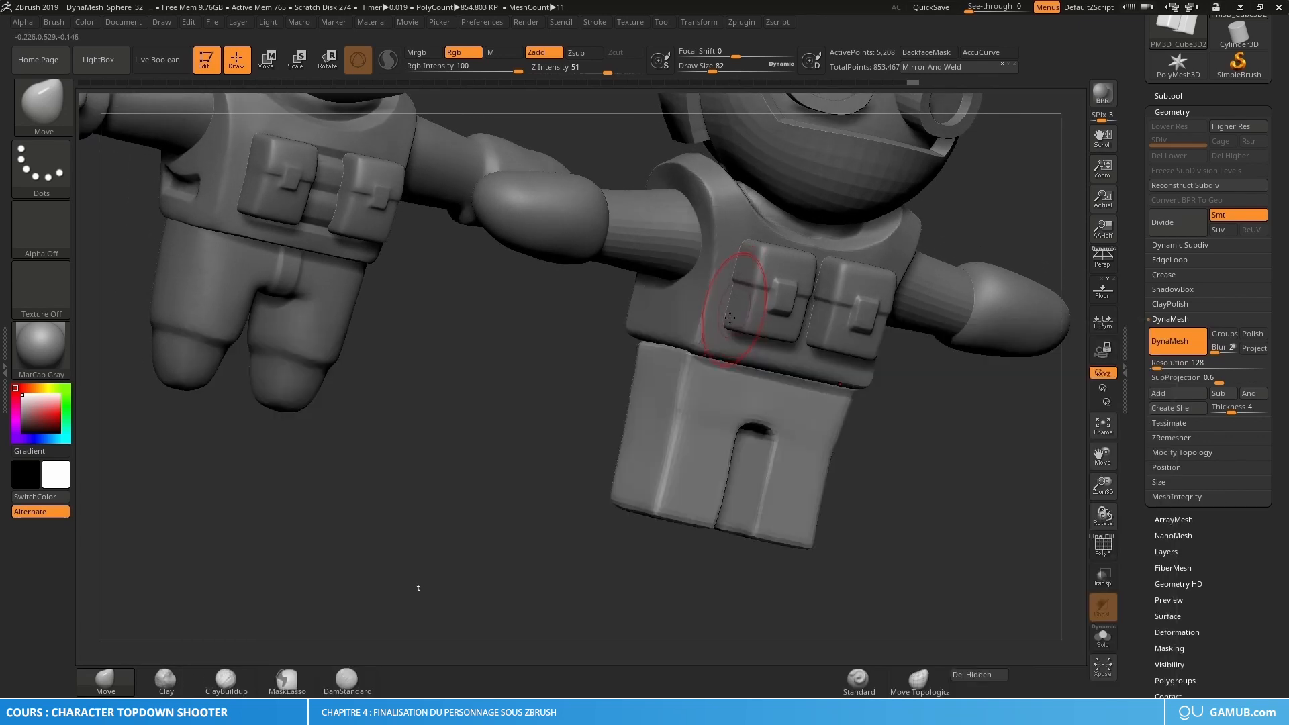
pyautogui.press('b')
pyautogui.press('c')
pyautogui.press('b')
pyautogui.keyDown('alt'); pyautogui.moveTo(678, 416); pyautogui.dragTo(719, 401, button='right'); pyautogui.keyUp('alt')
pyautogui.press('s')
pyautogui.moveTo(724, 405); pyautogui.dragTo(728, 393)
pyautogui.press('s')
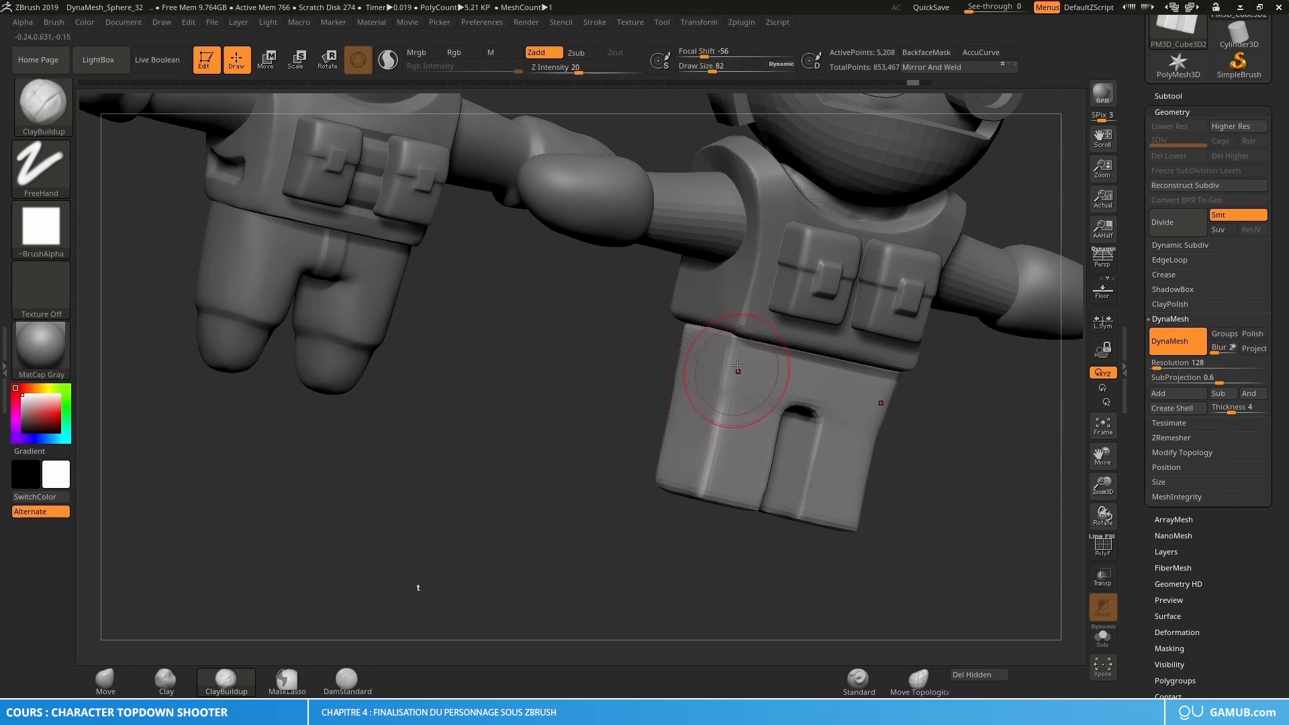
pyautogui.keyDown('alt'); pyautogui.moveTo(725, 370); pyautogui.dragTo(701, 380, button='right'); pyautogui.keyUp('alt')
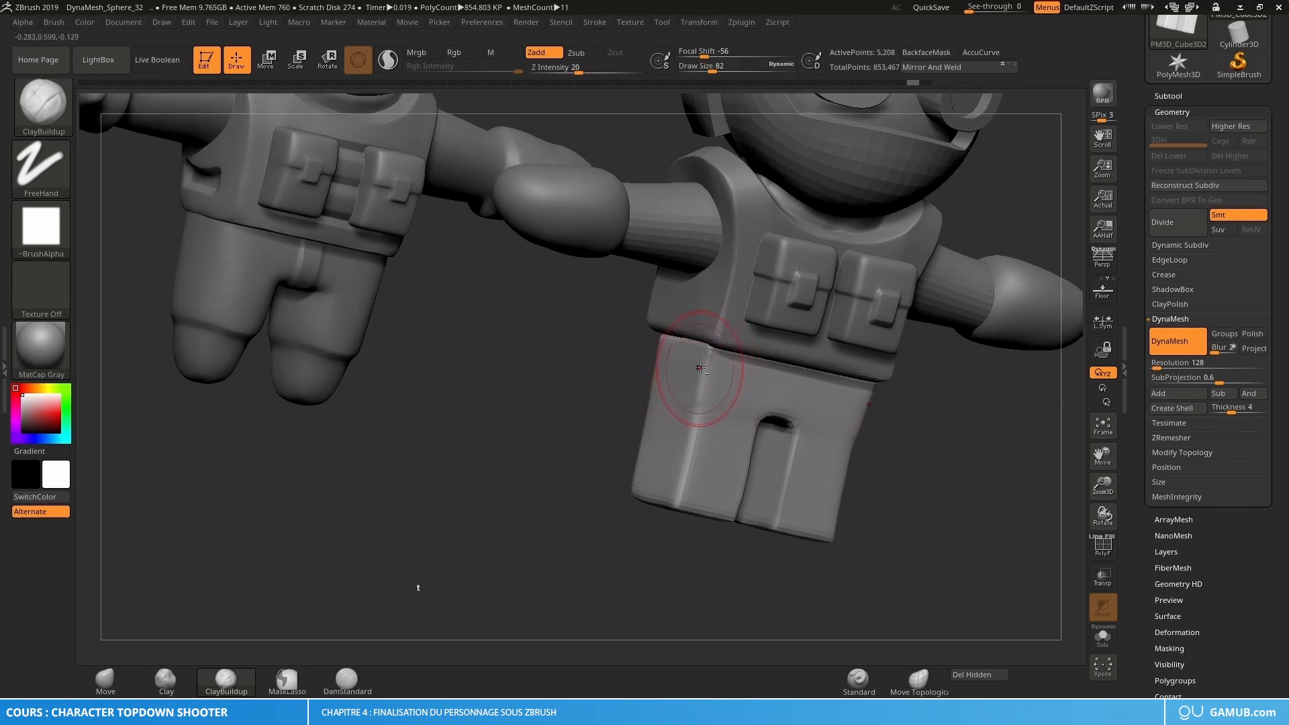
pyautogui.moveTo(700, 366)
pyautogui.keyDown('alt'); pyautogui.mouseDown()
pyautogui.moveTo(684, 483)
pyautogui.moveTo(715, 356)
pyautogui.mouseUp(); pyautogui.keyUp('alt')
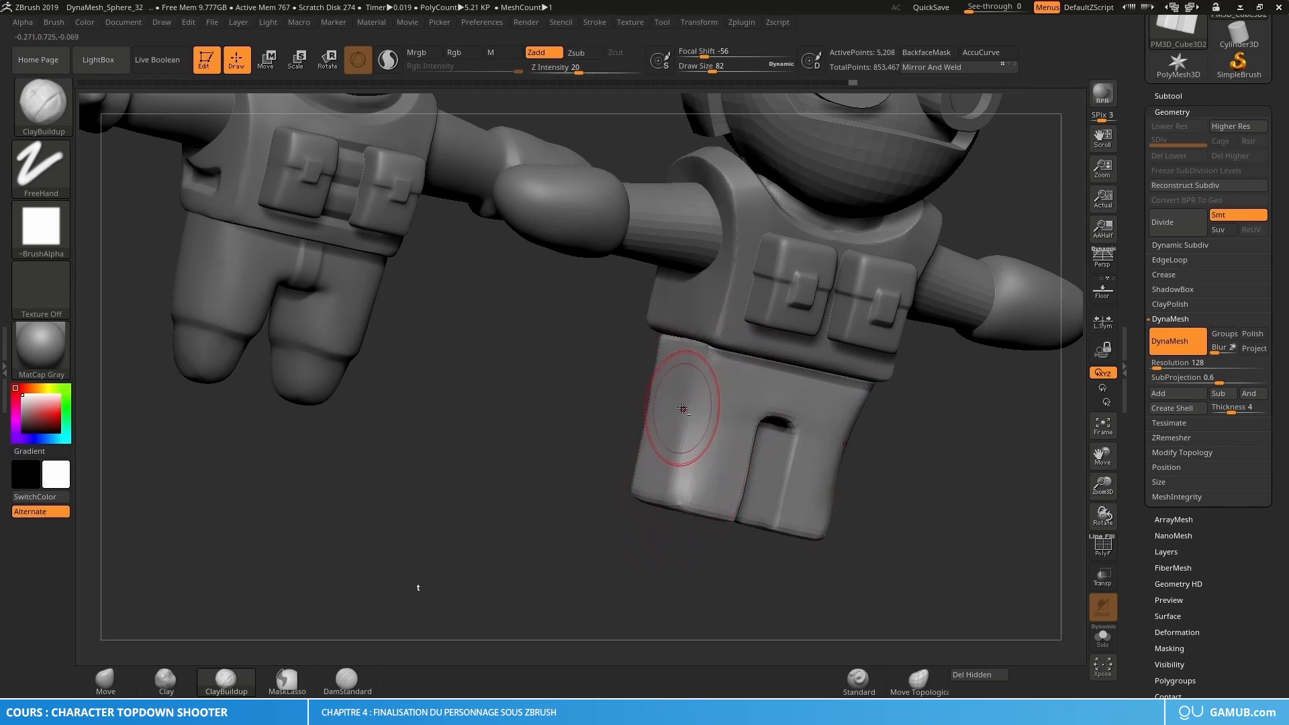
pyautogui.hotkey('ctrl', 'z')
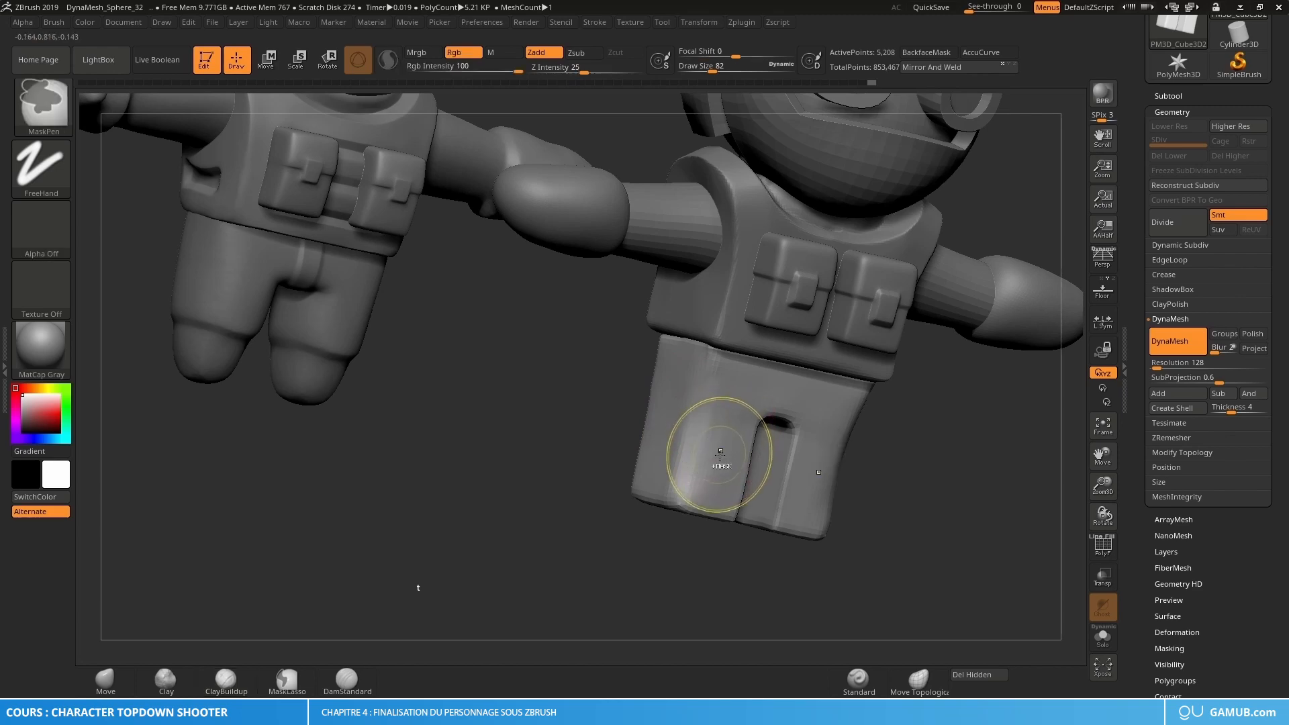
# Step: Smooth the lower front of the leg and carve its front outer edge further with the ClayBuildup brush
pyautogui.moveTo(719, 459)
pyautogui.mouseDown(button='right')
pyautogui.moveTo(732, 436)
pyautogui.moveTo(709, 400)
pyautogui.moveTo(629, 462)
pyautogui.mouseUp(button='right')
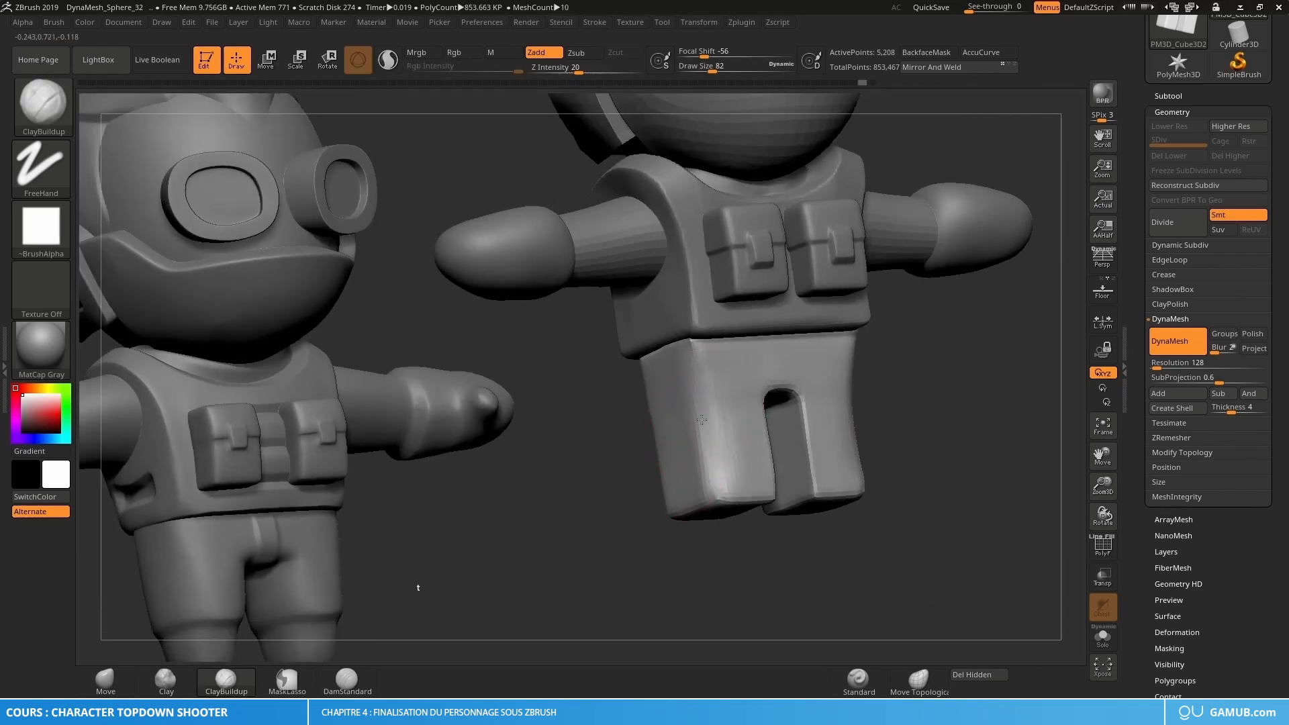
pyautogui.press('shift')
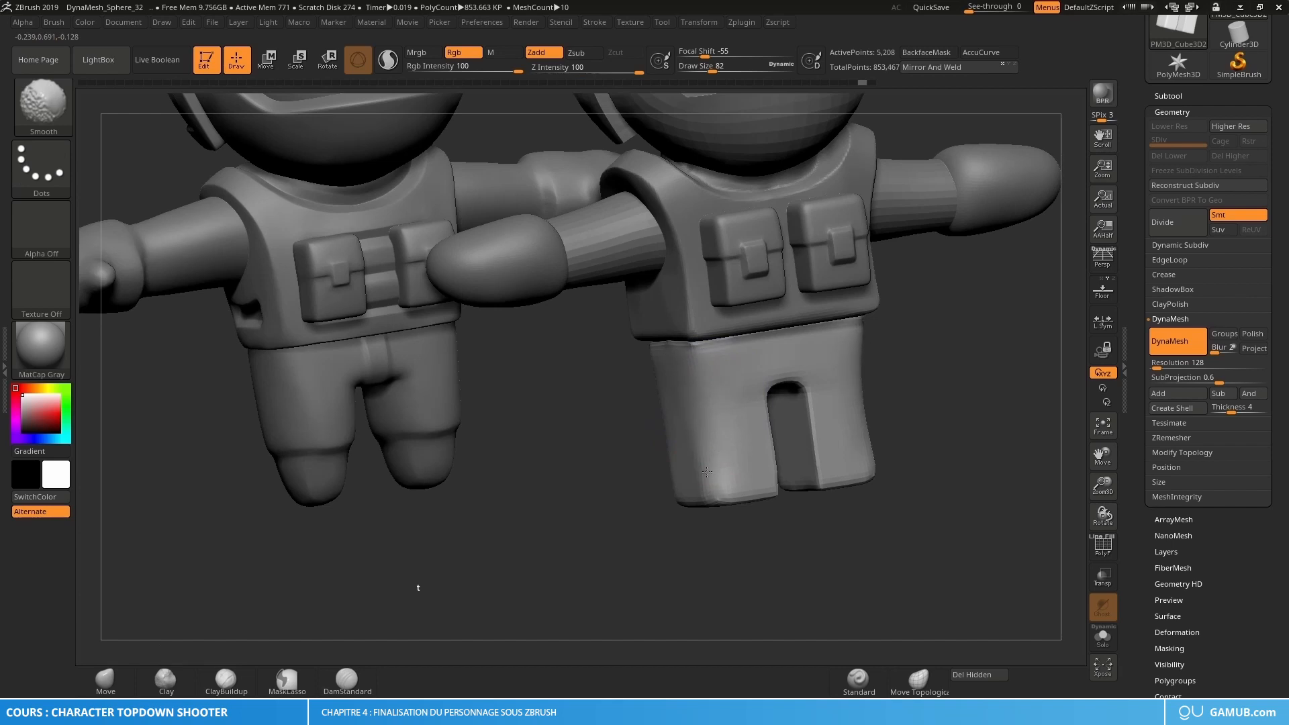
pyautogui.keyDown('shift'); pyautogui.moveTo(720, 492); pyautogui.dragTo(722, 449); pyautogui.keyUp('shift')
pyautogui.moveTo(723, 449)
pyautogui.mouseDown(button='right')
pyautogui.moveTo(685, 421)
pyautogui.moveTo(696, 415)
pyautogui.moveTo(627, 421)
pyautogui.moveTo(673, 406)
pyautogui.moveTo(676, 423)
pyautogui.mouseUp(button='right')
pyautogui.press('s')
pyautogui.moveTo(677, 425)
pyautogui.keyDown('alt'); pyautogui.mouseDown()
pyautogui.moveTo(678, 382)
pyautogui.moveTo(695, 362)
pyautogui.moveTo(674, 426)
pyautogui.mouseUp(); pyautogui.keyUp('alt')
pyautogui.press('s')
pyautogui.keyDown('alt'); pyautogui.moveTo(694, 359); pyautogui.dragTo(680, 456); pyautogui.keyUp('alt')
pyautogui.press('s')
pyautogui.press('shift')
# Step: Round the rear outer edge of the leg with ClayBuildup at draw size 75 and smooth it below the vest
pyautogui.moveTo(591, 517)
pyautogui.mouseDown()
pyautogui.moveTo(627, 520)
pyautogui.moveTo(756, 429)
pyautogui.moveTo(836, 415)
pyautogui.mouseUp()
pyautogui.press('s')
pyautogui.moveTo(663, 415); pyautogui.dragTo(675, 414)
pyautogui.moveTo(772, 409); pyautogui.dragTo(802, 369)
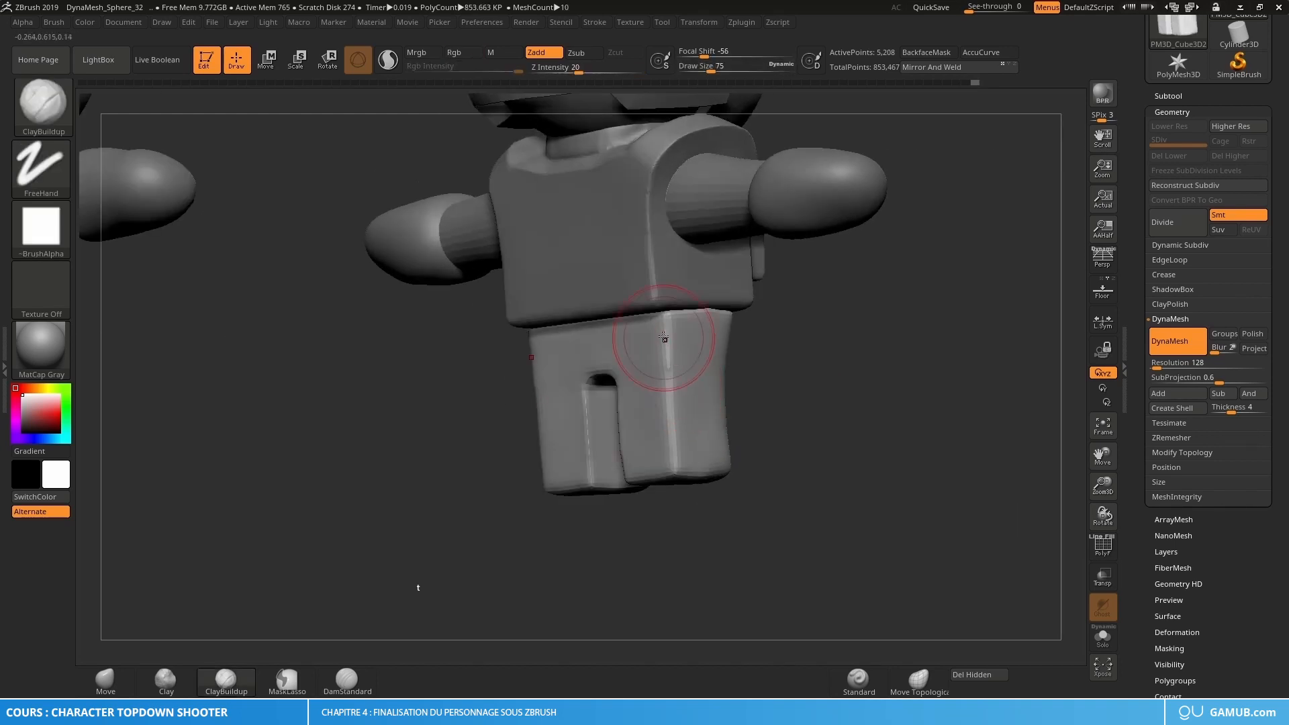
pyautogui.moveTo(669, 400); pyautogui.dragTo(669, 462)
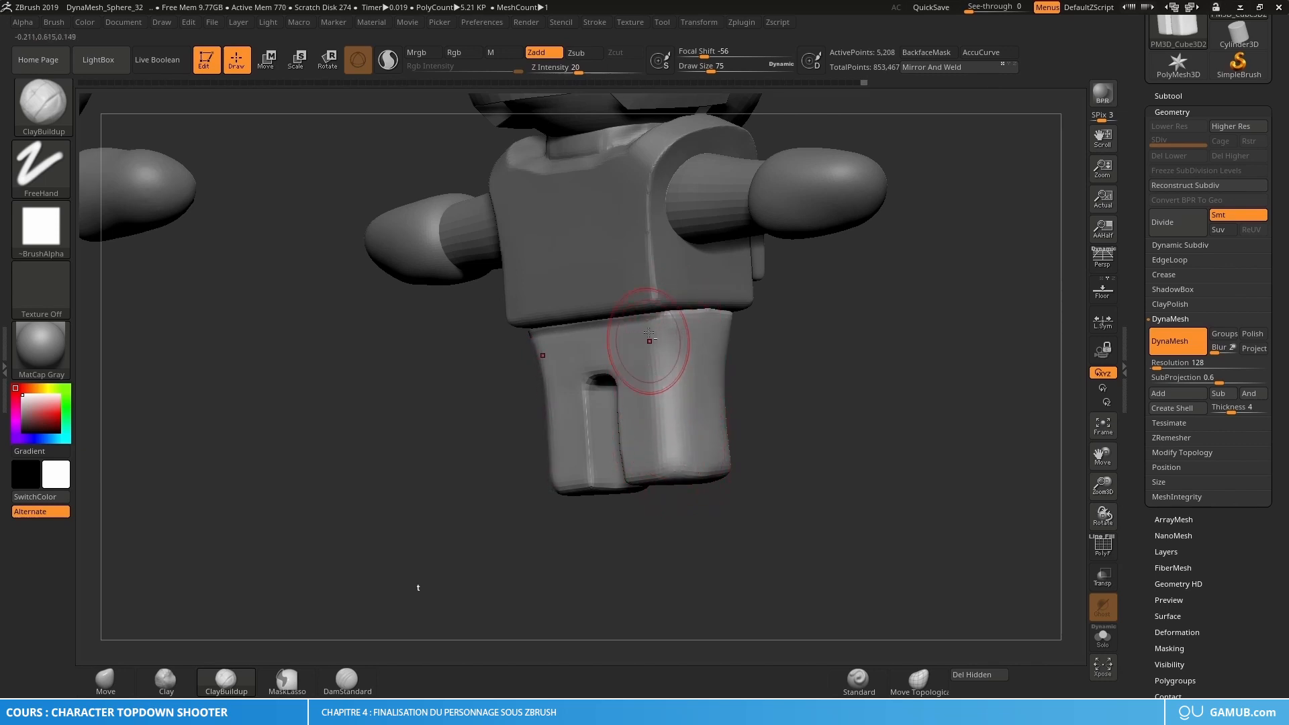
pyautogui.press('shift')
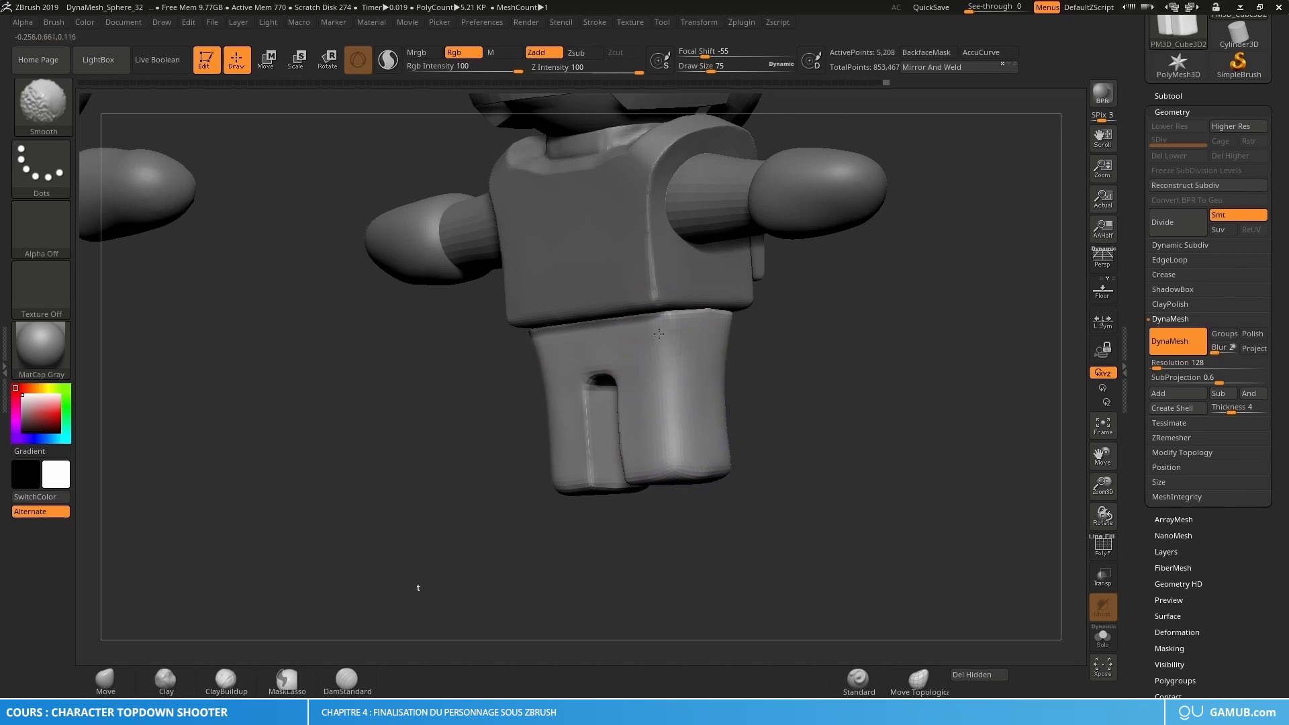
pyautogui.keyDown('shift'); pyautogui.moveTo(659, 333); pyautogui.dragTo(657, 366); pyautogui.keyUp('shift')
# Step: Round the rear inner edges of the legs with ClayBuildup at draw size 62 and smooth around the crotch opening
pyautogui.moveTo(443, 423); pyautogui.dragTo(610, 413)
pyautogui.press('s')
pyautogui.moveTo(613, 412); pyautogui.dragTo(596, 415)
pyautogui.keyDown('alt'); pyautogui.moveTo(597, 415); pyautogui.dragTo(652, 383, button='right'); pyautogui.keyUp('alt')
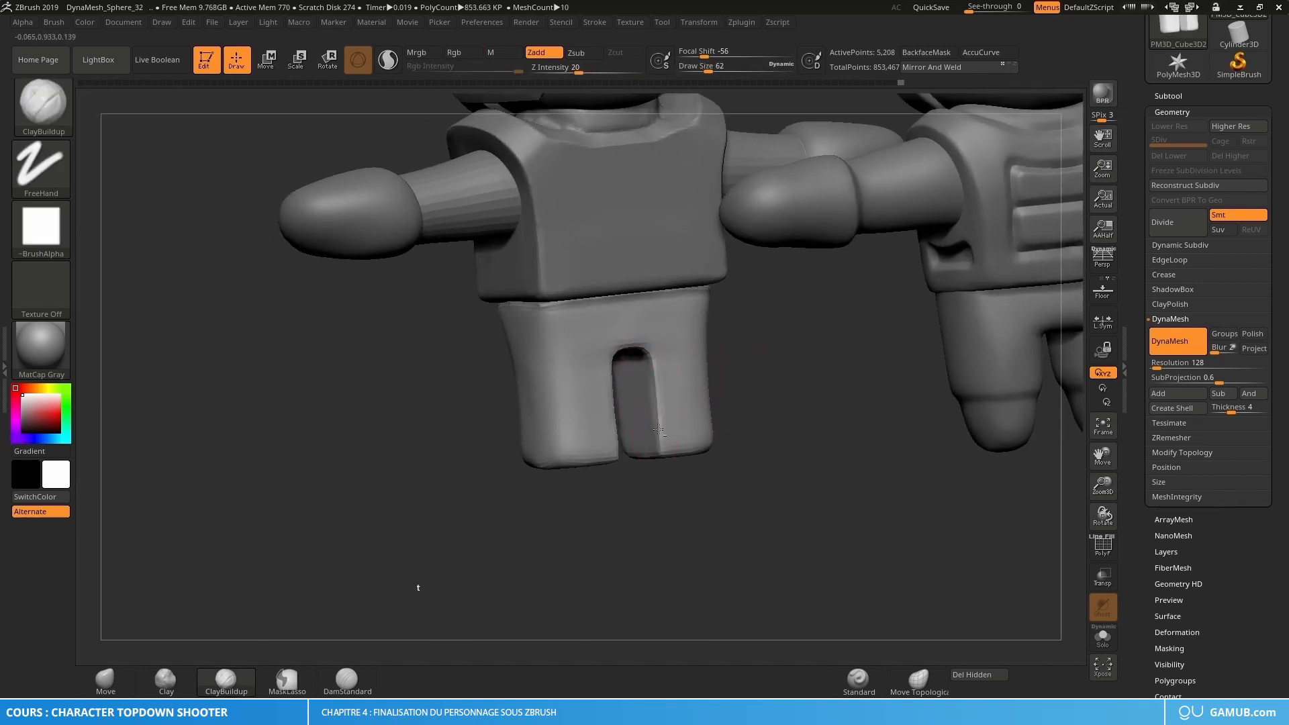
pyautogui.moveTo(658, 430); pyautogui.dragTo(656, 411)
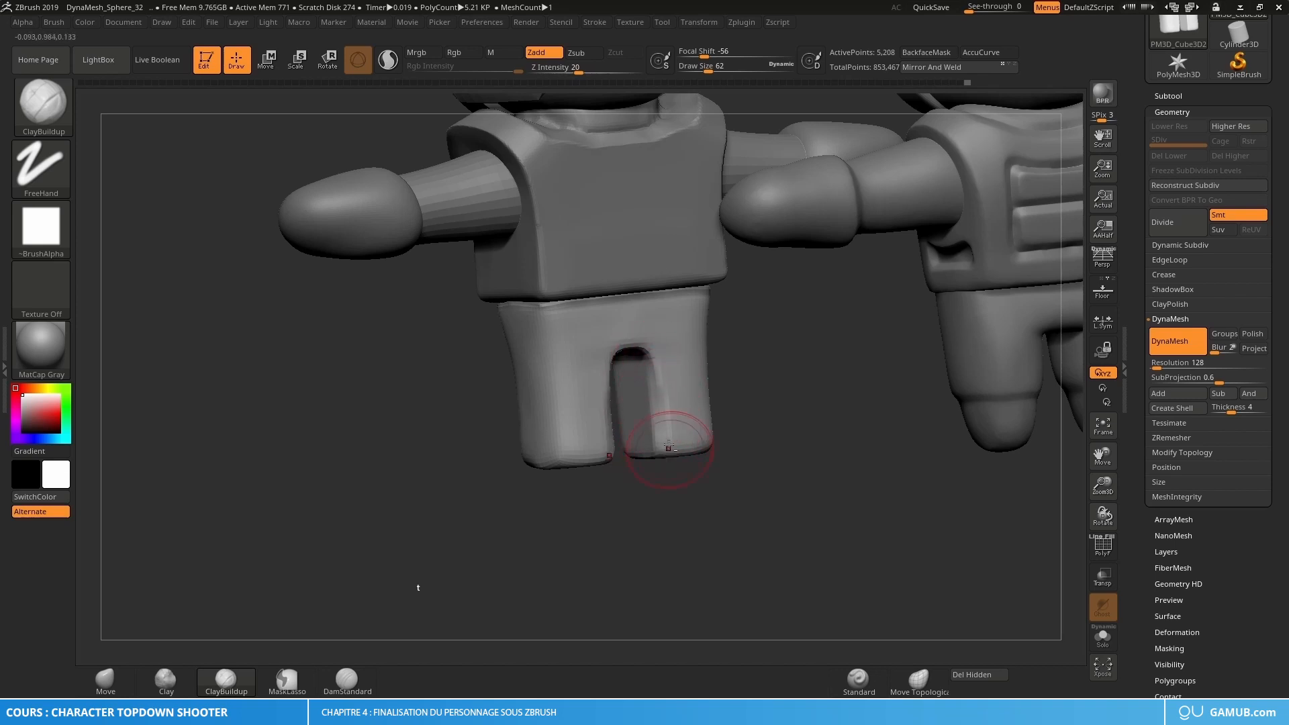
pyautogui.keyDown('shift'); pyautogui.moveTo(662, 420); pyautogui.dragTo(662, 419); pyautogui.keyUp('shift')
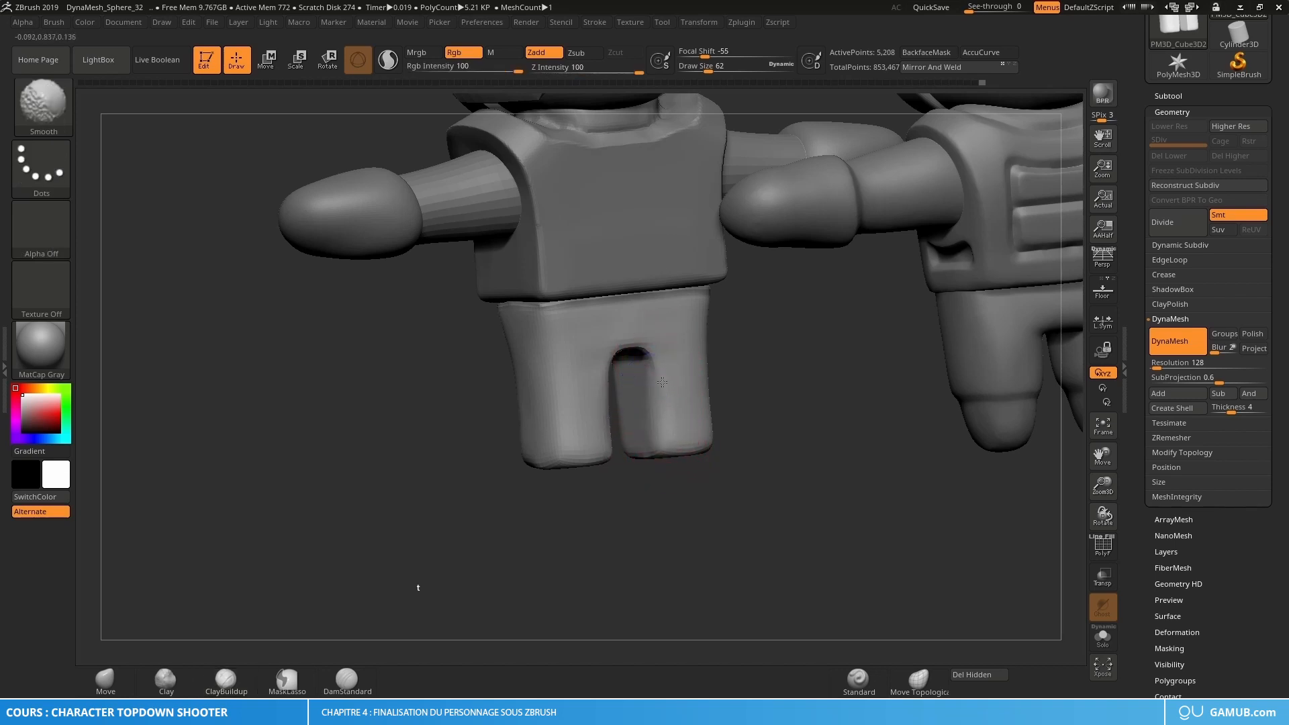
pyautogui.moveTo(662, 394); pyautogui.dragTo(640, 347, button='right')
pyautogui.moveTo(621, 344)
pyautogui.keyDown('shift'); pyautogui.mouseDown()
pyautogui.moveTo(609, 346)
pyautogui.moveTo(656, 356)
pyautogui.mouseUp(); pyautogui.keyUp('shift')
# Step: Reshape the top of the crotch opening at the back with the Move brush at draw size 50
pyautogui.moveTo(653, 333); pyautogui.dragTo(654, 354, button='right')
pyautogui.press('b')
pyautogui.click(657, 353)
pyautogui.press('s')
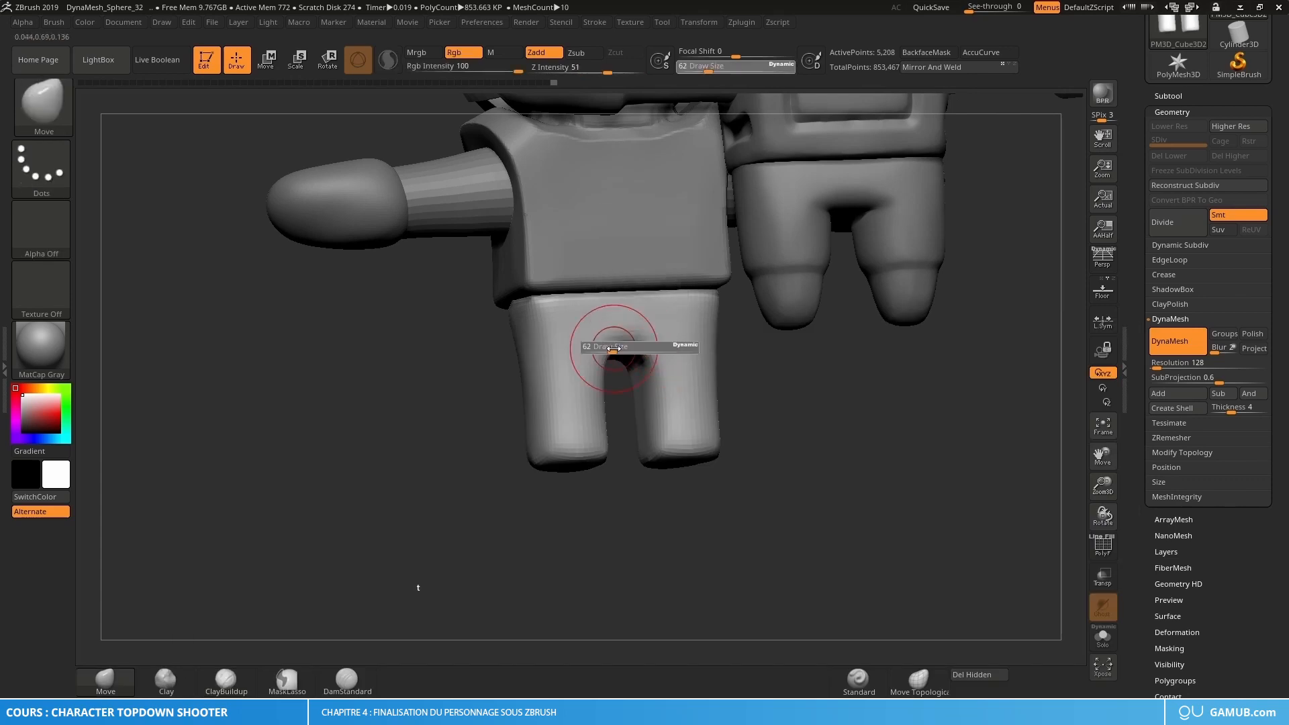
pyautogui.moveTo(608, 351); pyautogui.dragTo(610, 350)
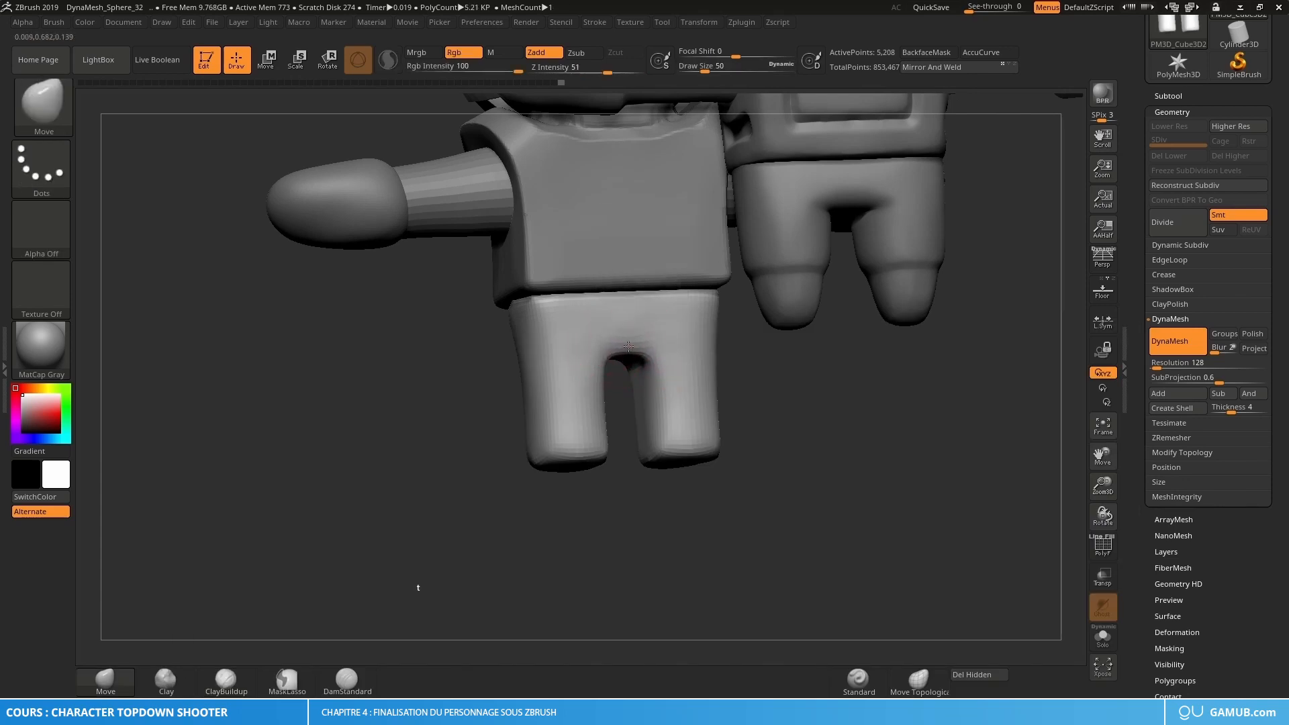
# Step: Mask the lower ends of both legs from the front and invert the mask to protect the trousers above
pyautogui.moveTo(590, 359); pyautogui.dragTo(791, 373, button='right')
pyautogui.moveTo(791, 373); pyautogui.dragTo(736, 396, button='right')
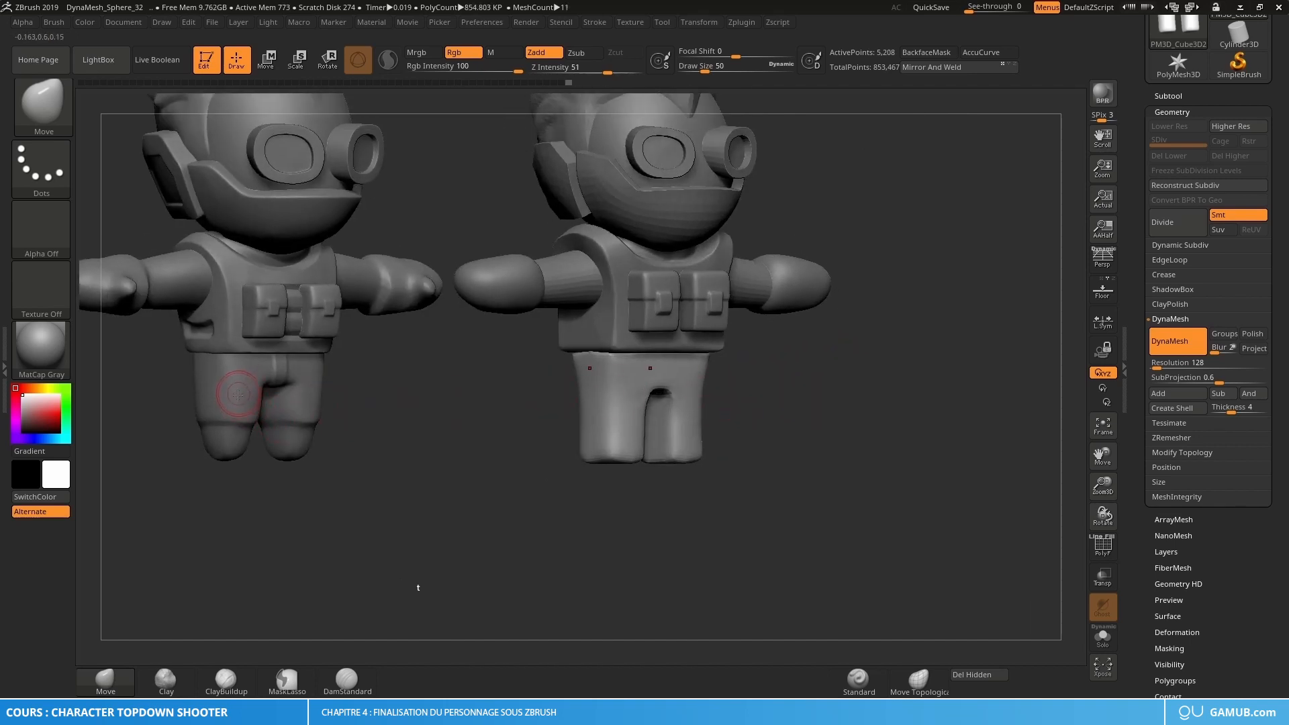
pyautogui.moveTo(648, 444)
pyautogui.keyDown('alt'); pyautogui.mouseDown(button='right')
pyautogui.moveTo(588, 421)
pyautogui.moveTo(561, 461)
pyautogui.moveTo(557, 406)
pyautogui.mouseUp(button='right'); pyautogui.keyUp('alt')
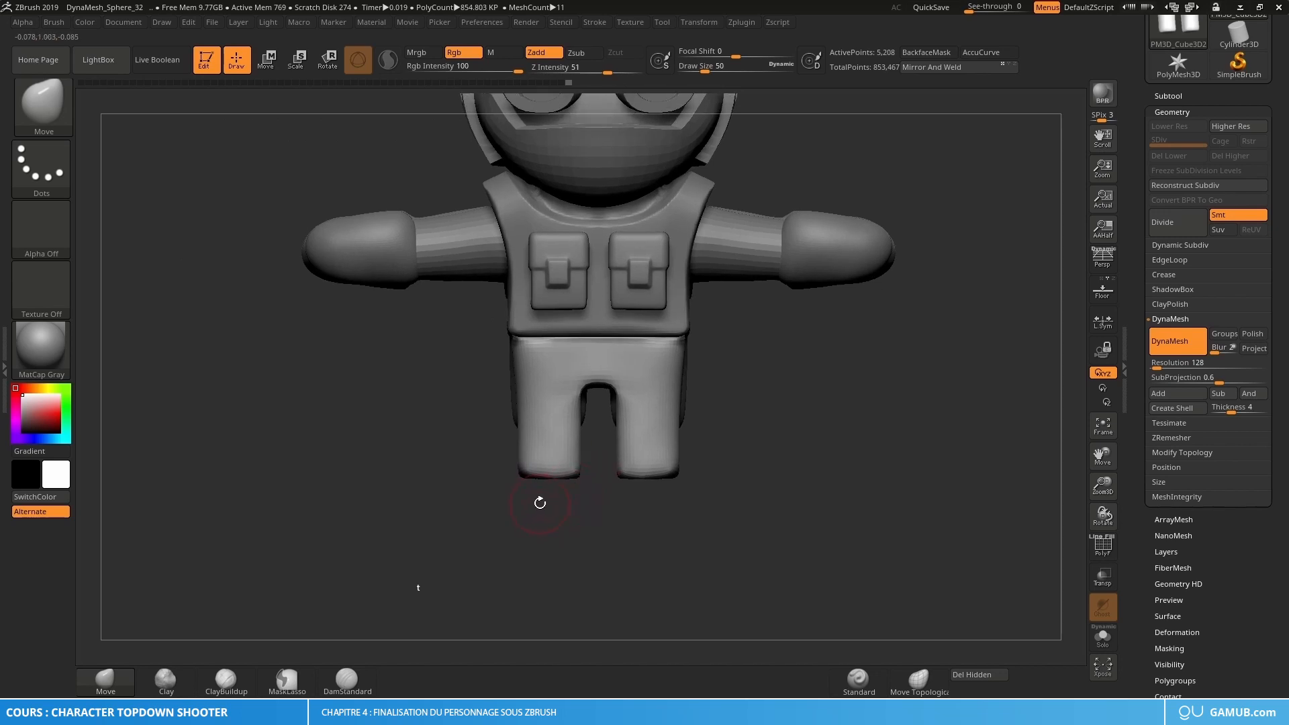
pyautogui.keyDown('ctrl'); pyautogui.moveTo(541, 503); pyautogui.dragTo(562, 387, button='right'); pyautogui.keyUp('ctrl')
pyautogui.keyDown('ctrl'); pyautogui.moveTo(483, 511); pyautogui.dragTo(600, 404); pyautogui.keyUp('ctrl')
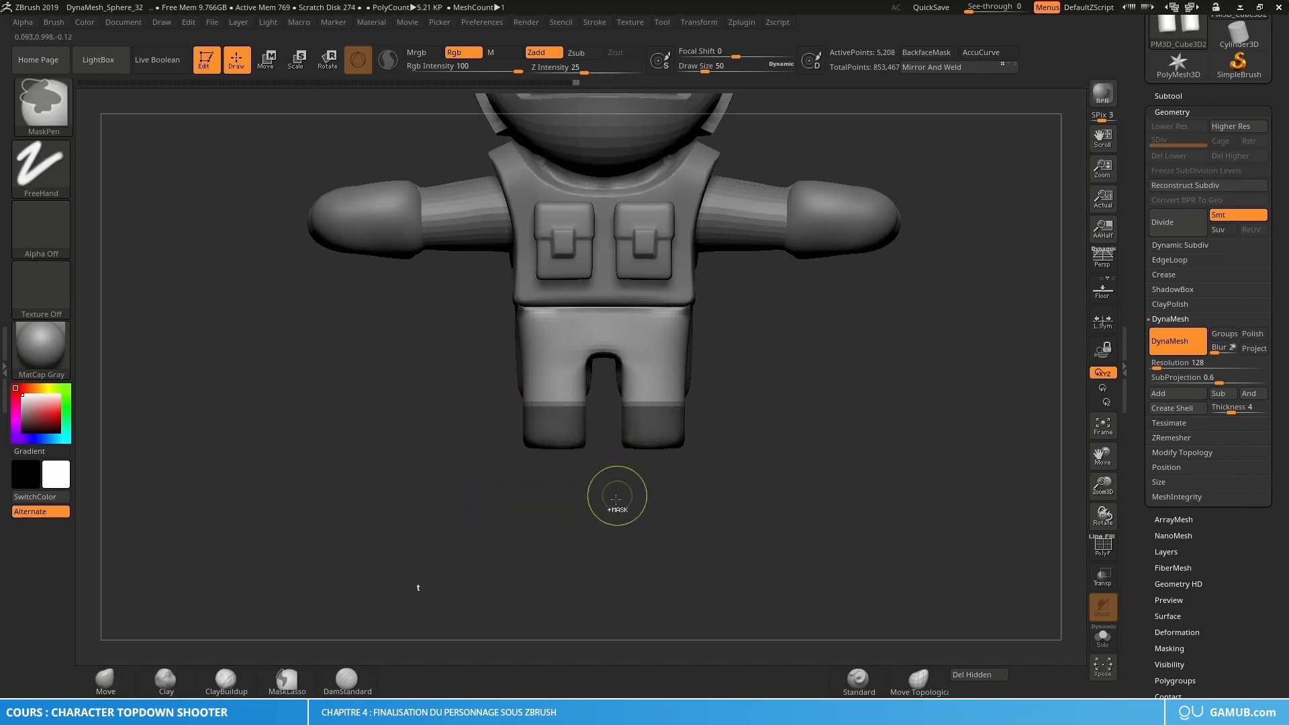
pyautogui.moveTo(606, 489)
pyautogui.mouseDown(button='right')
pyautogui.moveTo(557, 416)
pyautogui.moveTo(626, 445)
pyautogui.mouseUp(button='right')
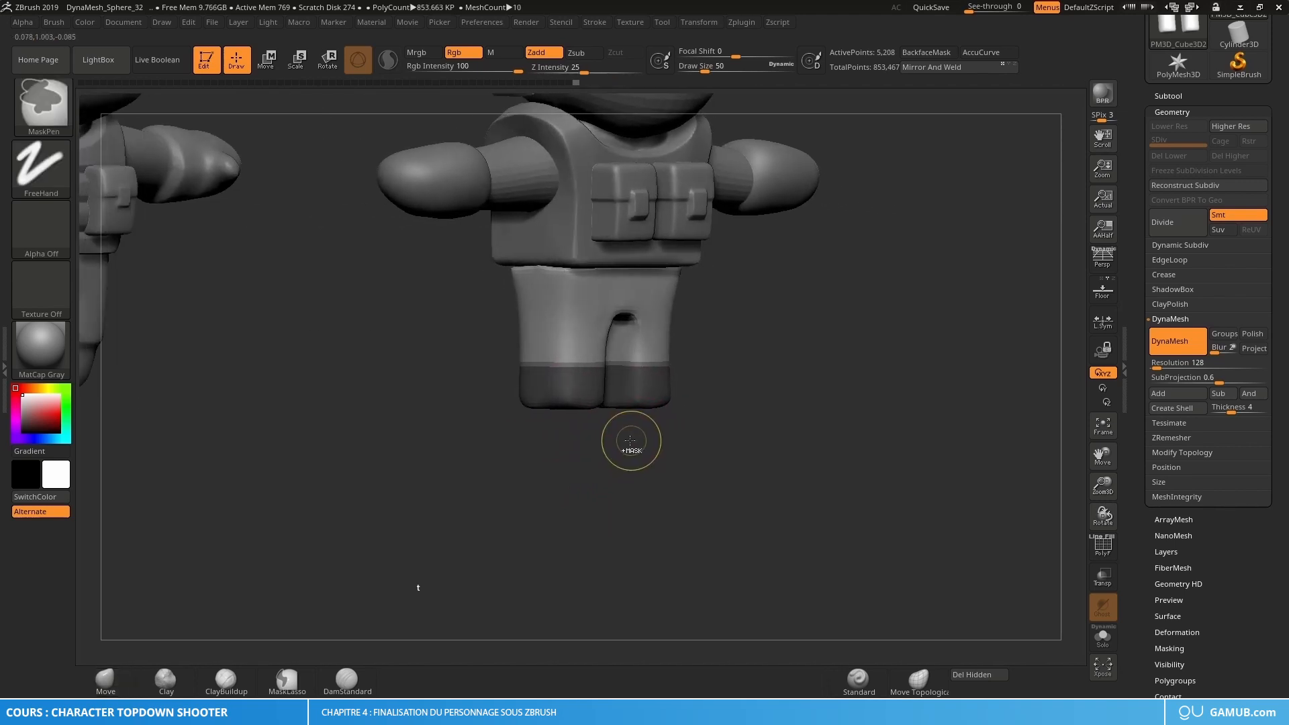
pyautogui.keyDown('ctrl'); pyautogui.click(685, 439); pyautogui.keyUp('ctrl')
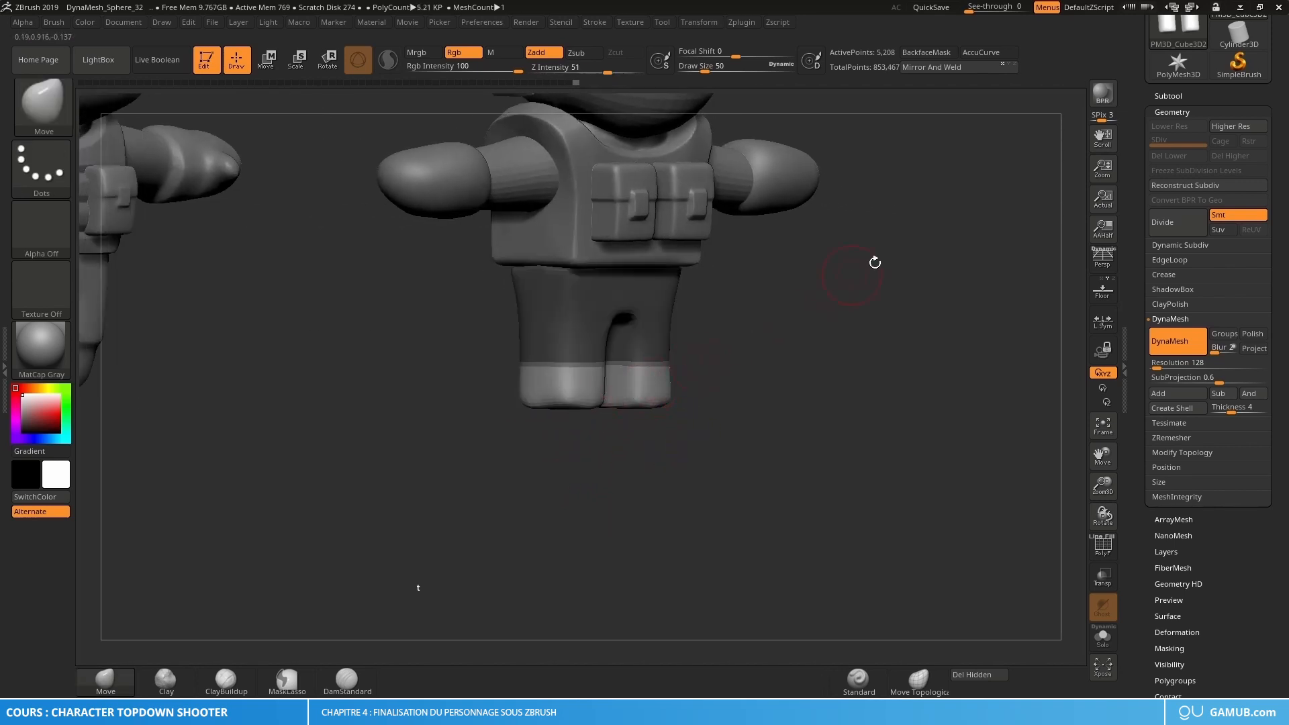
# Step: Shrink the unmasked lower ends of the legs with a negative Inflate deformation
pyautogui.click(1181, 113)
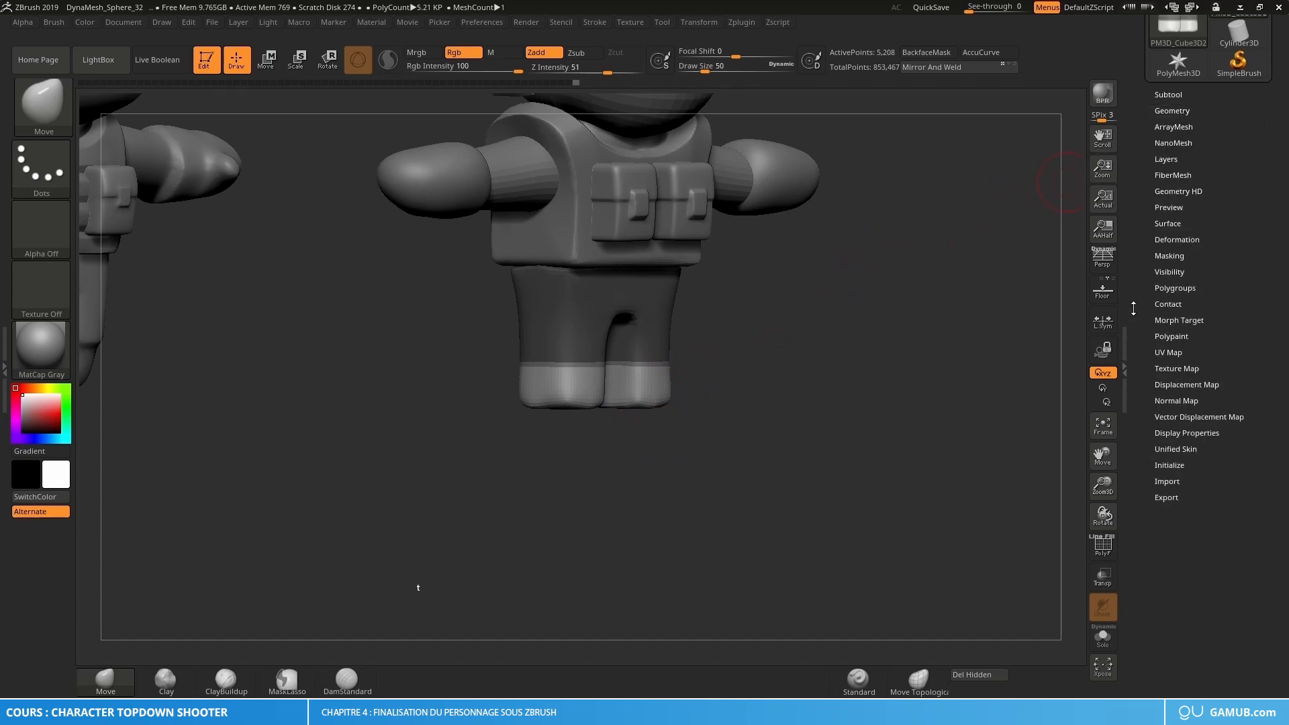
pyautogui.moveTo(1180, 248); pyautogui.dragTo(1186, 248)
pyautogui.click(1176, 242)
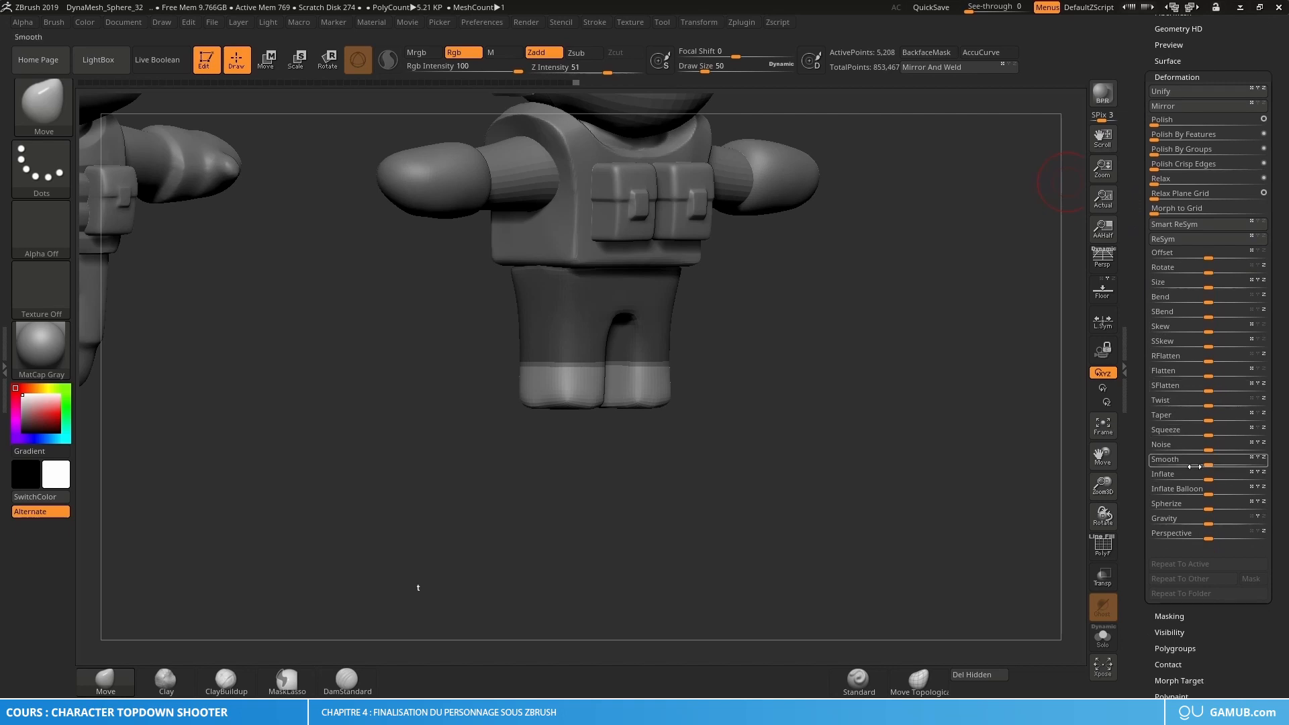
pyautogui.moveTo(1208, 475); pyautogui.dragTo(1198, 477)
pyautogui.moveTo(830, 313); pyautogui.dragTo(715, 375)
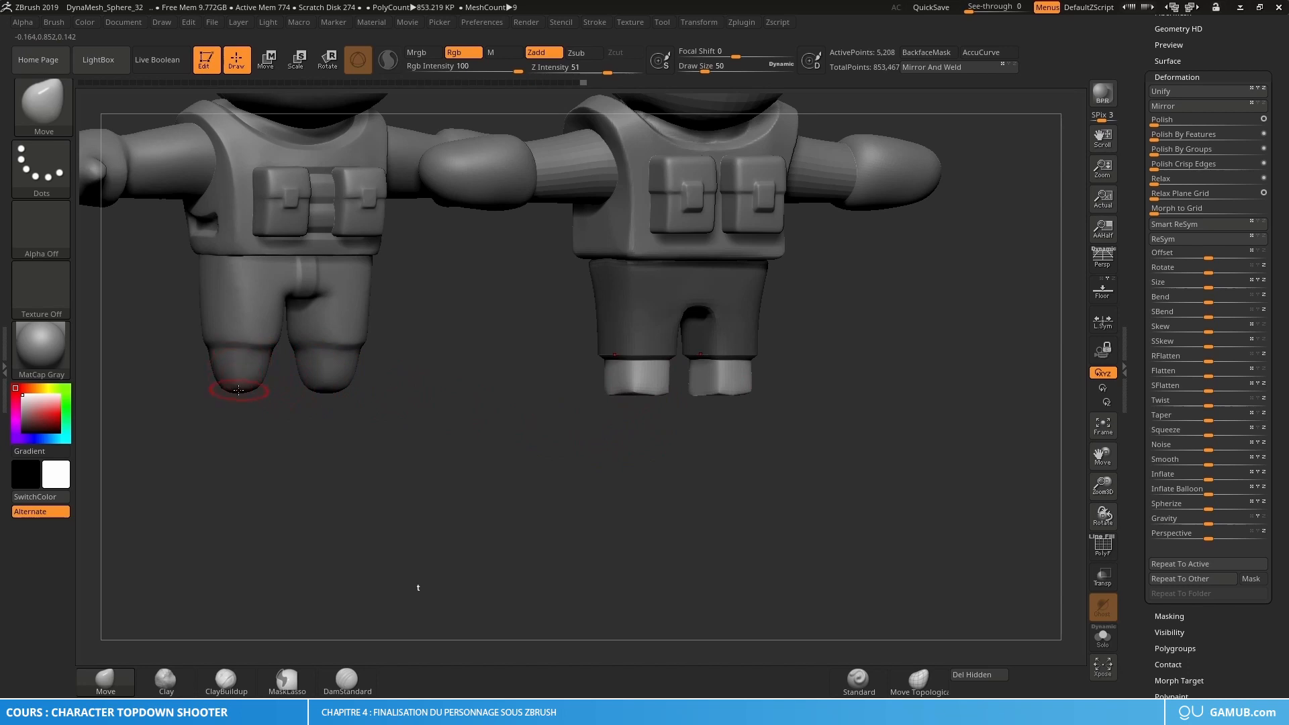
# Step: Taper and round the feet with the Move brush at draw size 82, and clear the mask
pyautogui.moveTo(657, 454)
pyautogui.mouseDown()
pyautogui.moveTo(634, 357)
pyautogui.moveTo(635, 373)
pyautogui.moveTo(613, 368)
pyautogui.moveTo(638, 372)
pyautogui.moveTo(693, 420)
pyautogui.mouseUp()
pyautogui.press('s')
pyautogui.keyDown('alt'); pyautogui.moveTo(662, 364); pyautogui.dragTo(683, 383); pyautogui.keyUp('alt')
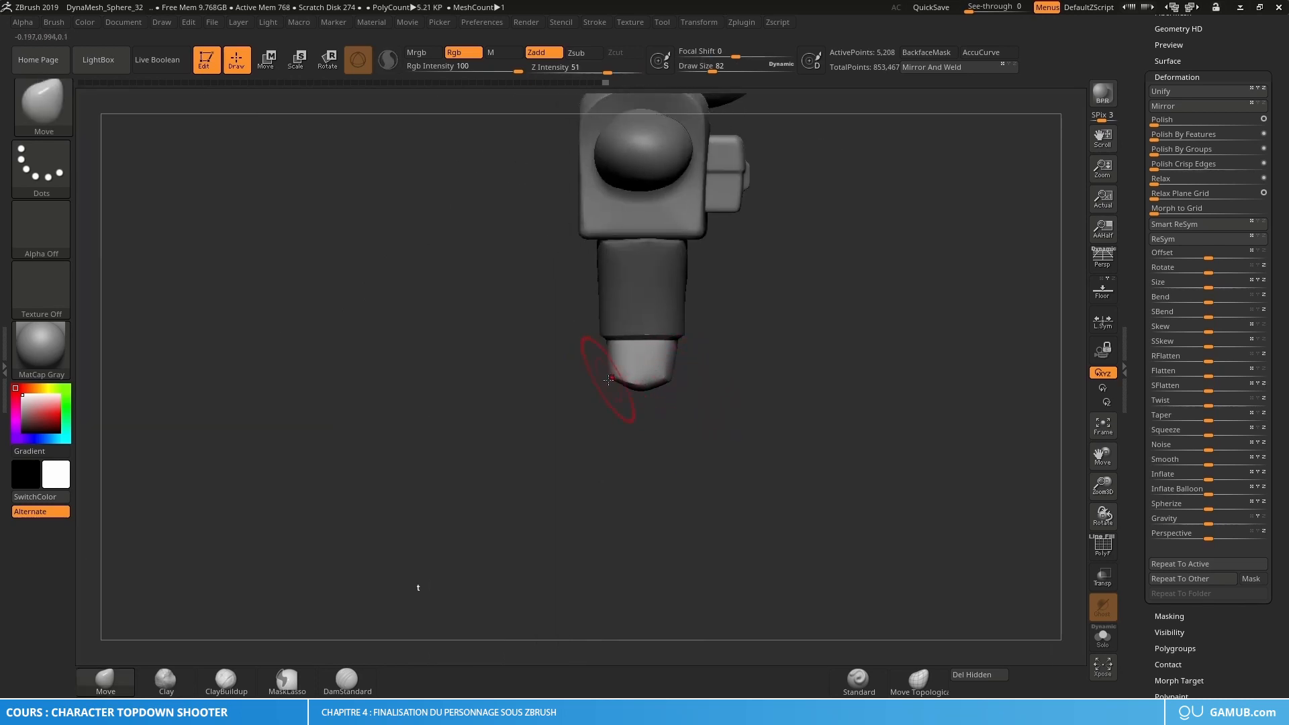
pyautogui.moveTo(616, 382); pyautogui.dragTo(619, 380)
pyautogui.moveTo(678, 411)
pyautogui.mouseDown()
pyautogui.moveTo(601, 397)
pyautogui.moveTo(613, 379)
pyautogui.moveTo(649, 395)
pyautogui.mouseUp()
pyautogui.moveTo(658, 388)
pyautogui.mouseDown()
pyautogui.moveTo(637, 391)
pyautogui.moveTo(676, 374)
pyautogui.moveTo(736, 380)
pyautogui.moveTo(824, 408)
pyautogui.moveTo(806, 376)
pyautogui.moveTo(852, 389)
pyautogui.moveTo(838, 440)
pyautogui.moveTo(803, 397)
pyautogui.mouseUp()
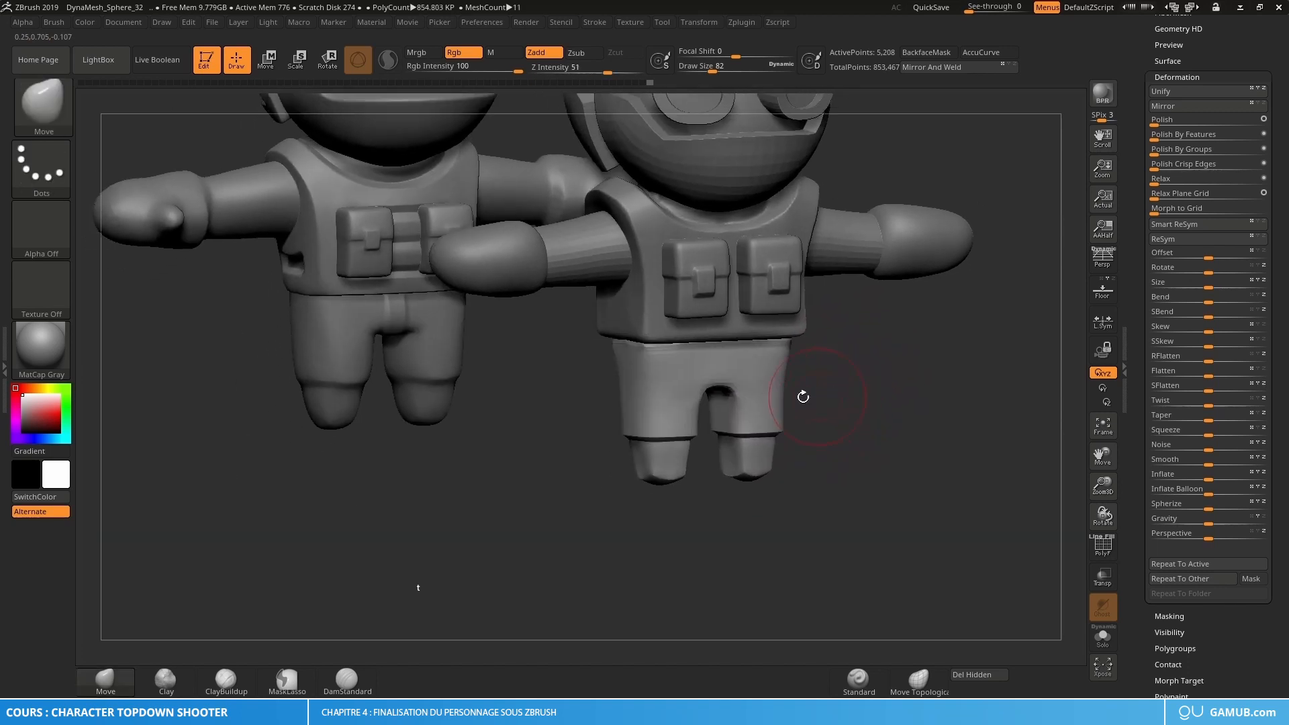
# Step: Undo and reapply the last change on the outer side of the trouser leg to compare its shape
pyautogui.keyDown('ctrl'); pyautogui.moveTo(635, 392); pyautogui.dragTo(609, 374, button='right'); pyautogui.keyUp('ctrl')
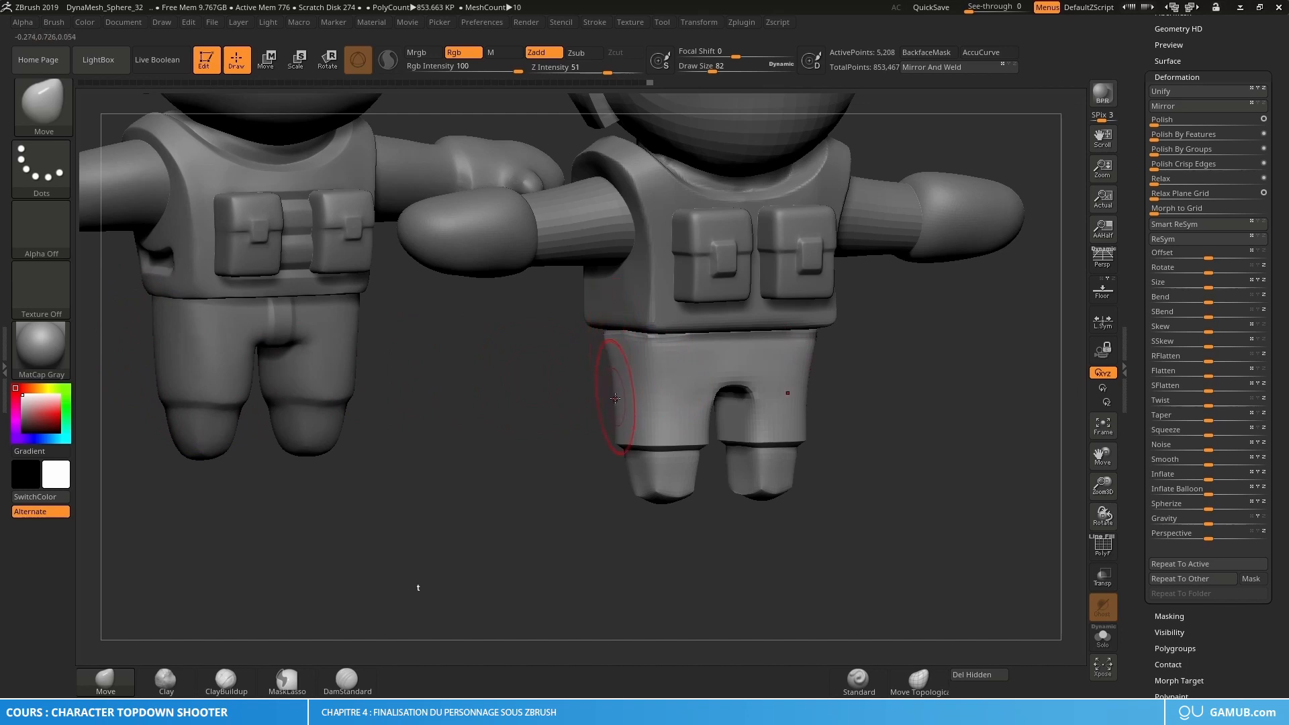
pyautogui.press('shift')
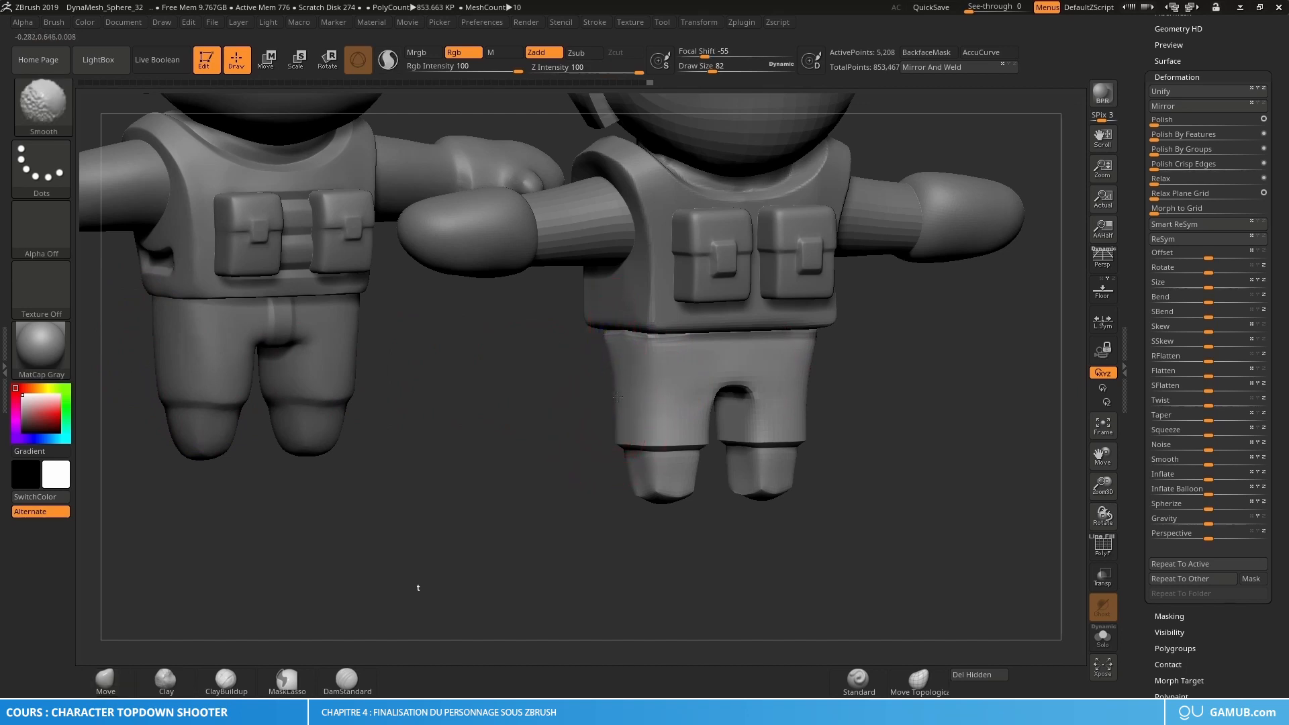
pyautogui.hotkey('ctrl', 'z')
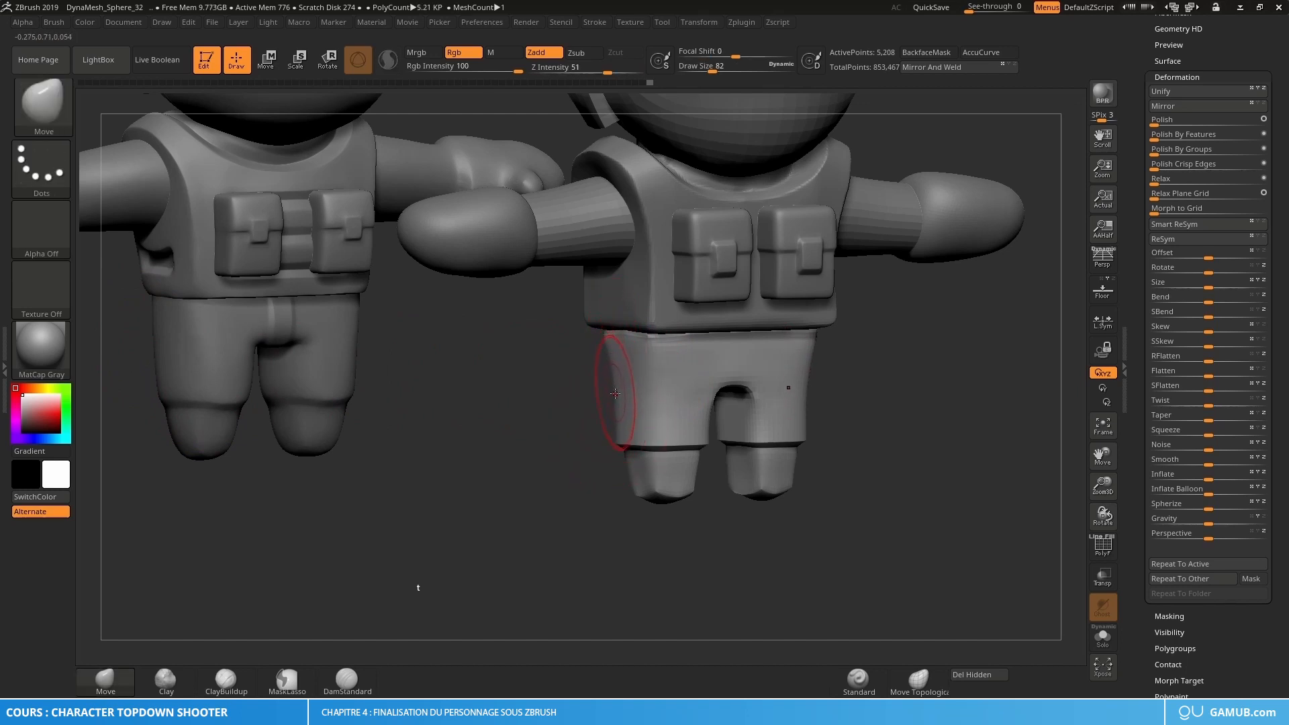
pyautogui.hotkey('ctrl', 'shift', 'z')
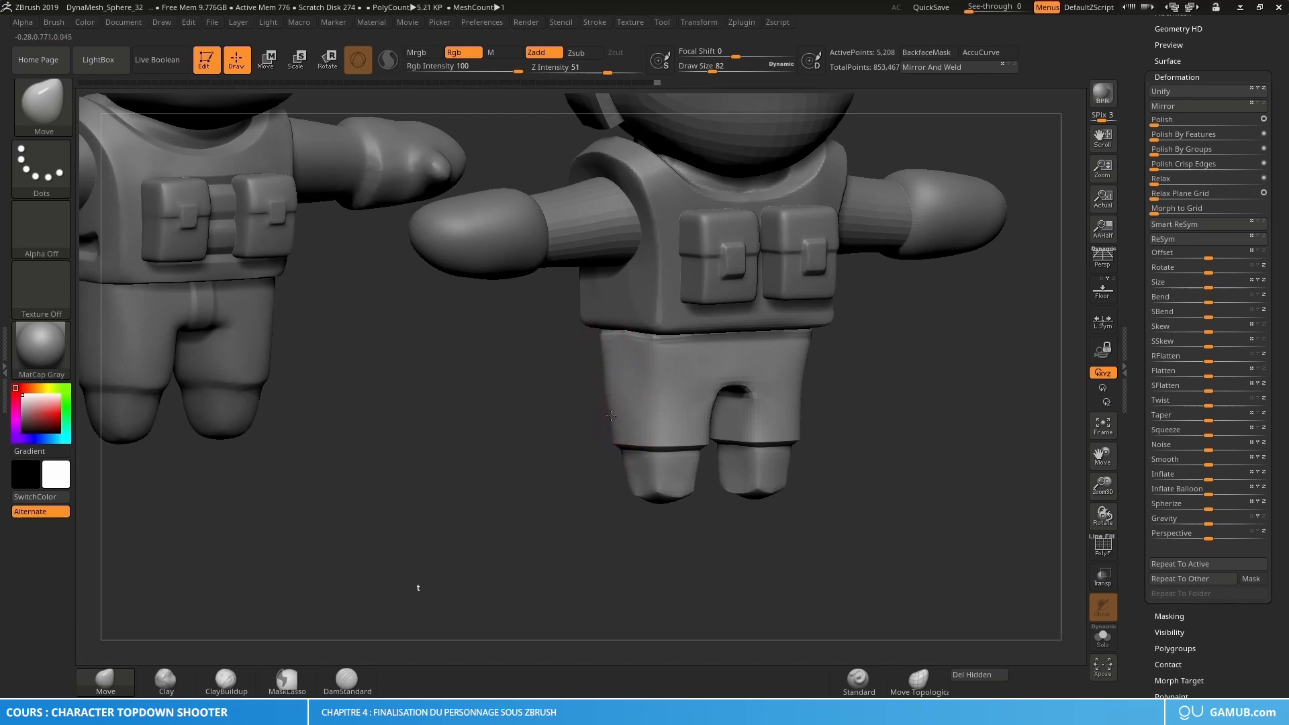
# Step: Adjust the outer side of the trousers and smooth their upper edge under the vest, on the front and back
pyautogui.moveTo(611, 416); pyautogui.dragTo(617, 411)
pyautogui.moveTo(571, 407)
pyautogui.mouseDown()
pyautogui.moveTo(470, 402)
pyautogui.moveTo(488, 401)
pyautogui.mouseUp()
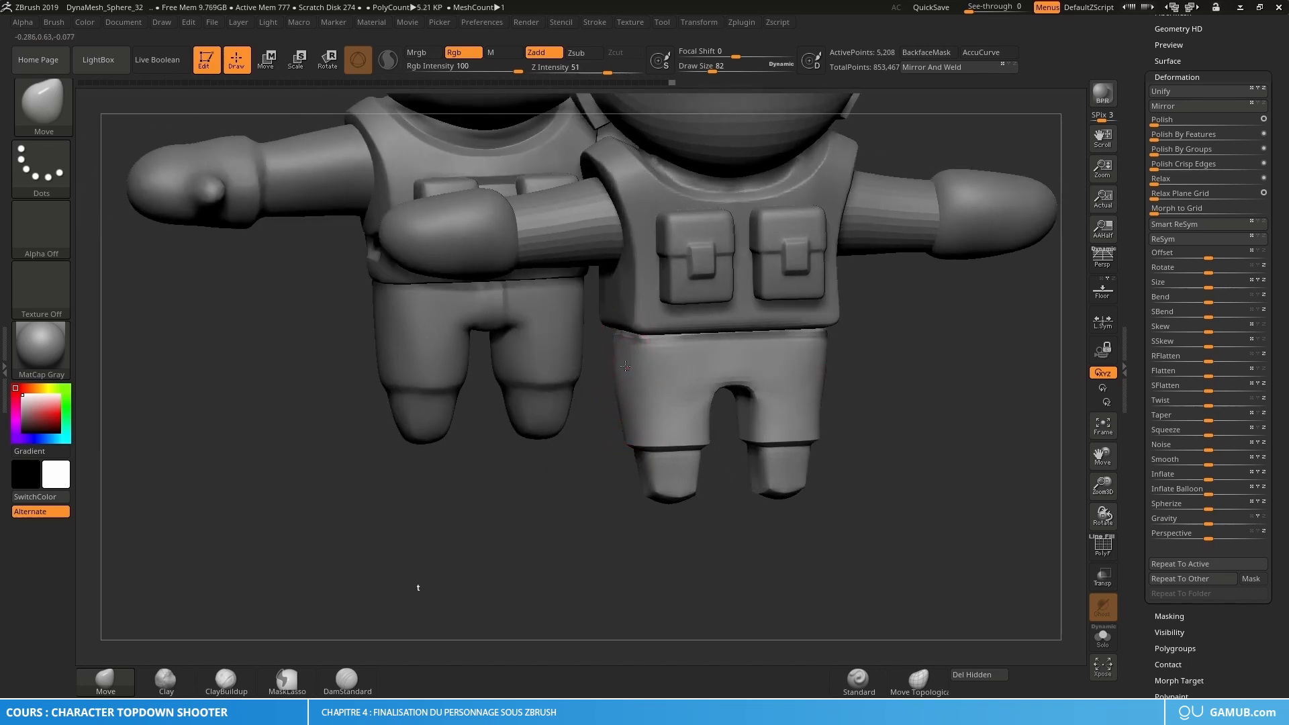
pyautogui.press('shift')
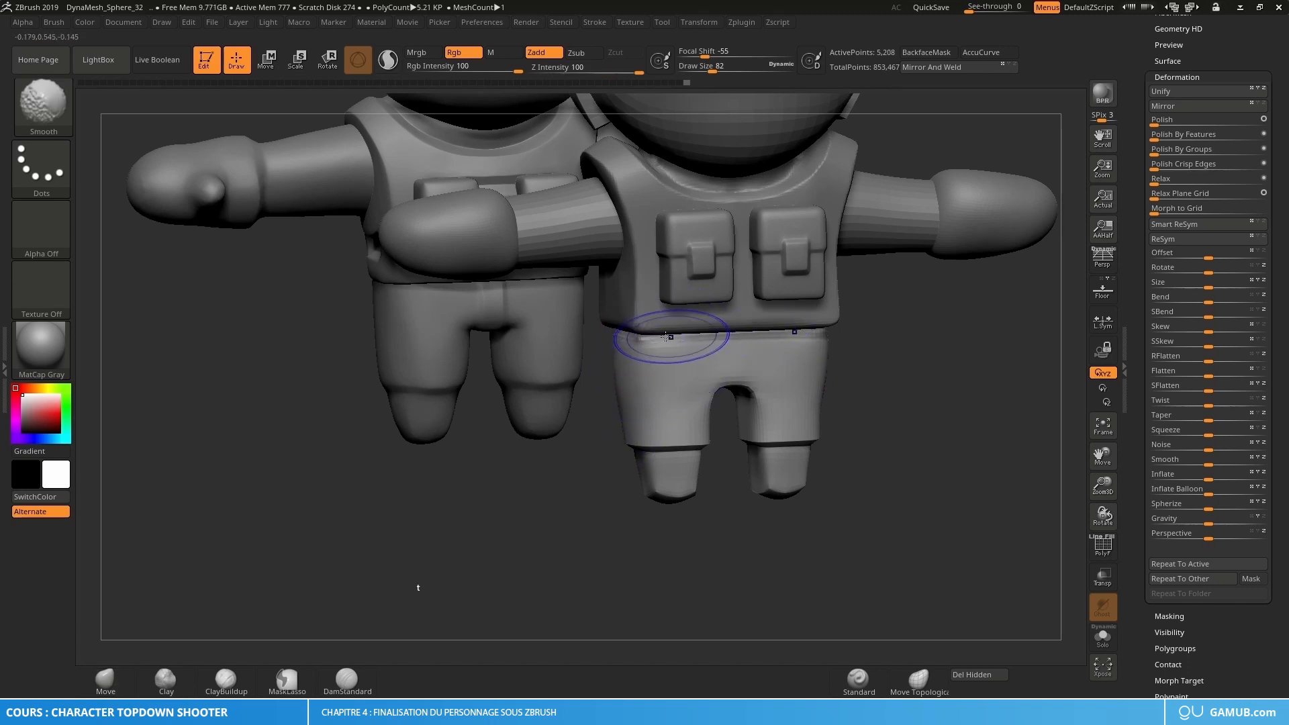
pyautogui.keyDown('shift'); pyautogui.moveTo(681, 339); pyautogui.dragTo(779, 340); pyautogui.keyUp('shift')
pyautogui.moveTo(866, 362); pyautogui.dragTo(993, 363)
pyautogui.moveTo(437, 366); pyautogui.dragTo(564, 357)
pyautogui.press('shift')
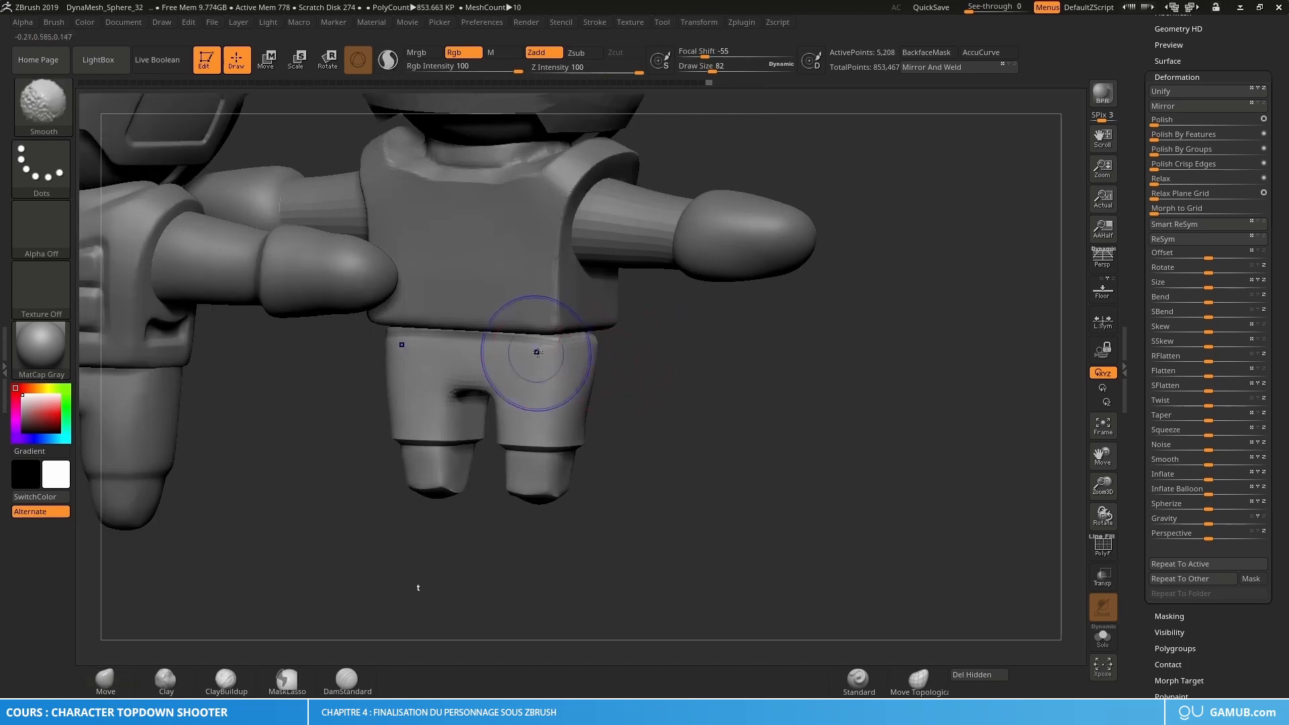
pyautogui.moveTo(658, 368); pyautogui.dragTo(447, 363)
pyautogui.moveTo(601, 396)
pyautogui.mouseDown()
pyautogui.moveTo(600, 412)
pyautogui.moveTo(659, 401)
pyautogui.mouseUp()
# Step: Subdivide the trousers mesh once
pyautogui.press('shift')
pyautogui.press('ctrl')
pyautogui.moveTo(662, 401)
pyautogui.mouseDown(button='right')
pyautogui.moveTo(621, 414)
pyautogui.moveTo(661, 402)
pyautogui.moveTo(642, 414)
pyautogui.moveTo(619, 403)
pyautogui.moveTo(638, 412)
pyautogui.moveTo(654, 401)
pyautogui.mouseUp(button='right')
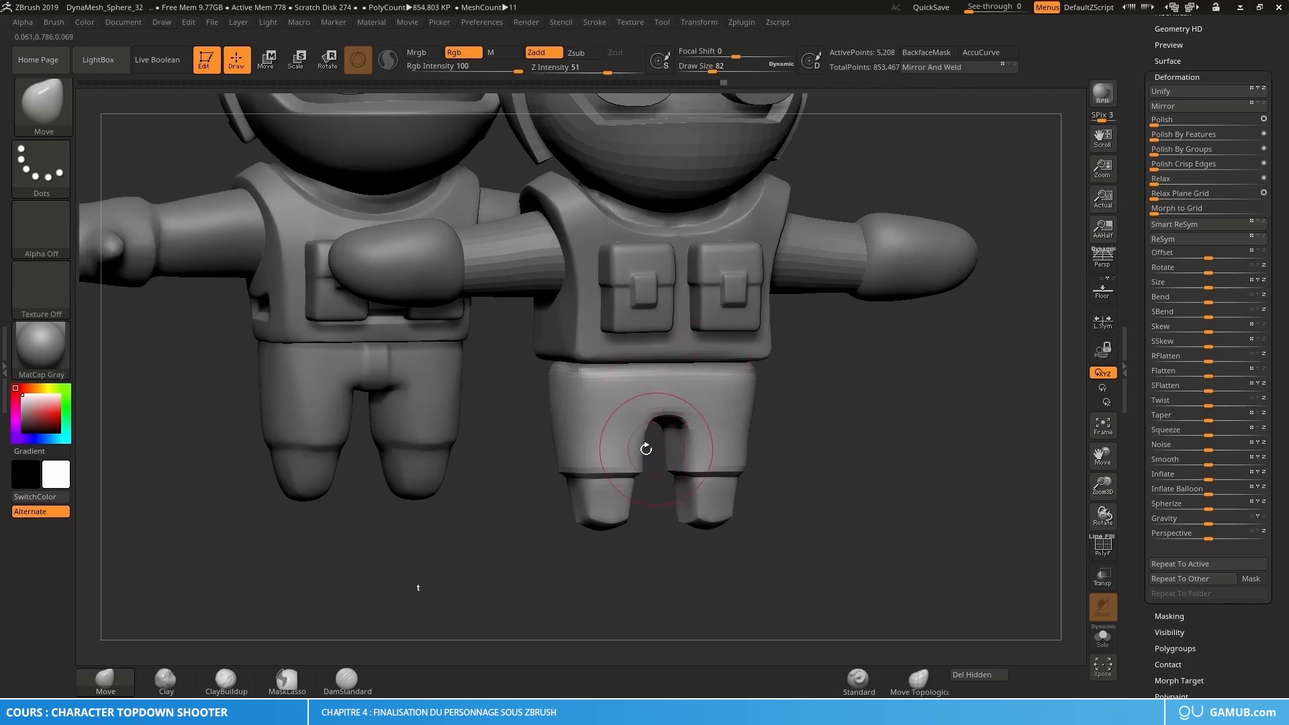
pyautogui.hotkey('ctrl', 'd')
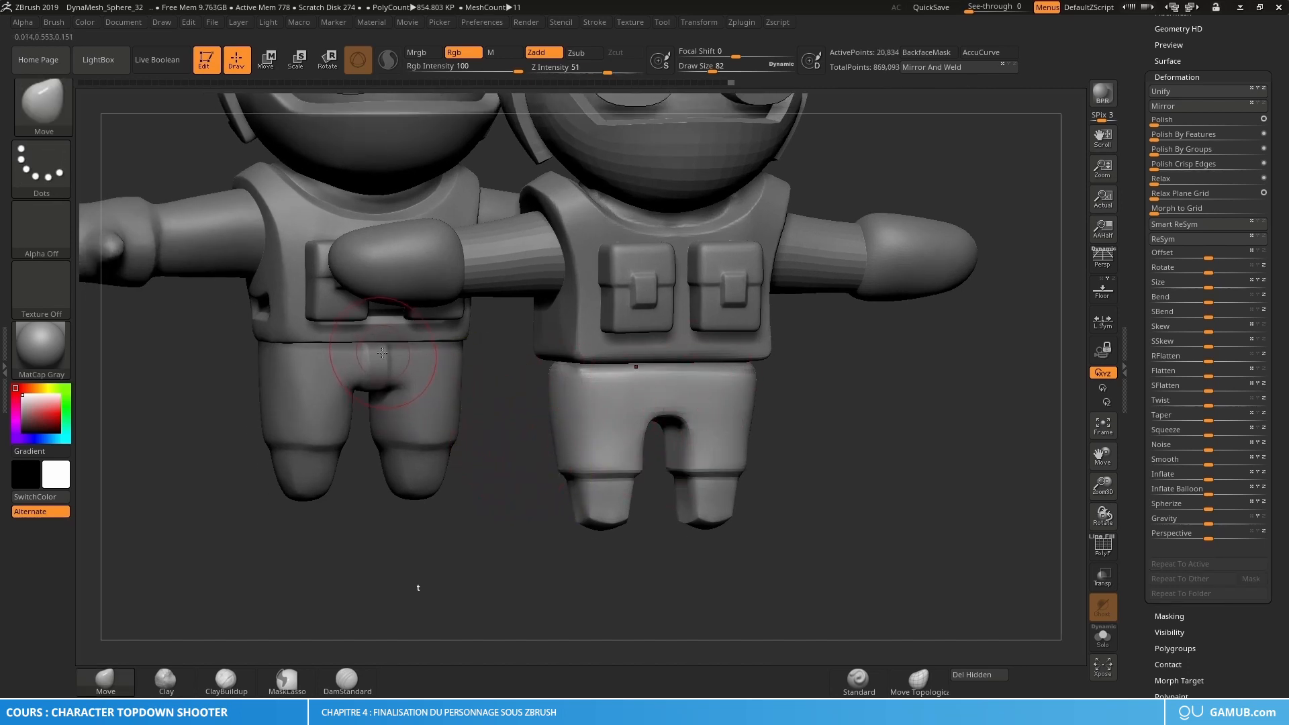
# Step: Build up a vertical fly ridge down the front centre of the trousers with the ClayBuildup brush at draw size 53
pyautogui.keyDown('alt'); pyautogui.moveTo(680, 409); pyautogui.dragTo(611, 413, button='right'); pyautogui.keyUp('alt')
pyautogui.press('b')
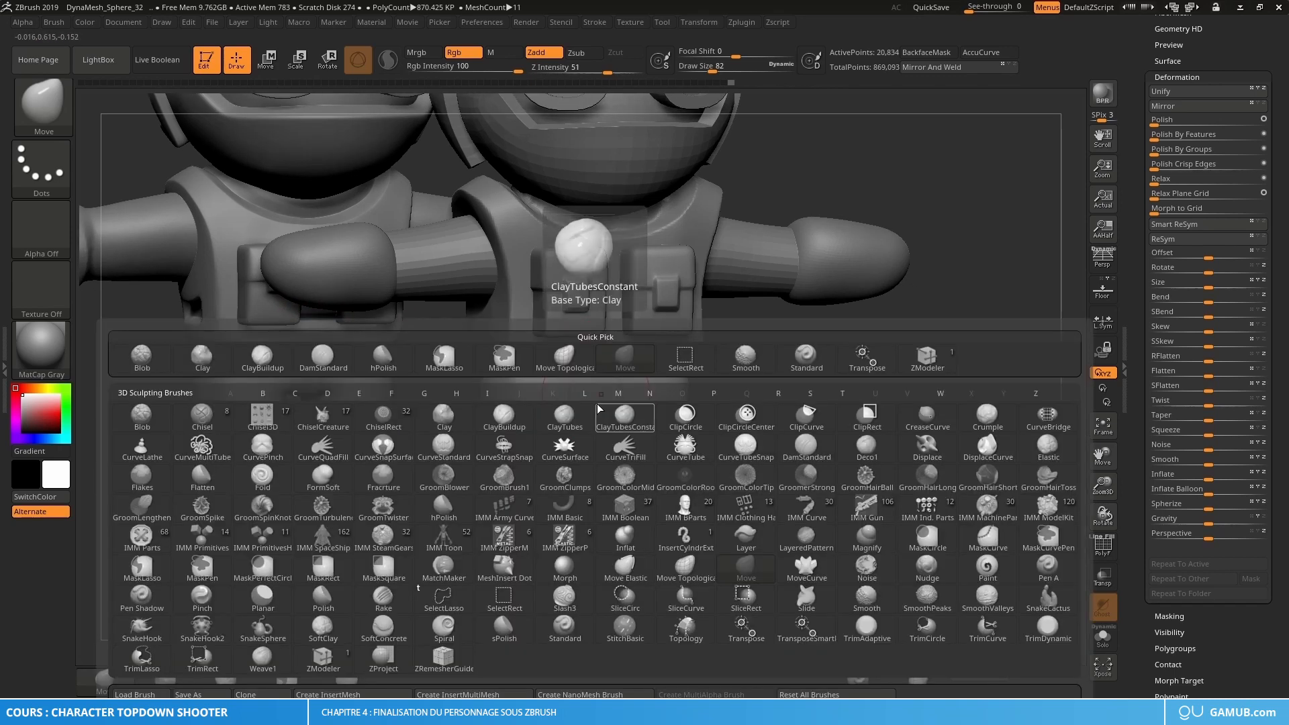
pyautogui.press('c')
pyautogui.press('b')
pyautogui.press('s')
pyautogui.moveTo(600, 407); pyautogui.dragTo(595, 408)
pyautogui.moveTo(596, 407); pyautogui.dragTo(569, 400, button='right')
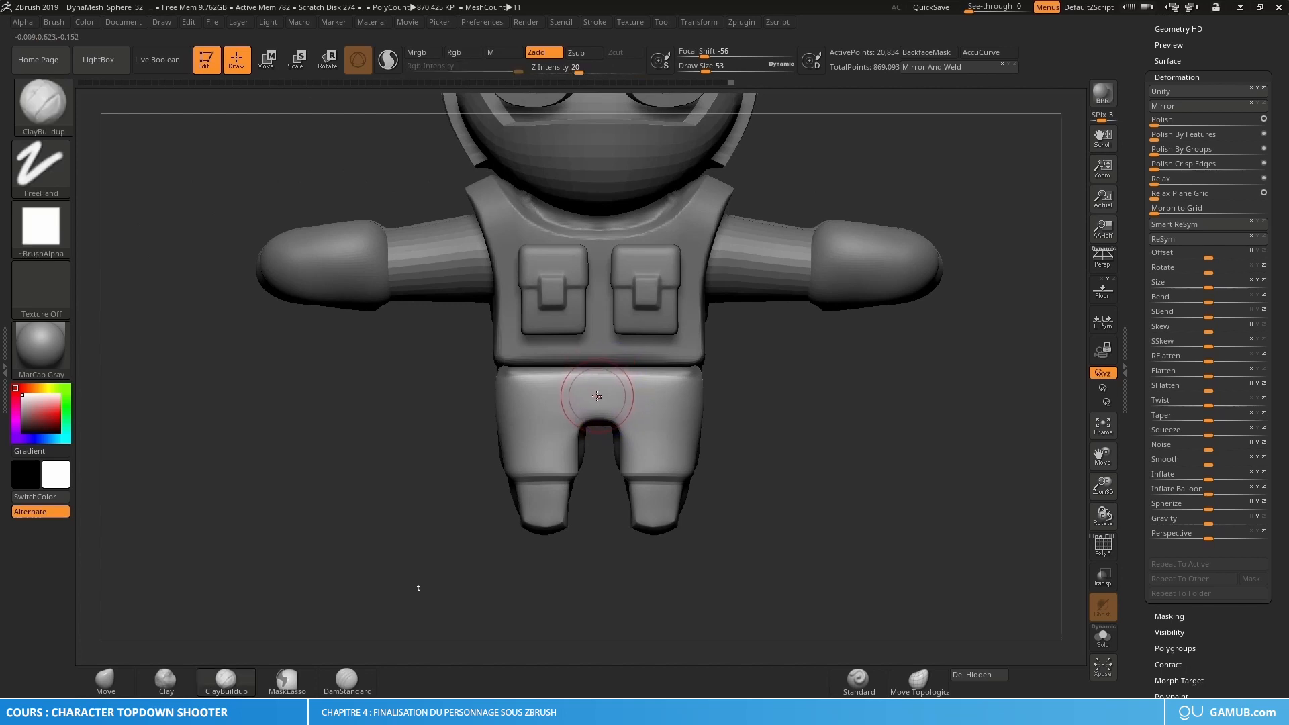
pyautogui.press('b')
pyautogui.press('c')
pyautogui.press('b')
pyautogui.moveTo(599, 384); pyautogui.dragTo(600, 423)
pyautogui.moveTo(599, 372); pyautogui.dragTo(601, 430)
pyautogui.moveTo(602, 439)
pyautogui.mouseDown(button='right')
pyautogui.moveTo(622, 400)
pyautogui.moveTo(610, 392)
pyautogui.moveTo(634, 416)
pyautogui.moveTo(622, 384)
pyautogui.mouseUp(button='right')
pyautogui.moveTo(621, 380); pyautogui.dragTo(624, 419)
pyautogui.moveTo(645, 410); pyautogui.dragTo(650, 403, button='right')
pyautogui.moveTo(649, 403)
pyautogui.mouseDown(button='right')
pyautogui.moveTo(679, 443)
pyautogui.moveTo(610, 430)
pyautogui.moveTo(641, 433)
pyautogui.mouseUp(button='right')
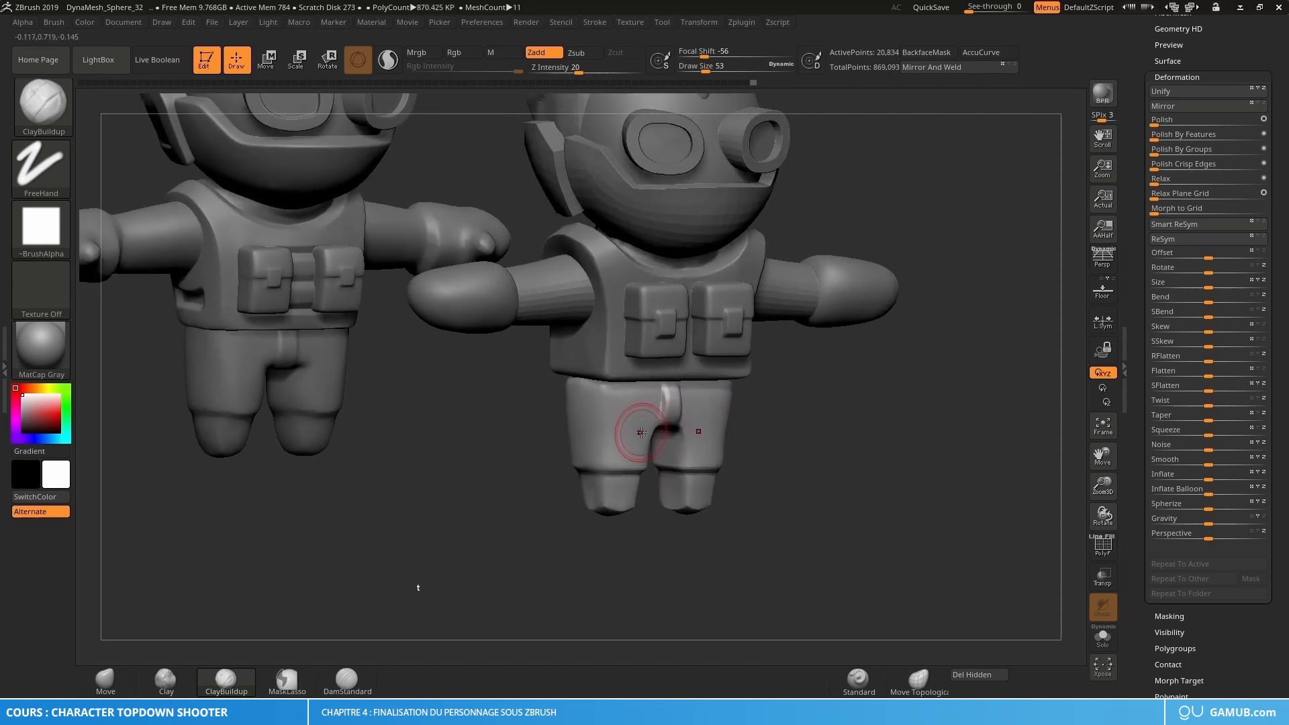
# Step: Open the ClayPolish settings in the geometry options for the trousers
pyautogui.click(1172, 76)
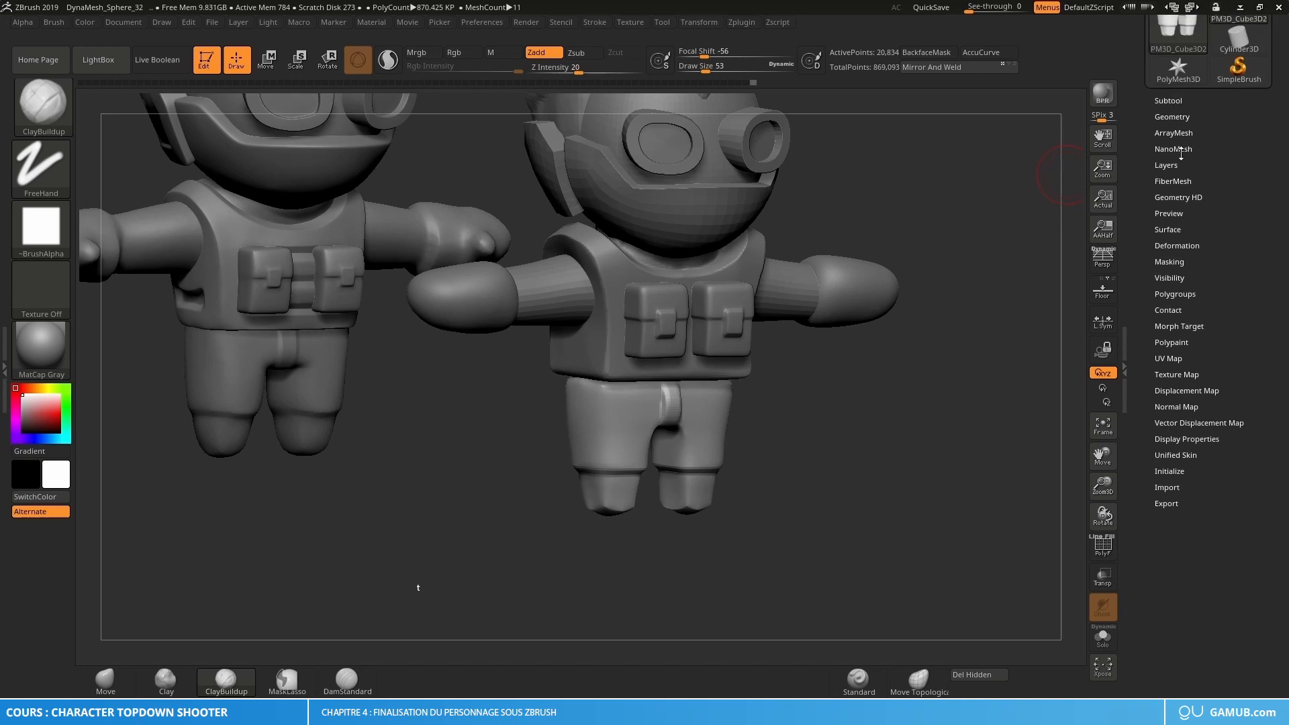
pyautogui.click(1183, 116)
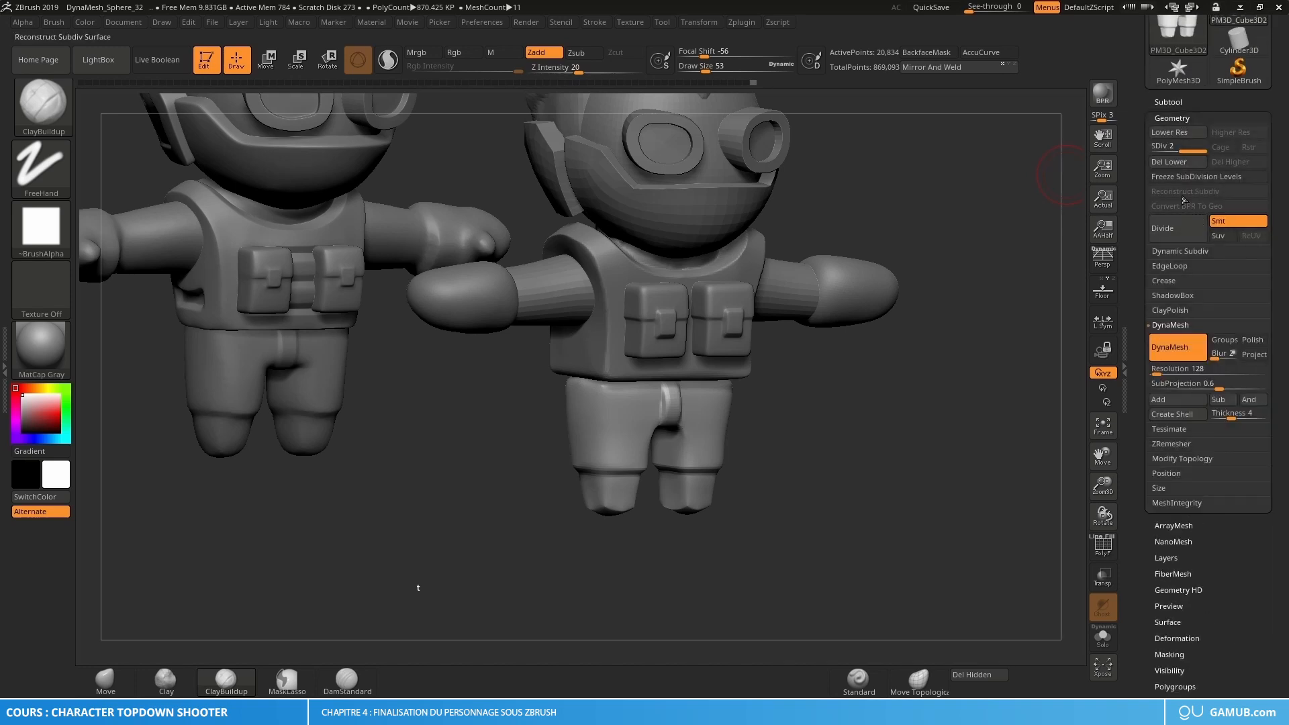
pyautogui.click(1175, 310)
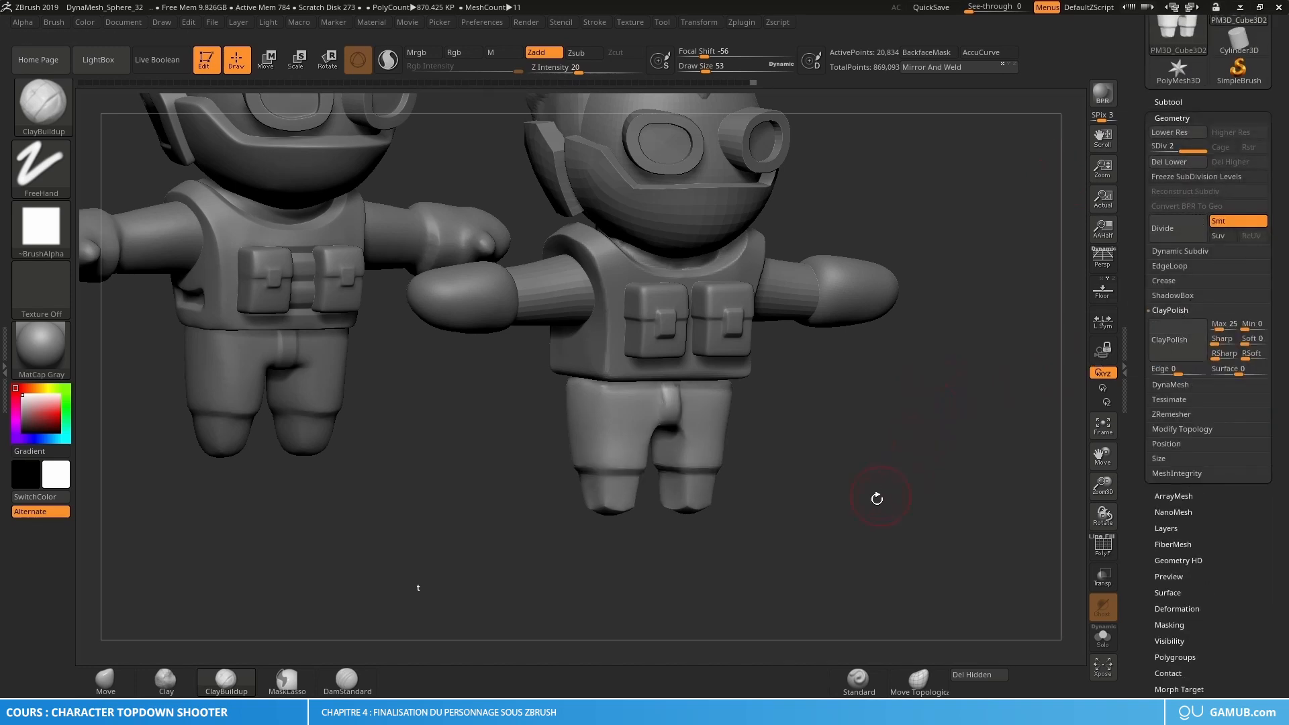
pyautogui.moveTo(794, 414); pyautogui.dragTo(684, 435)
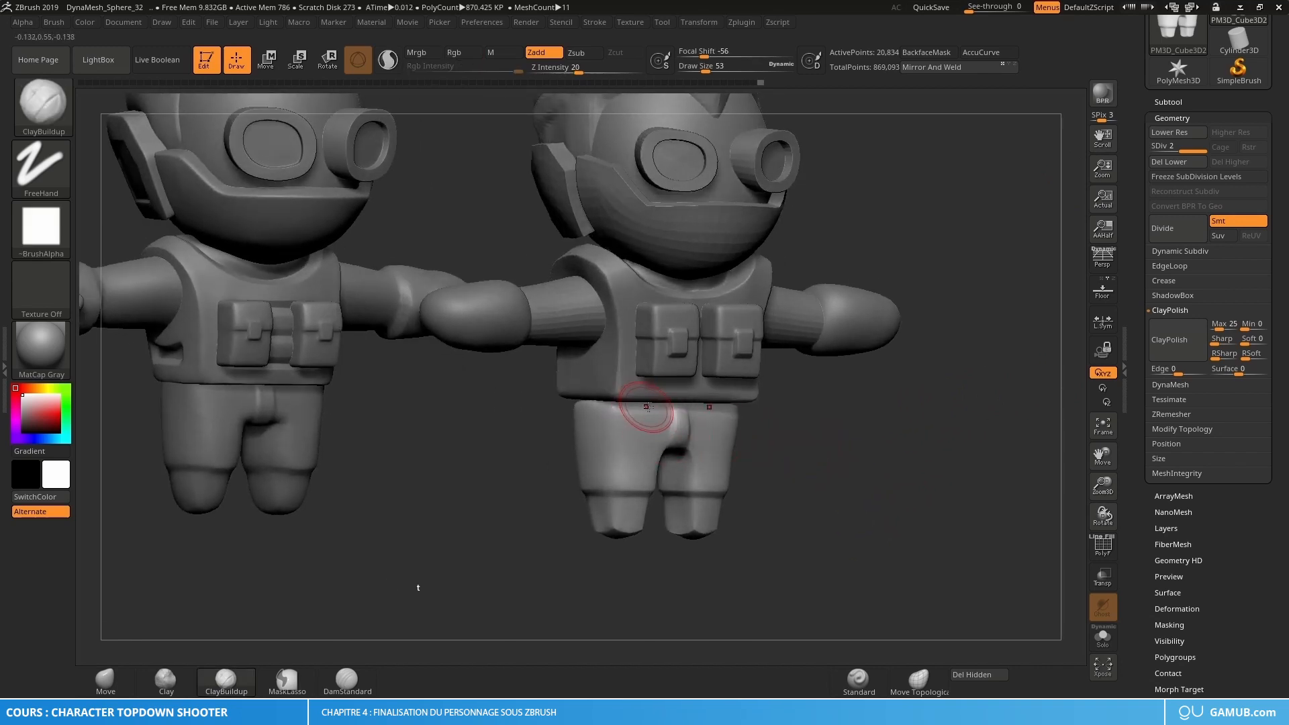
# Step: Adjust the upper front of the trousers with the Move brush at draw size 96, and try ClayPolish on them
pyautogui.press('b')
pyautogui.press('m')
pyautogui.press('v')
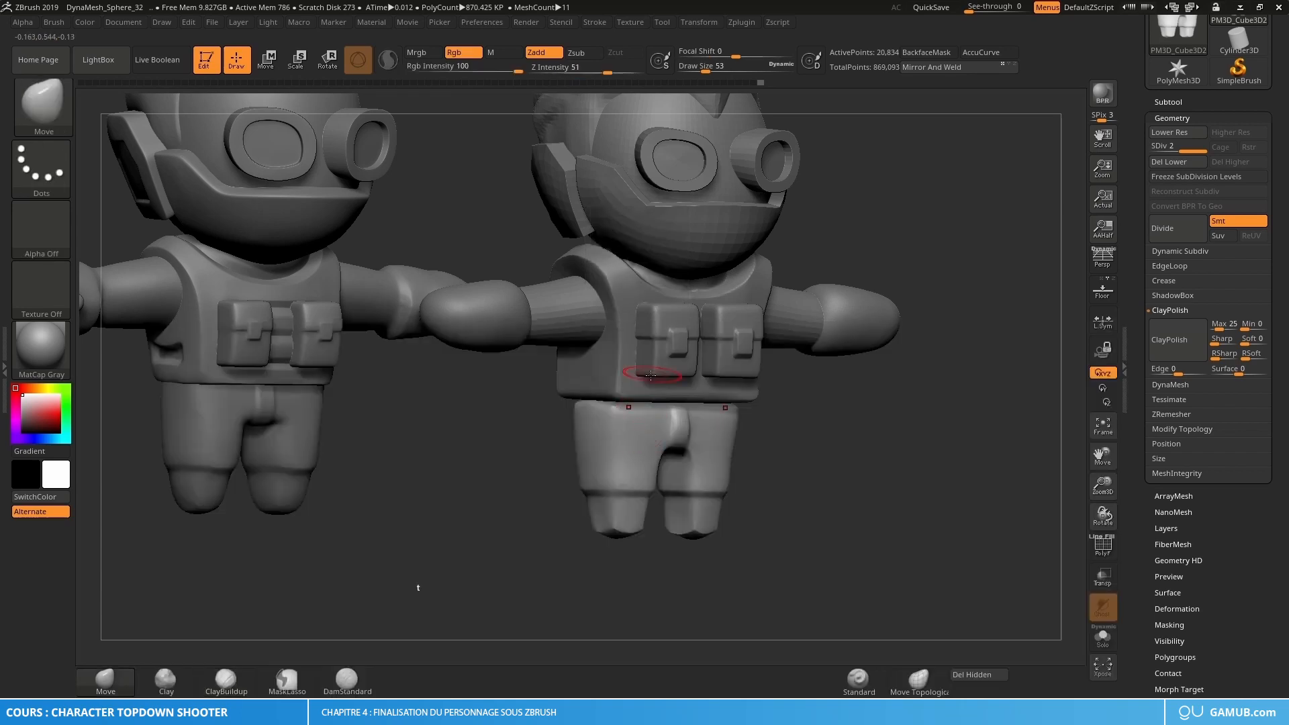
pyautogui.press('s')
pyautogui.moveTo(628, 424); pyautogui.dragTo(632, 425)
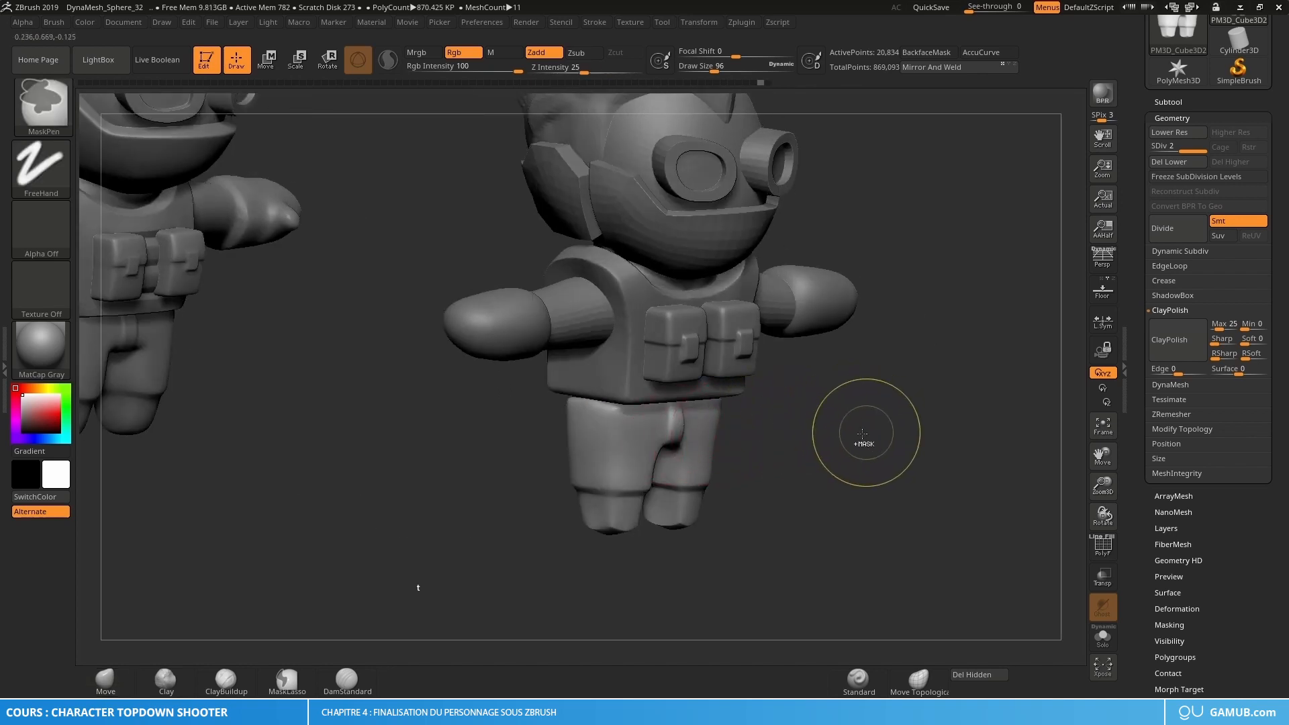
pyautogui.click(1181, 340)
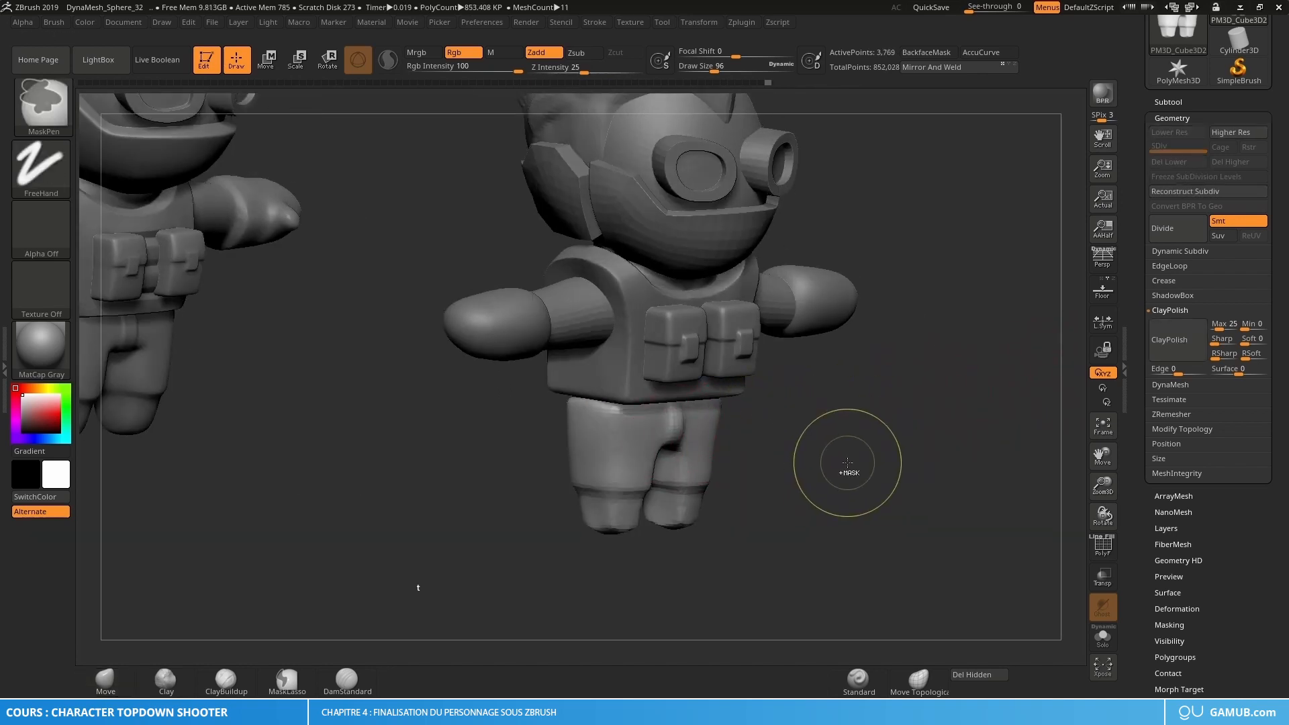
pyautogui.press('d')
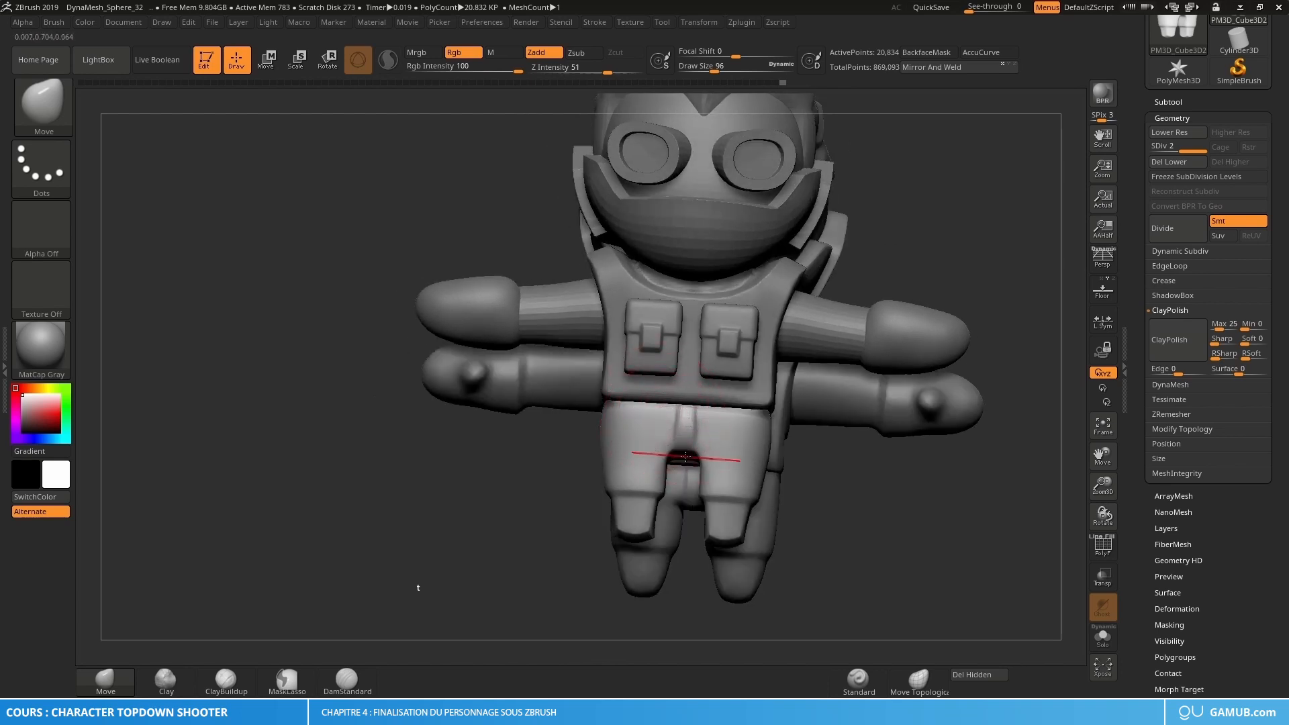
# Step: Refine the crotch and the sides of the trousers with the Move brush at draw sizes 48, 92 and 112
pyautogui.press('s')
pyautogui.moveTo(686, 457); pyautogui.dragTo(673, 451)
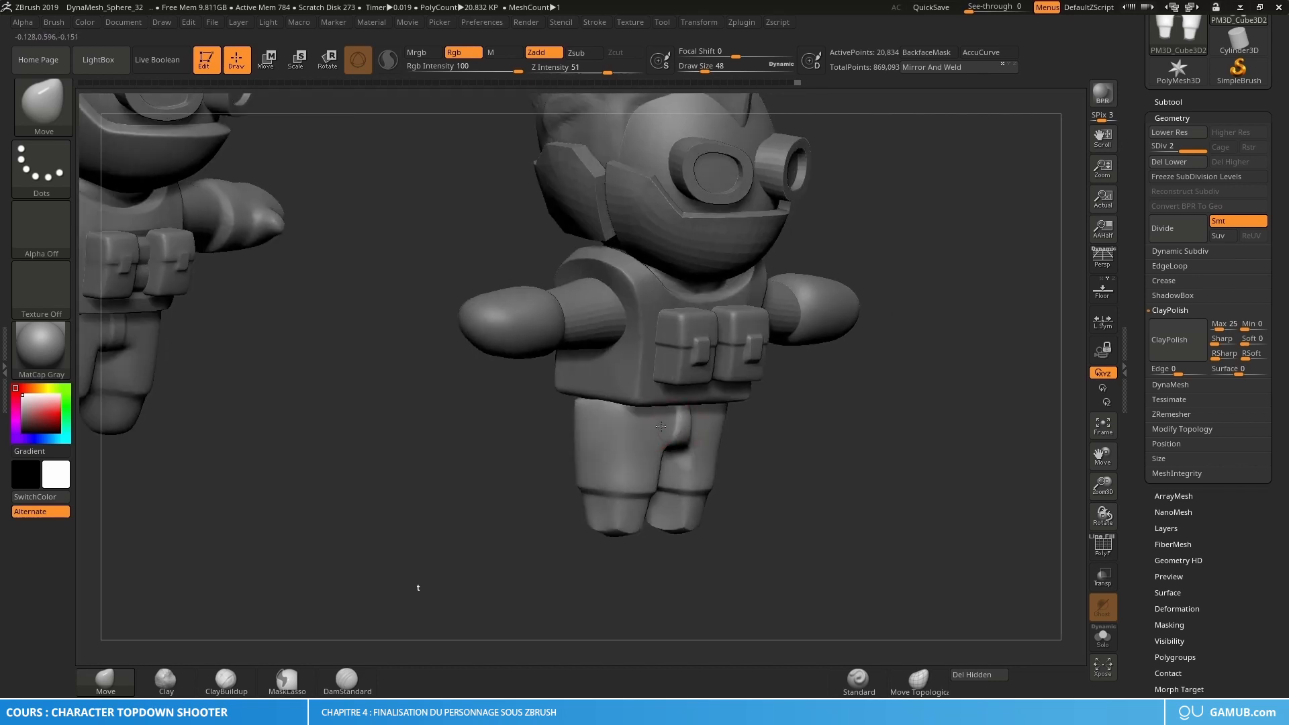
pyautogui.press('s')
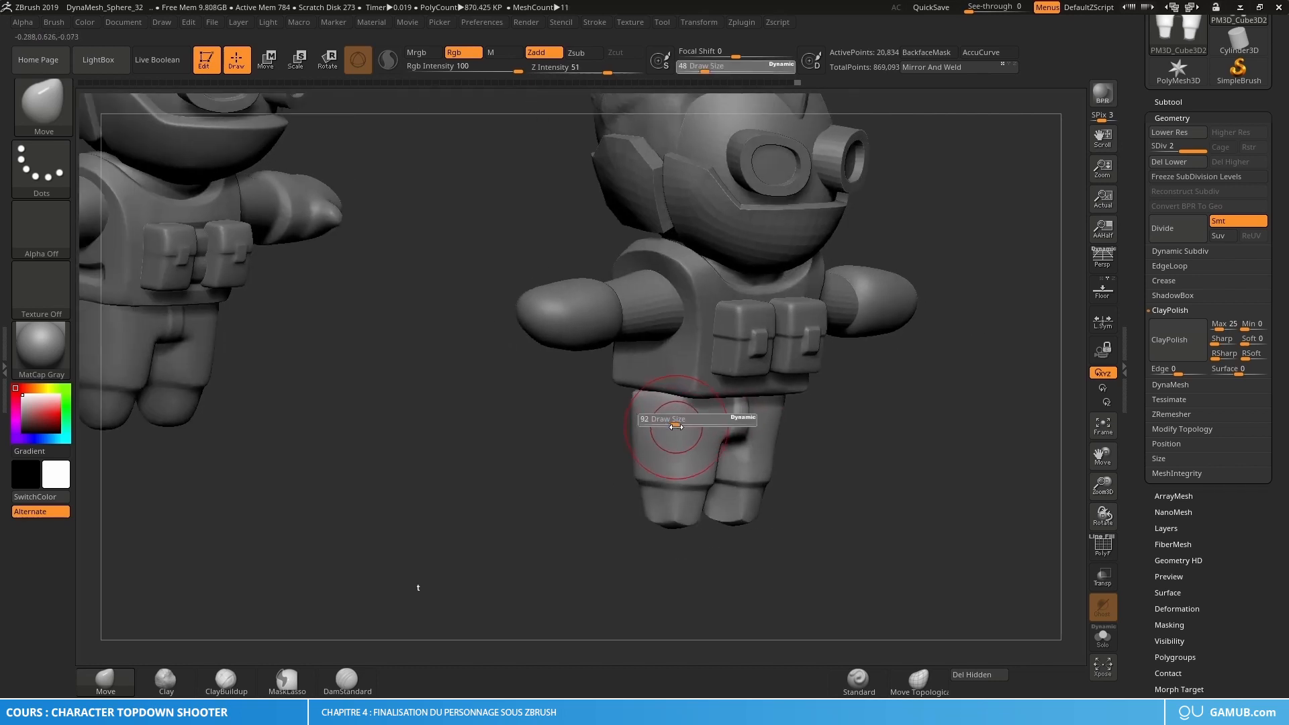
pyautogui.moveTo(598, 425); pyautogui.dragTo(664, 407)
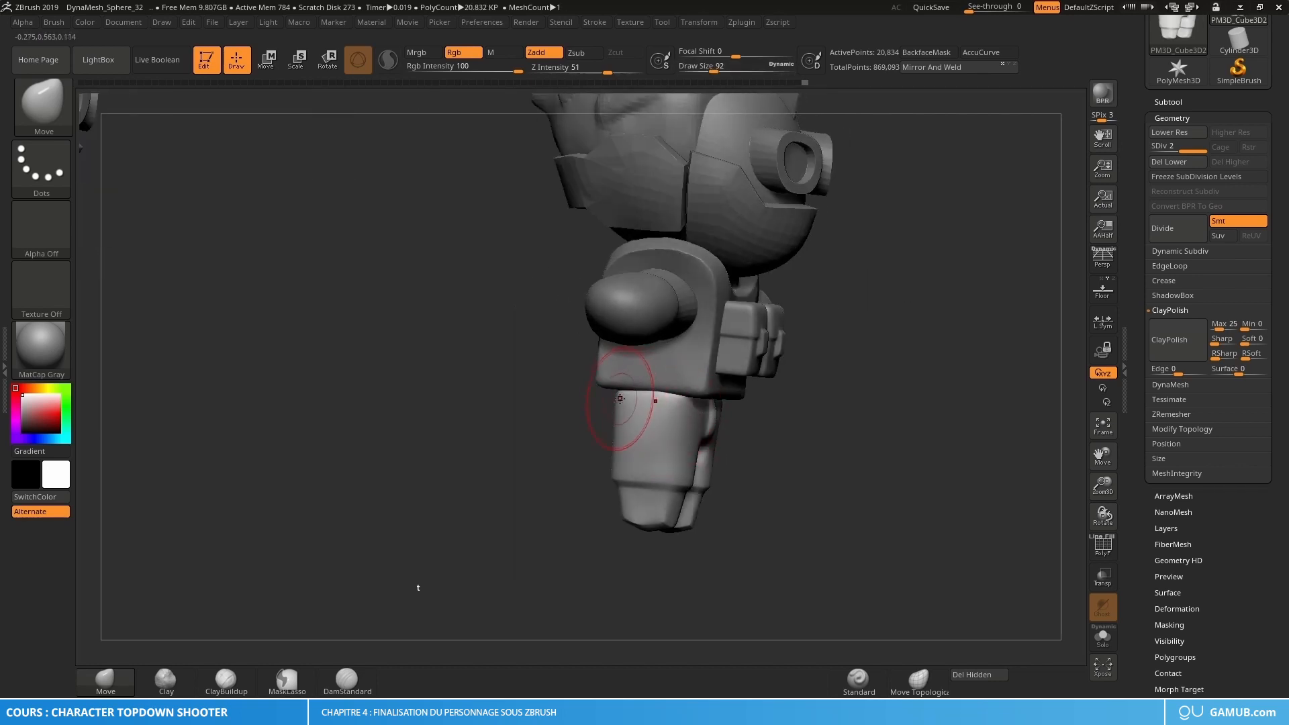
pyautogui.moveTo(620, 398)
pyautogui.mouseDown(button='right')
pyautogui.moveTo(694, 404)
pyautogui.moveTo(647, 403)
pyautogui.moveTo(642, 390)
pyautogui.moveTo(662, 456)
pyautogui.moveTo(631, 422)
pyautogui.moveTo(605, 435)
pyautogui.moveTo(606, 417)
pyautogui.mouseUp(button='right')
pyautogui.press('s')
pyautogui.click(635, 423)
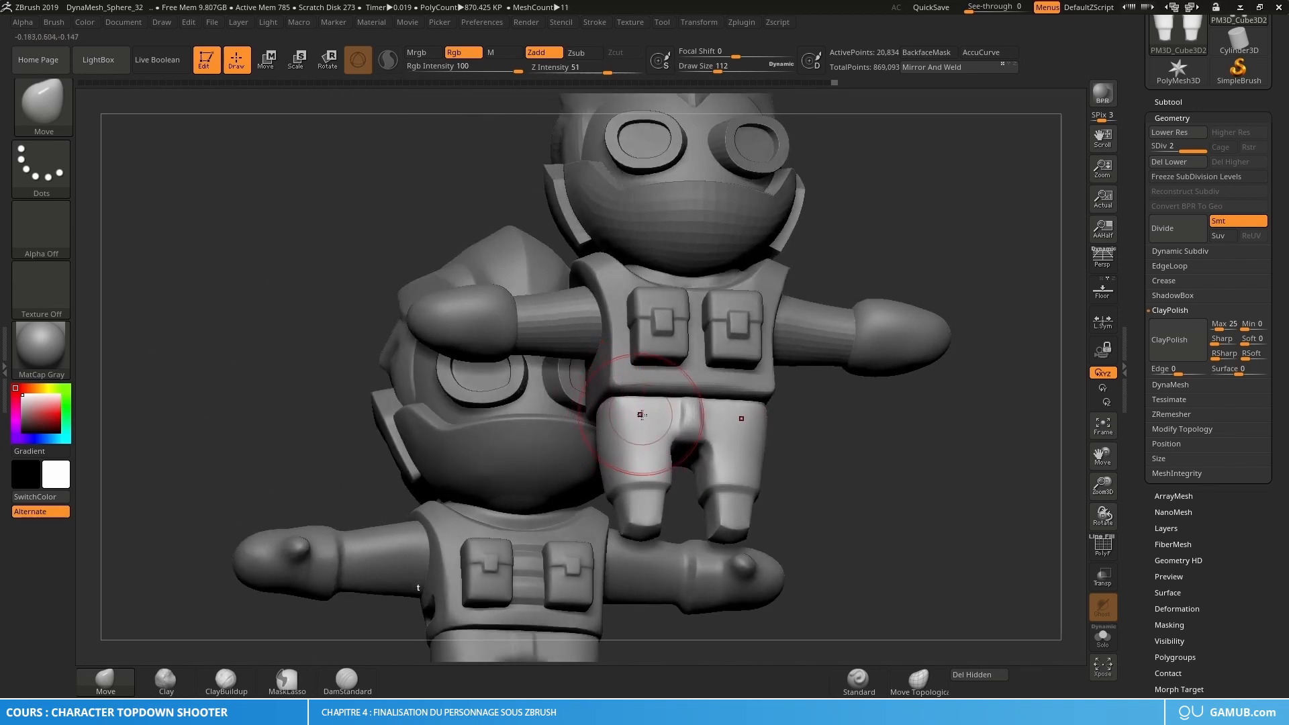
# Step: Scale the trousers slightly in depth from the side view and compare the whole figure with the reference character
pyautogui.moveTo(645, 411); pyautogui.dragTo(702, 420, button='right')
pyautogui.press('e')
pyautogui.moveTo(708, 377)
pyautogui.mouseDown(button='right')
pyautogui.moveTo(713, 418)
pyautogui.moveTo(695, 396)
pyautogui.moveTo(703, 401)
pyautogui.mouseUp(button='right')
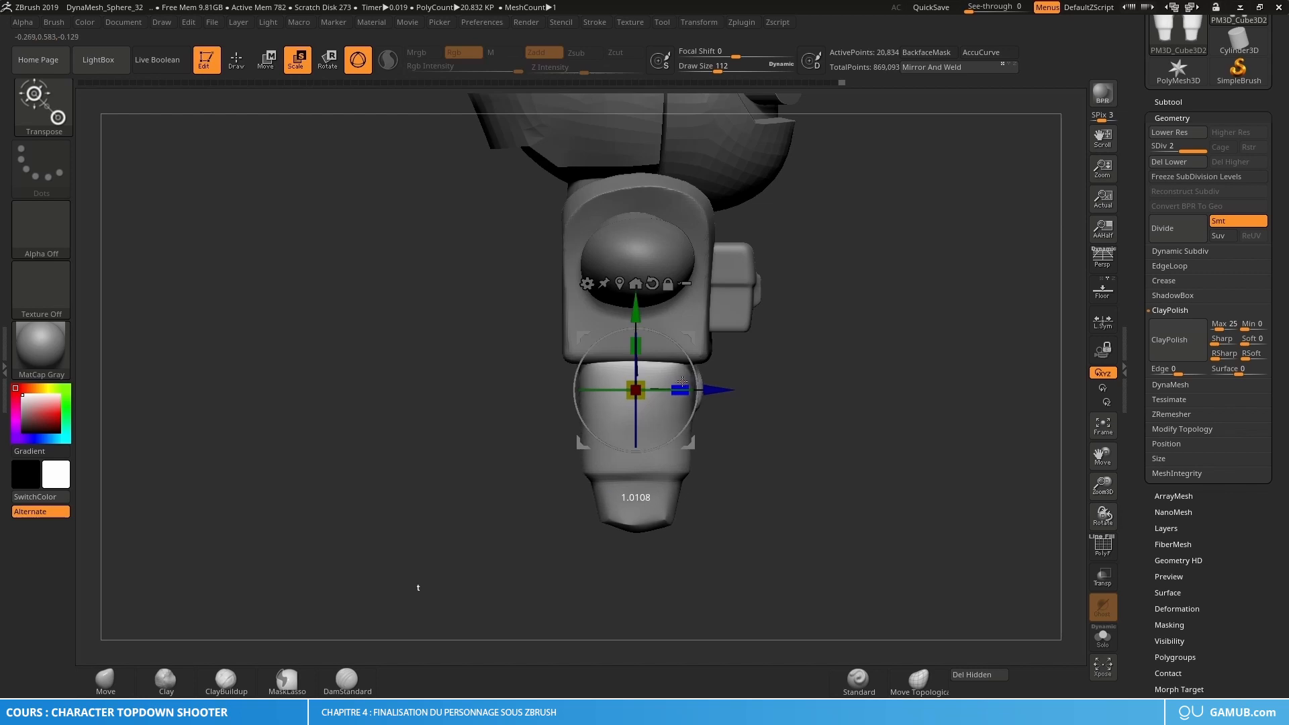
pyautogui.press('q')
pyautogui.moveTo(681, 381)
pyautogui.mouseDown(button='right')
pyautogui.moveTo(822, 373)
pyautogui.moveTo(820, 251)
pyautogui.moveTo(882, 314)
pyautogui.moveTo(880, 406)
pyautogui.moveTo(885, 315)
pyautogui.mouseUp(button='right')
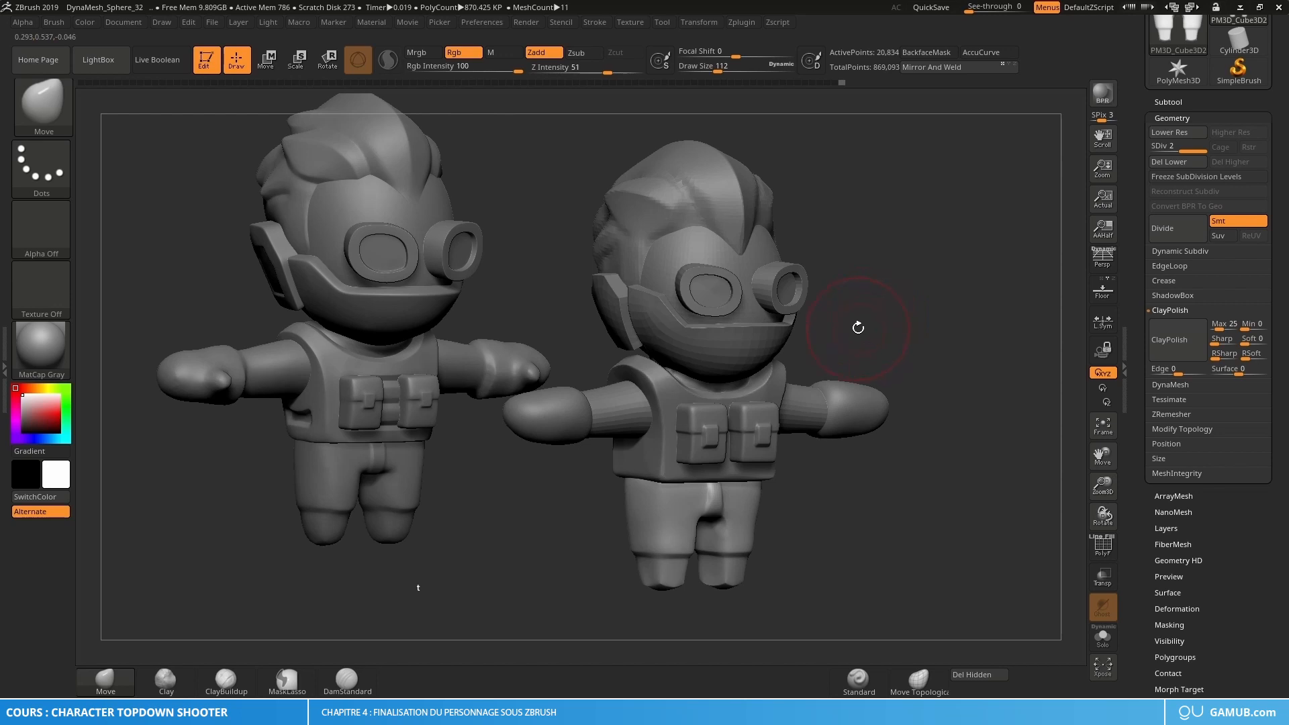
pyautogui.moveTo(860, 342); pyautogui.dragTo(876, 333, button='right')
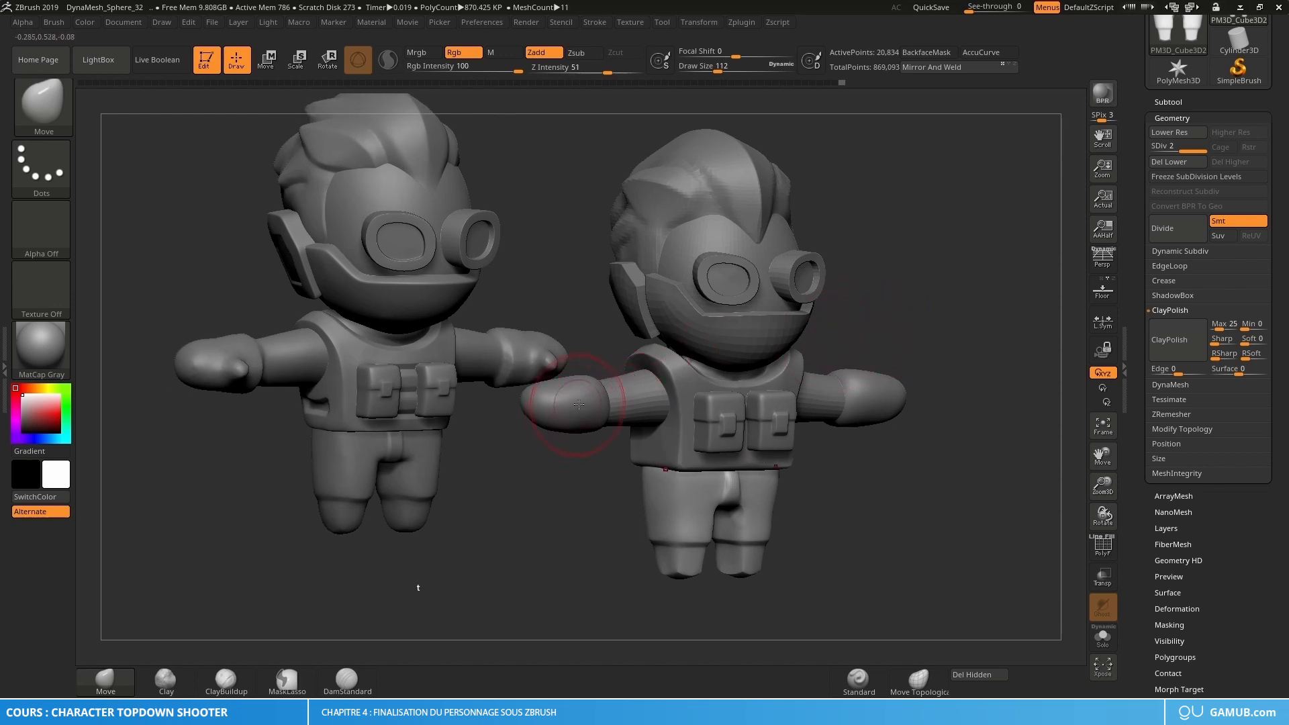
# Step: Select the hands, mask a small square patch on the front near the wrist at draw size 18, and invert the mask
pyautogui.keyDown('alt'); pyautogui.moveTo(583, 410); pyautogui.dragTo(604, 394, button='right'); pyautogui.keyUp('alt')
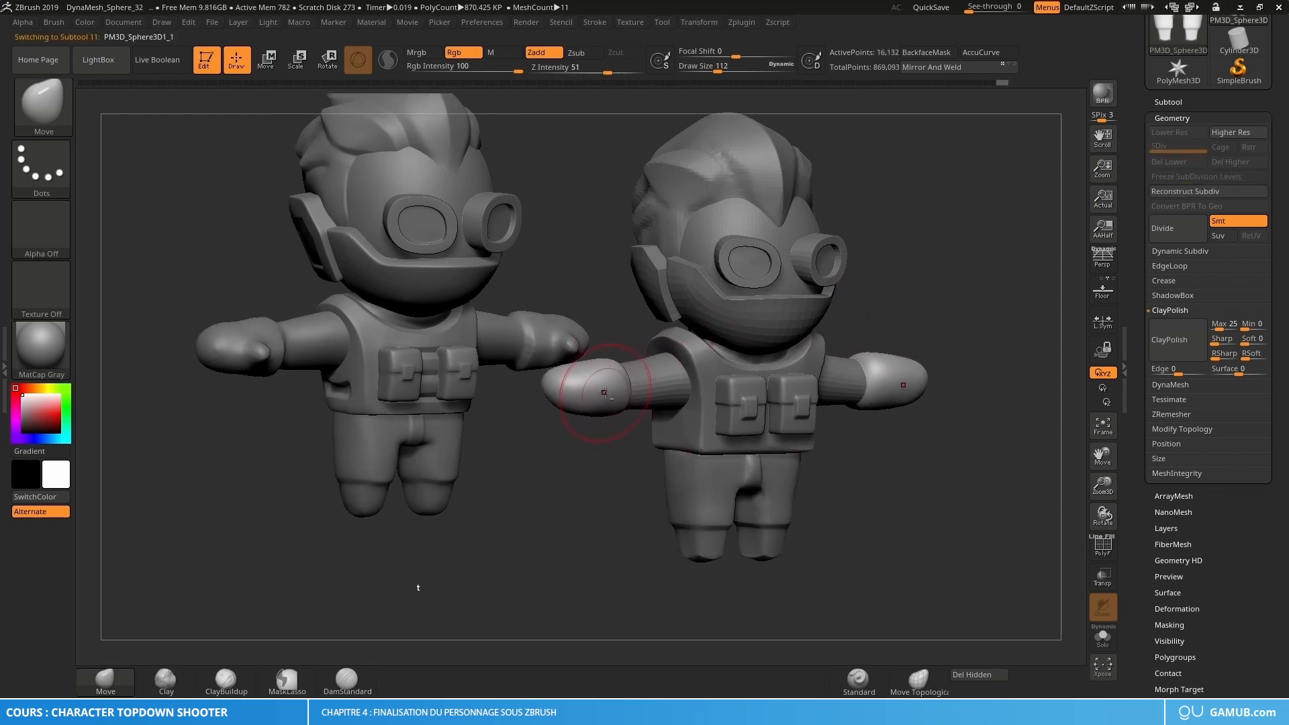
pyautogui.press('s')
pyautogui.moveTo(603, 394); pyautogui.dragTo(594, 393)
pyautogui.moveTo(610, 389)
pyautogui.mouseDown(button='right')
pyautogui.moveTo(601, 417)
pyautogui.moveTo(581, 380)
pyautogui.moveTo(590, 426)
pyautogui.moveTo(605, 421)
pyautogui.mouseUp(button='right')
pyautogui.write('s45')
pyautogui.press('Return')
pyautogui.press('s')
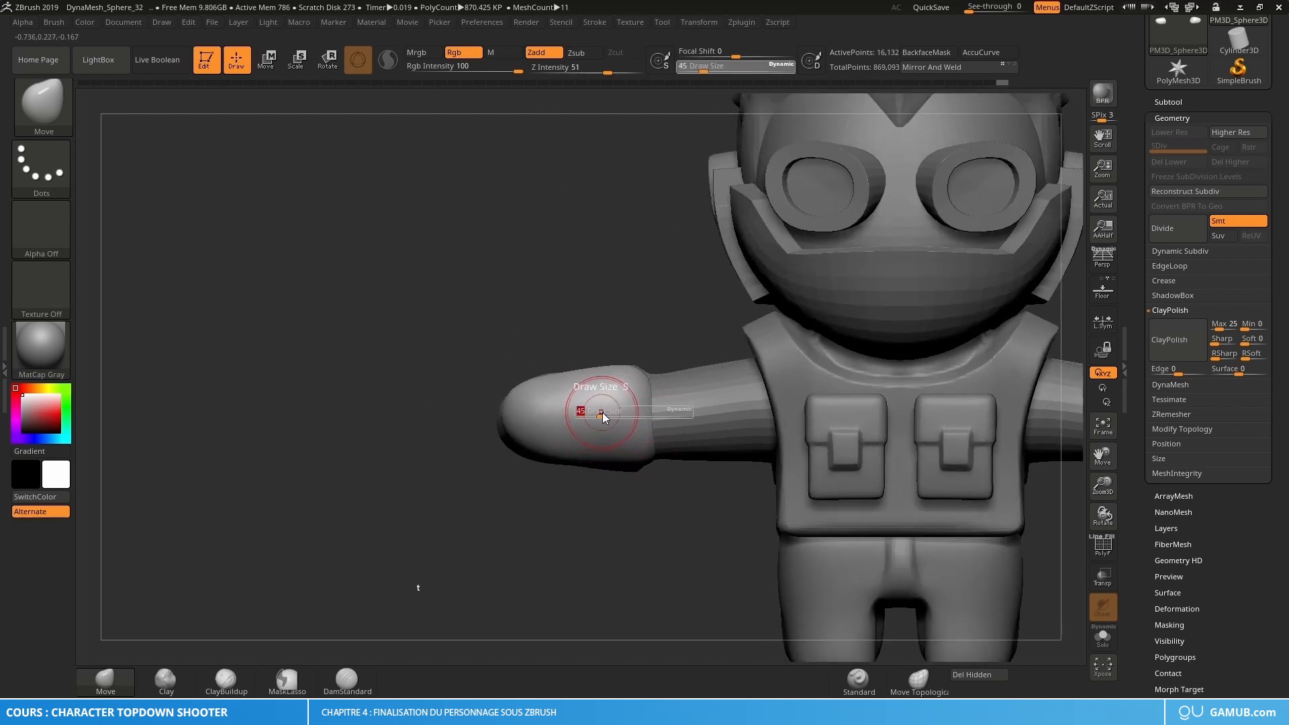
pyautogui.moveTo(595, 414); pyautogui.dragTo(593, 413)
pyautogui.press('ctrl')
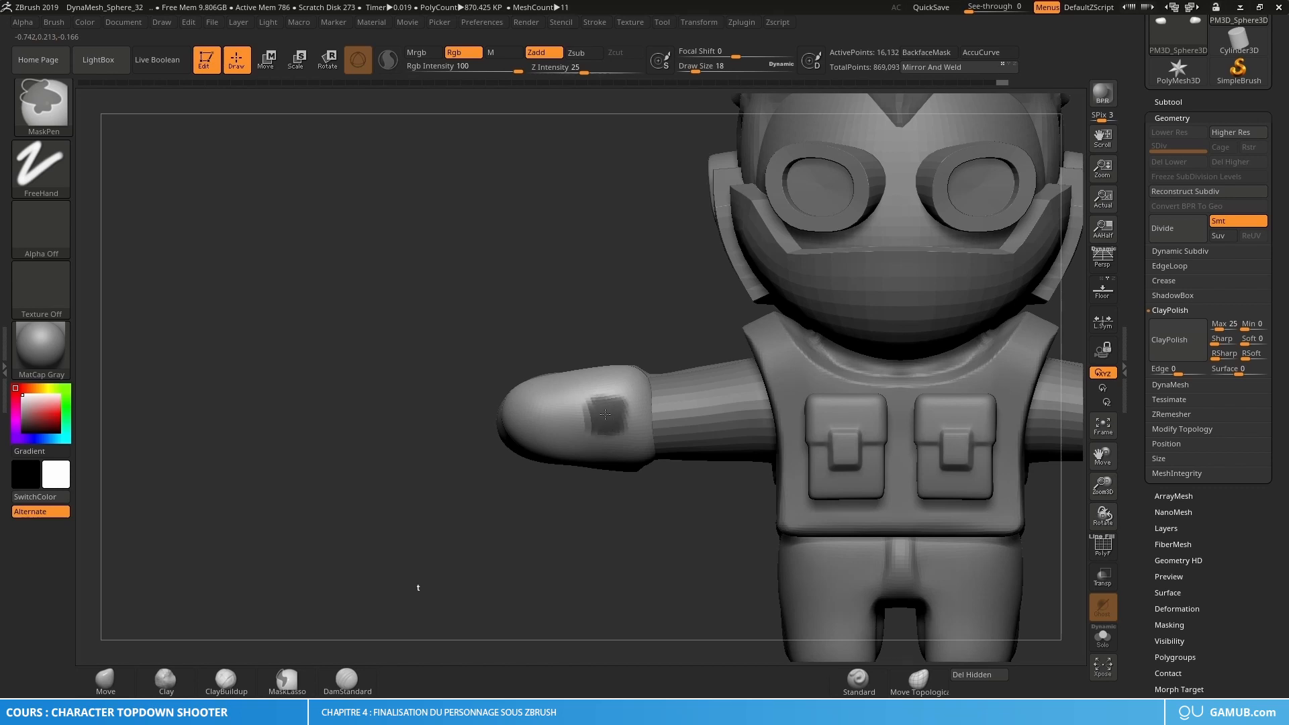
pyautogui.keyDown('ctrl'); pyautogui.click(628, 521); pyautogui.keyUp('ctrl')
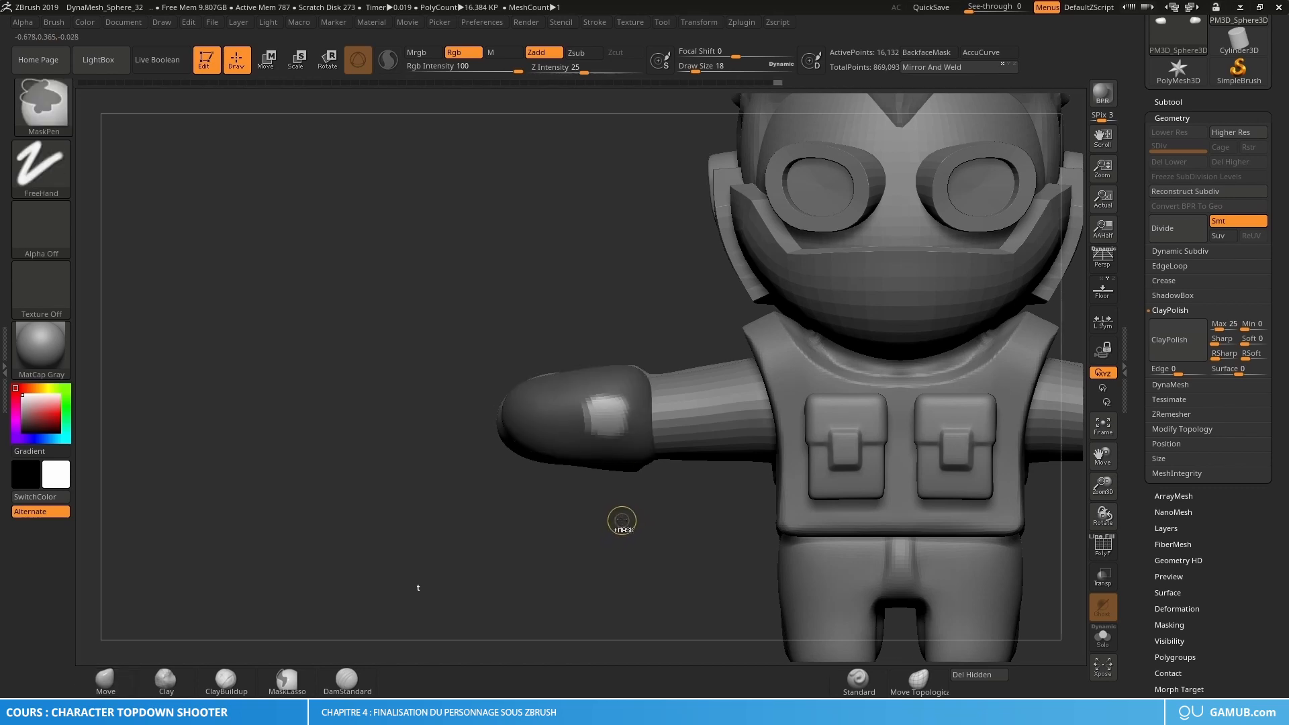
pyautogui.keyDown('ctrl'); pyautogui.click(628, 523); pyautogui.keyUp('ctrl')
# Step: Pull the unmasked patches of the hands forward by about 0.1 to extrude thumbs
pyautogui.moveTo(617, 512); pyautogui.dragTo(566, 433)
pyautogui.press('w')
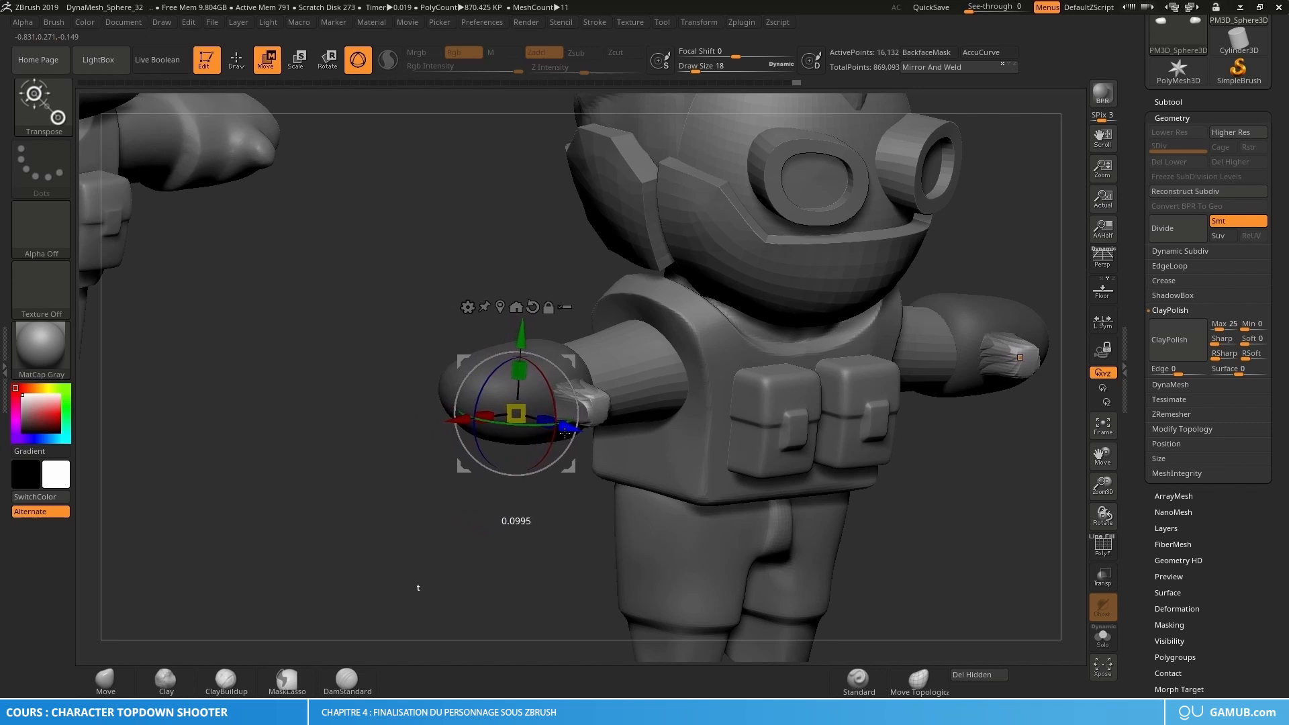
pyautogui.press('q')
pyautogui.moveTo(581, 519); pyautogui.dragTo(628, 513)
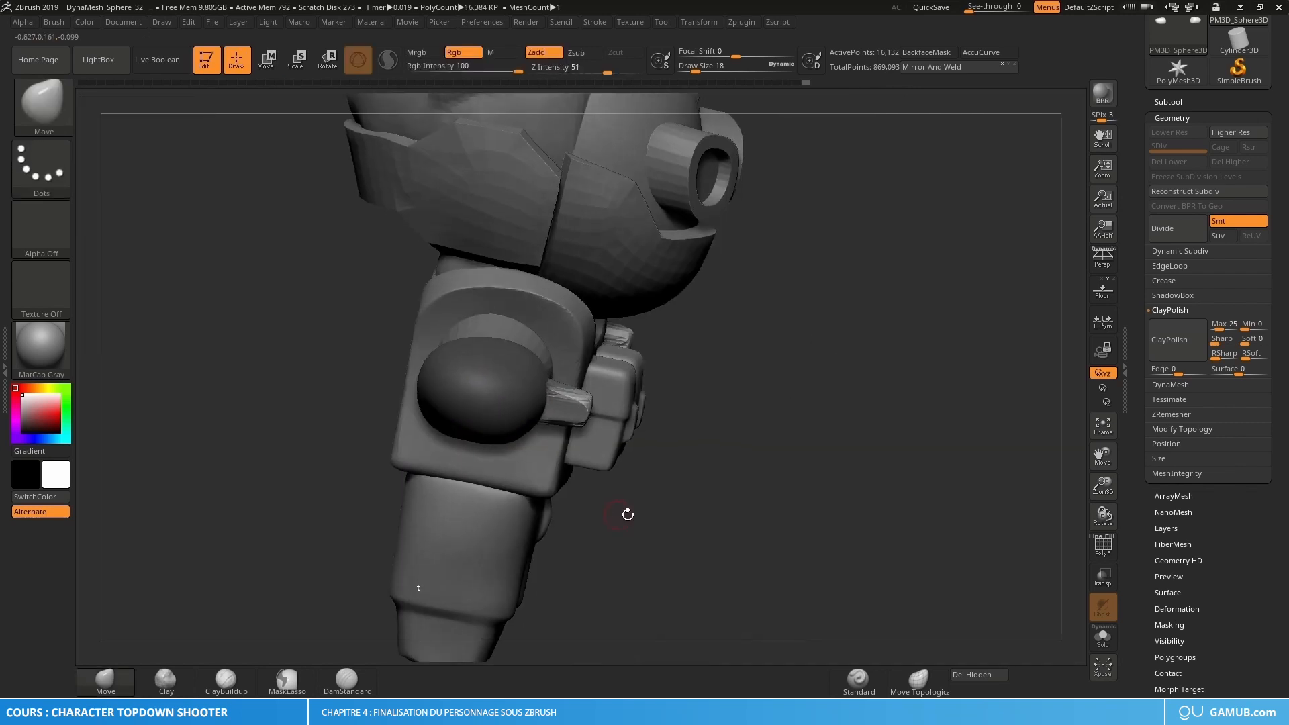
# Step: Check the stretched thumb polygons in wireframe and remesh the hands with DynaMesh at resolution 128
pyautogui.moveTo(642, 465)
pyautogui.keyDown('alt'); pyautogui.mouseDown()
pyautogui.moveTo(628, 485)
pyautogui.moveTo(541, 426)
pyautogui.mouseUp(); pyautogui.keyUp('alt')
pyautogui.hotkey('shift', 'f')
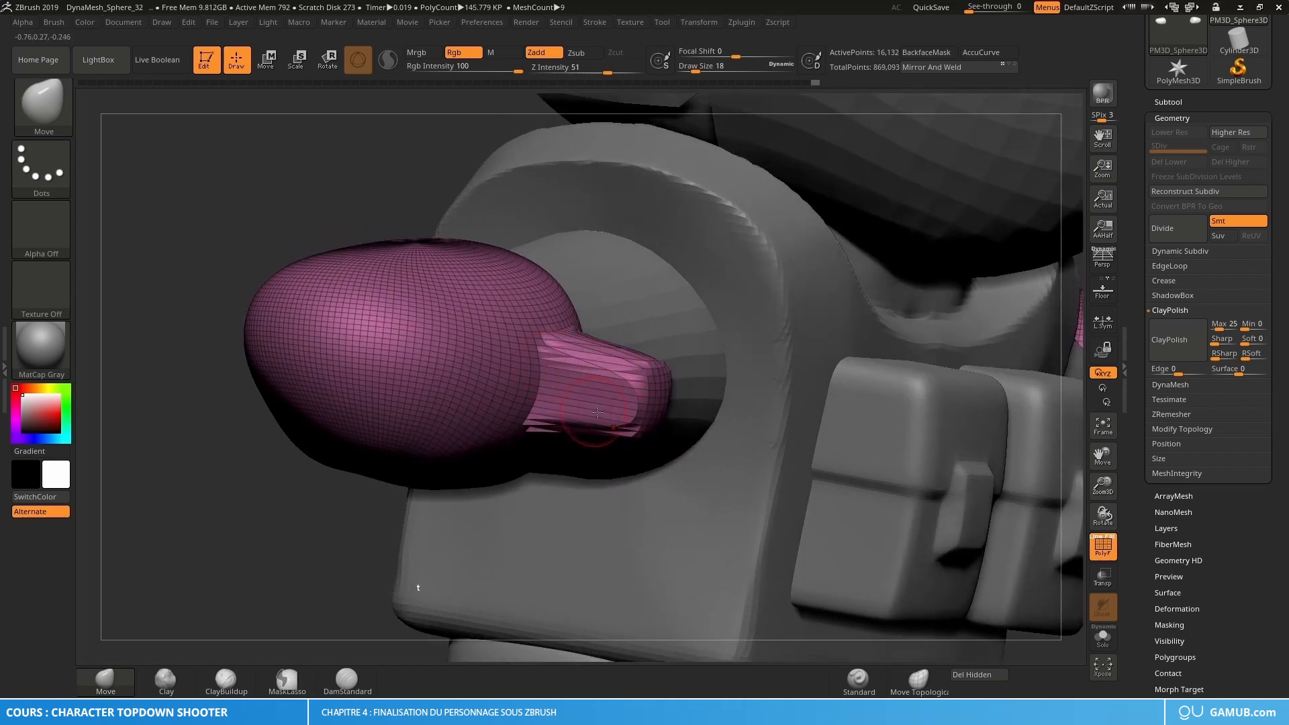
pyautogui.keyDown('ctrl'); pyautogui.moveTo(618, 401); pyautogui.dragTo(897, 346, button='right'); pyautogui.keyUp('ctrl')
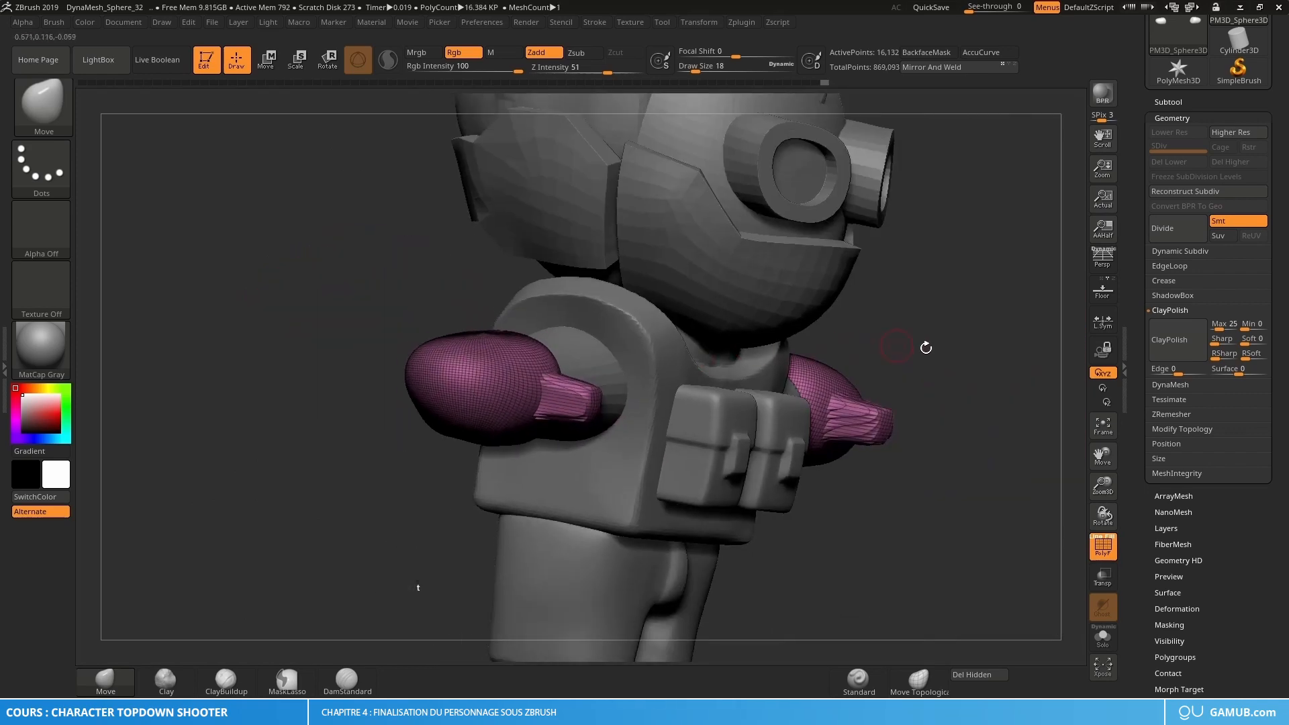
pyautogui.click(1171, 385)
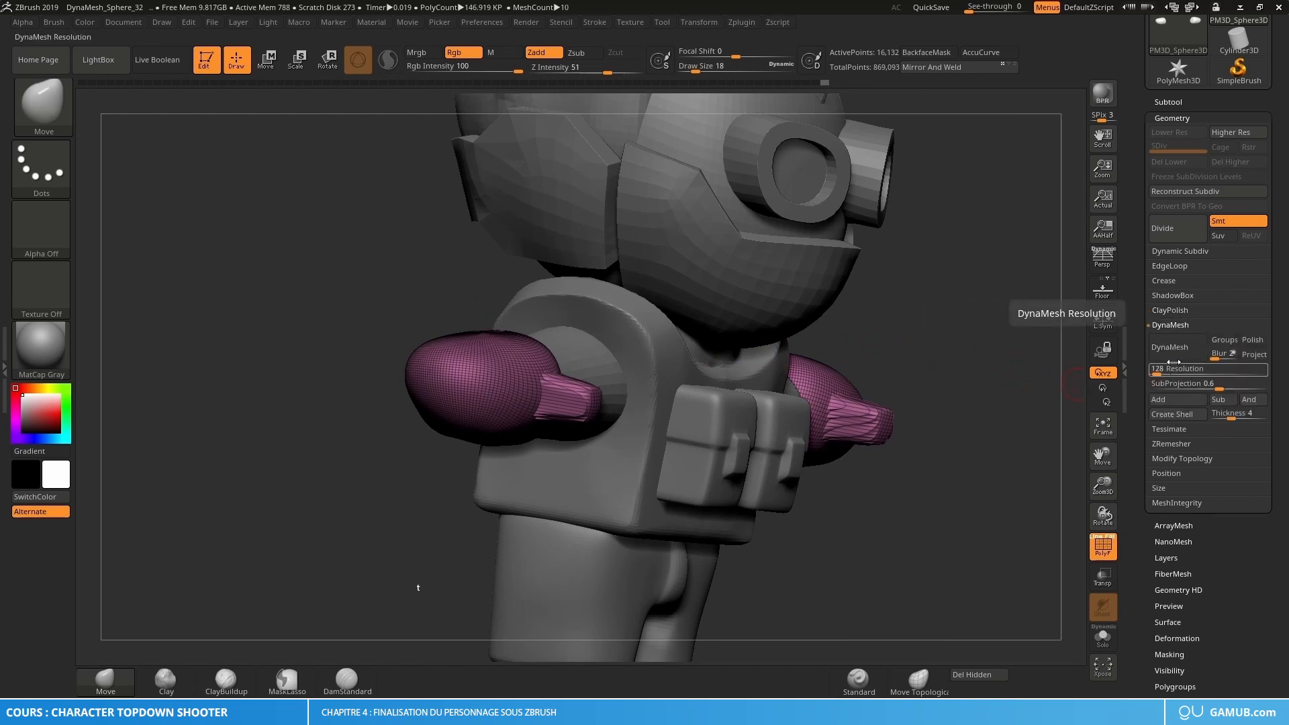
pyautogui.click(1175, 351)
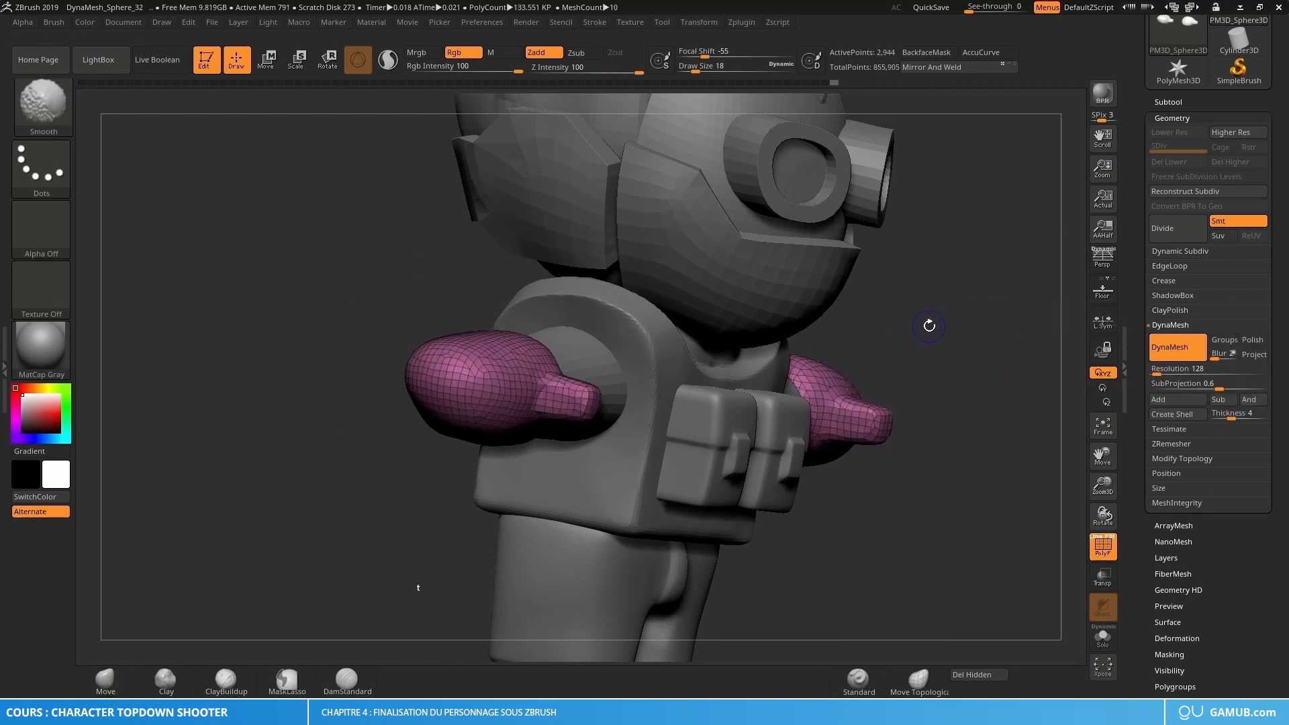
pyautogui.keyDown('ctrl'); pyautogui.click(929, 323); pyautogui.keyUp('ctrl')
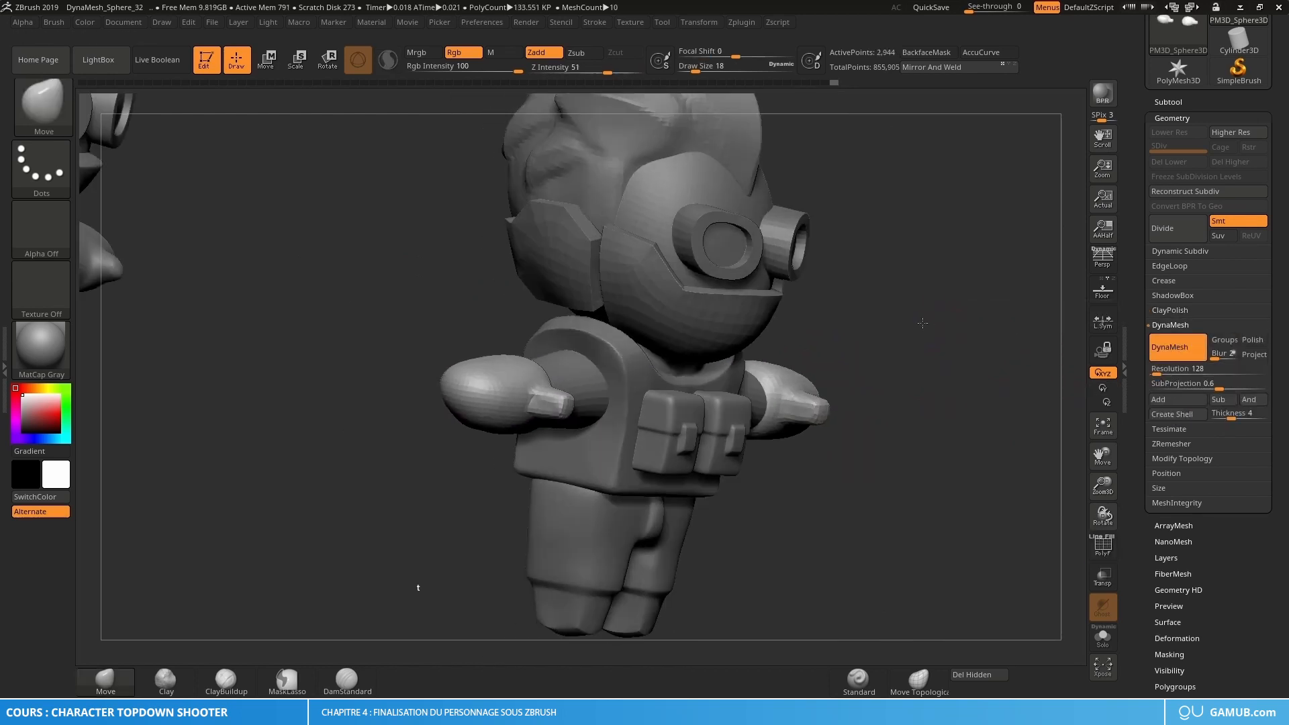
pyautogui.moveTo(923, 323)
pyautogui.mouseDown(button='right')
pyautogui.moveTo(909, 320)
pyautogui.moveTo(944, 322)
pyautogui.mouseUp(button='right')
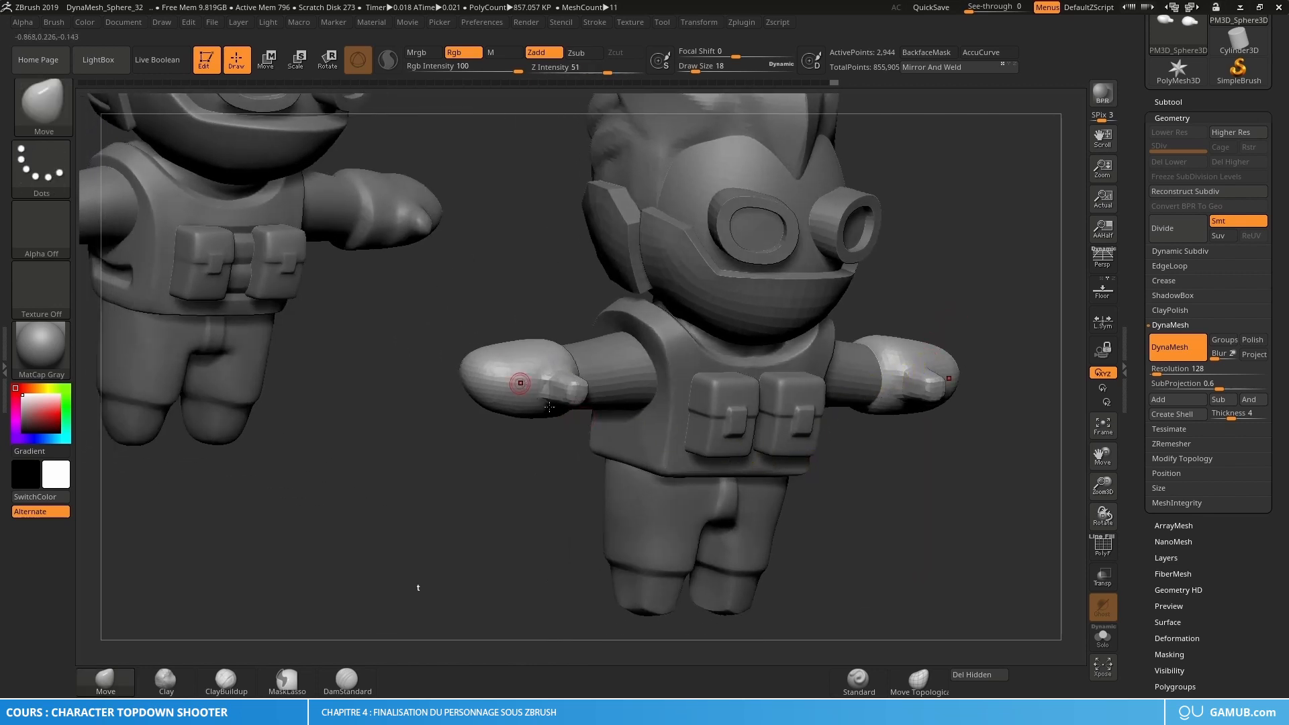
# Step: Subdivide the hands once to level 2 and apply ClayPolish to soften the thumbs' transition
pyautogui.keyDown('ctrl'); pyautogui.moveTo(521, 382); pyautogui.dragTo(529, 404, button='right'); pyautogui.keyUp('ctrl')
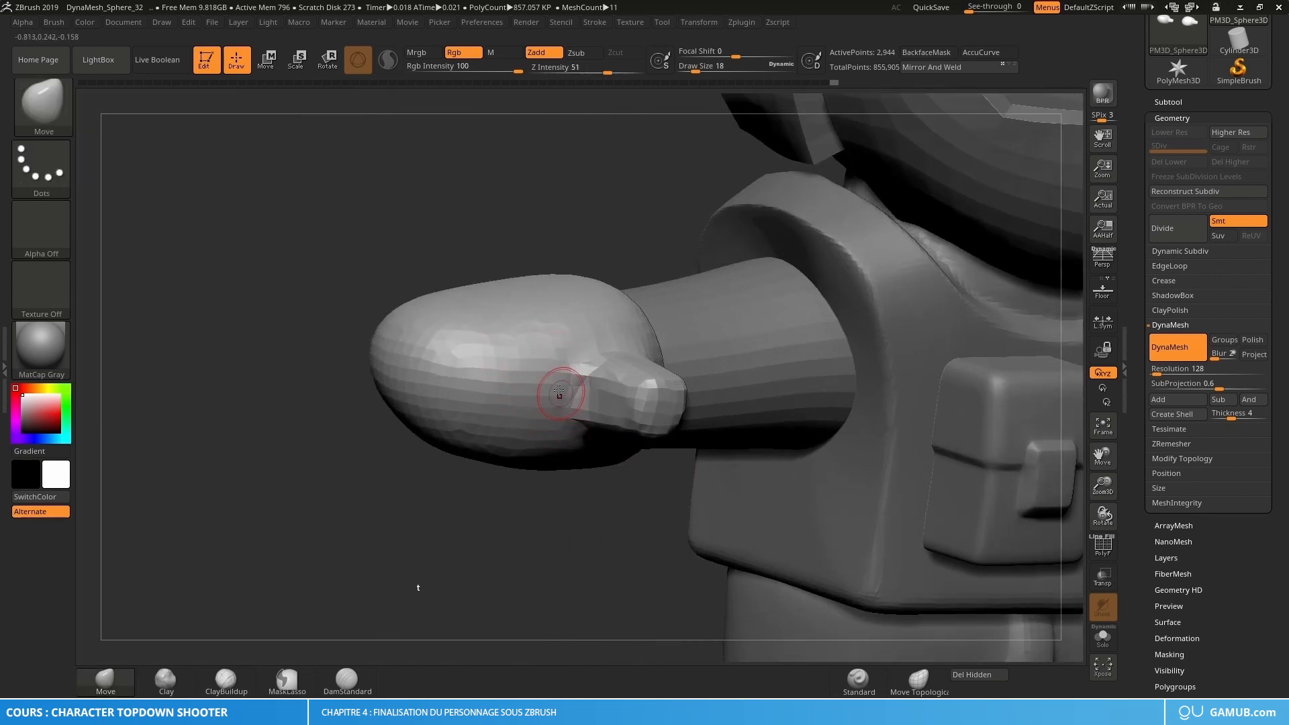
pyautogui.hotkey('ctrl', 'd')
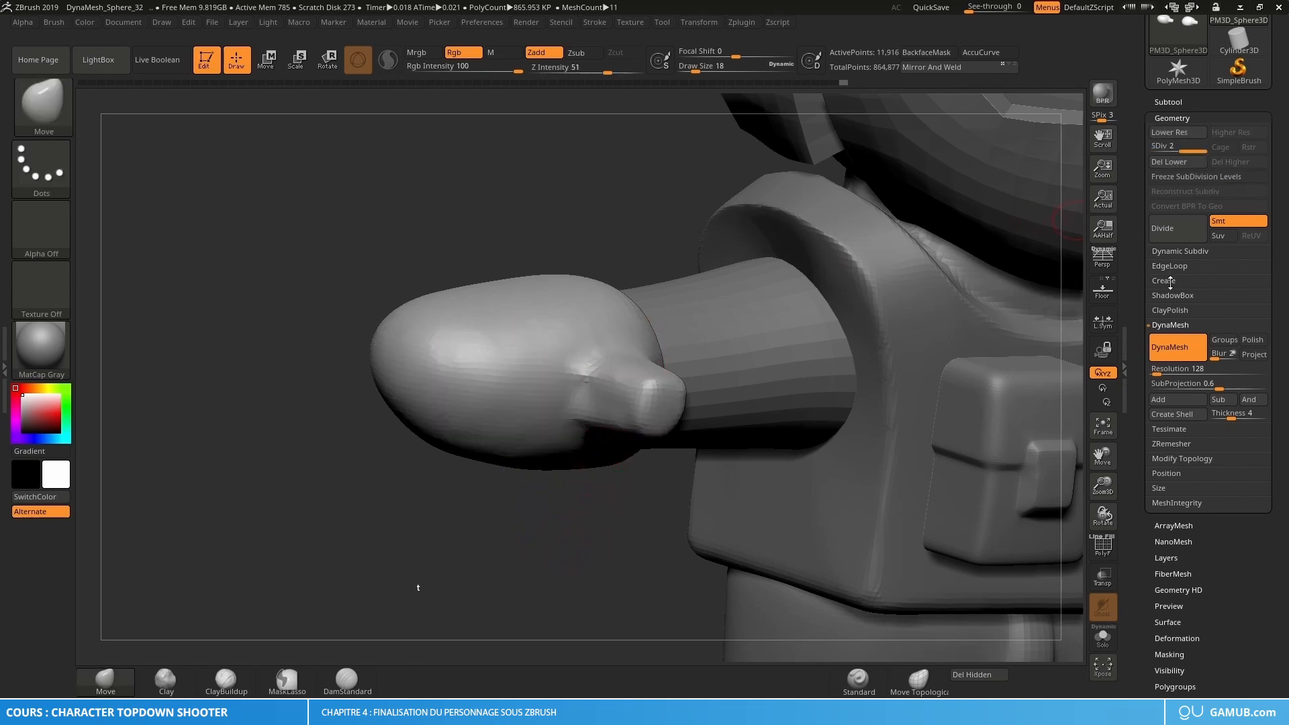
pyautogui.click(1176, 310)
pyautogui.click(1180, 354)
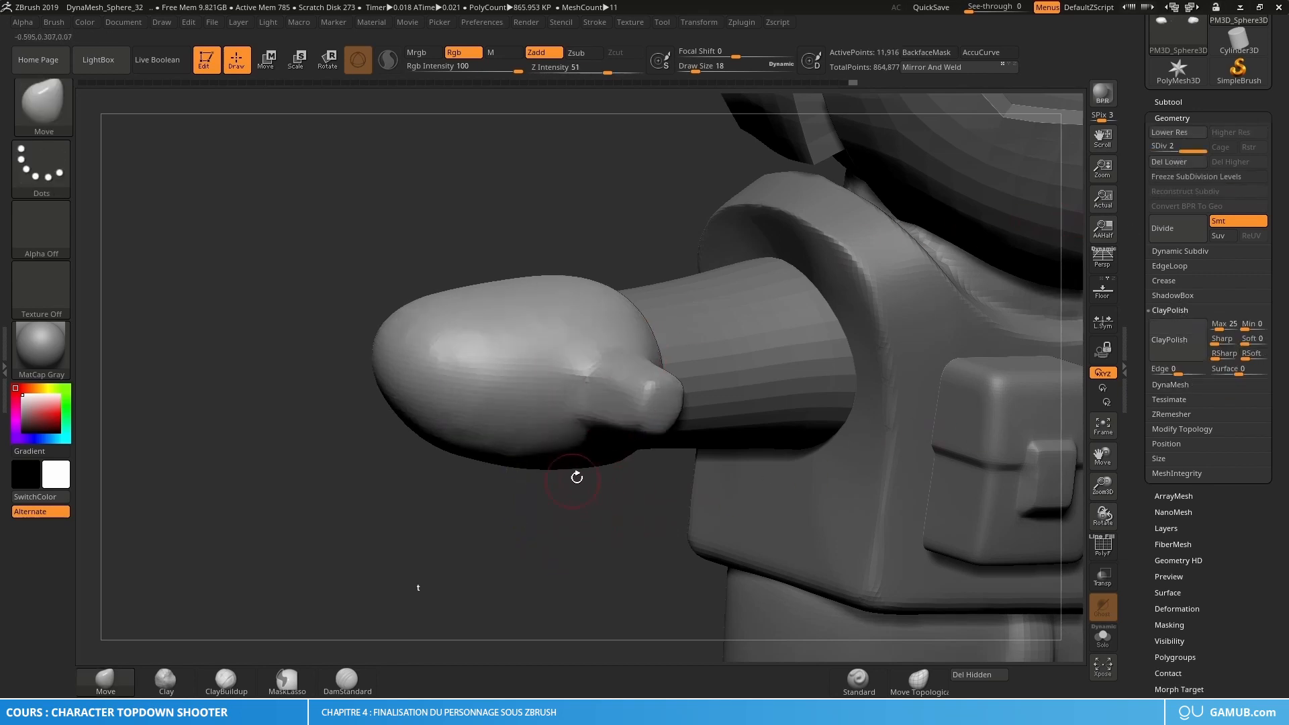
# Step: Smooth the surface of the mitten hands at draw size 48
pyautogui.press('ctrl')
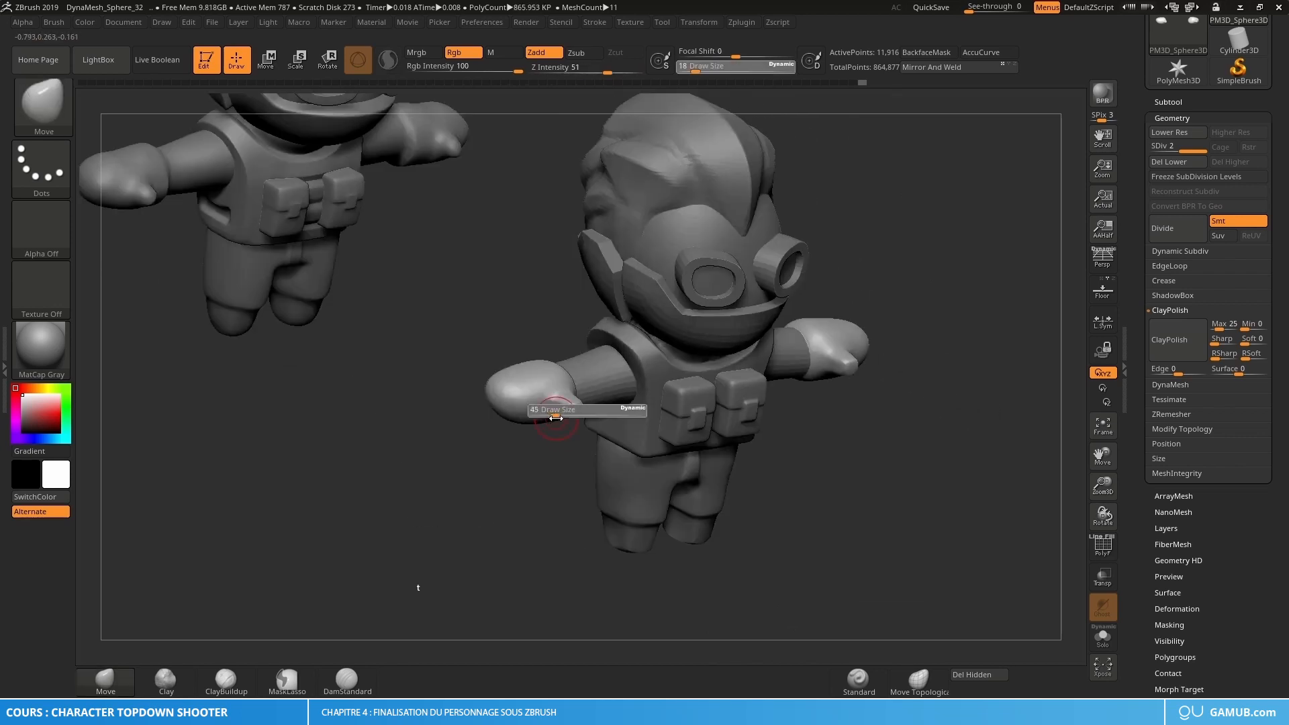
pyautogui.press('shift')
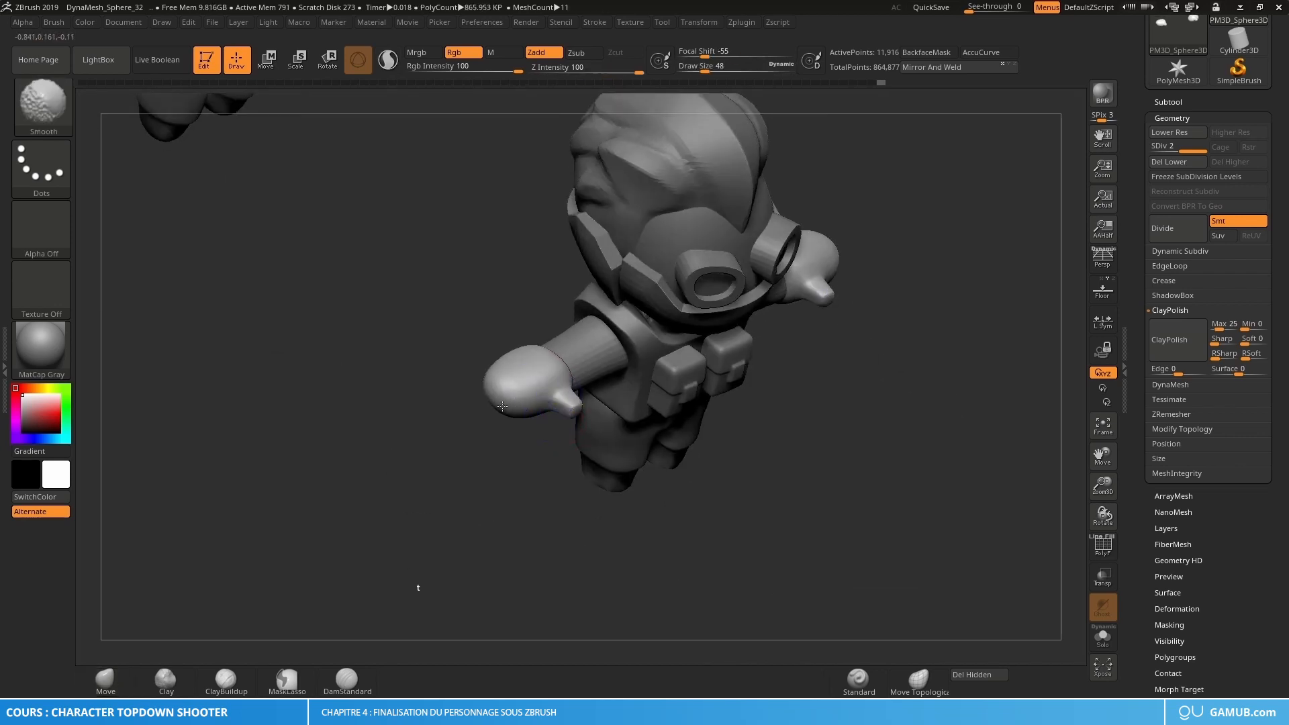
pyautogui.keyDown('shift'); pyautogui.moveTo(512, 368); pyautogui.dragTo(524, 389); pyautogui.keyUp('shift')
pyautogui.moveTo(584, 433)
pyautogui.mouseDown()
pyautogui.moveTo(512, 425)
pyautogui.moveTo(470, 440)
pyautogui.mouseUp()
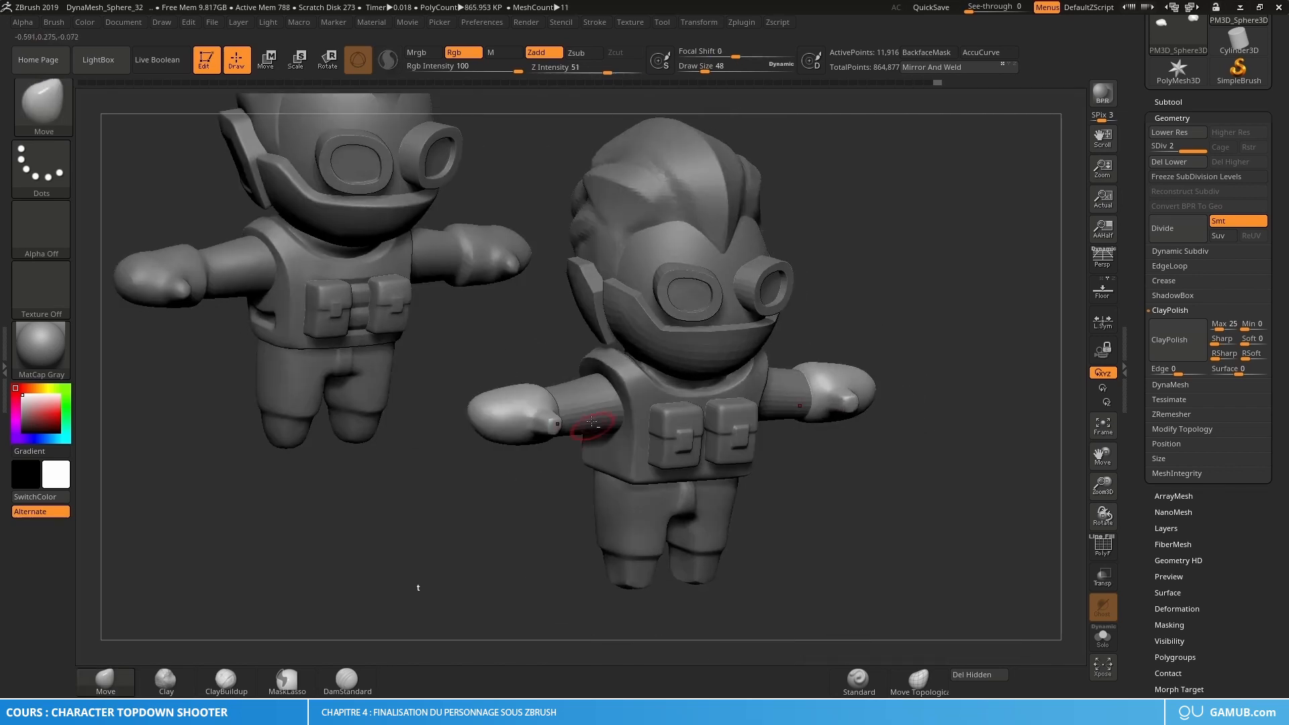
# Step: Select the arm cylinders, subdivide them to level 4, and compare the figure with the reference character
pyautogui.keyDown('alt'); pyautogui.click(585, 410); pyautogui.keyUp('alt')
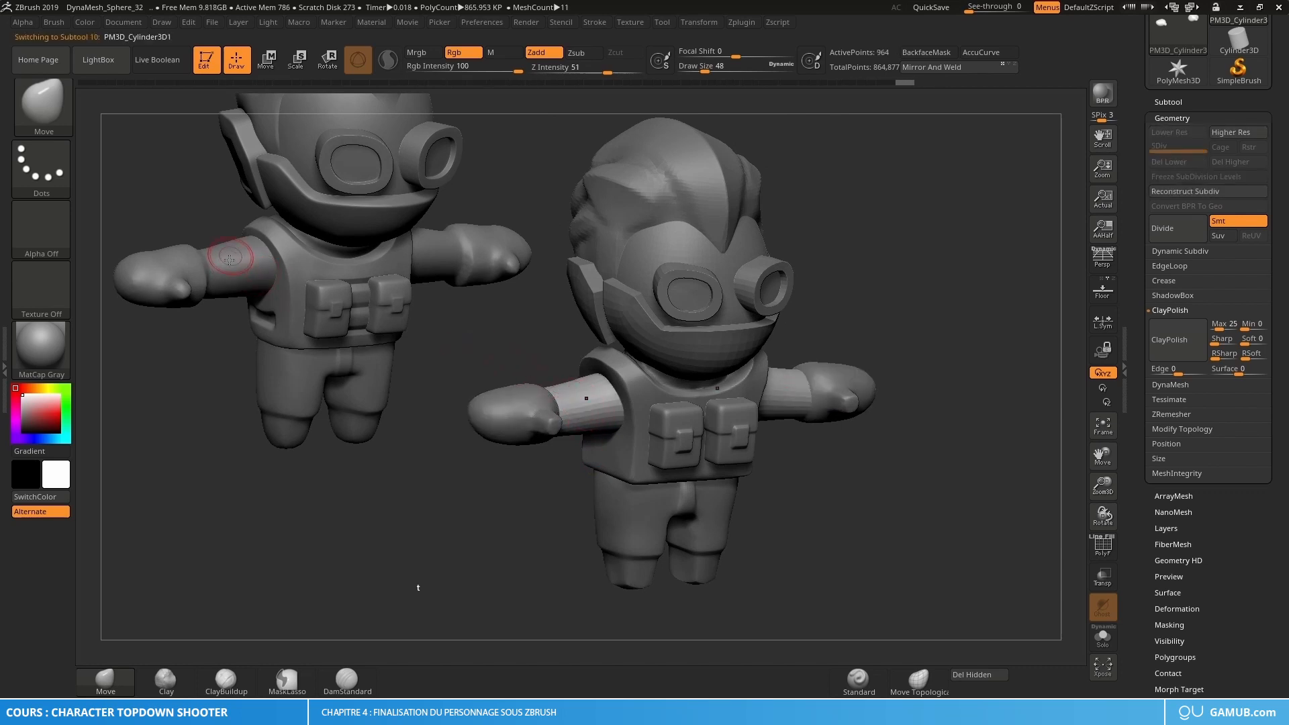
pyautogui.keyDown('ctrl'); pyautogui.moveTo(588, 408); pyautogui.dragTo(598, 385, button='right'); pyautogui.keyUp('ctrl')
pyautogui.keyDown('alt'); pyautogui.moveTo(661, 446); pyautogui.dragTo(620, 402, button='right'); pyautogui.keyUp('alt')
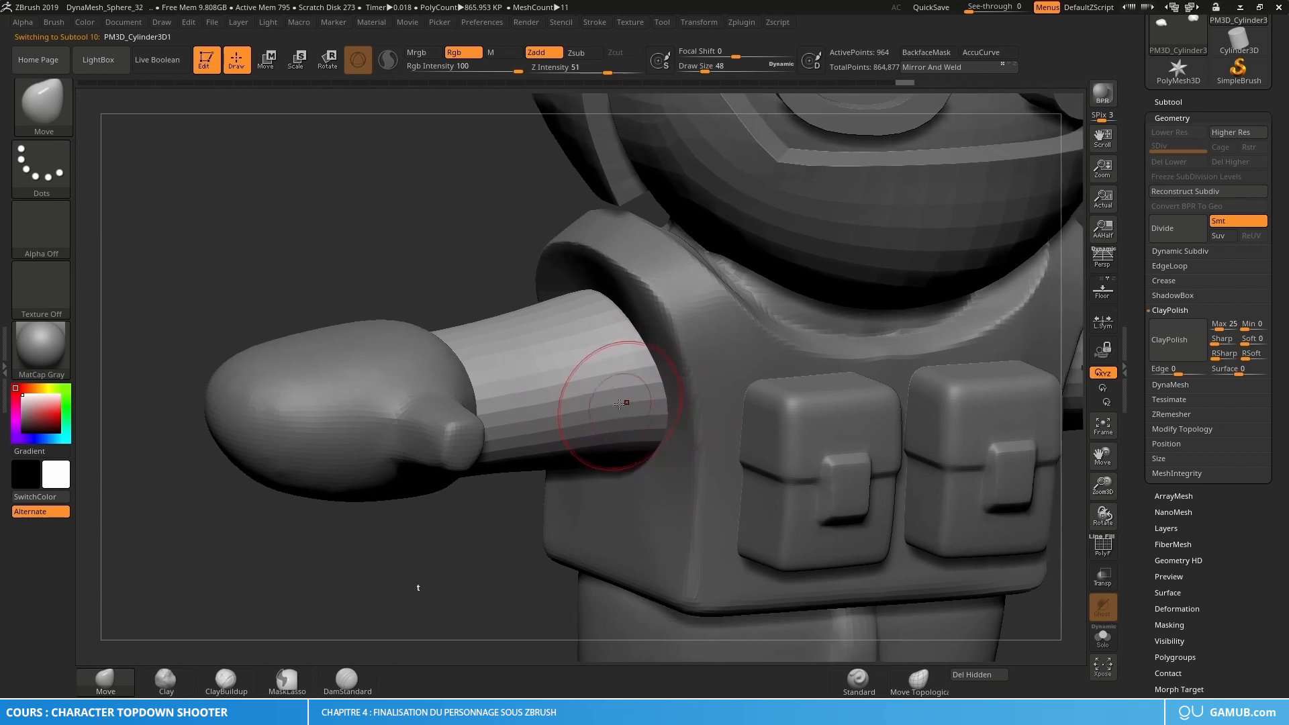
pyautogui.hotkey('ctrl', 'd')
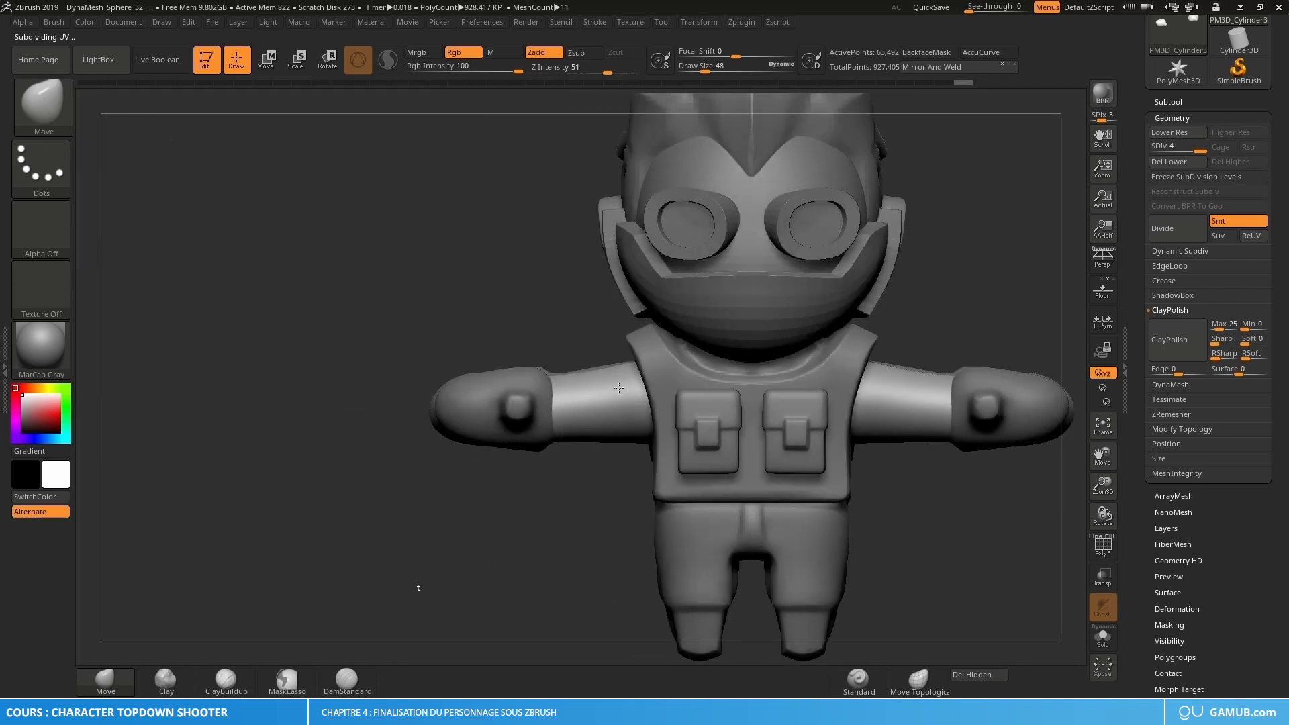
pyautogui.moveTo(618, 387); pyautogui.dragTo(591, 368, button='right')
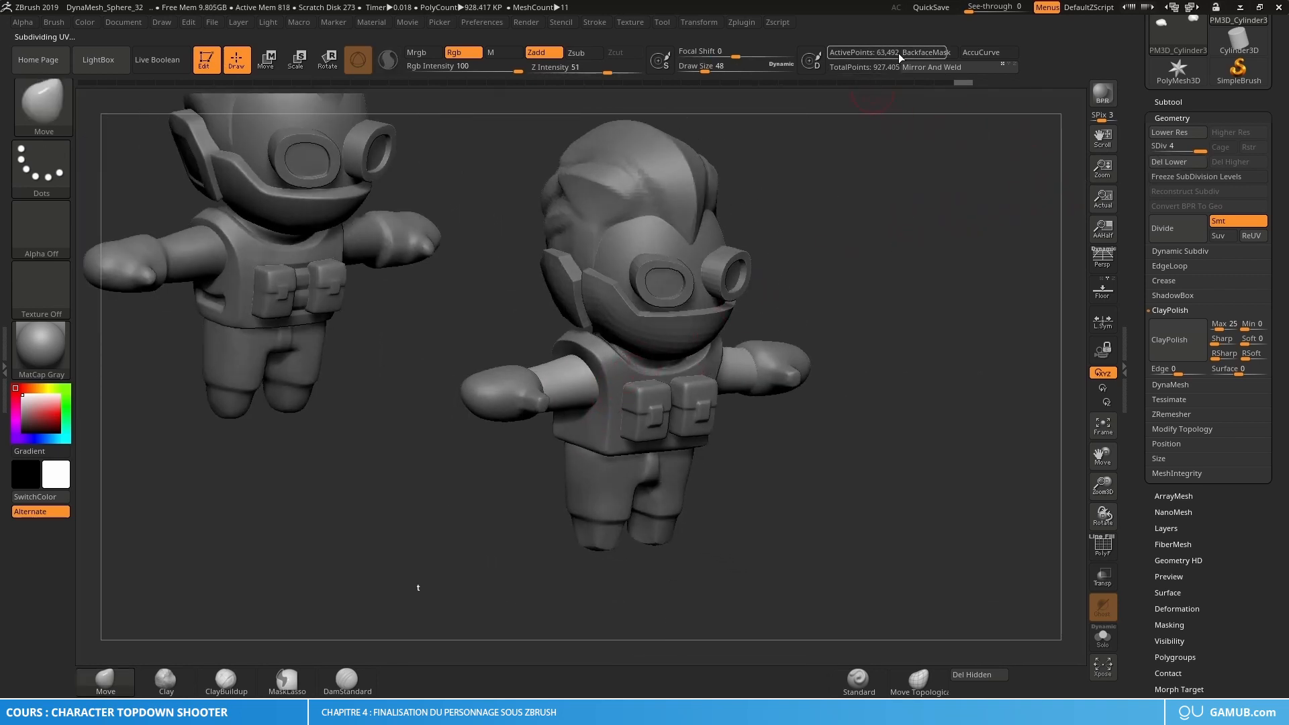
pyautogui.moveTo(796, 324); pyautogui.dragTo(826, 313, button='right')
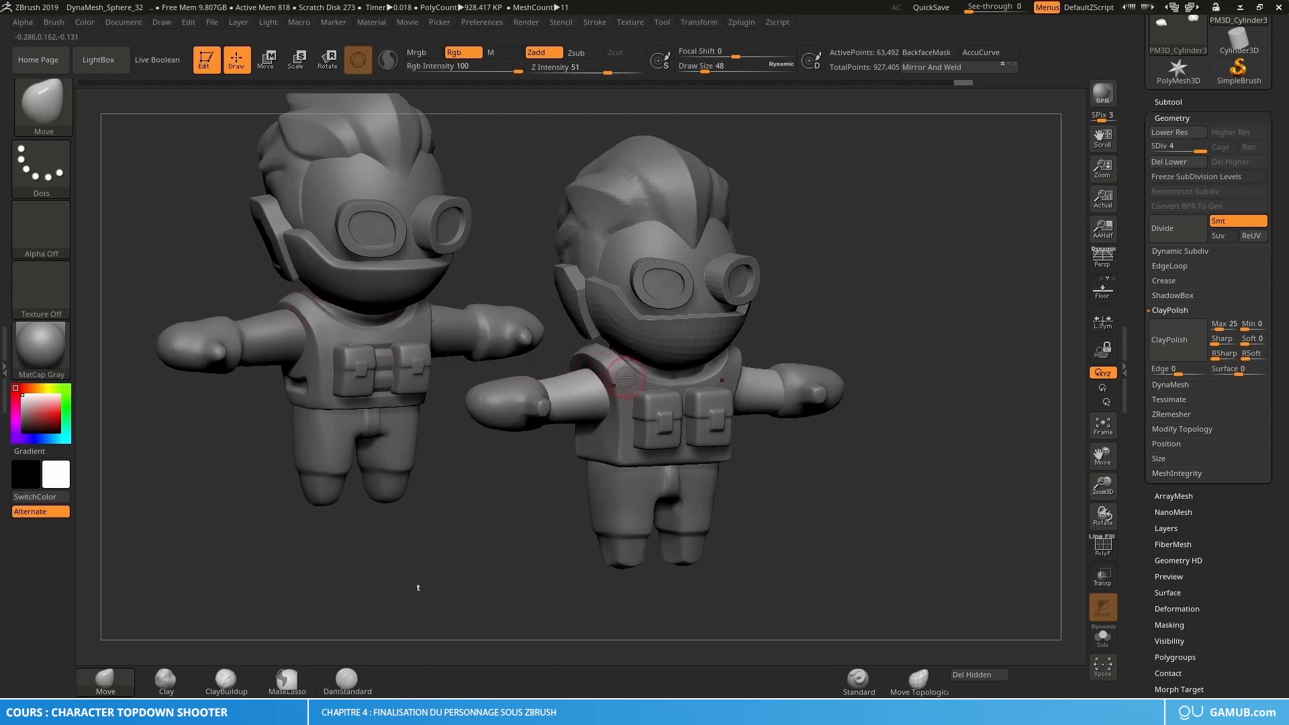
# Step: Select the vest and reshape its shoulder rims with the Move brush at draw sizes 120 and 100
pyautogui.keyDown('alt'); pyautogui.click(605, 381); pyautogui.keyUp('alt')
pyautogui.moveTo(588, 368)
pyautogui.keyDown('ctrl'); pyautogui.mouseDown(button='right')
pyautogui.moveTo(558, 375)
pyautogui.moveTo(604, 369)
pyautogui.mouseUp(button='right'); pyautogui.keyUp('ctrl')
pyautogui.press('s')
pyautogui.moveTo(598, 375); pyautogui.dragTo(614, 376)
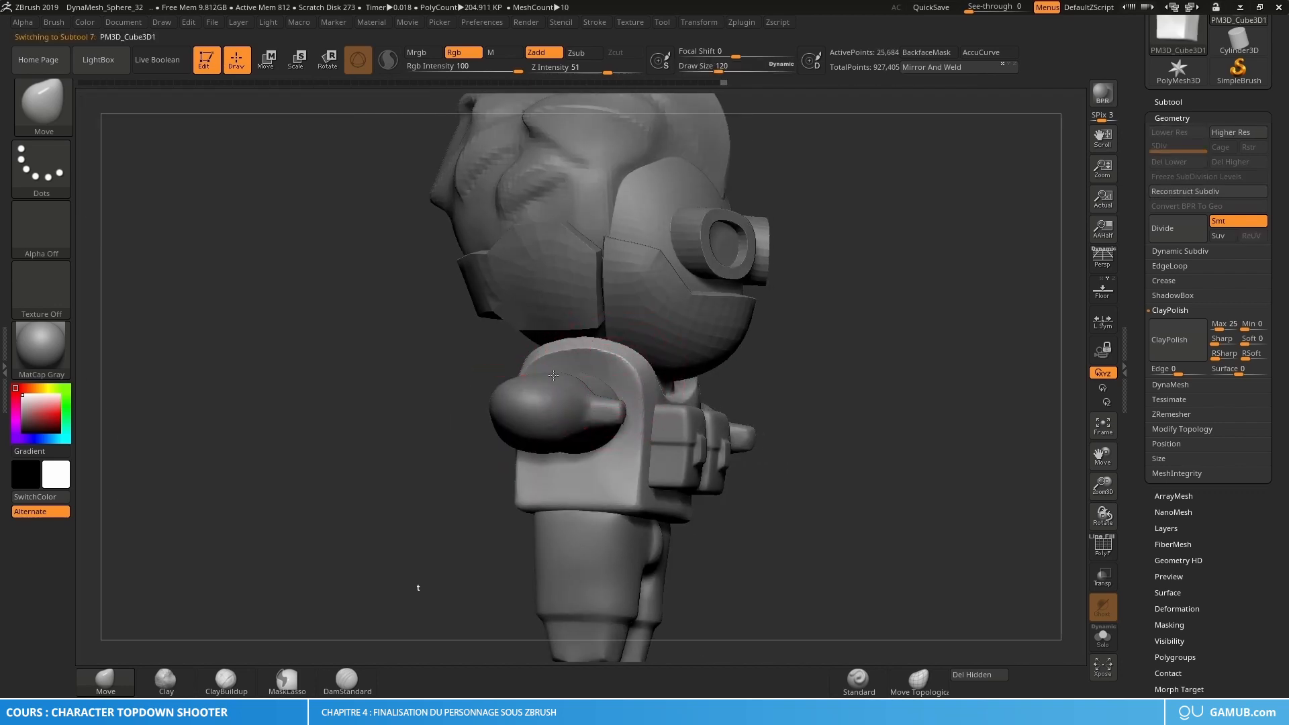
pyautogui.moveTo(614, 376); pyautogui.dragTo(535, 369, button='right')
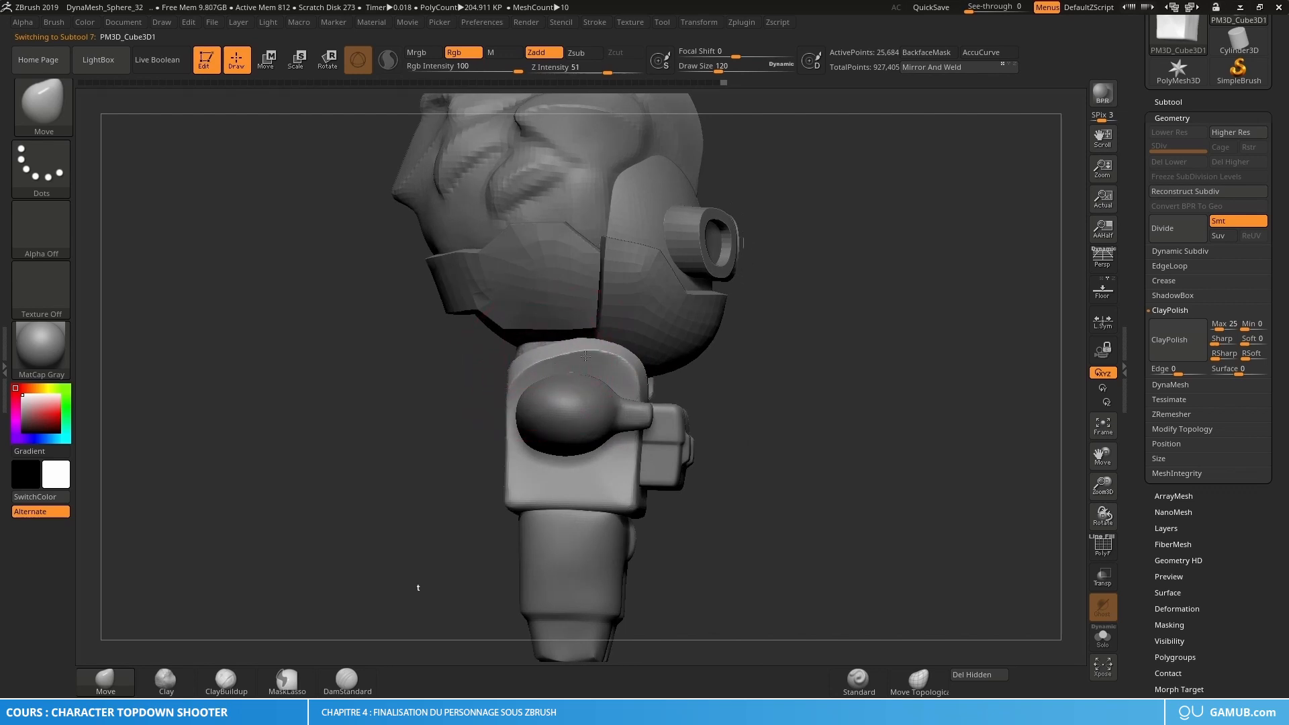
pyautogui.press('s')
pyautogui.moveTo(634, 376); pyautogui.dragTo(630, 376)
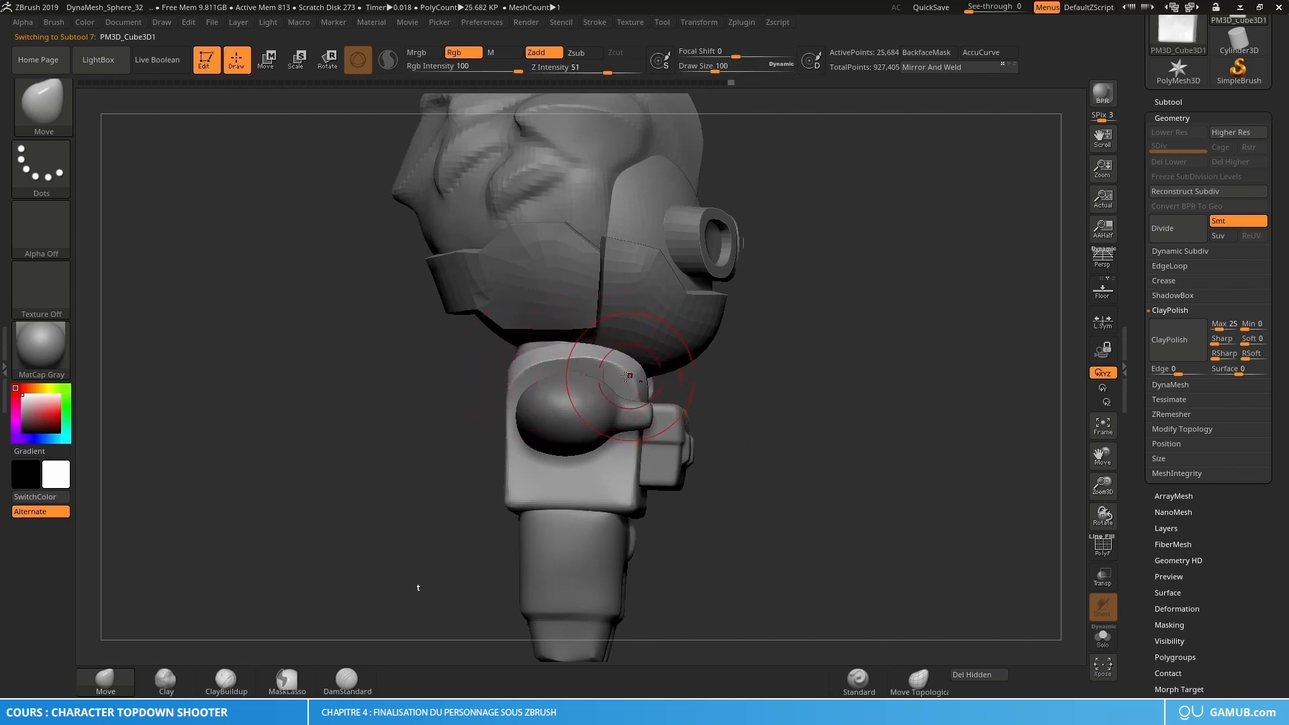
pyautogui.moveTo(632, 383); pyautogui.dragTo(545, 376, button='right')
pyautogui.moveTo(610, 368); pyautogui.dragTo(619, 370)
pyautogui.moveTo(610, 367); pyautogui.dragTo(639, 374, button='right')
# Step: Isolate the vest and flatten the dented side surface with hPolish at draw size 68, smoothing the area around it
pyautogui.click(1102, 637)
pyautogui.keyDown('alt'); pyautogui.moveTo(647, 443); pyautogui.dragTo(635, 387, button='right'); pyautogui.keyUp('alt')
pyautogui.press('b')
pyautogui.press('h')
pyautogui.press('p')
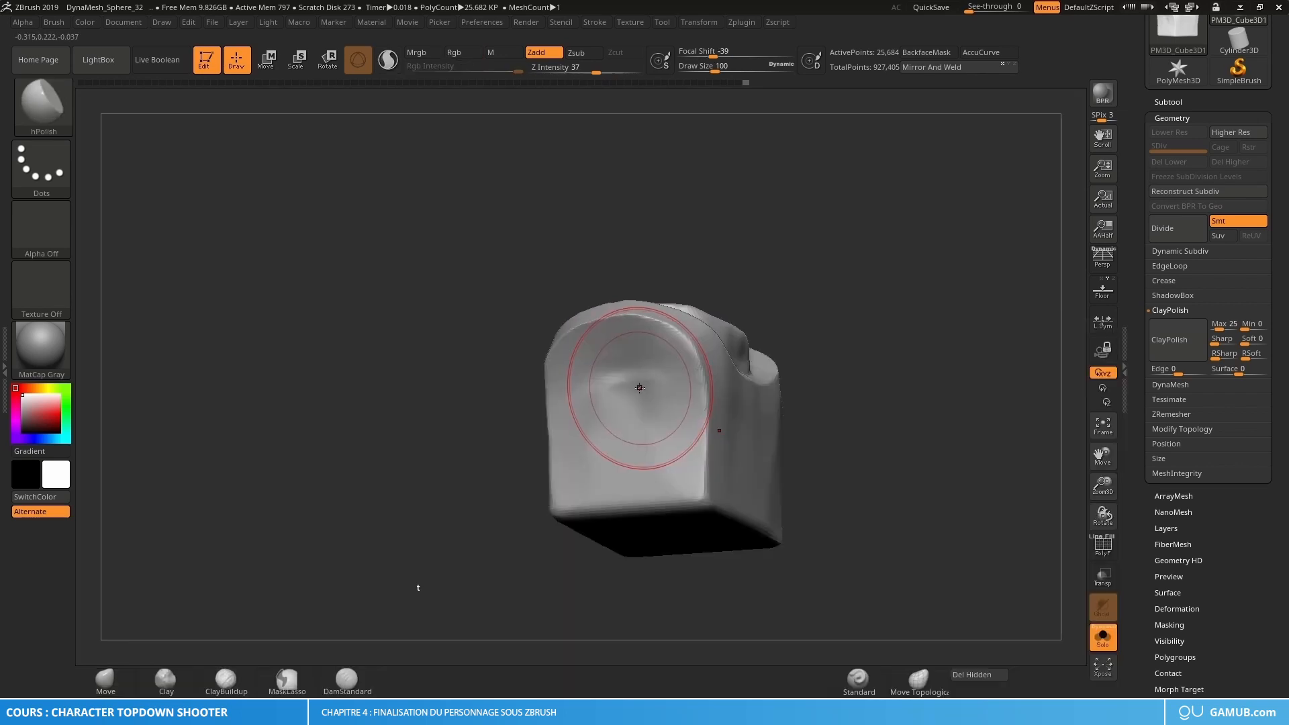
pyautogui.press('s')
pyautogui.moveTo(659, 362); pyautogui.dragTo(591, 338)
pyautogui.moveTo(667, 356)
pyautogui.mouseDown()
pyautogui.moveTo(656, 422)
pyautogui.moveTo(615, 386)
pyautogui.moveTo(631, 381)
pyautogui.mouseUp()
pyautogui.moveTo(631, 381); pyautogui.dragTo(605, 434)
pyautogui.keyDown('shift'); pyautogui.moveTo(605, 433); pyautogui.dragTo(618, 366); pyautogui.keyUp('shift')
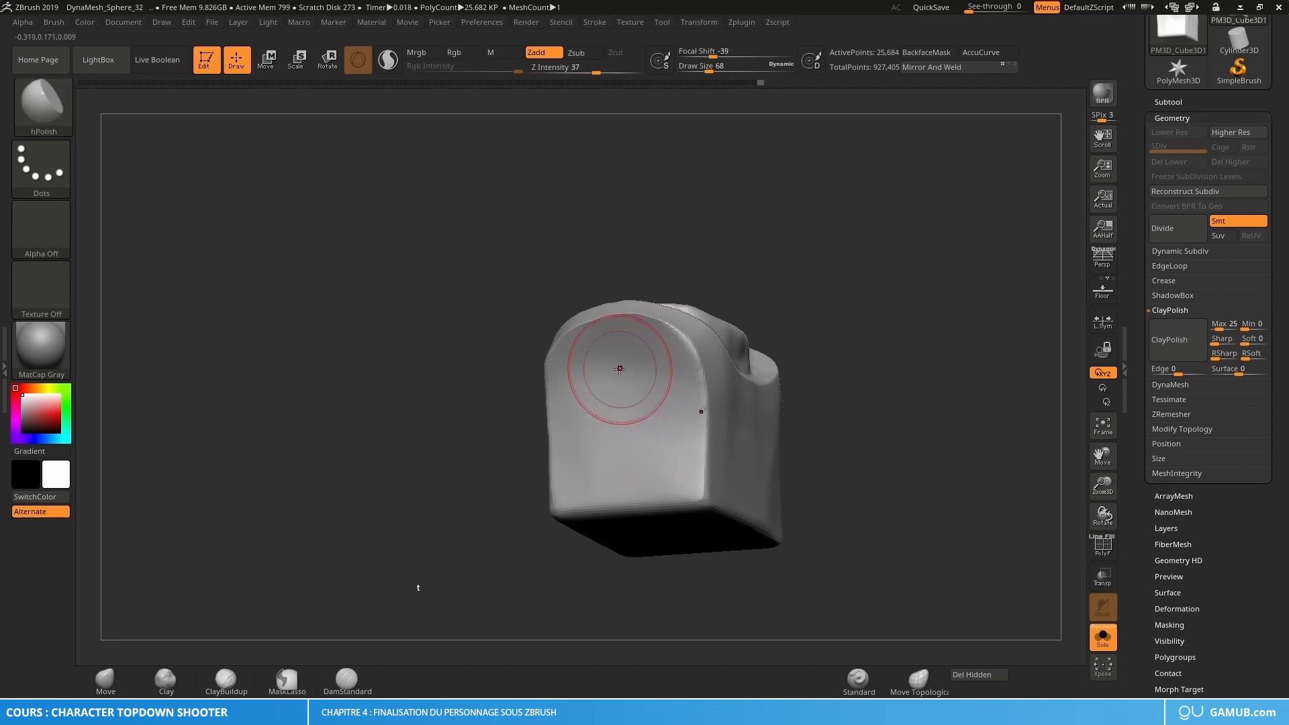
pyautogui.moveTo(618, 366); pyautogui.dragTo(632, 343, button='right')
pyautogui.moveTo(656, 339)
pyautogui.keyDown('shift'); pyautogui.mouseDown()
pyautogui.moveTo(611, 347)
pyautogui.moveTo(597, 379)
pyautogui.moveTo(633, 345)
pyautogui.moveTo(590, 354)
pyautogui.moveTo(676, 362)
pyautogui.moveTo(687, 419)
pyautogui.moveTo(639, 343)
pyautogui.mouseUp(); pyautogui.keyUp('shift')
# Step: Polish the top of the vest's shoulders with hPolish at draw sizes 25 and 68, and show the whole character again
pyautogui.moveTo(639, 342)
pyautogui.mouseDown(button='right')
pyautogui.moveTo(625, 429)
pyautogui.moveTo(645, 470)
pyautogui.mouseUp(button='right')
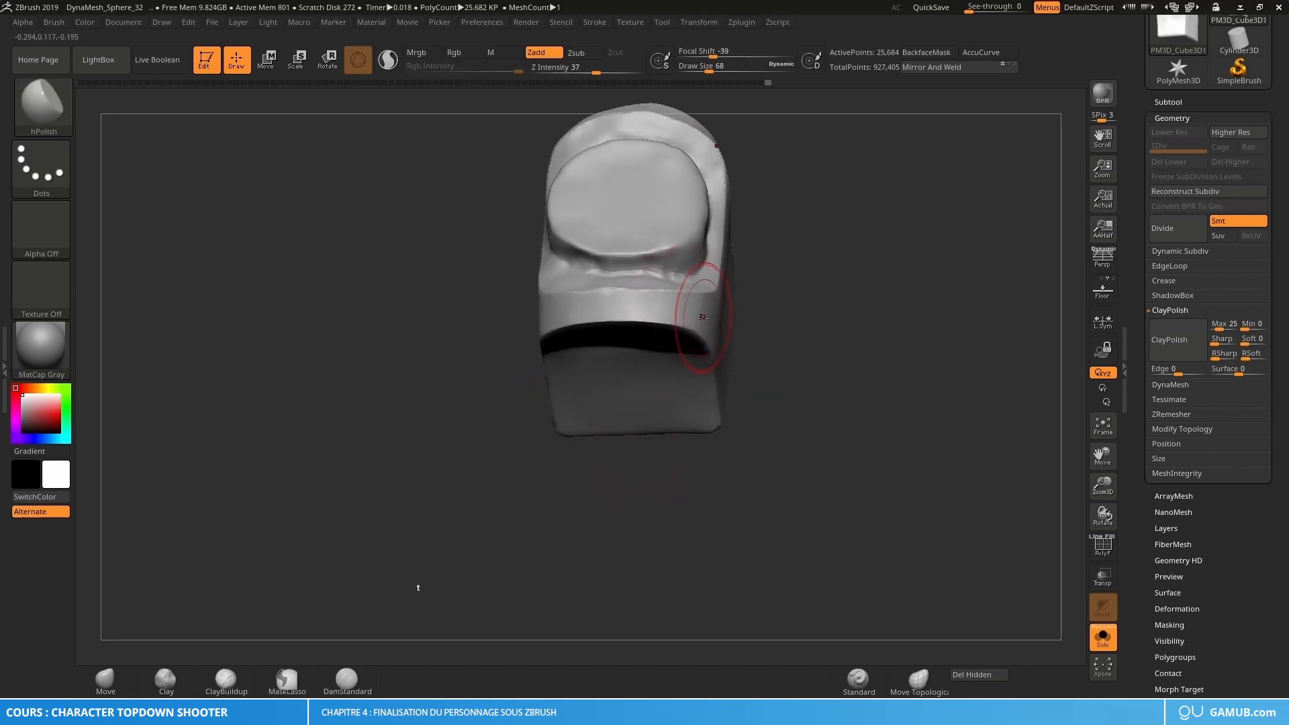
pyautogui.moveTo(648, 303); pyautogui.dragTo(637, 290, button='right')
pyautogui.press('s')
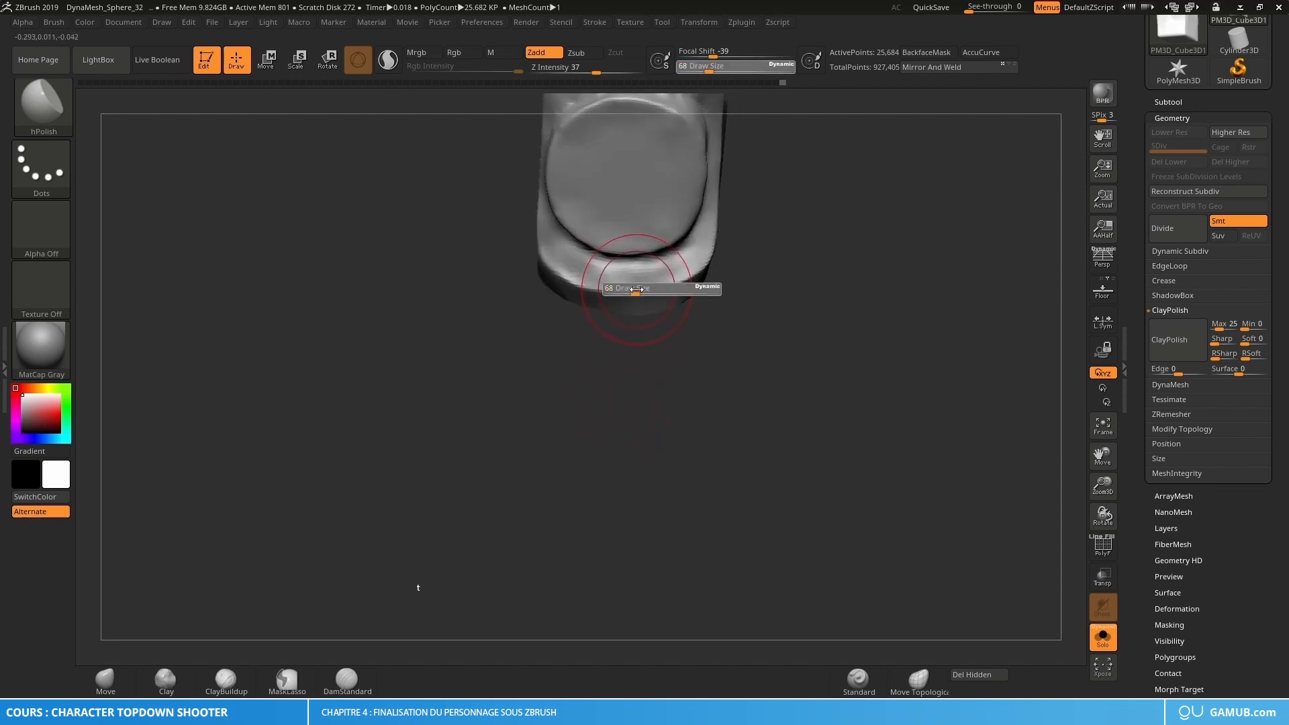
pyautogui.moveTo(625, 290); pyautogui.dragTo(623, 290)
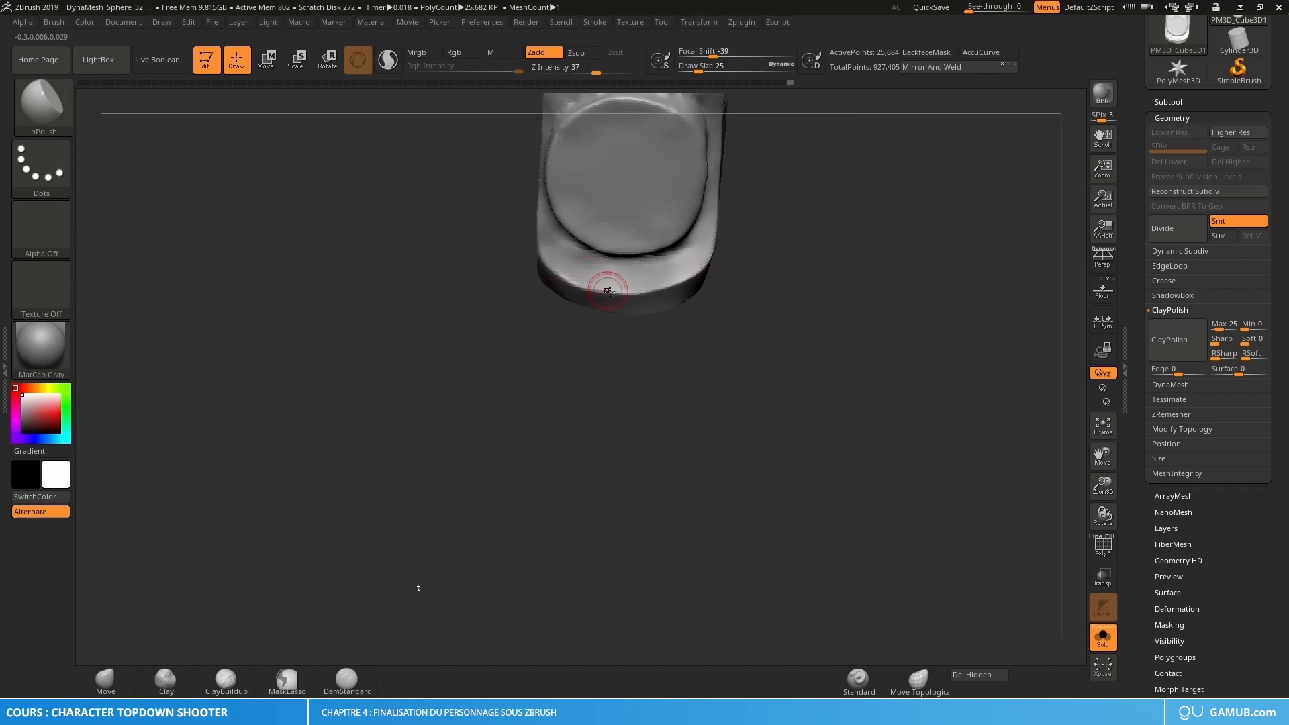
pyautogui.moveTo(608, 291); pyautogui.dragTo(650, 234, button='right')
pyautogui.press('s')
pyautogui.moveTo(638, 279); pyautogui.dragTo(599, 250)
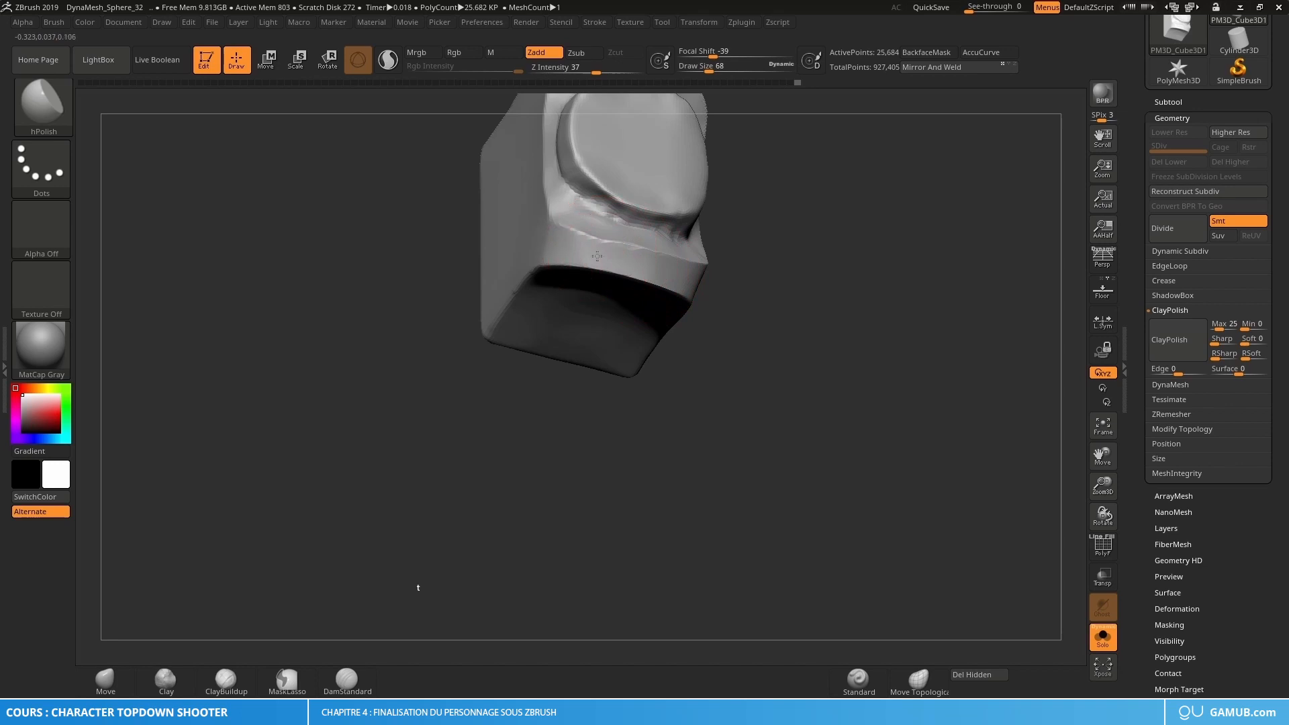
pyautogui.moveTo(596, 256); pyautogui.dragTo(672, 273, button='right')
pyautogui.moveTo(611, 246)
pyautogui.mouseDown(button='right')
pyautogui.moveTo(621, 403)
pyautogui.moveTo(839, 437)
pyautogui.moveTo(1016, 533)
pyautogui.mouseUp(button='right')
pyautogui.click(1103, 638)
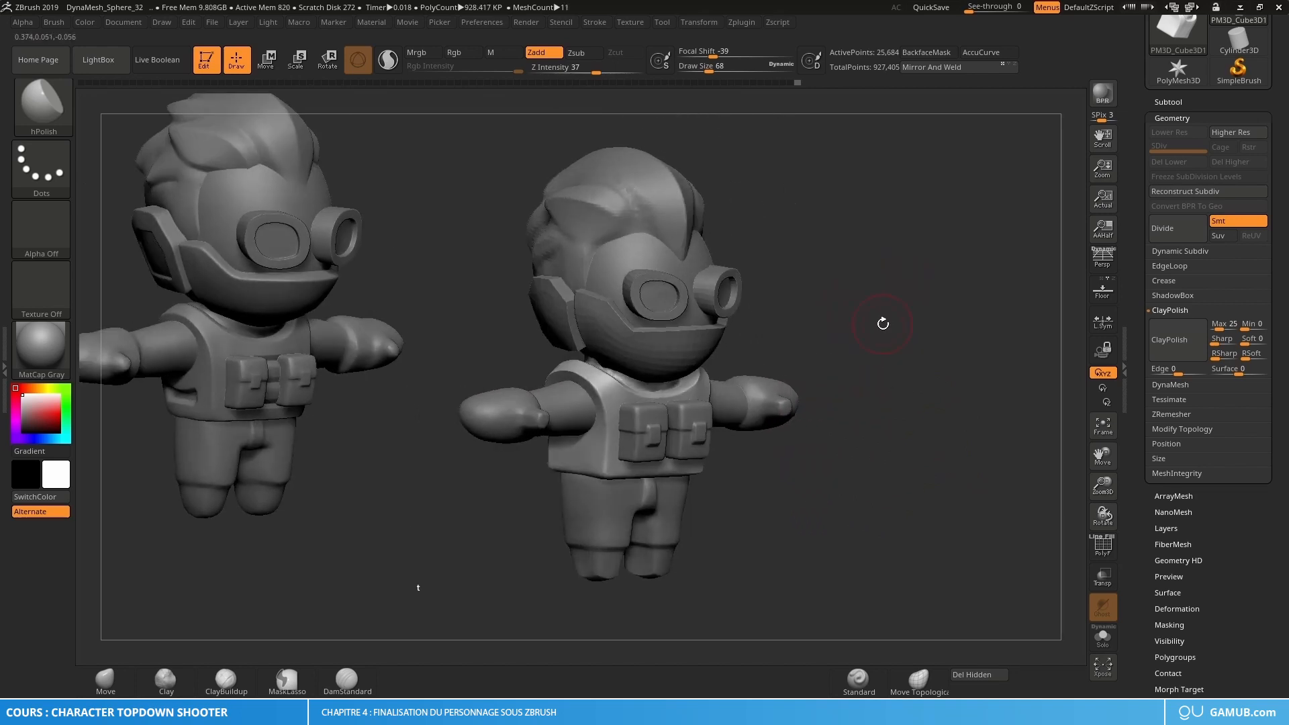
# Step: Select the mouth guard, subdivide it to level 3, and apply ClayPolish
pyautogui.moveTo(884, 322); pyautogui.dragTo(847, 302, button='right')
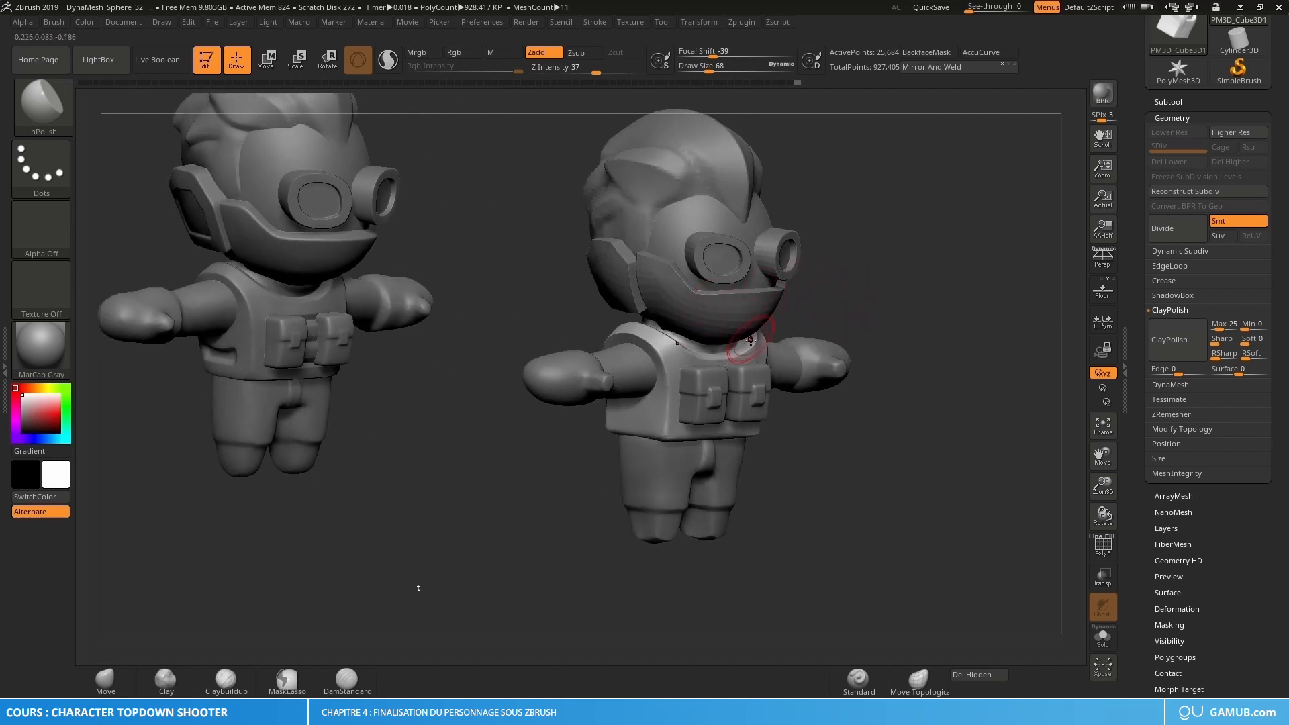
pyautogui.keyDown('alt'); pyautogui.moveTo(750, 339); pyautogui.dragTo(718, 342, button='right'); pyautogui.keyUp('alt')
pyautogui.keyDown('alt'); pyautogui.click(696, 308); pyautogui.keyUp('alt')
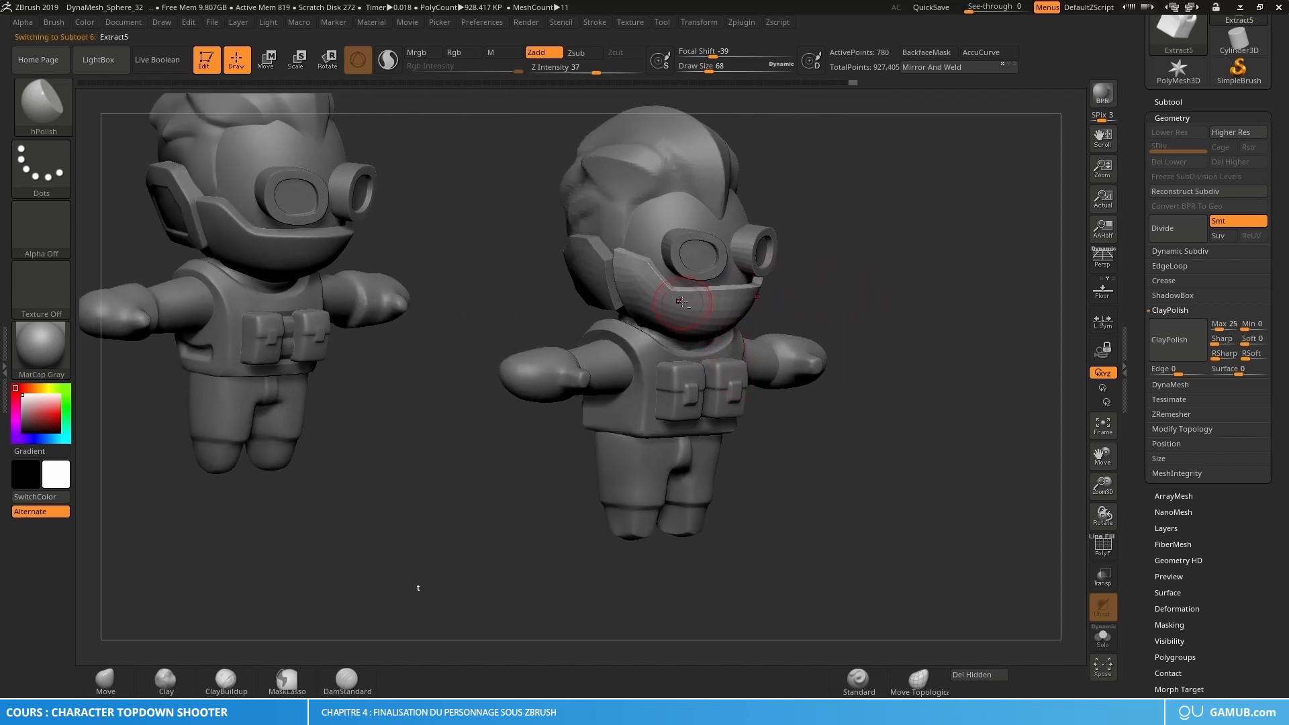
pyautogui.keyDown('alt'); pyautogui.moveTo(681, 302); pyautogui.dragTo(696, 334, button='right'); pyautogui.keyUp('alt')
pyautogui.hotkey('ctrl', 'd')
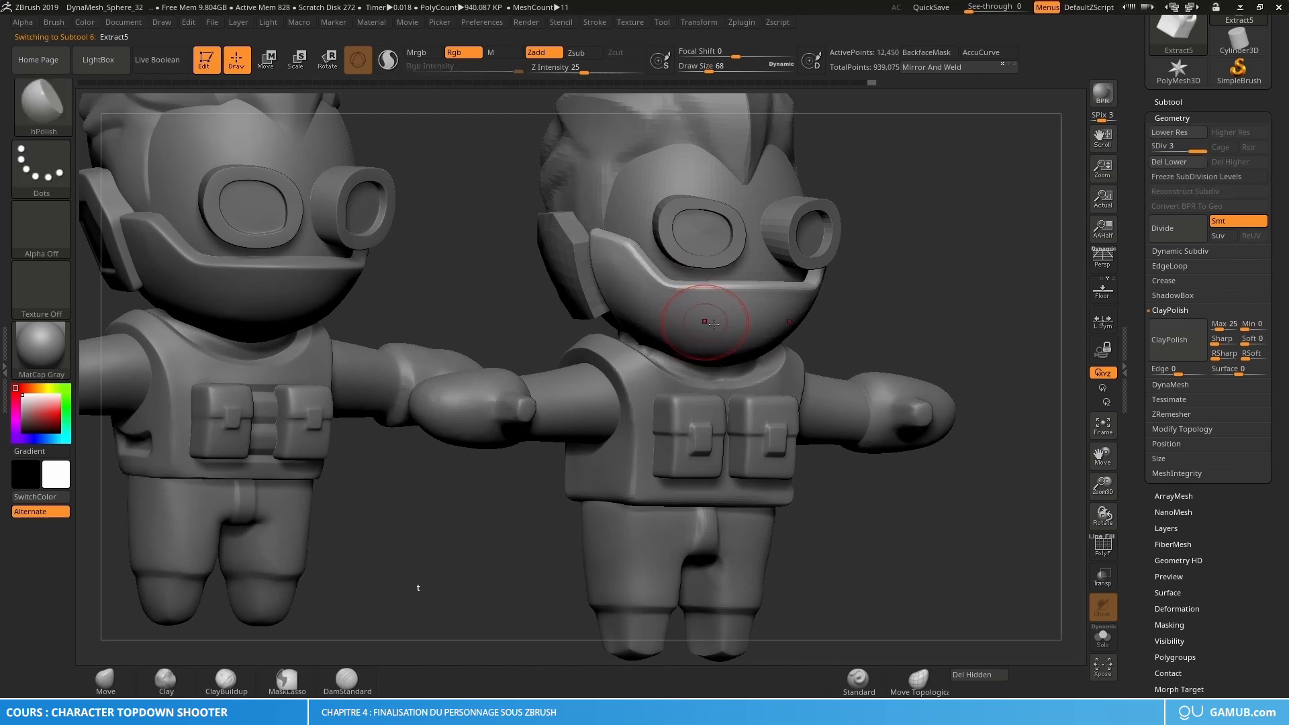
pyautogui.moveTo(706, 323)
pyautogui.mouseDown(button='right')
pyautogui.moveTo(634, 324)
pyautogui.moveTo(728, 326)
pyautogui.mouseUp(button='right')
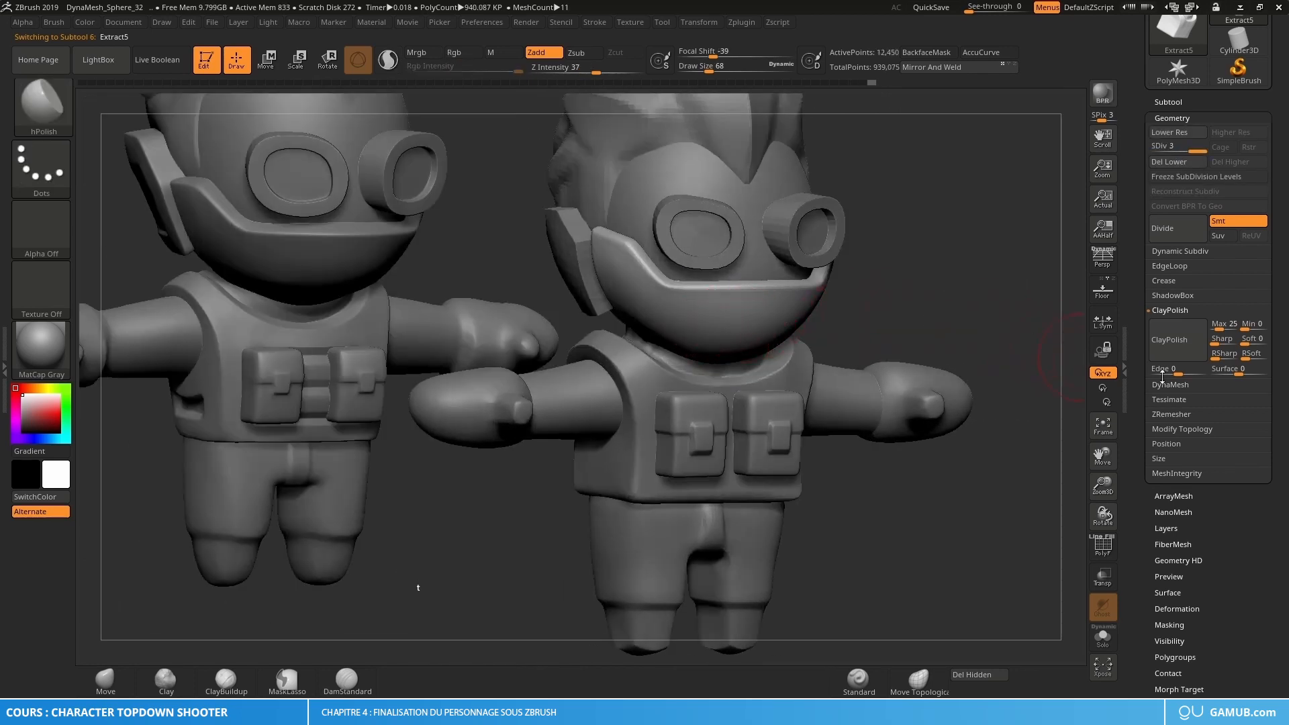
pyautogui.click(1183, 342)
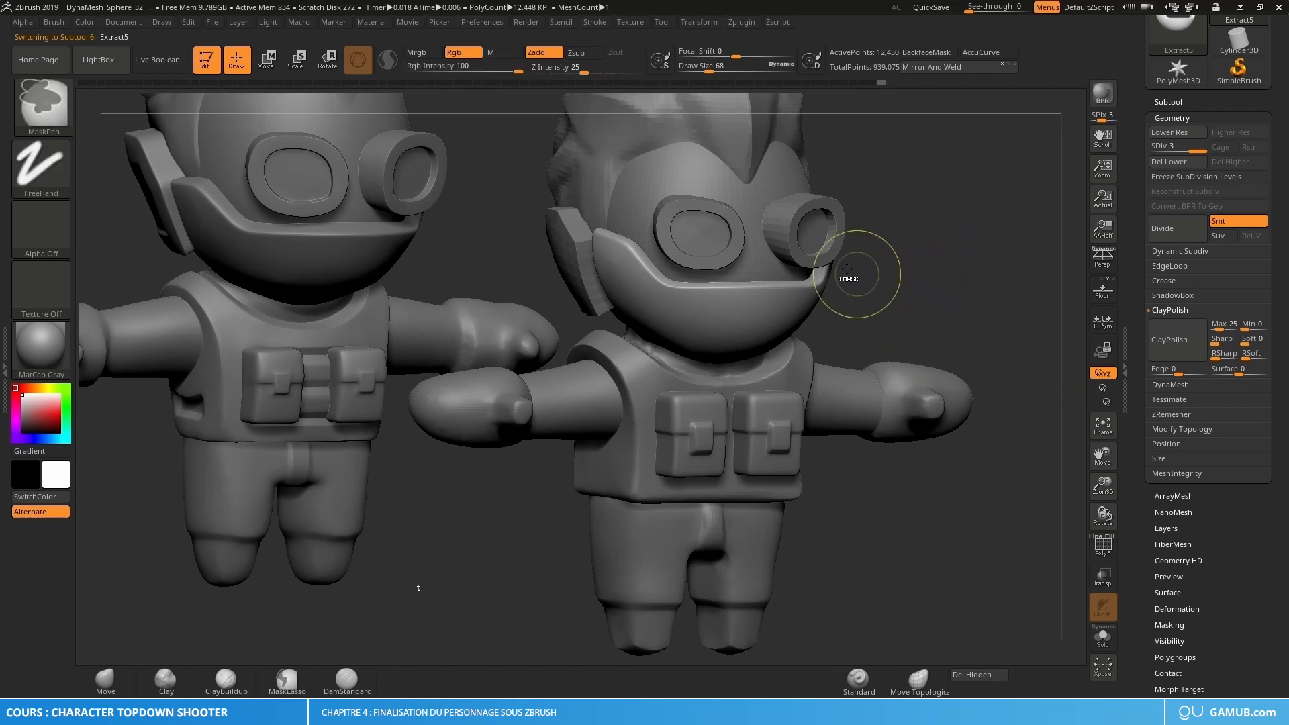
# Step: Adjust the side of the mouth guard with the Move brush at draw size 116
pyautogui.moveTo(697, 324)
pyautogui.mouseDown(button='right')
pyautogui.moveTo(684, 293)
pyautogui.moveTo(725, 282)
pyautogui.moveTo(602, 278)
pyautogui.moveTo(603, 240)
pyautogui.mouseUp(button='right')
pyautogui.press('b')
pyautogui.click(637, 304)
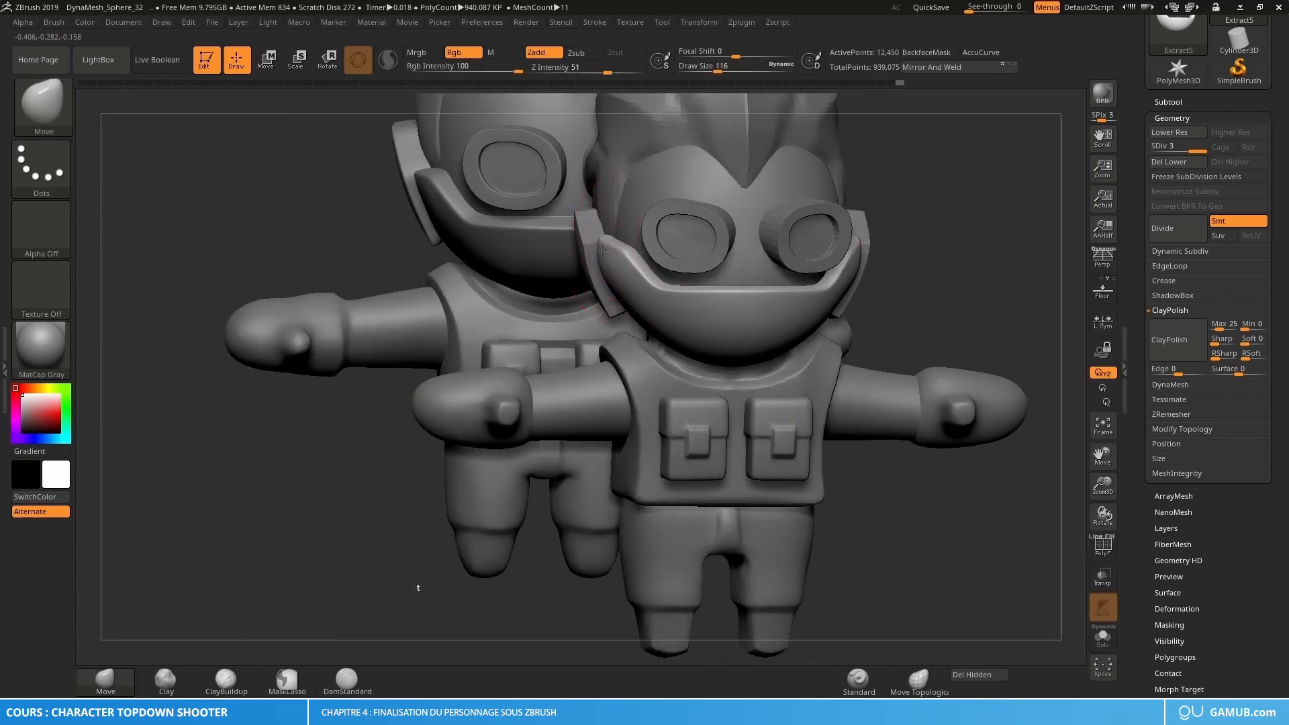
pyautogui.moveTo(621, 276); pyautogui.dragTo(616, 277)
pyautogui.moveTo(617, 277)
pyautogui.mouseDown(button='right')
pyautogui.moveTo(576, 291)
pyautogui.moveTo(612, 275)
pyautogui.moveTo(626, 327)
pyautogui.mouseUp(button='right')
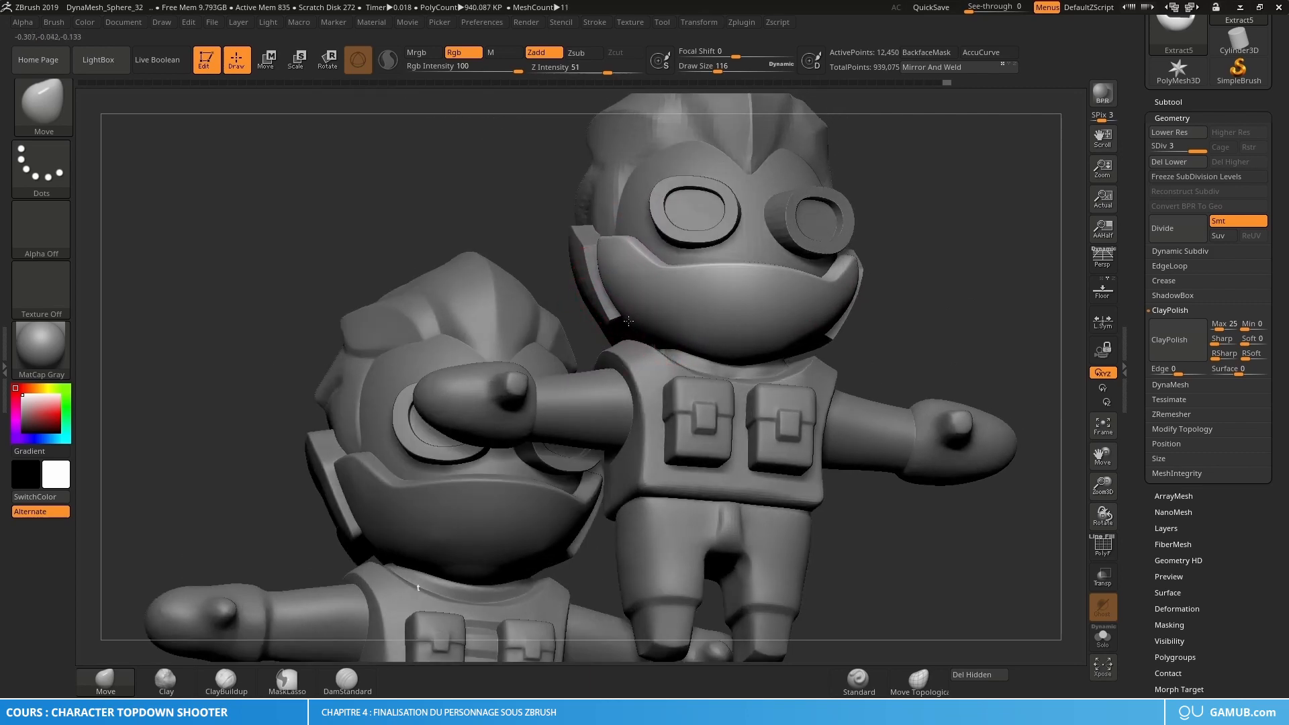
# Step: Select the guard band around the back of the head, subdivide it to level 3, and apply ClayPolish
pyautogui.moveTo(614, 290)
pyautogui.mouseDown(button='right')
pyautogui.moveTo(682, 345)
pyautogui.moveTo(679, 288)
pyautogui.moveTo(595, 290)
pyautogui.mouseUp(button='right')
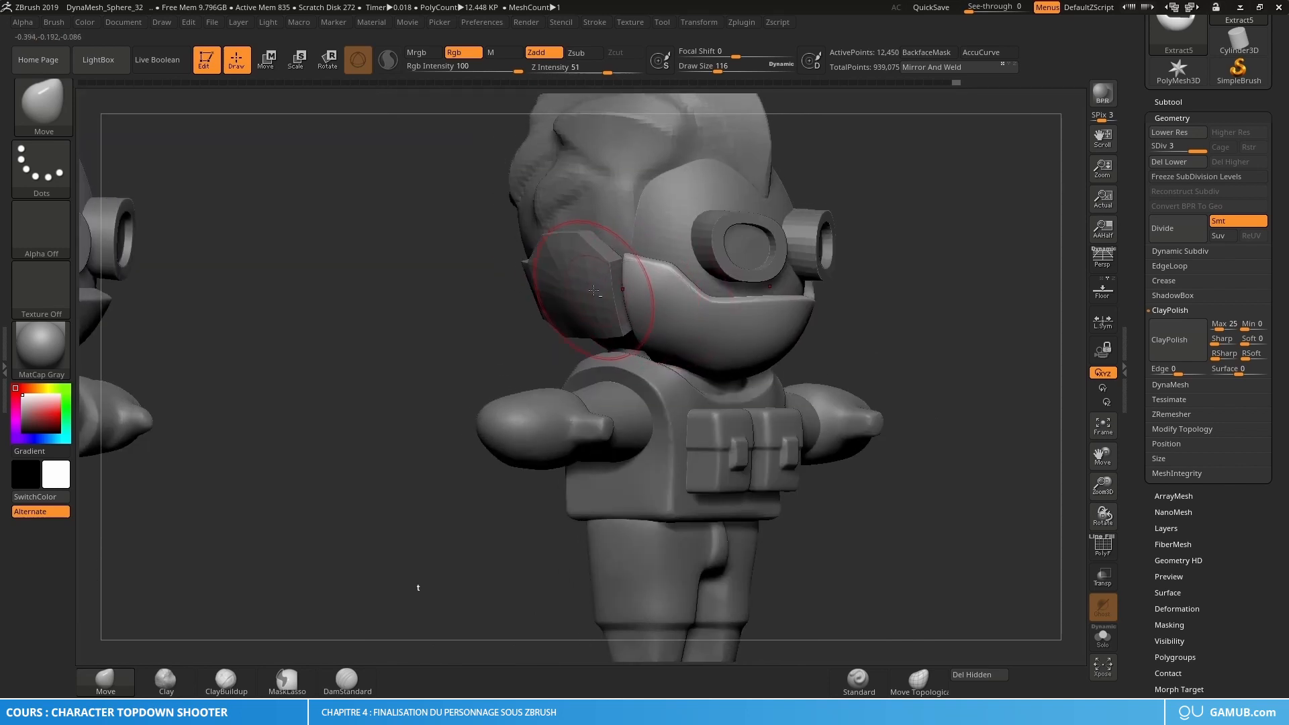
pyautogui.keyDown('alt'); pyautogui.click(599, 286); pyautogui.keyUp('alt')
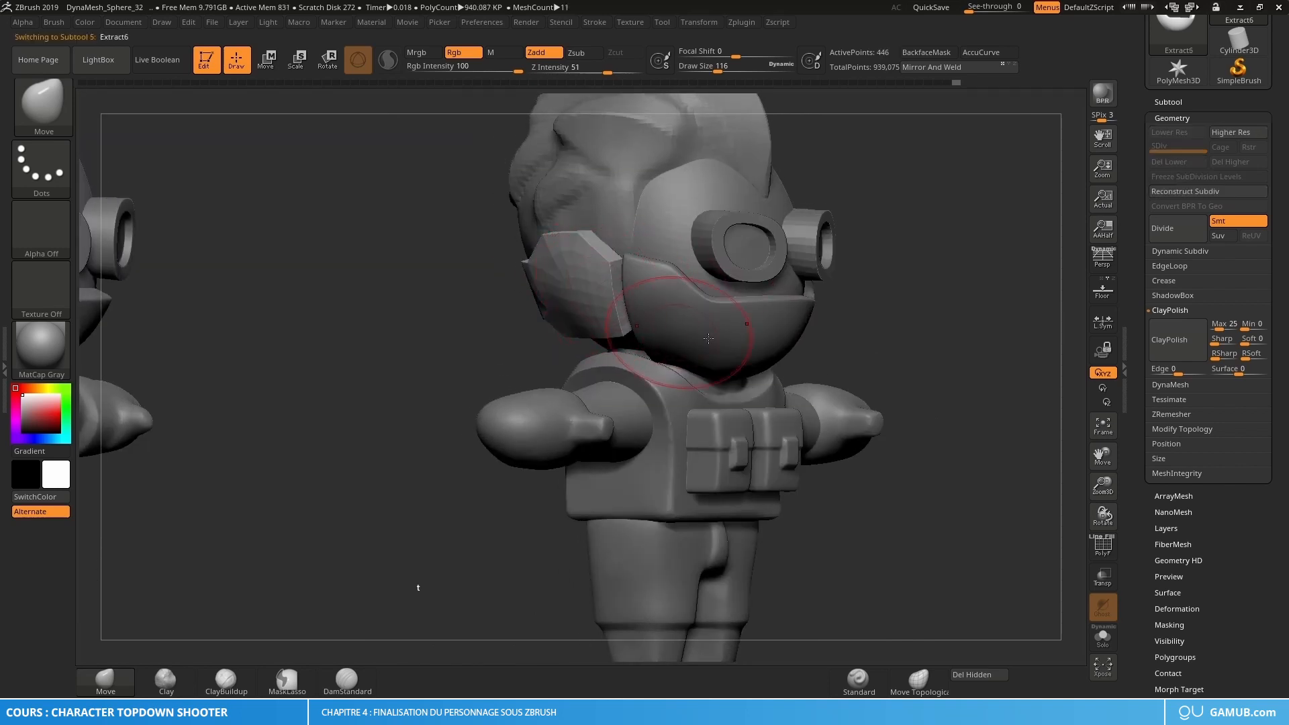
pyautogui.hotkey('ctrl', 'd')
pyautogui.hotkey('ctrl', 'd')
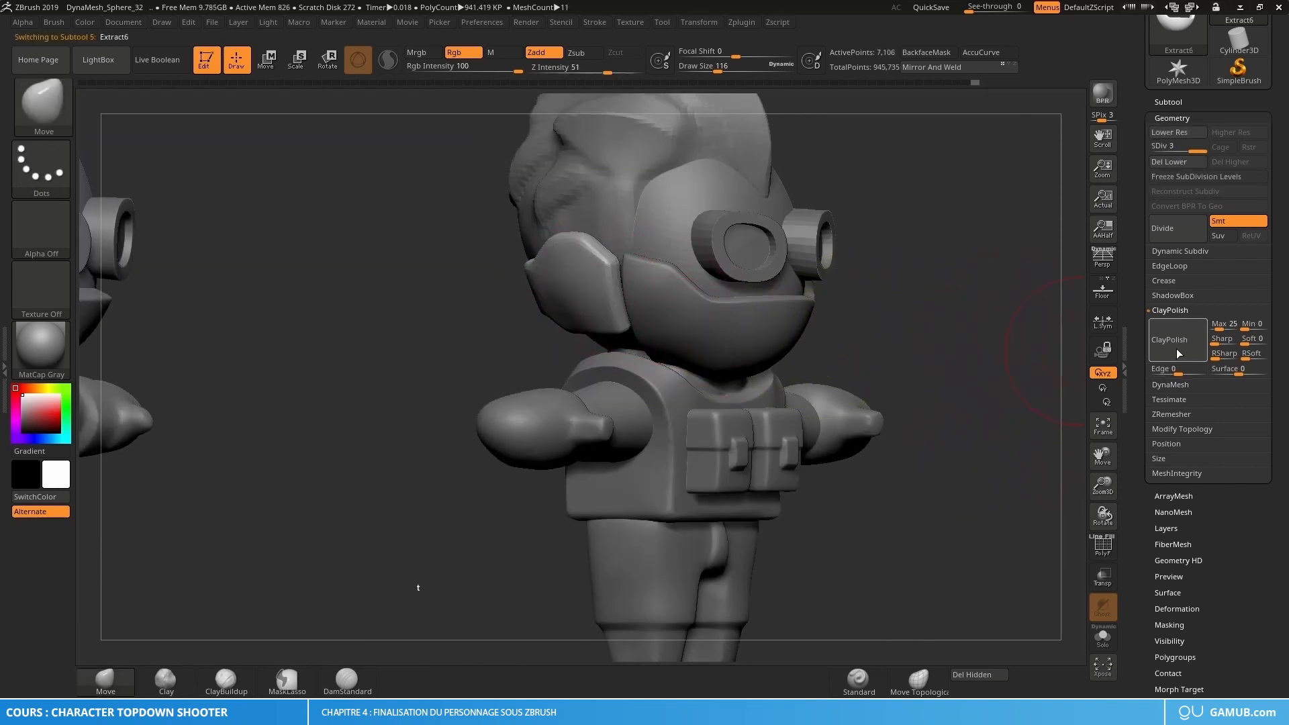
pyautogui.click(1178, 354)
pyautogui.keyDown('ctrl'); pyautogui.moveTo(941, 341); pyautogui.dragTo(921, 397, button='right'); pyautogui.keyUp('ctrl')
pyautogui.moveTo(884, 333); pyautogui.dragTo(905, 339, button='right')
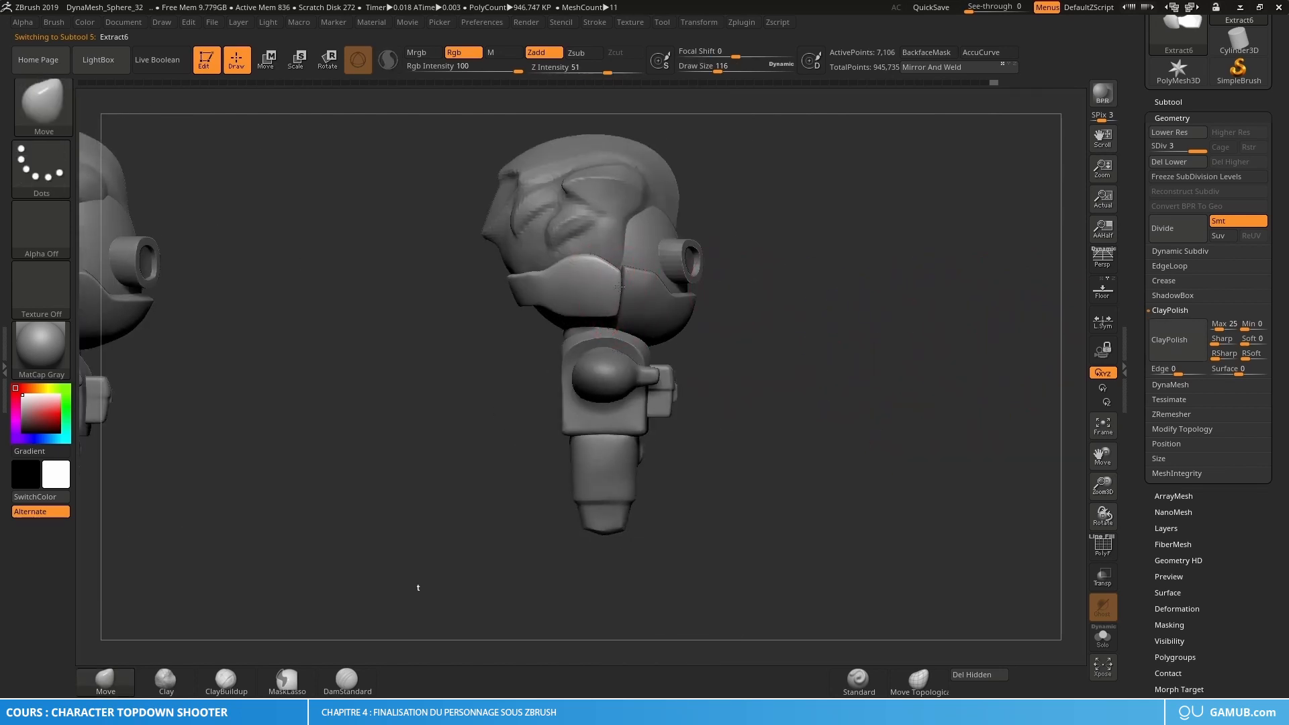
# Step: Isolate the rear head guard, choose the hPolish brush, and subdivide the guard to level 4
pyautogui.moveTo(614, 280); pyautogui.dragTo(181, 379, button='right')
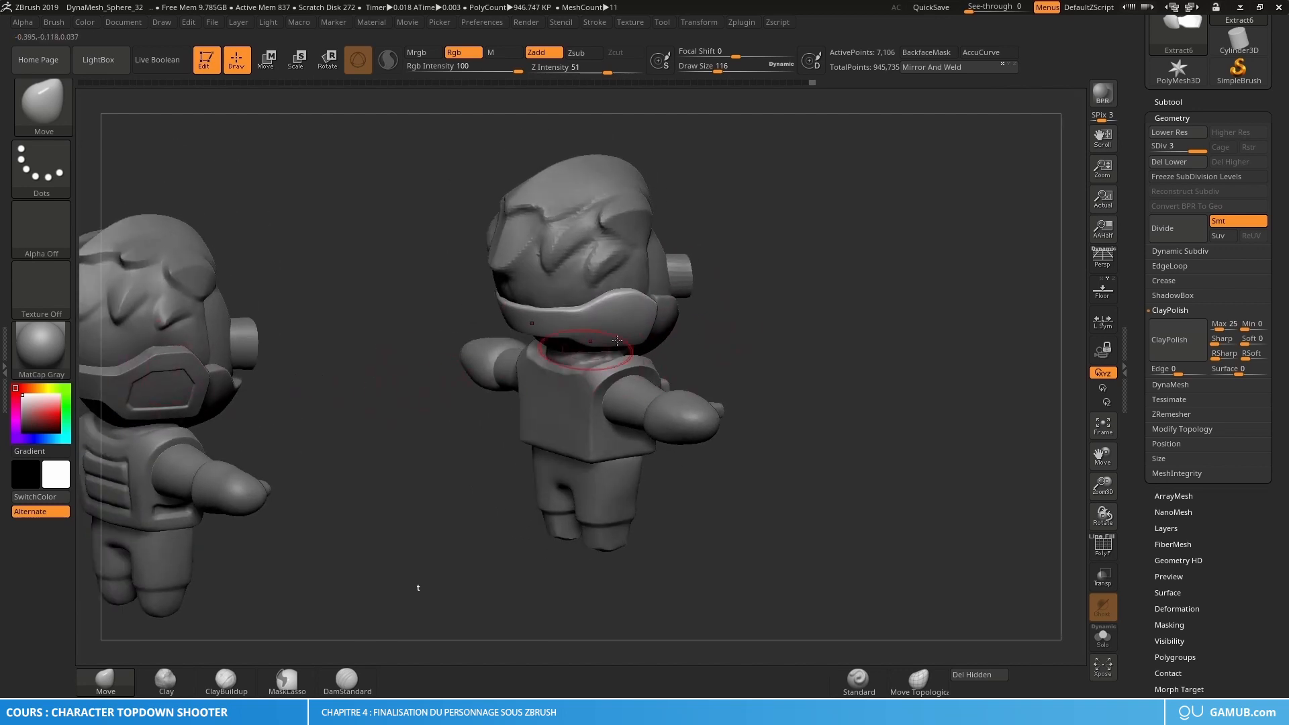
pyautogui.moveTo(702, 298); pyautogui.dragTo(1004, 565, button='right')
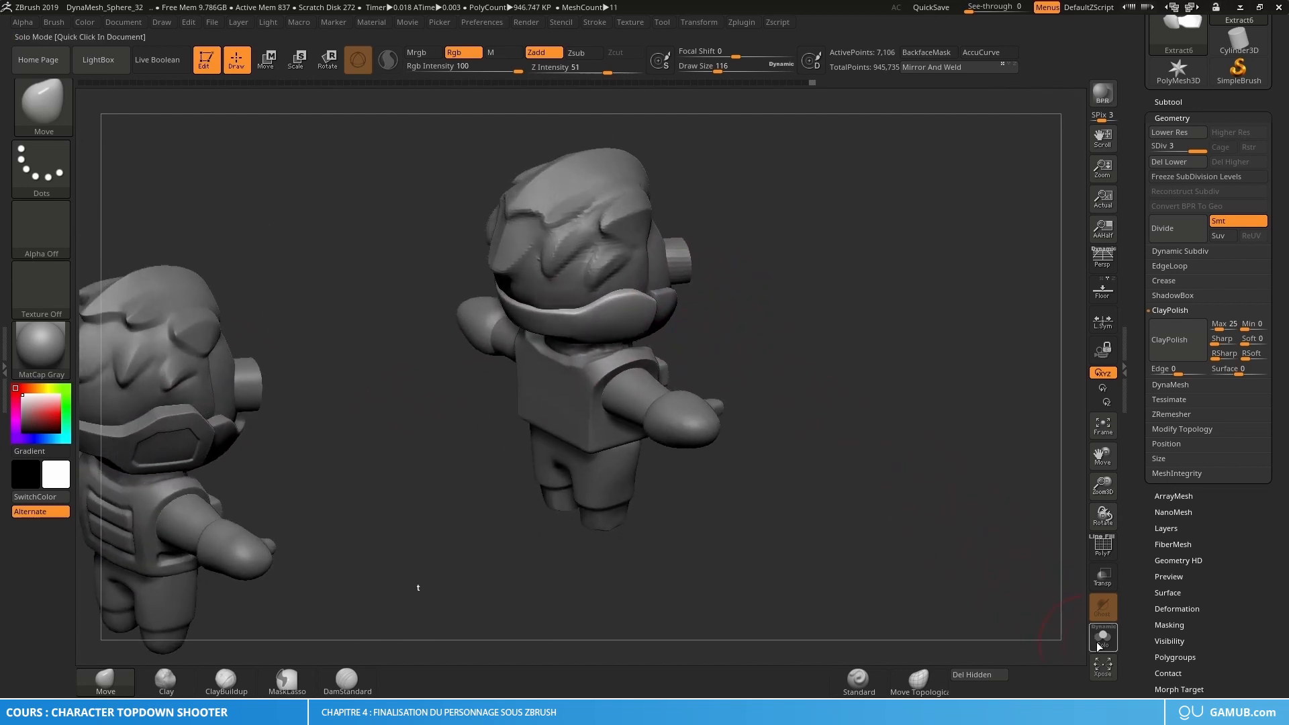
pyautogui.click(1101, 638)
pyautogui.keyDown('ctrl'); pyautogui.moveTo(612, 306); pyautogui.dragTo(815, 383, button='right'); pyautogui.keyUp('ctrl')
pyautogui.press('b')
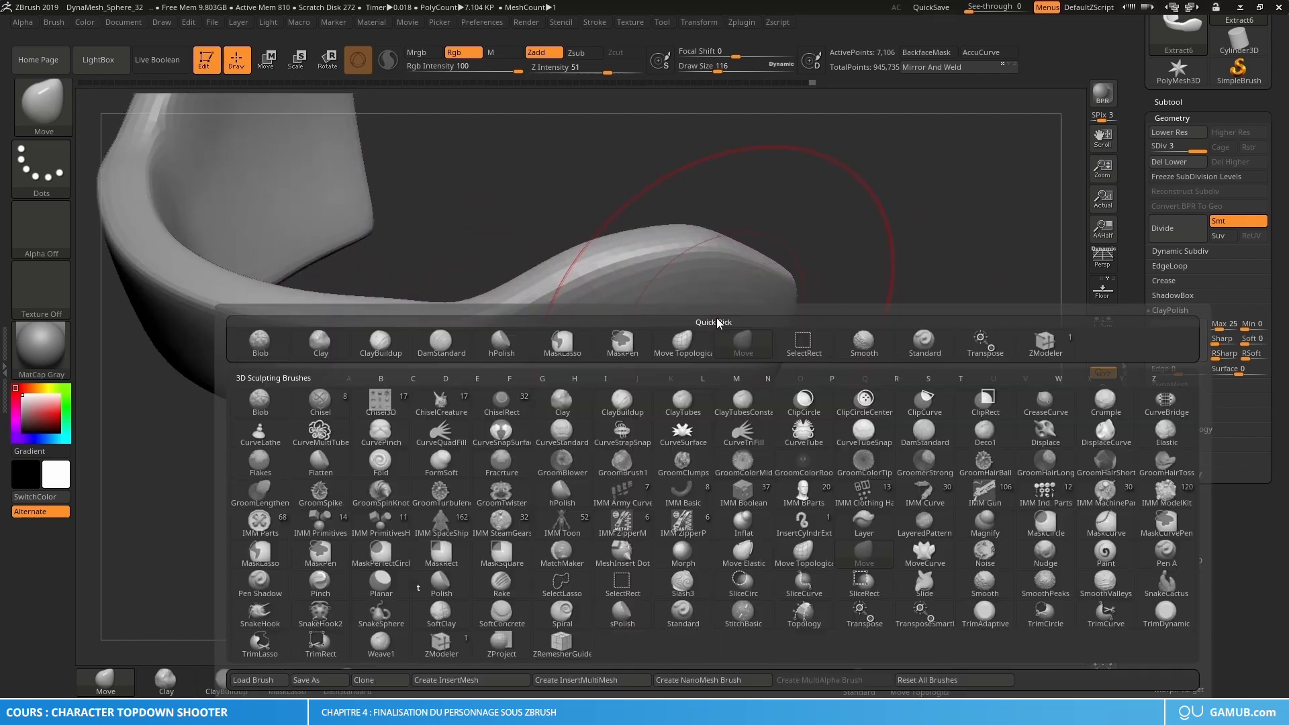
pyautogui.press('m')
pyautogui.press('p')
pyautogui.press('b')
pyautogui.press('h')
pyautogui.press('p')
pyautogui.moveTo(682, 366); pyautogui.dragTo(708, 340, button='right')
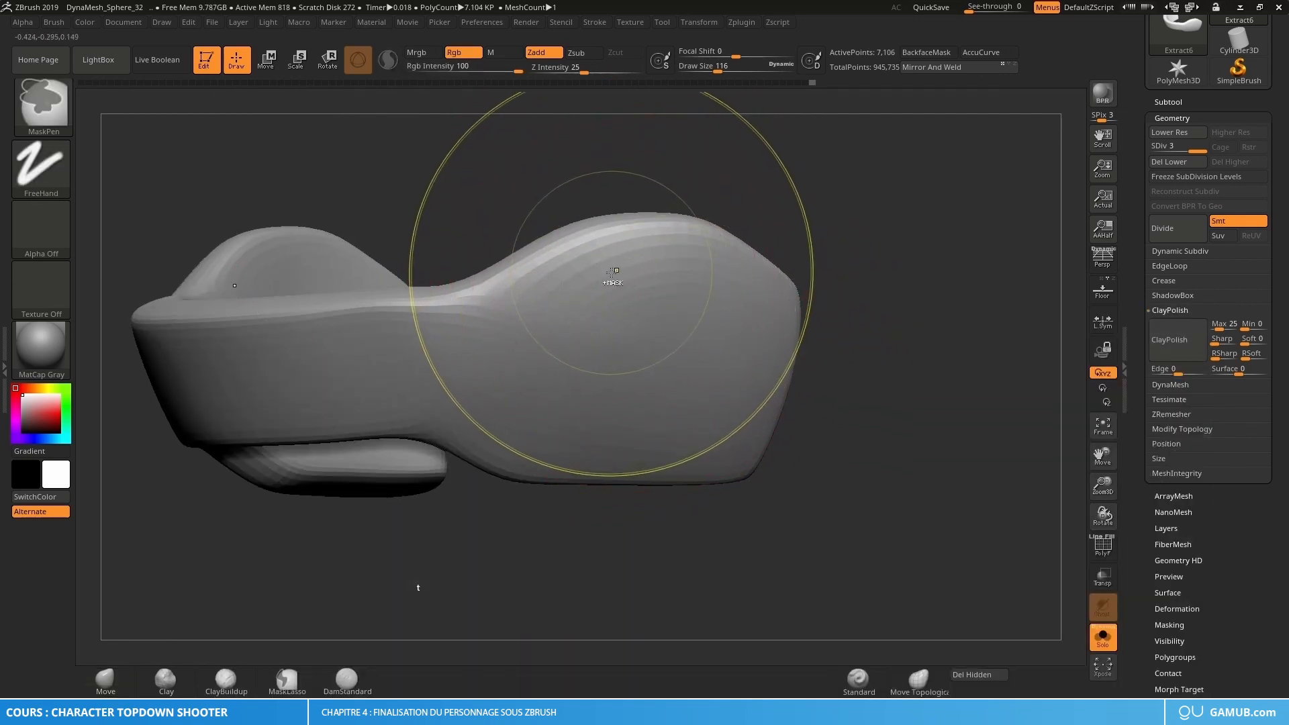
pyautogui.hotkey('ctrl', 'd')
# Step: Polish flat facets onto the end and rim of the rear head guard with hPolish at draw size 82
pyautogui.moveTo(641, 286); pyautogui.dragTo(691, 366, button='right')
pyautogui.press('s')
pyautogui.moveTo(700, 297); pyautogui.dragTo(698, 296)
pyautogui.press('b')
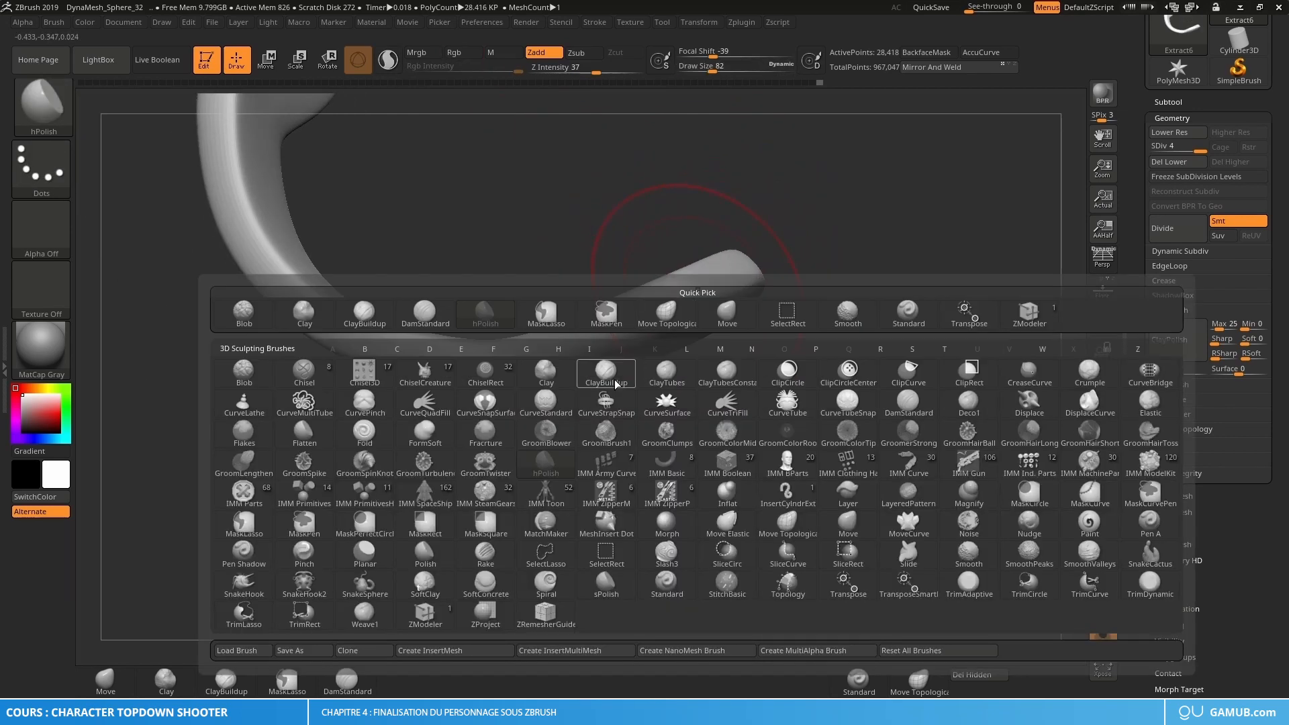
pyautogui.click(554, 463)
pyautogui.moveTo(748, 244)
pyautogui.mouseDown(button='right')
pyautogui.moveTo(742, 282)
pyautogui.moveTo(712, 292)
pyautogui.moveTo(719, 322)
pyautogui.moveTo(760, 287)
pyautogui.mouseUp(button='right')
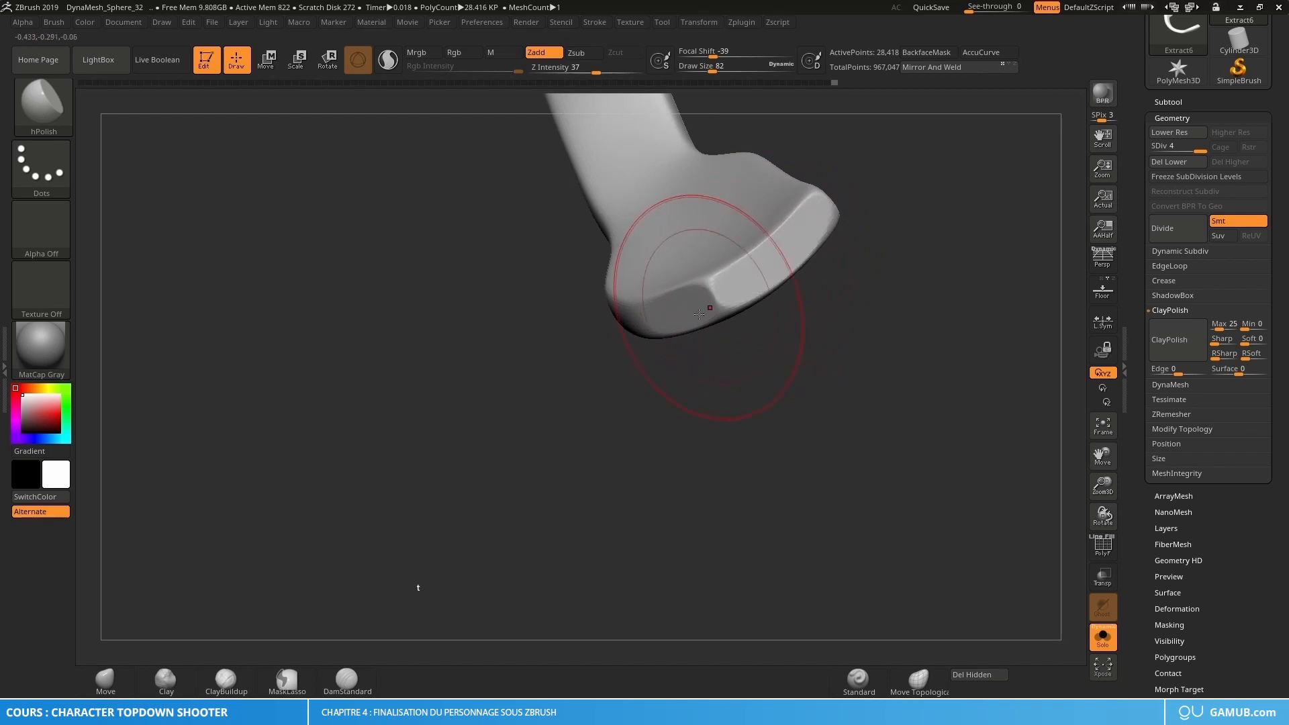
pyautogui.moveTo(671, 362)
pyautogui.mouseDown(button='right')
pyautogui.moveTo(671, 317)
pyautogui.moveTo(642, 343)
pyautogui.moveTo(663, 335)
pyautogui.mouseUp(button='right')
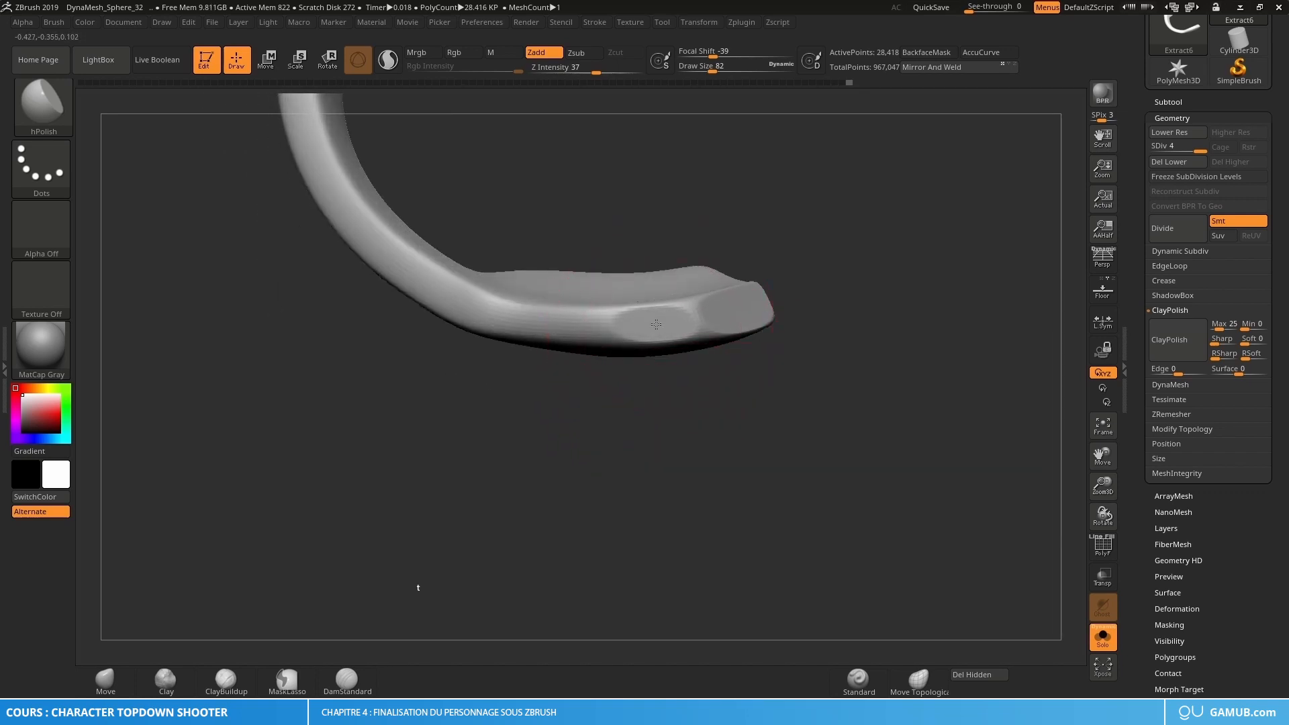
pyautogui.moveTo(619, 337)
pyautogui.mouseDown(button='right')
pyautogui.moveTo(636, 267)
pyautogui.moveTo(651, 356)
pyautogui.mouseUp(button='right')
# Step: Continue flattening the rim along the rear guard's curved band with hPolish at draw size 56
pyautogui.press('s')
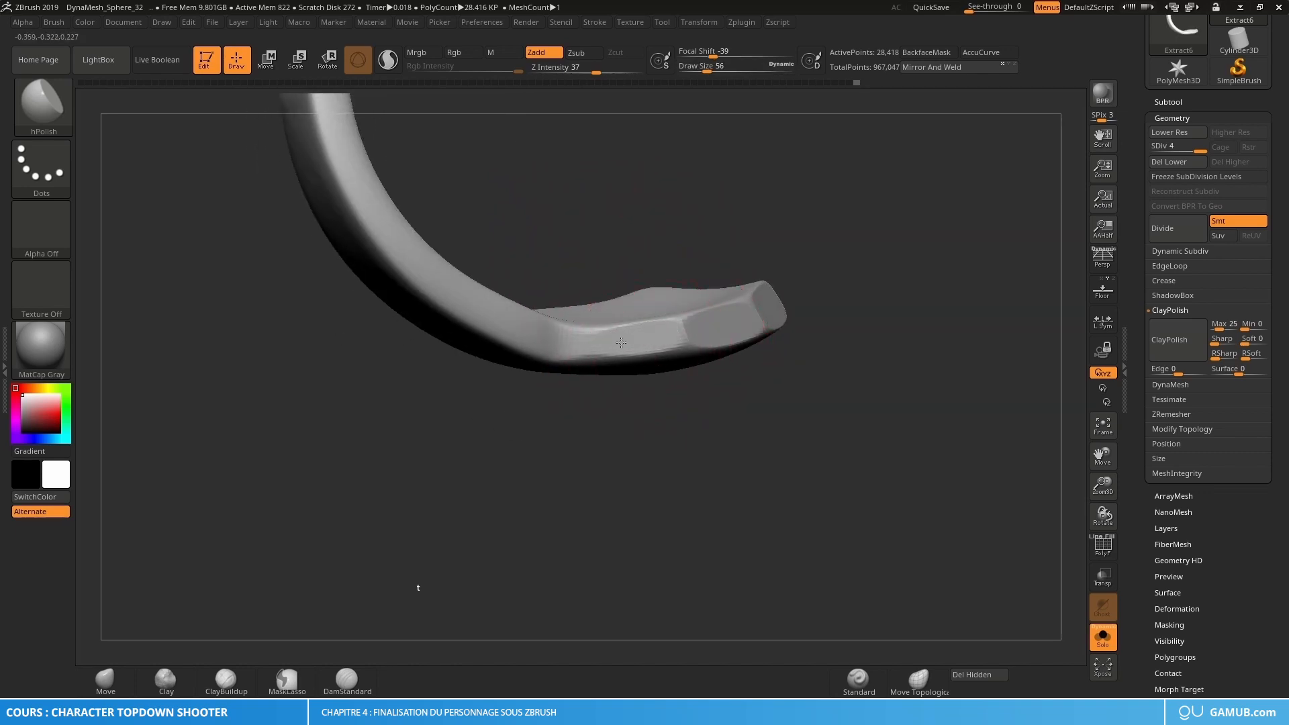
pyautogui.moveTo(621, 342); pyautogui.dragTo(477, 345, button='right')
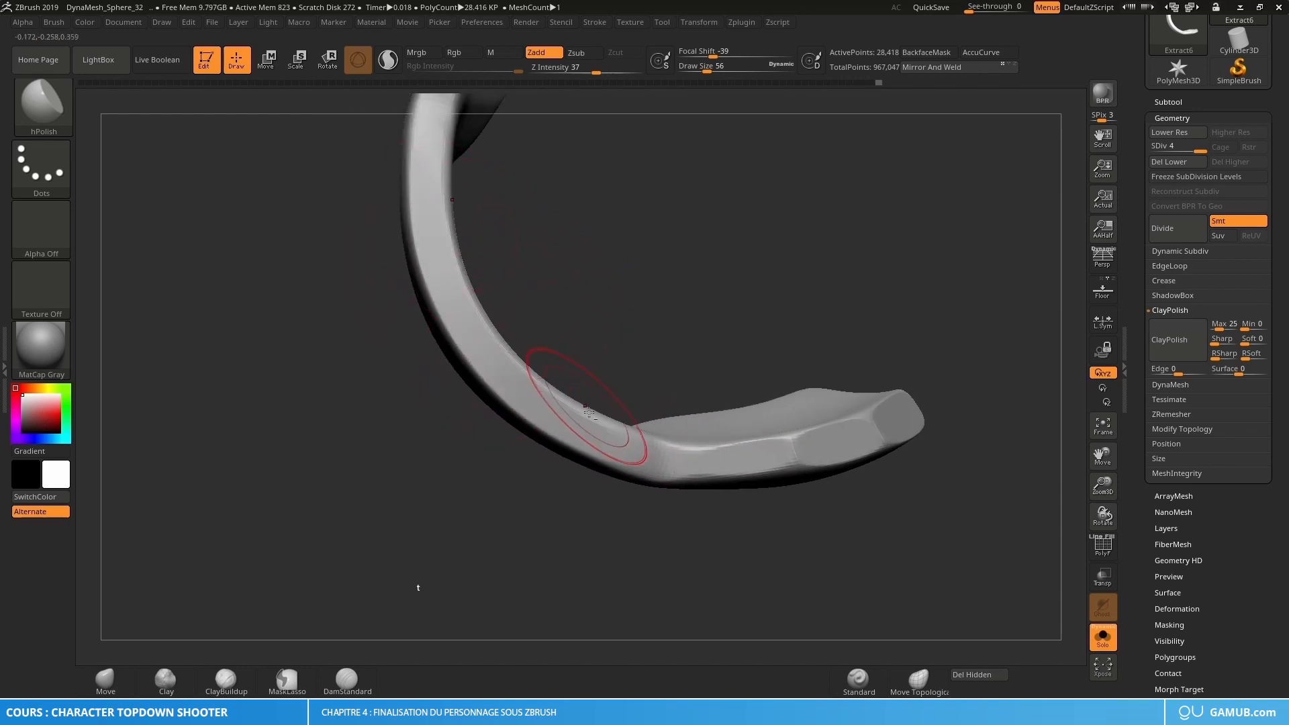
pyautogui.moveTo(589, 411)
pyautogui.mouseDown(button='right')
pyautogui.moveTo(667, 423)
pyautogui.moveTo(668, 316)
pyautogui.moveTo(694, 335)
pyautogui.moveTo(713, 327)
pyautogui.moveTo(656, 311)
pyautogui.mouseUp(button='right')
# Step: Polish the rear guard's rim from its raised end to the bend with hPolish at draw sizes 65 and 33
pyautogui.press('s')
pyautogui.moveTo(655, 311); pyautogui.dragTo(690, 288)
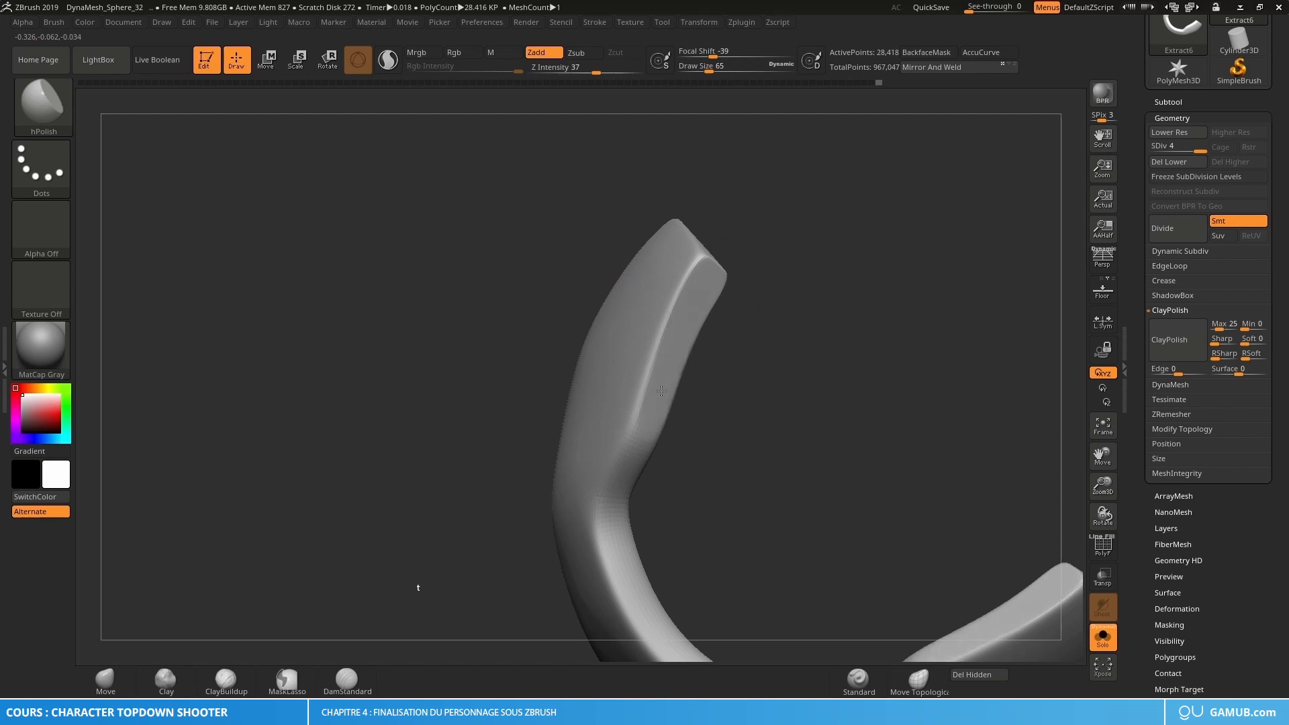
pyautogui.moveTo(661, 390); pyautogui.dragTo(646, 435)
pyautogui.moveTo(680, 430)
pyautogui.keyDown('alt'); pyautogui.mouseDown(button='right')
pyautogui.moveTo(712, 346)
pyautogui.moveTo(699, 362)
pyautogui.moveTo(715, 380)
pyautogui.mouseUp(button='right'); pyautogui.keyUp('alt')
pyautogui.press('s')
pyautogui.moveTo(666, 398); pyautogui.dragTo(657, 399)
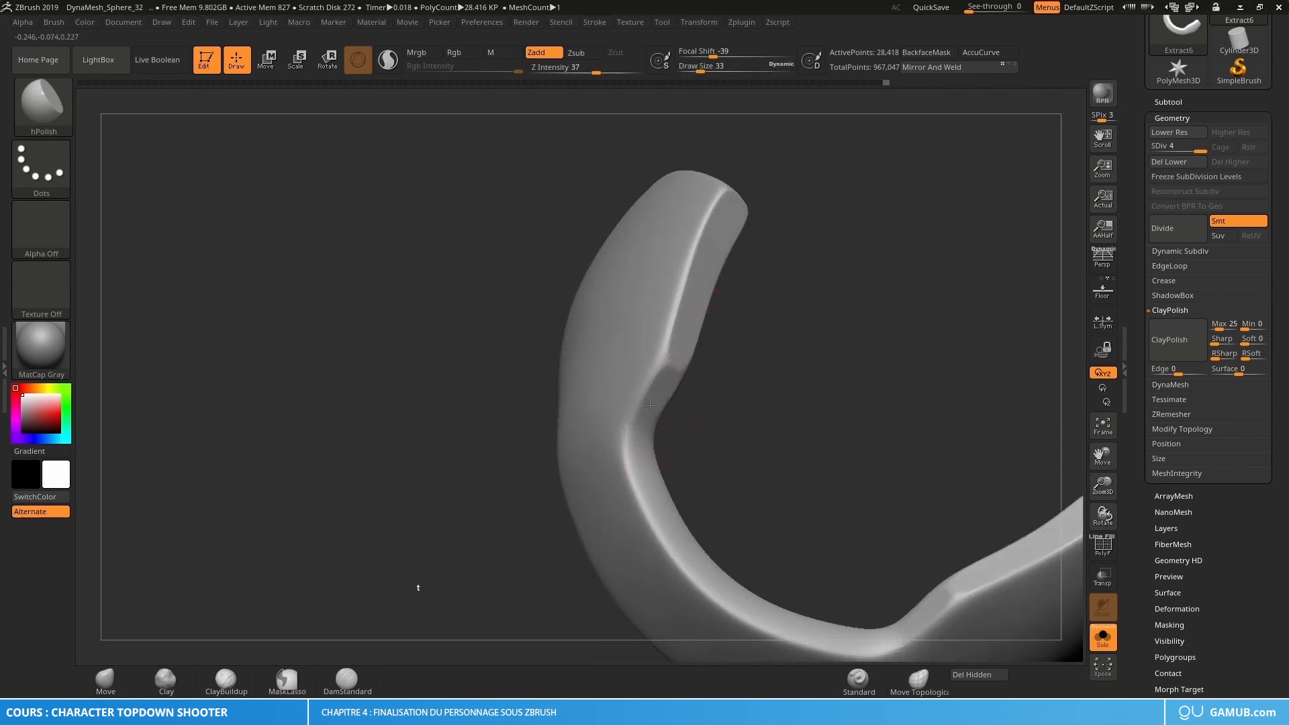
pyautogui.keyDown('alt'); pyautogui.moveTo(666, 413); pyautogui.dragTo(628, 317, button='right'); pyautogui.keyUp('alt')
pyautogui.moveTo(628, 318)
pyautogui.mouseDown(button='right')
pyautogui.moveTo(642, 374)
pyautogui.moveTo(629, 430)
pyautogui.mouseUp(button='right')
# Step: Finish polishing the rest of the rear guard's rim with hPolish at draw size 56
pyautogui.press('s')
pyautogui.moveTo(628, 431)
pyautogui.mouseDown()
pyautogui.moveTo(632, 460)
pyautogui.moveTo(678, 504)
pyautogui.moveTo(765, 531)
pyautogui.mouseUp()
pyautogui.moveTo(765, 530)
pyautogui.mouseDown(button='right')
pyautogui.moveTo(748, 380)
pyautogui.moveTo(716, 342)
pyautogui.moveTo(744, 451)
pyautogui.moveTo(778, 366)
pyautogui.moveTo(739, 376)
pyautogui.moveTo(792, 374)
pyautogui.mouseUp(button='right')
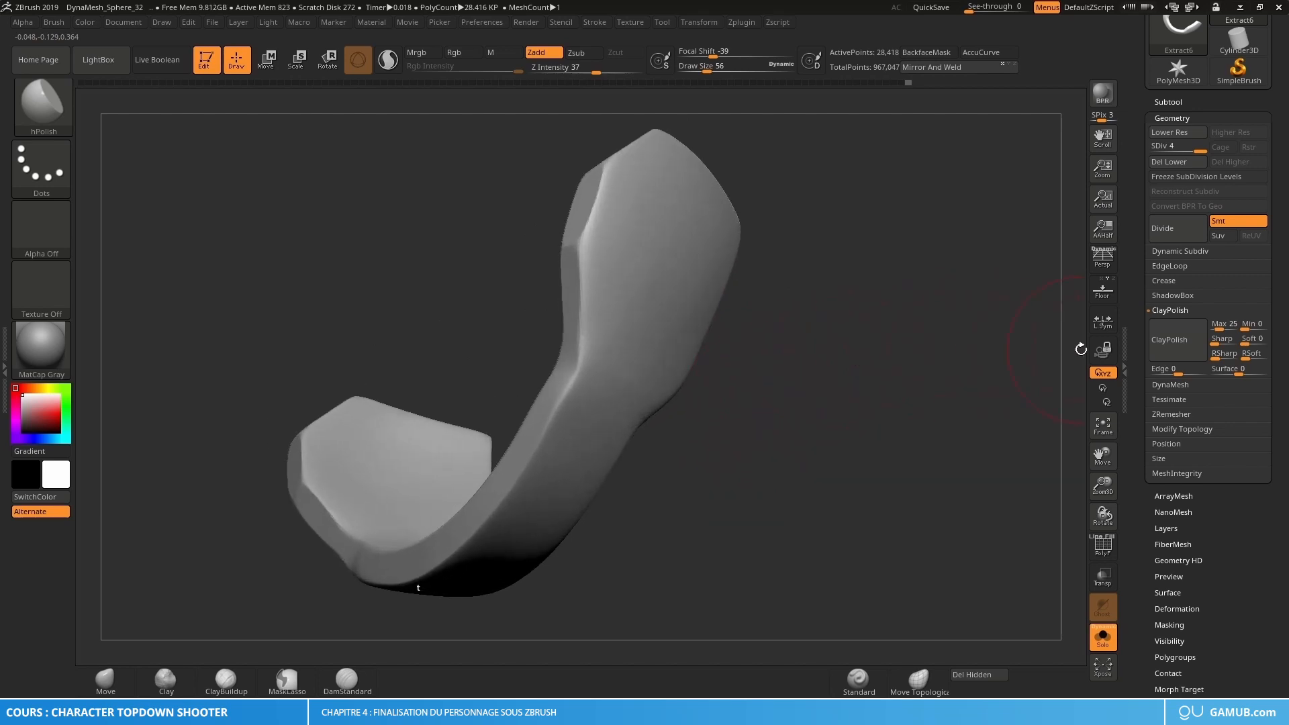
pyautogui.keyDown('ctrl'); pyautogui.moveTo(854, 411); pyautogui.dragTo(794, 457, button='right'); pyautogui.keyUp('ctrl')
pyautogui.moveTo(816, 439); pyautogui.dragTo(1062, 597)
# Step: Select and isolate the mouth guard, and flatten its upper rim with hPolish at draw size 35
pyautogui.click(1103, 638)
pyautogui.moveTo(826, 437); pyautogui.dragTo(772, 376)
pyautogui.keyDown('alt'); pyautogui.click(676, 364); pyautogui.keyUp('alt')
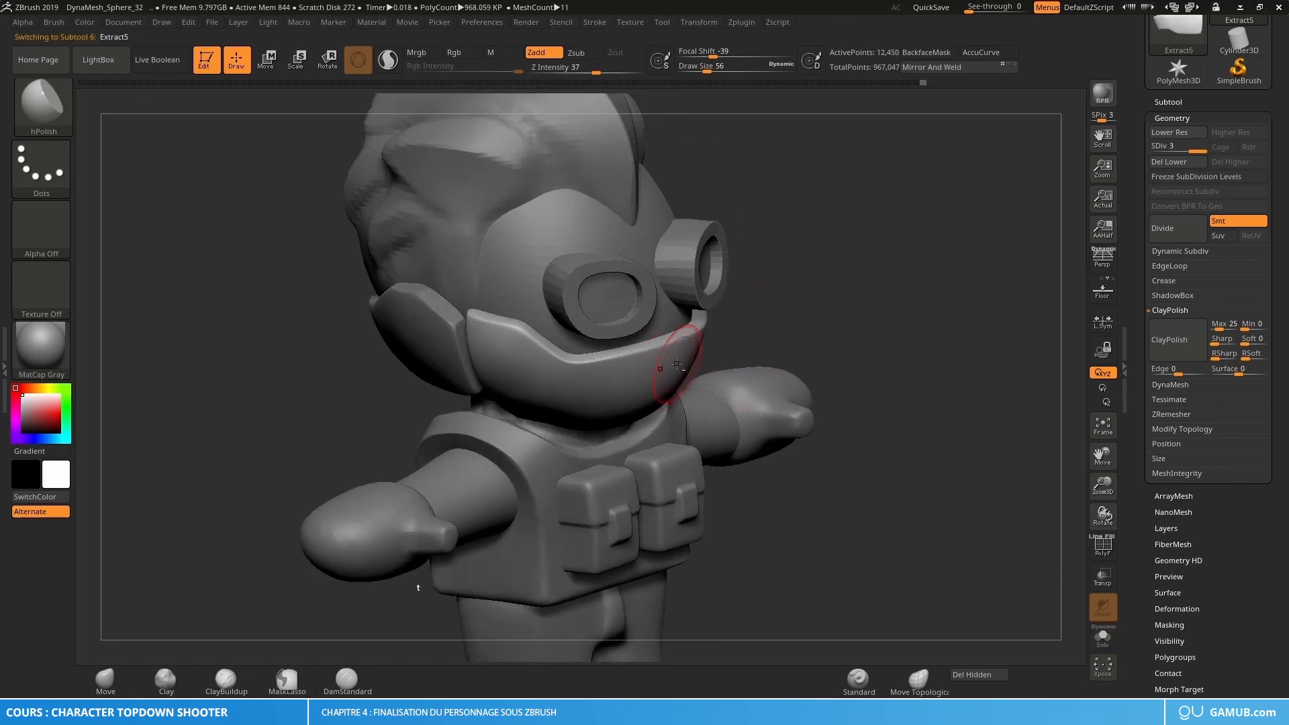
pyautogui.click(1103, 640)
pyautogui.moveTo(544, 350)
pyautogui.mouseDown(button='right')
pyautogui.moveTo(474, 331)
pyautogui.moveTo(488, 302)
pyautogui.moveTo(552, 350)
pyautogui.moveTo(549, 328)
pyautogui.mouseUp(button='right')
pyautogui.press('s')
pyautogui.moveTo(550, 329); pyautogui.dragTo(543, 328)
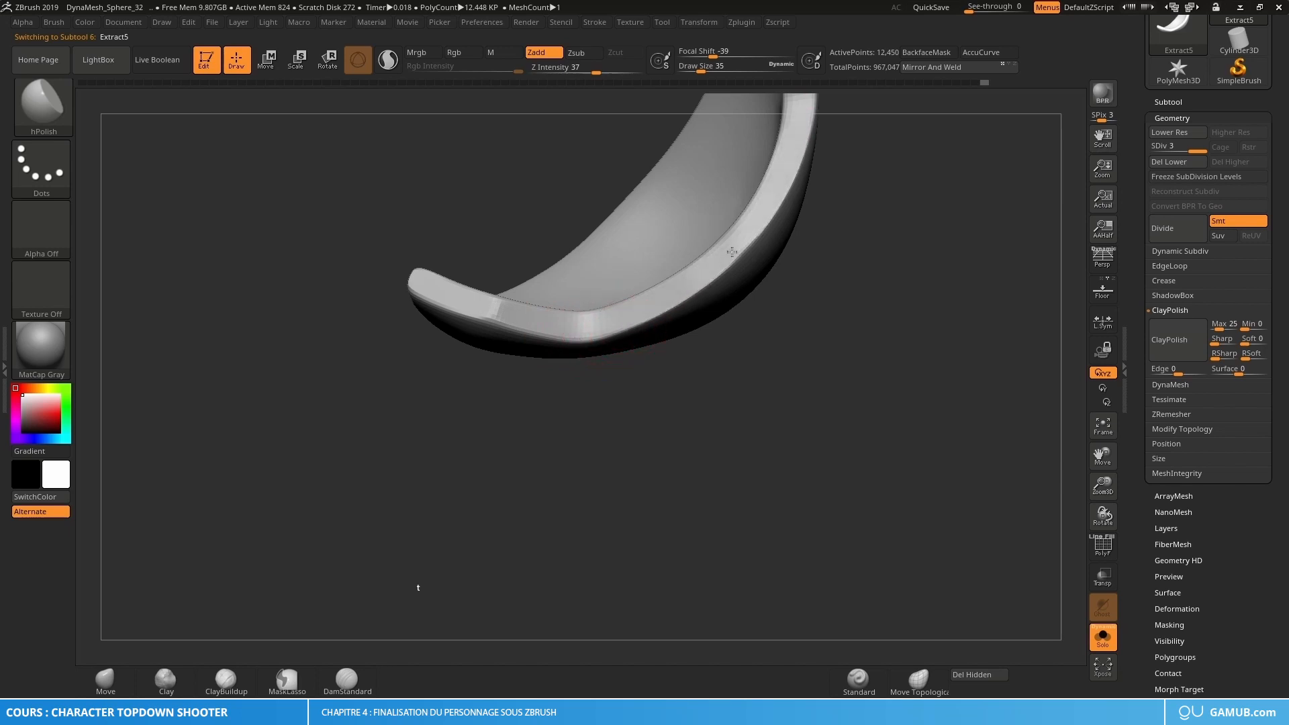
pyautogui.moveTo(719, 287)
pyautogui.mouseDown(button='right')
pyautogui.moveTo(653, 362)
pyautogui.moveTo(647, 308)
pyautogui.mouseUp(button='right')
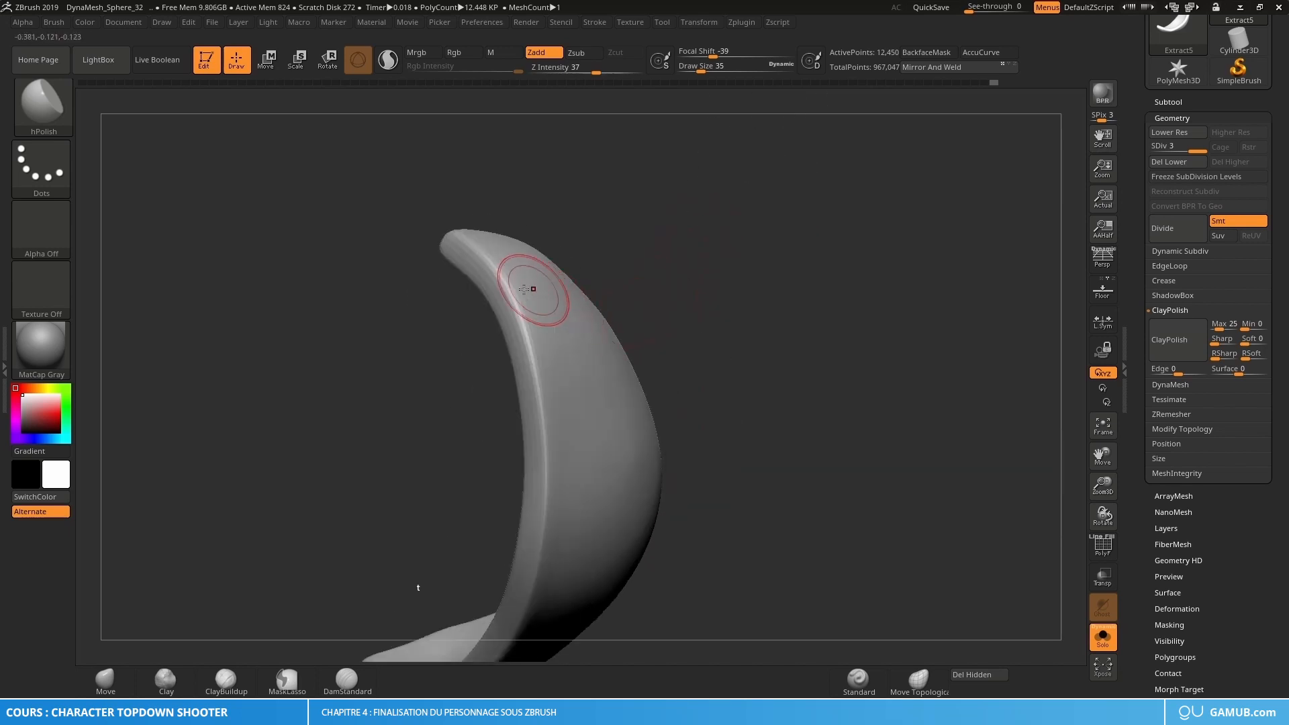
# Step: Polish the mouth guard's rim out to its ends with hPolish at draw size 48
pyautogui.press('s')
pyautogui.moveTo(501, 280); pyautogui.dragTo(514, 280)
pyautogui.moveTo(520, 278)
pyautogui.mouseDown(button='right')
pyautogui.moveTo(544, 268)
pyautogui.moveTo(541, 241)
pyautogui.mouseUp(button='right')
pyautogui.press('s')
pyautogui.moveTo(540, 241); pyautogui.dragTo(531, 240)
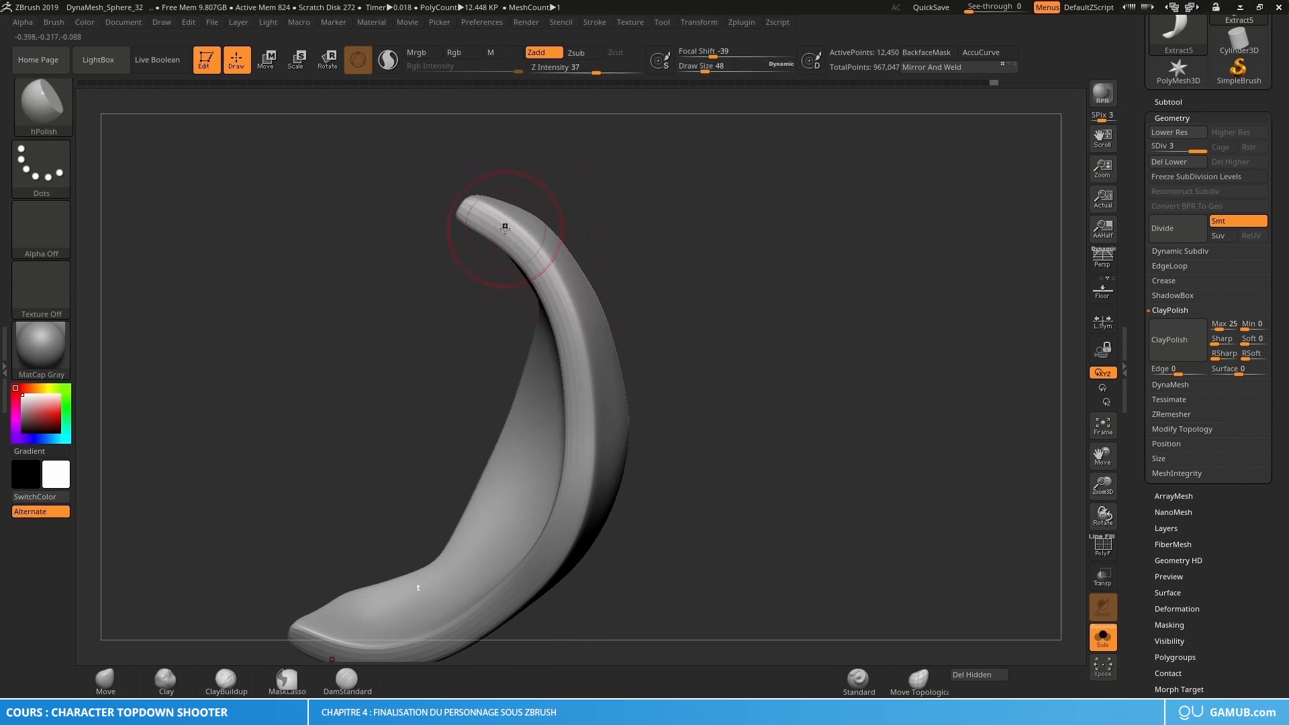
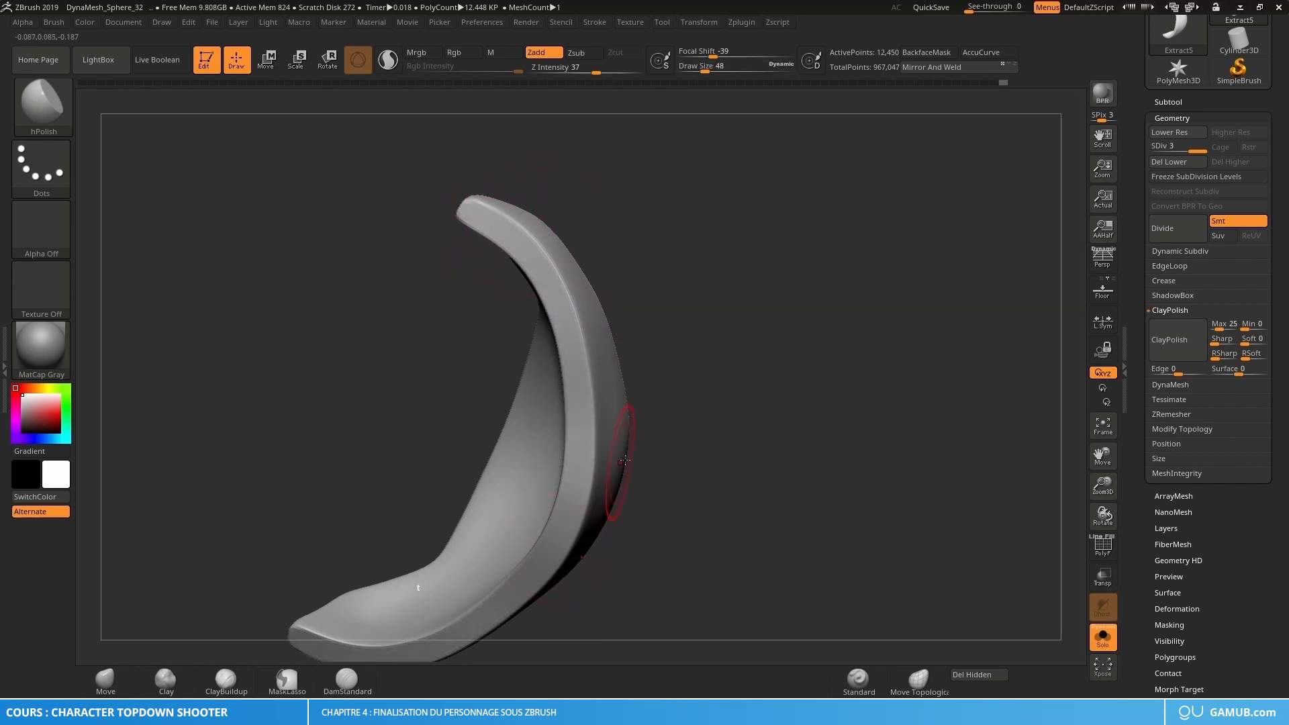
pyautogui.moveTo(625, 461); pyautogui.dragTo(917, 548, button='right')
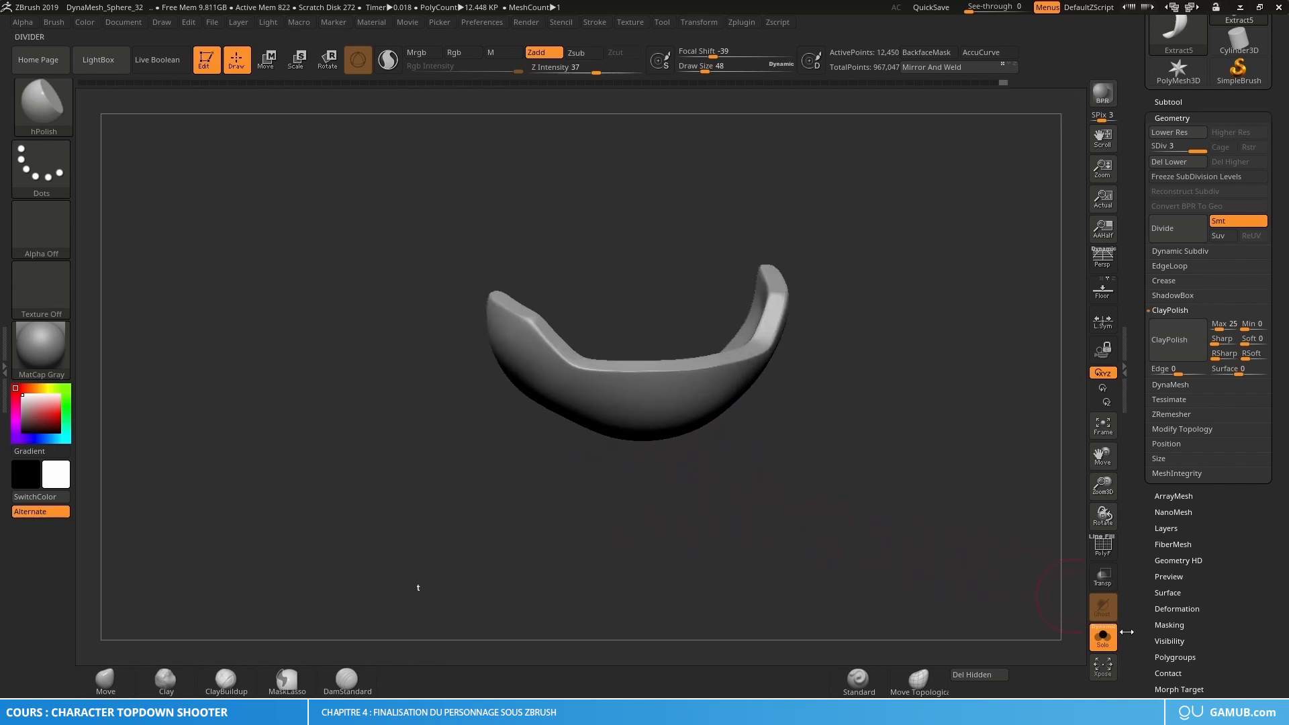
# Step: Show the whole character, select the pair of mask cylinders, and isolate them
pyautogui.click(1103, 637)
pyautogui.moveTo(824, 304); pyautogui.dragTo(808, 353, button='right')
pyautogui.keyDown('alt'); pyautogui.click(632, 294); pyautogui.keyUp('alt')
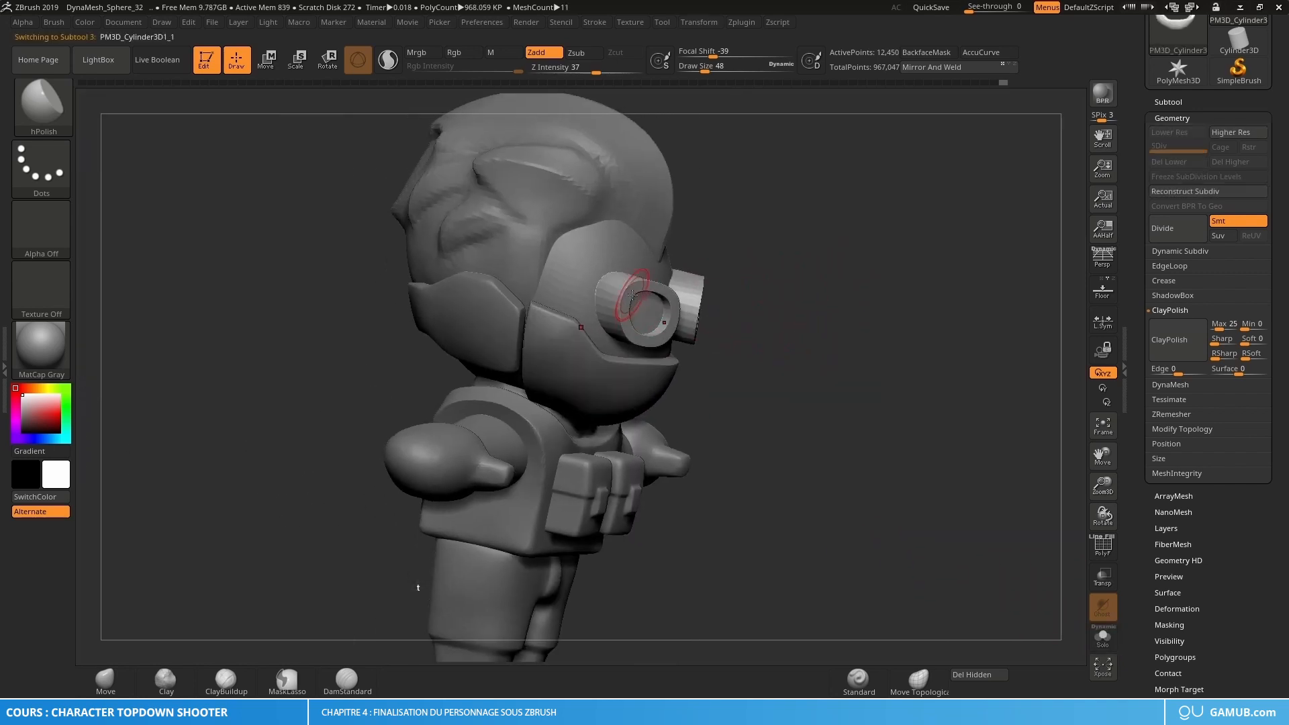
pyautogui.click(1104, 643)
pyautogui.moveTo(969, 558); pyautogui.dragTo(847, 356, button='right')
# Step: Try subdividing the mask cylinders, undo it, and check their wireframe
pyautogui.hotkey('ctrl', 'd')
pyautogui.hotkey('ctrl', 'z')
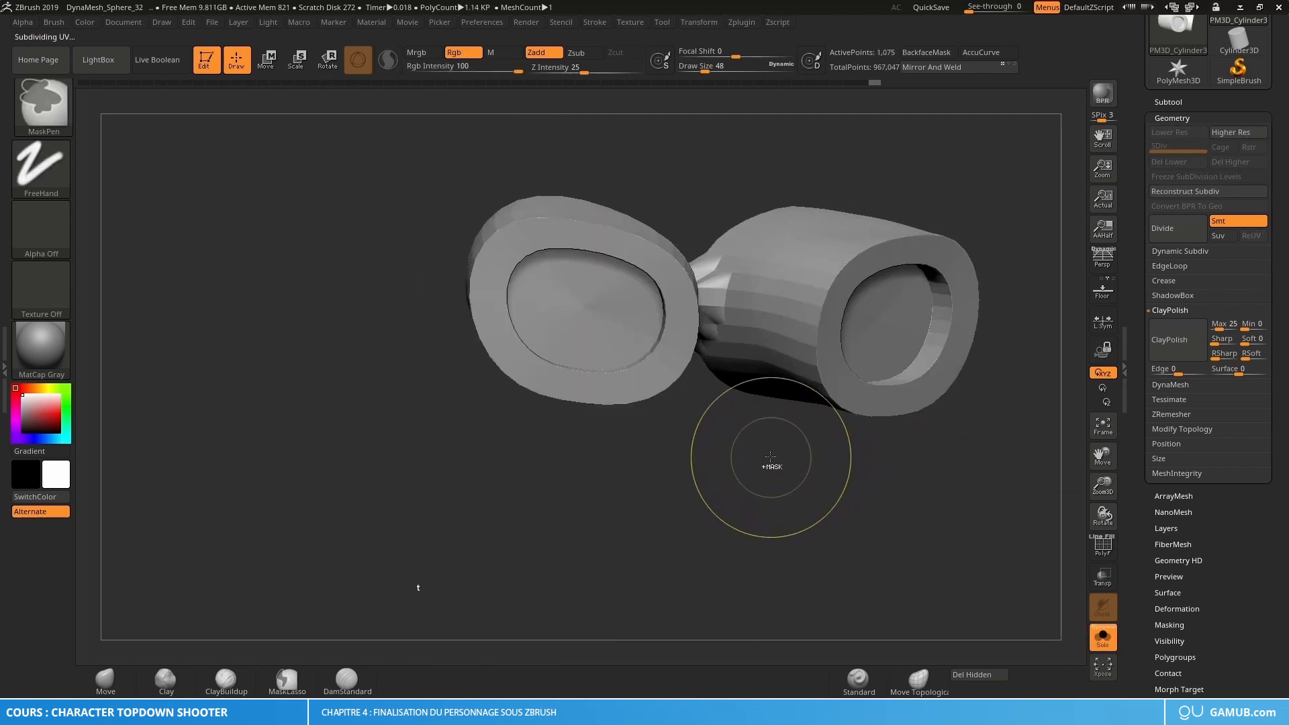
pyautogui.moveTo(739, 424)
pyautogui.keyDown('alt'); pyautogui.mouseDown(button='right')
pyautogui.moveTo(761, 452)
pyautogui.moveTo(711, 495)
pyautogui.mouseUp(button='right'); pyautogui.keyUp('alt')
pyautogui.hotkey('shift', 'f')
pyautogui.hotkey('shift', 'f')
# Step: Set the brush's draw size to 19 and apply Mirror And Weld to the mask cylinders
pyautogui.press('s')
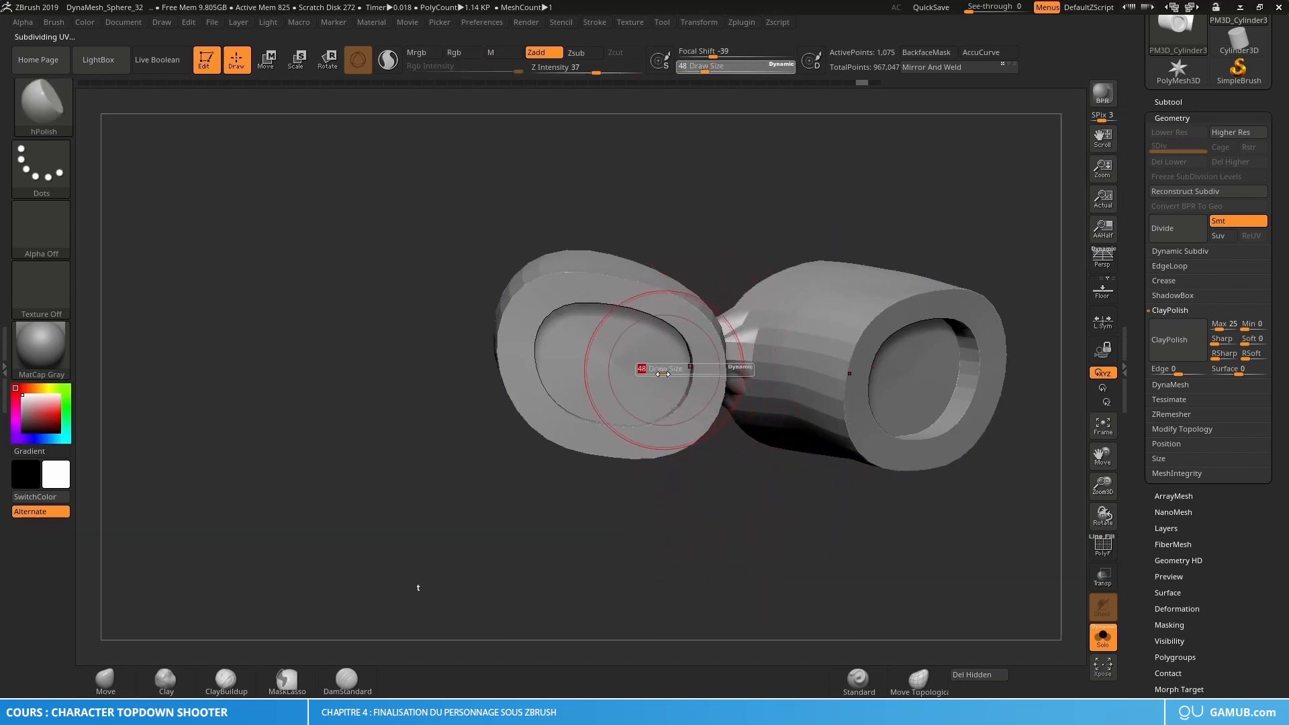
pyautogui.moveTo(660, 373); pyautogui.dragTo(650, 374)
pyautogui.moveTo(650, 376)
pyautogui.mouseDown(button='right')
pyautogui.moveTo(651, 446)
pyautogui.moveTo(660, 396)
pyautogui.moveTo(676, 432)
pyautogui.moveTo(656, 368)
pyautogui.moveTo(722, 309)
pyautogui.moveTo(769, 309)
pyautogui.moveTo(771, 320)
pyautogui.moveTo(749, 278)
pyautogui.mouseUp(button='right')
pyautogui.hotkey('shift', 'f')
pyautogui.hotkey('shift', 'f')
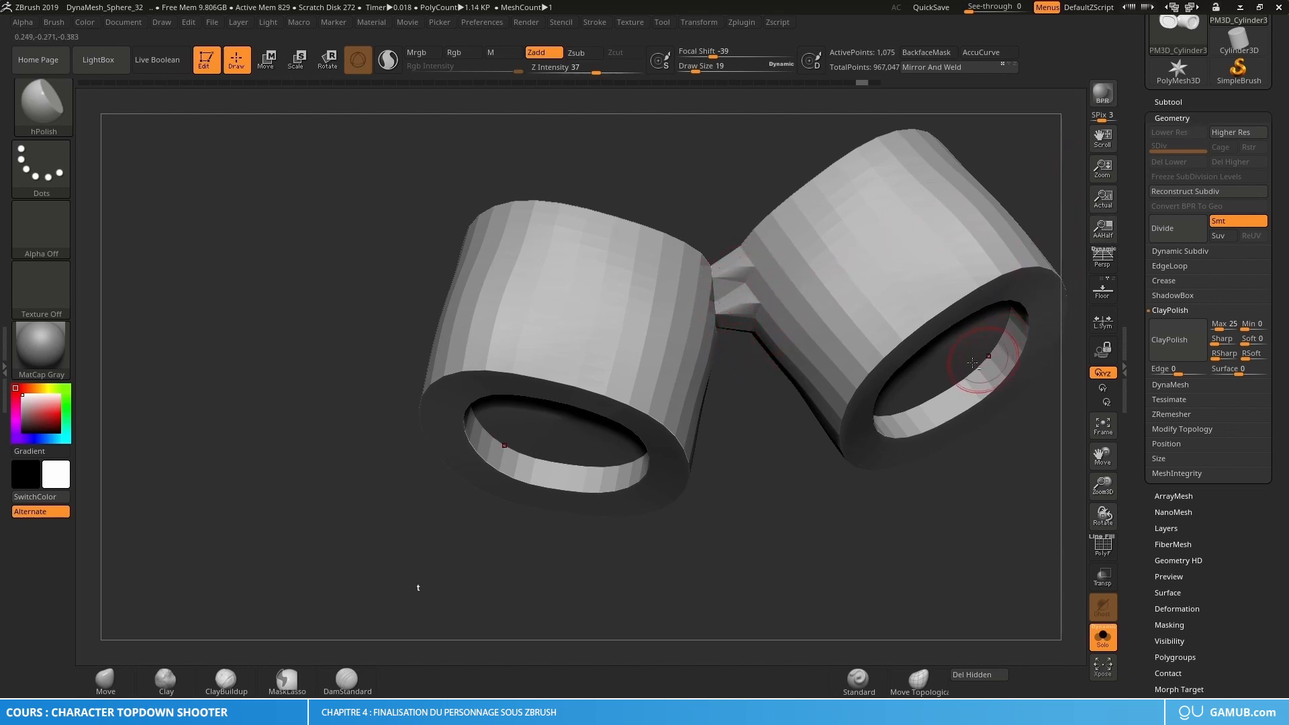
pyautogui.keyDown('alt'); pyautogui.moveTo(972, 363); pyautogui.dragTo(924, 365, button='right'); pyautogui.keyUp('alt')
pyautogui.click(1180, 431)
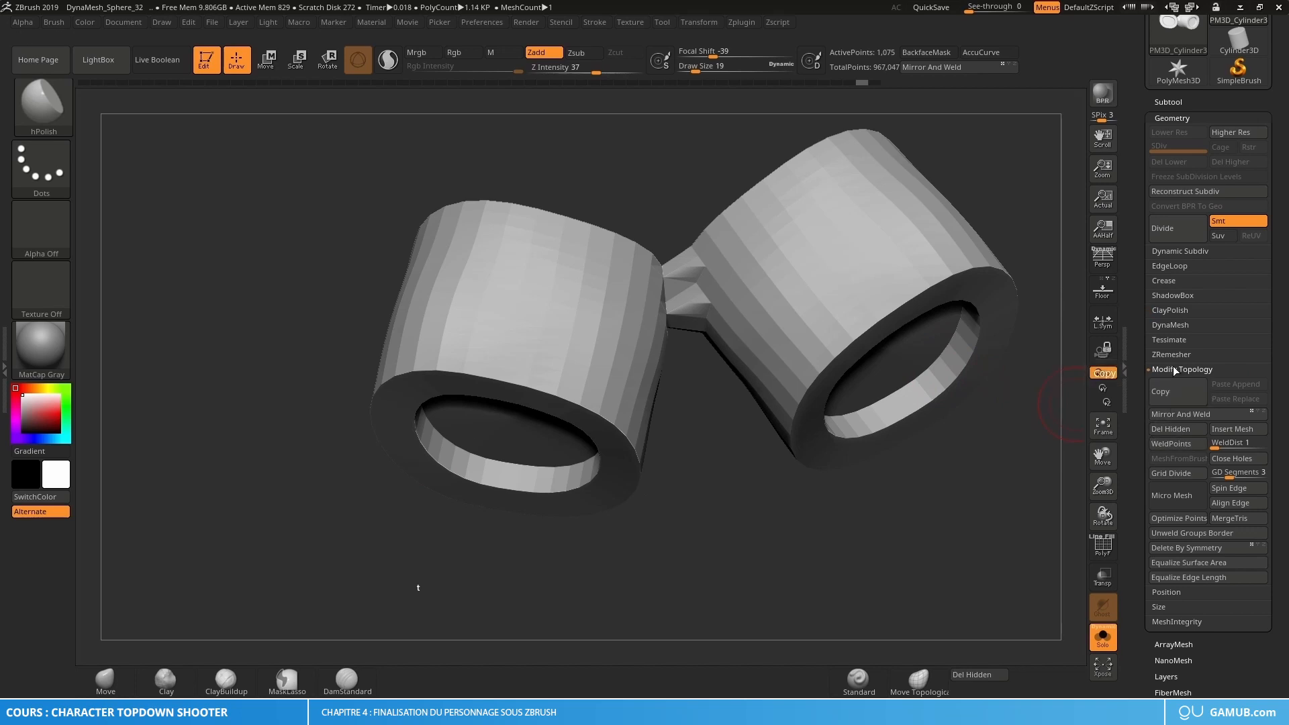
pyautogui.click(1181, 414)
# Step: Try smoothing the connection between the two mask cylinders and undo the smoothing
pyautogui.moveTo(825, 337); pyautogui.dragTo(788, 329, button='right')
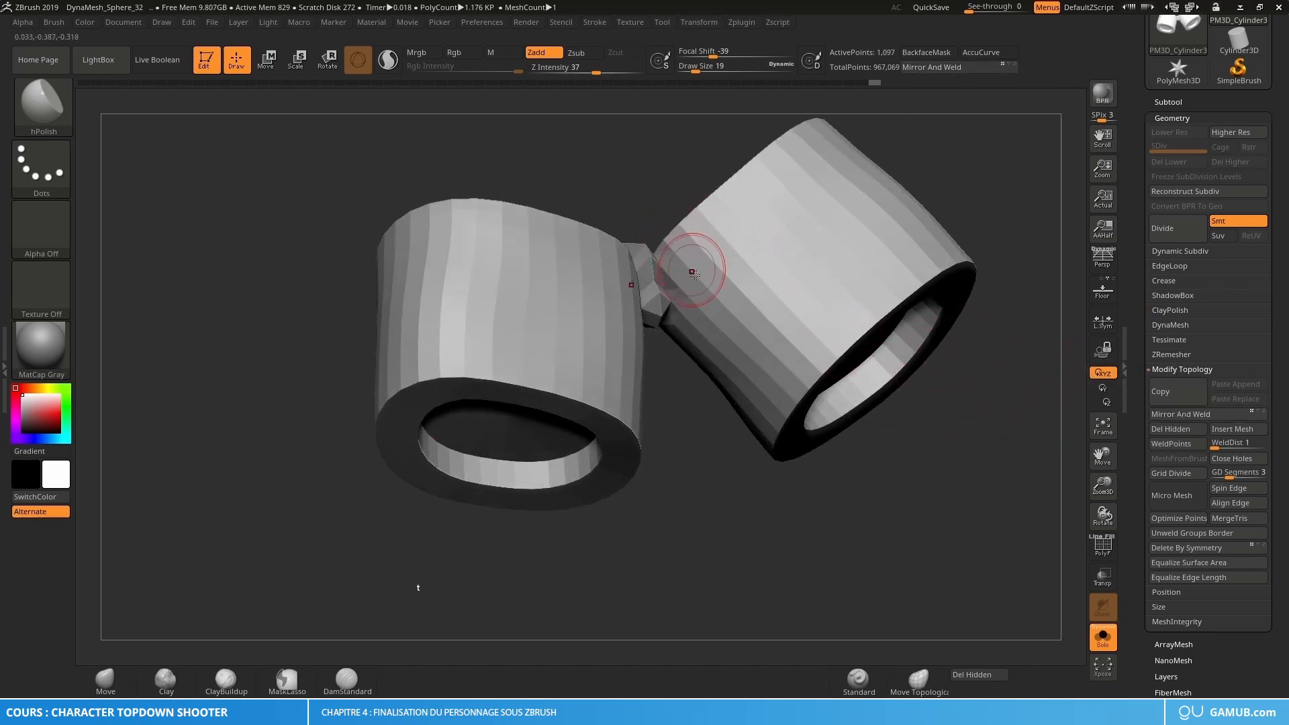
pyautogui.moveTo(691, 273); pyautogui.dragTo(679, 307, button='right')
pyautogui.moveTo(674, 285)
pyautogui.keyDown('shift'); pyautogui.mouseDown()
pyautogui.moveTo(604, 278)
pyautogui.moveTo(664, 288)
pyautogui.mouseUp(); pyautogui.keyUp('shift')
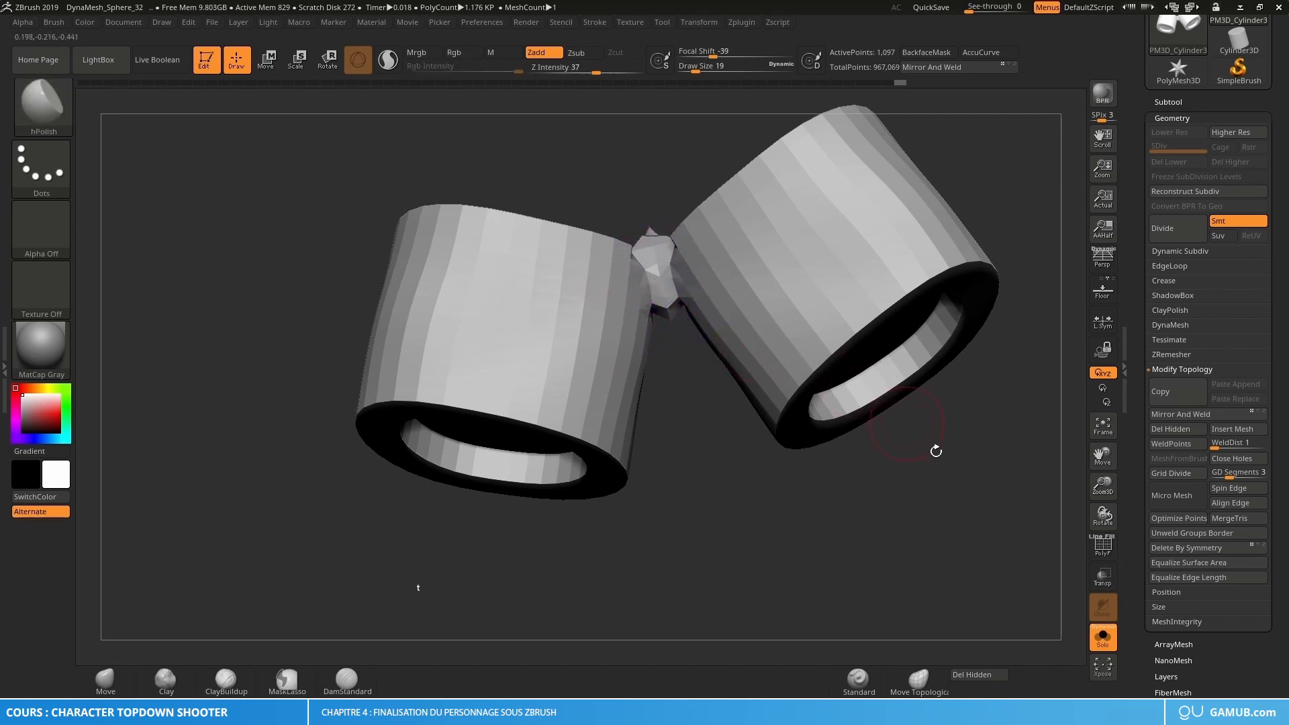
pyautogui.hotkey('ctrl', 'z')
pyautogui.hotkey('ctrl', 'z')
# Step: Examine the mask cylinders in place on the whole character and isolate them again
pyautogui.click(1103, 638)
pyautogui.moveTo(916, 463); pyautogui.dragTo(835, 288, button='right')
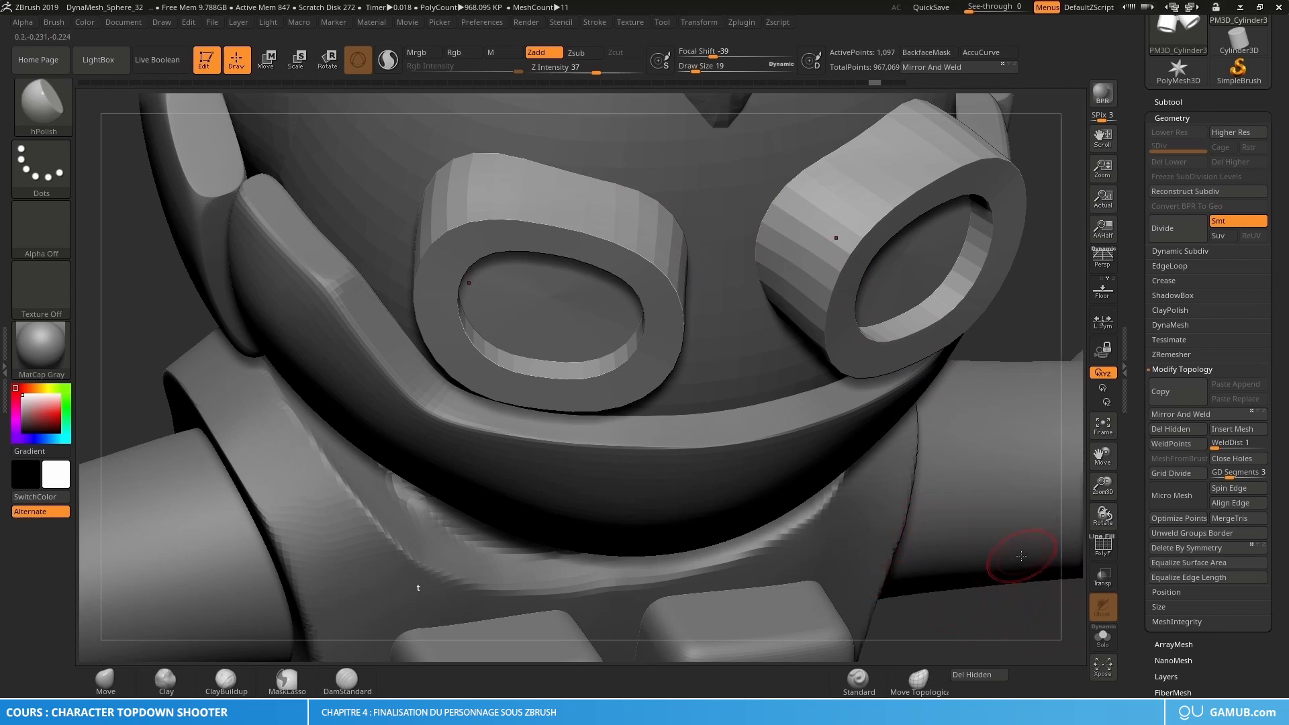
pyautogui.keyDown('ctrl'); pyautogui.moveTo(835, 411); pyautogui.dragTo(723, 304, button='right'); pyautogui.keyUp('ctrl')
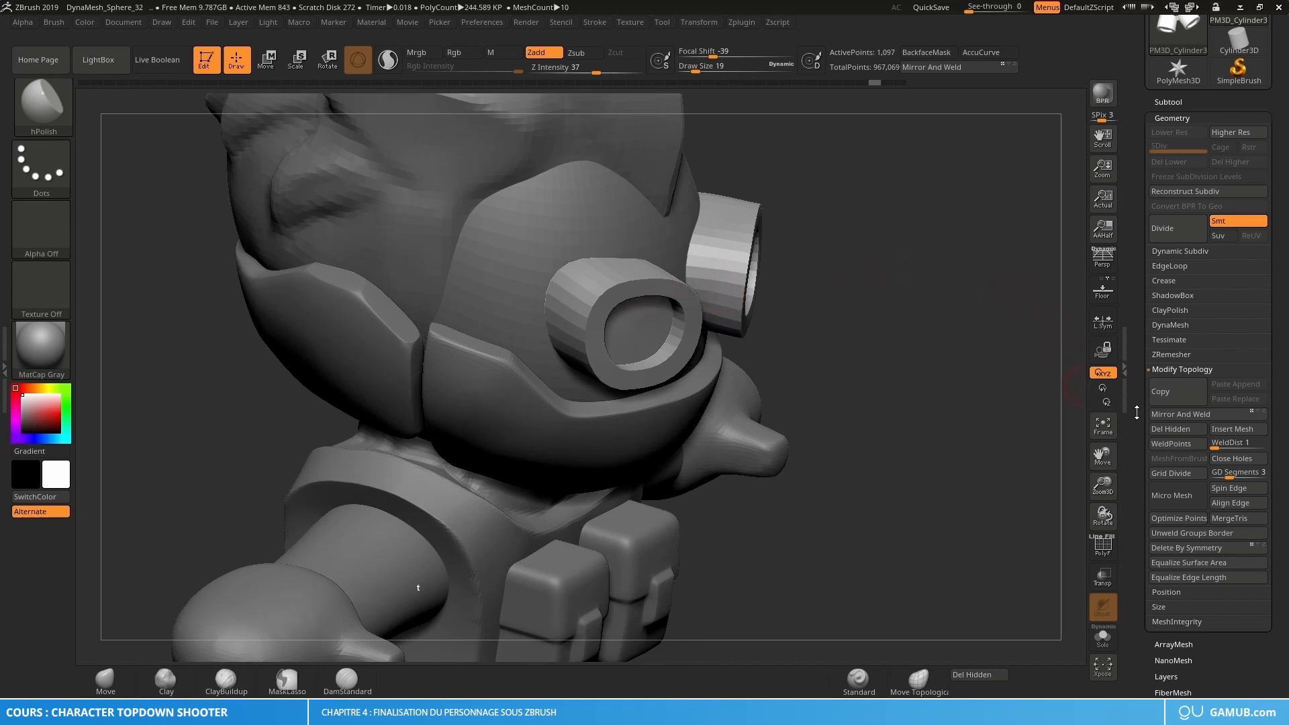
pyautogui.moveTo(990, 365); pyautogui.dragTo(727, 298, button='right')
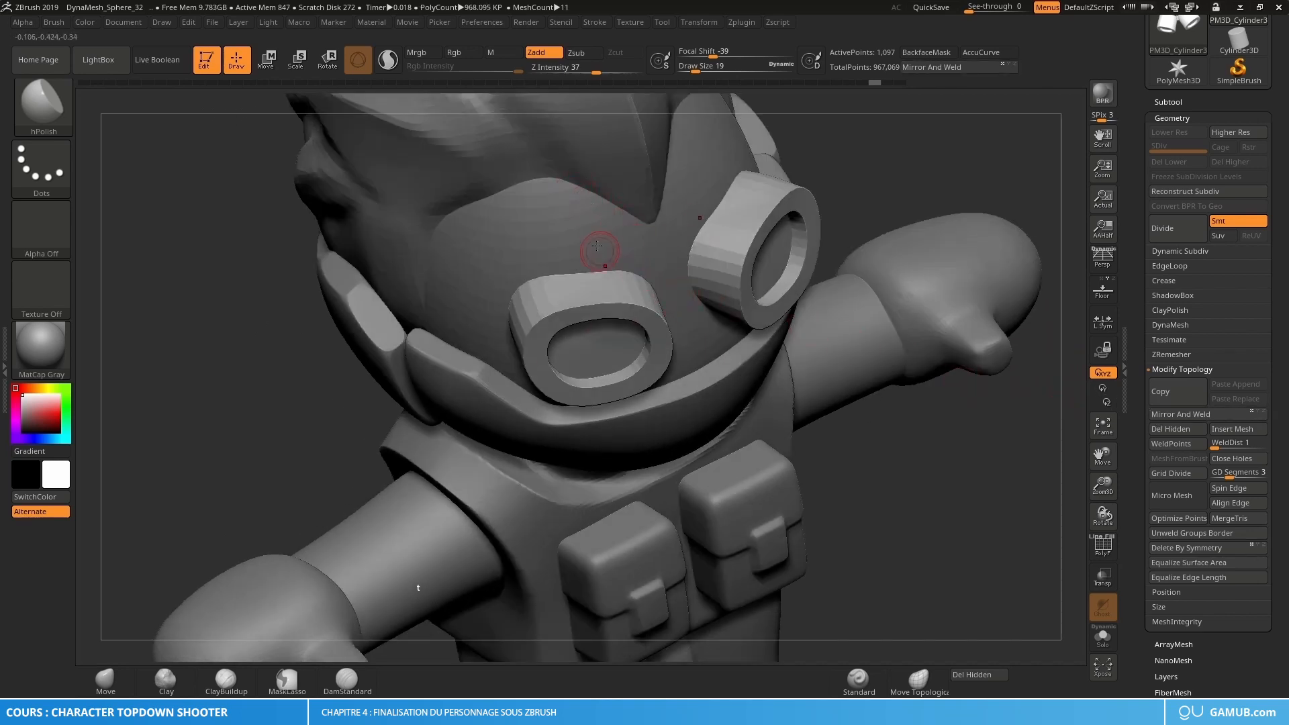
pyautogui.moveTo(671, 304); pyautogui.dragTo(749, 303, button='right')
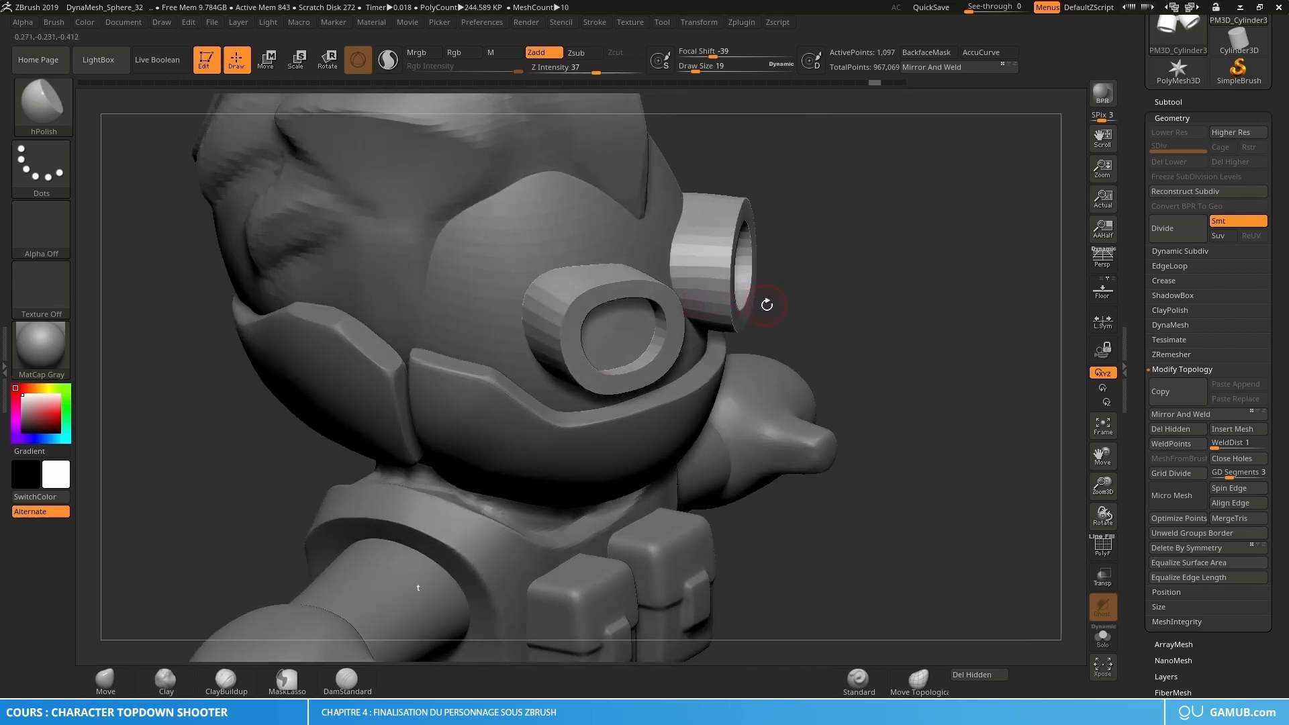
pyautogui.keyDown('ctrl'); pyautogui.moveTo(631, 326); pyautogui.dragTo(708, 332, button='right'); pyautogui.keyUp('ctrl')
pyautogui.click(1103, 636)
# Step: Try subdividing the mask cylinders to level 3, compare the subdivision levels, and undo the subdivision
pyautogui.hotkey('ctrl', 'd')
pyautogui.hotkey('ctrl', 'd')
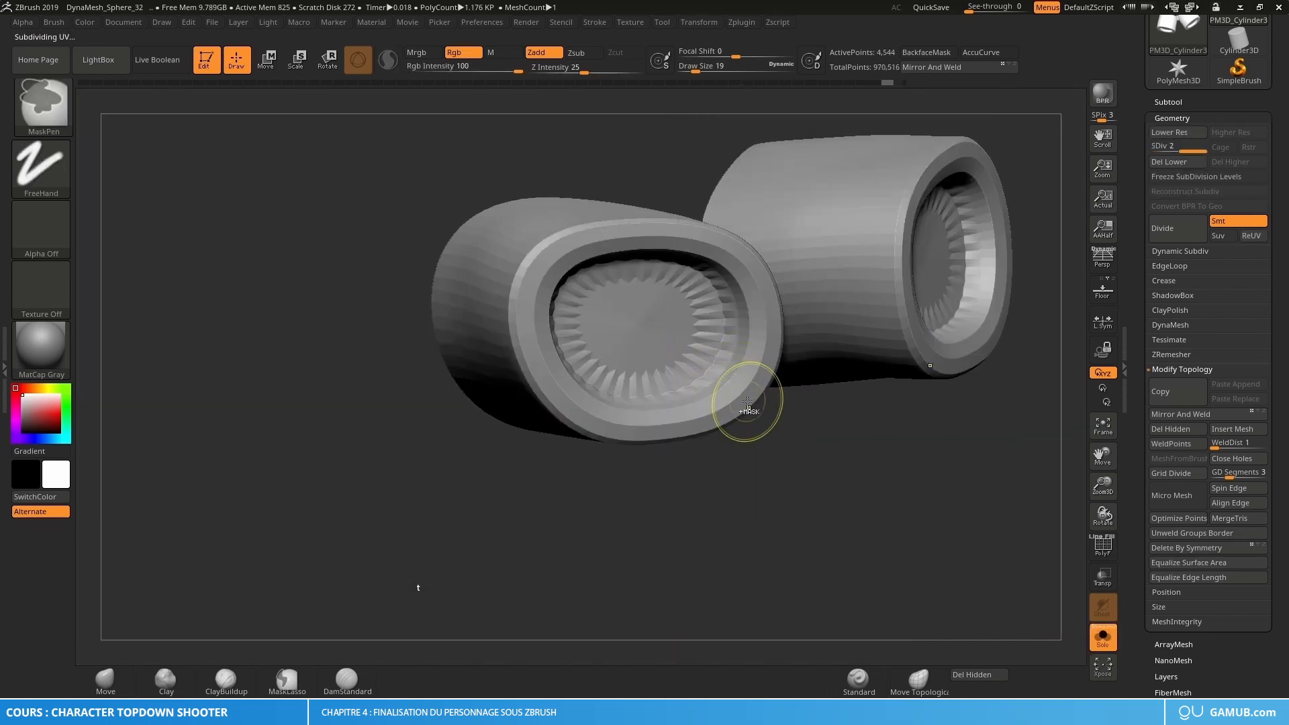
pyautogui.moveTo(732, 405); pyautogui.dragTo(585, 302, button='right')
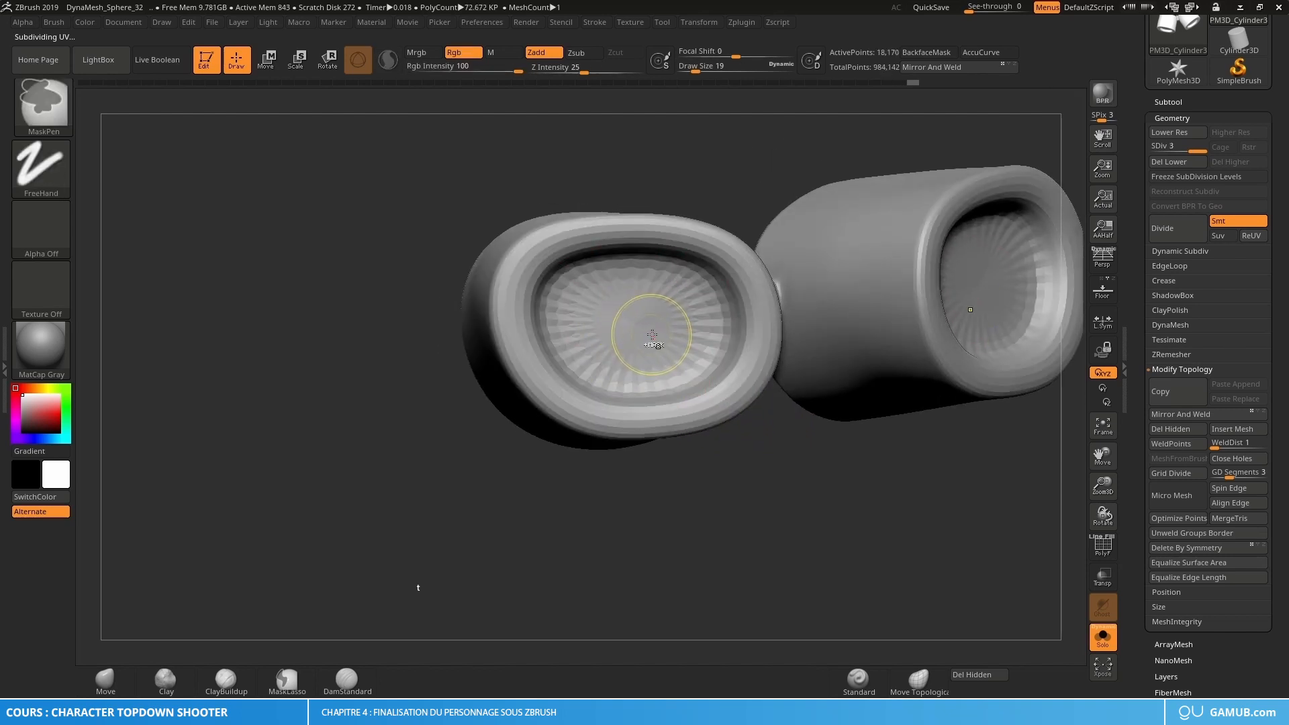
pyautogui.hotkey('shift', 'd')
pyautogui.hotkey('shift', 'd')
pyautogui.hotkey('ctrl', 'z')
# Step: Inspect the cylinder cap's wireframe, try subdividing the cylinders twice more, and undo both subdivisions
pyautogui.hotkey('shift', 'f')
pyautogui.keyDown('ctrl'); pyautogui.moveTo(650, 334); pyautogui.dragTo(634, 285, button='right'); pyautogui.keyUp('ctrl')
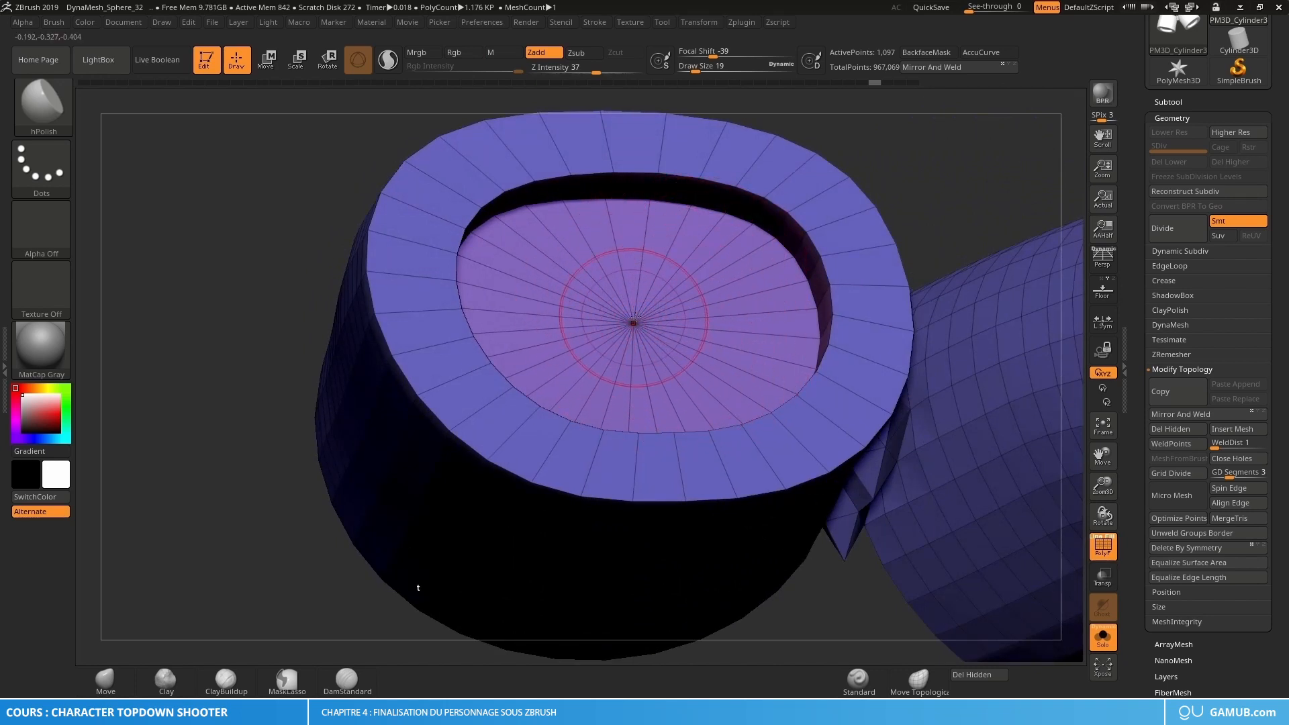
pyautogui.keyDown('ctrl'); pyautogui.moveTo(652, 292); pyautogui.dragTo(691, 339, button='right'); pyautogui.keyUp('ctrl')
pyautogui.hotkey('ctrl', 'd')
pyautogui.hotkey('ctrl', 'd')
pyautogui.hotkey('shift', 'f')
pyautogui.hotkey('shift', 'f')
pyautogui.hotkey('ctrl', 'z')
pyautogui.hotkey('ctrl', 'z')
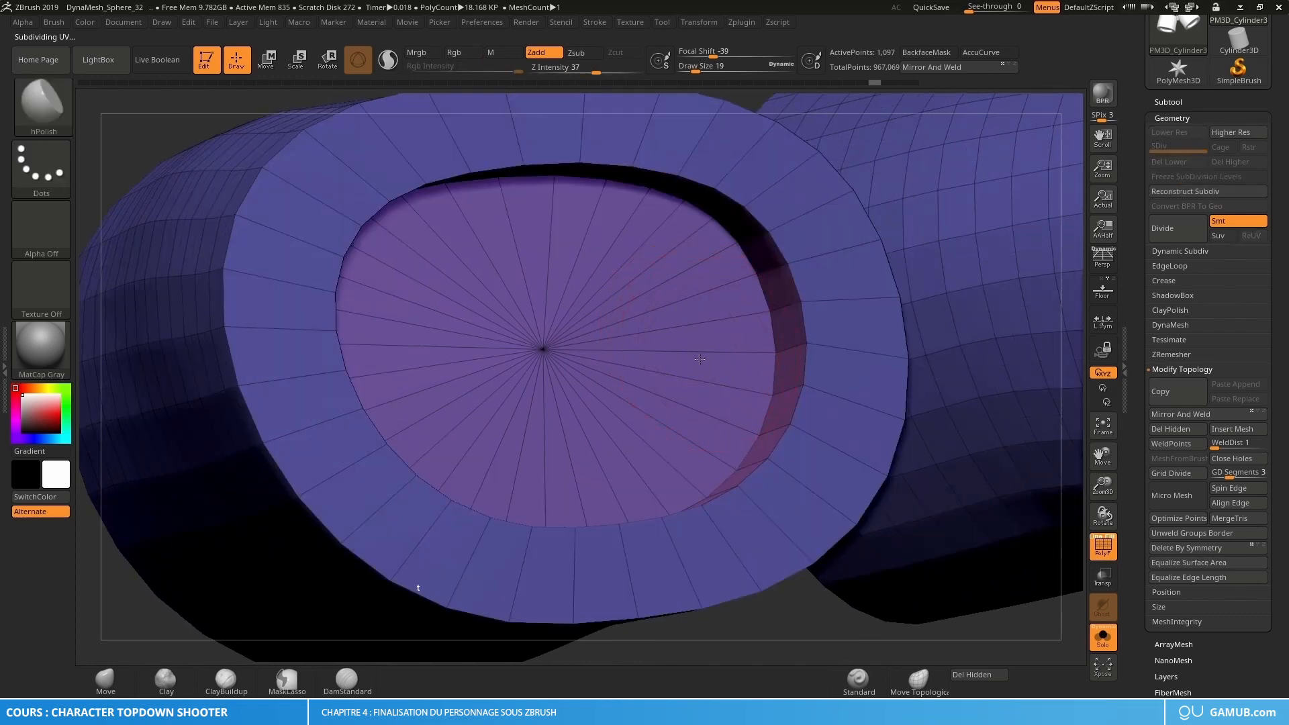
# Step: Try remeshing the mask cylinders with DynaMesh at resolution 128, inspect the wireframe, and undo the remesh
pyautogui.hotkey('shift', 'f')
pyautogui.keyDown('ctrl'); pyautogui.moveTo(686, 392); pyautogui.dragTo(641, 362, button='right'); pyautogui.keyUp('ctrl')
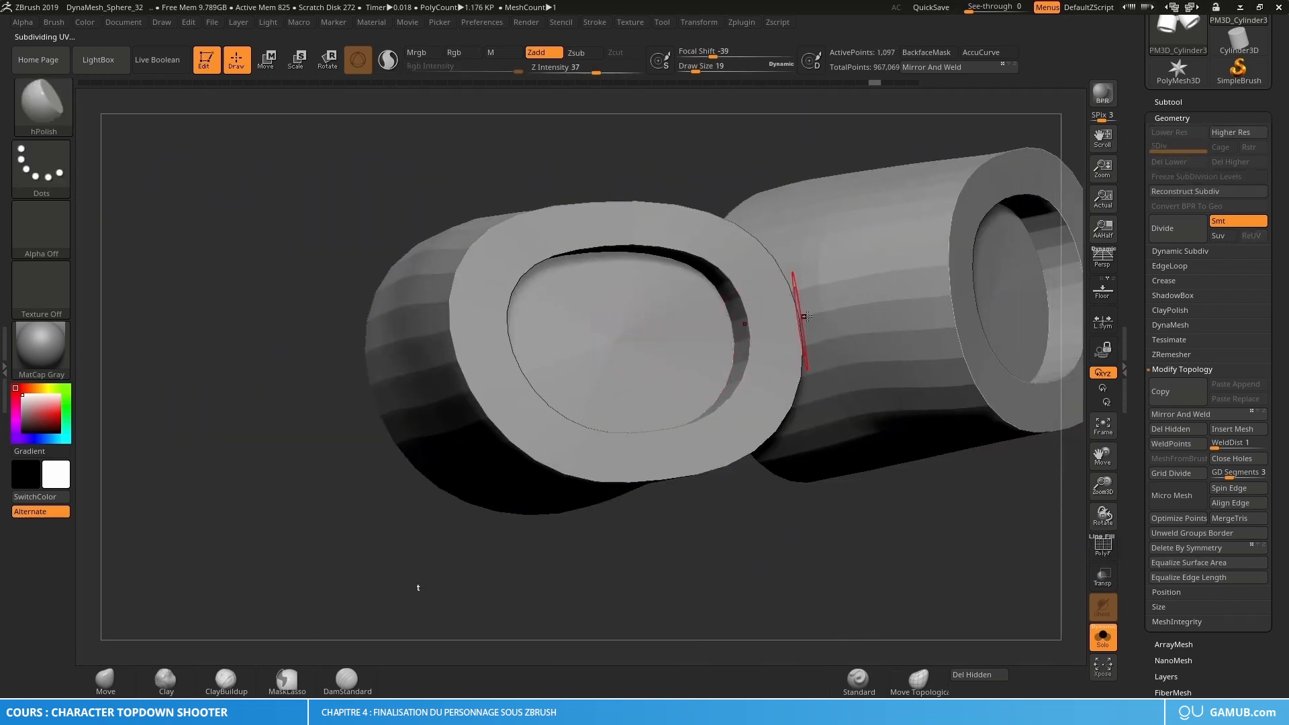
pyautogui.click(1176, 324)
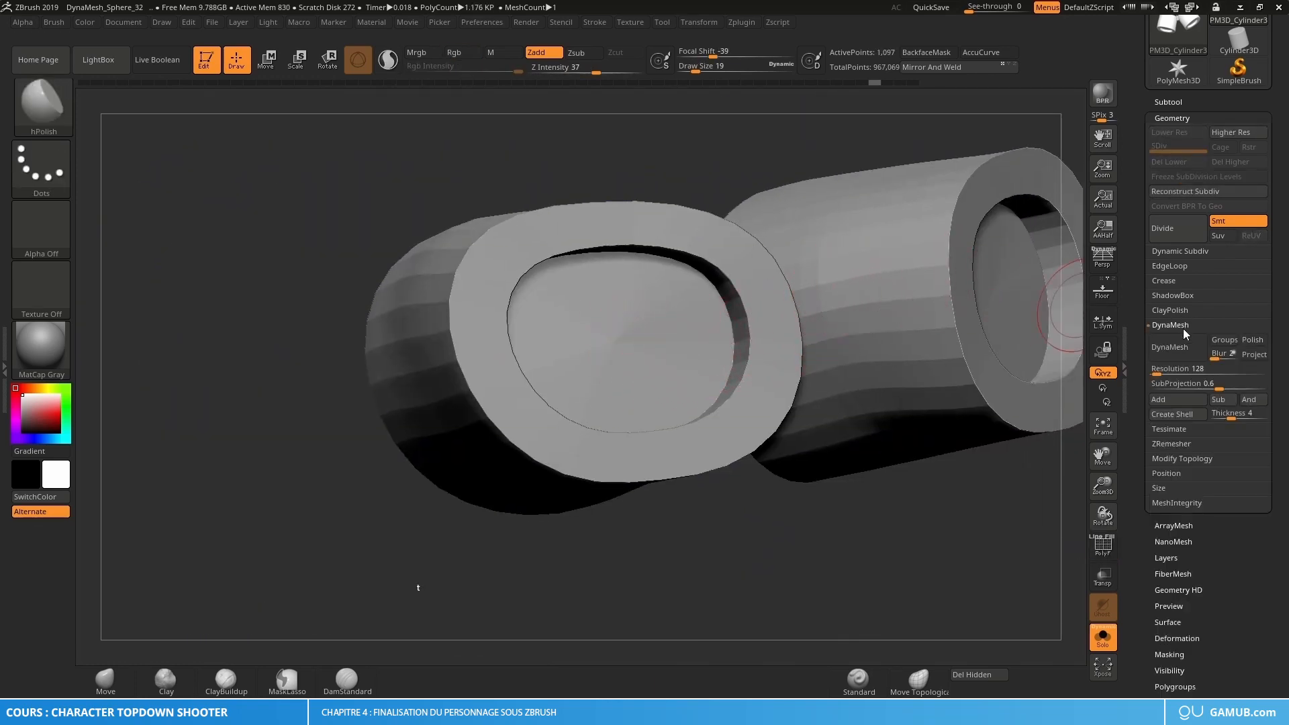
pyautogui.click(1186, 351)
pyautogui.moveTo(704, 318)
pyautogui.mouseDown(button='right')
pyautogui.moveTo(605, 317)
pyautogui.moveTo(640, 364)
pyautogui.moveTo(555, 298)
pyautogui.mouseUp(button='right')
pyautogui.hotkey('shift', 'f')
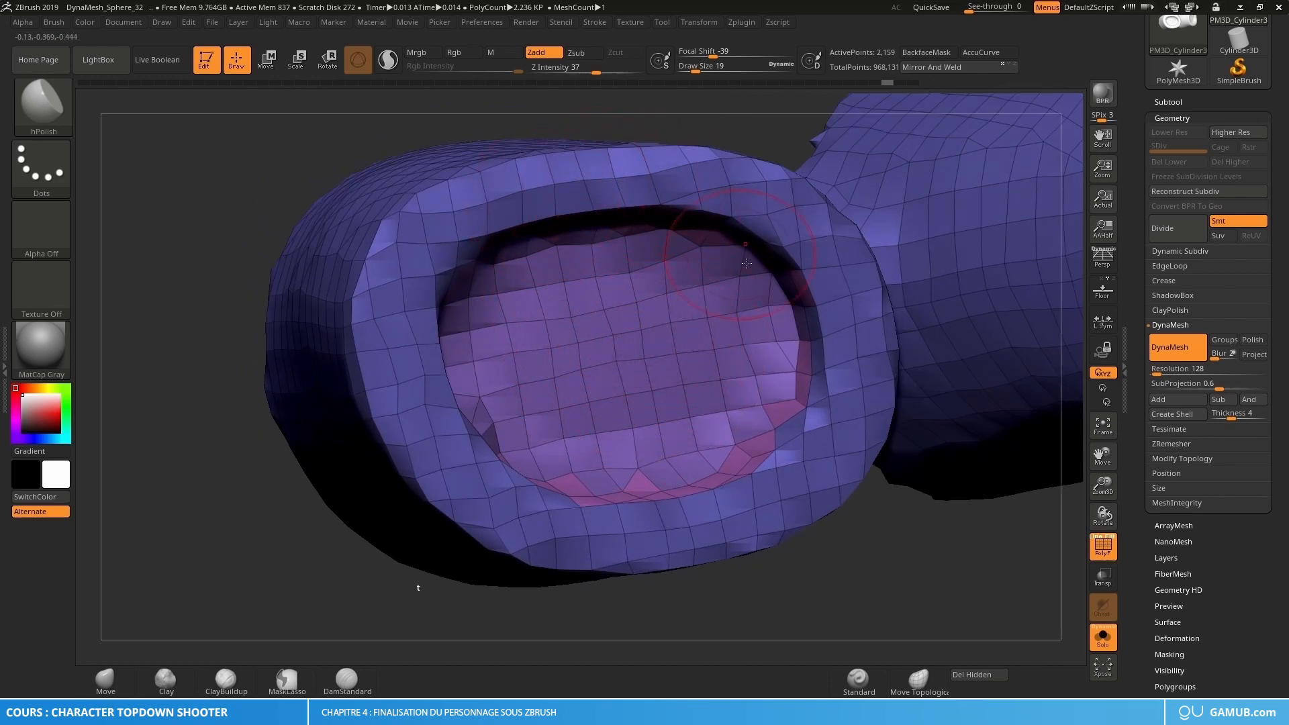
pyautogui.moveTo(747, 263)
pyautogui.keyDown('ctrl'); pyautogui.mouseDown(button='right')
pyautogui.moveTo(743, 235)
pyautogui.moveTo(659, 353)
pyautogui.moveTo(683, 377)
pyautogui.mouseUp(button='right'); pyautogui.keyUp('ctrl')
pyautogui.hotkey('ctrl', 'z')
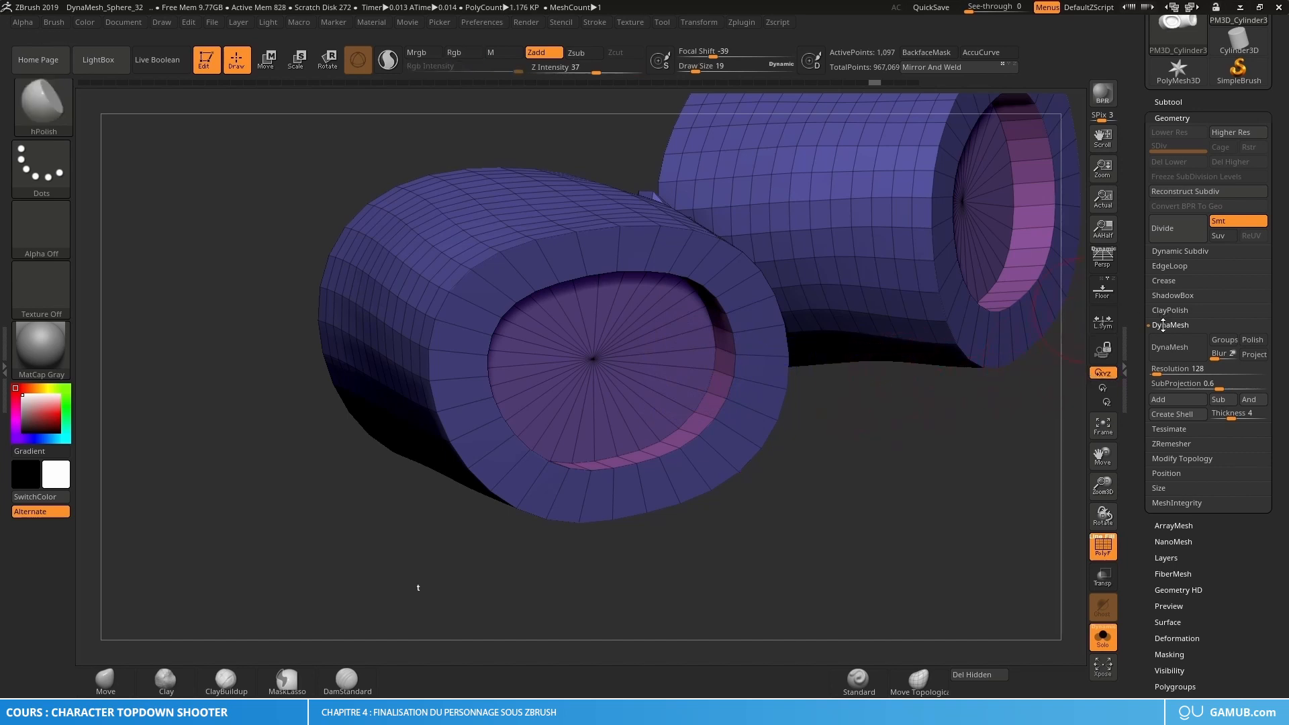
# Step: Remesh the mask cylinders with DynaMesh at resolution 440 and check the surface without the wireframe
pyautogui.moveTo(1154, 375); pyautogui.dragTo(1156, 374)
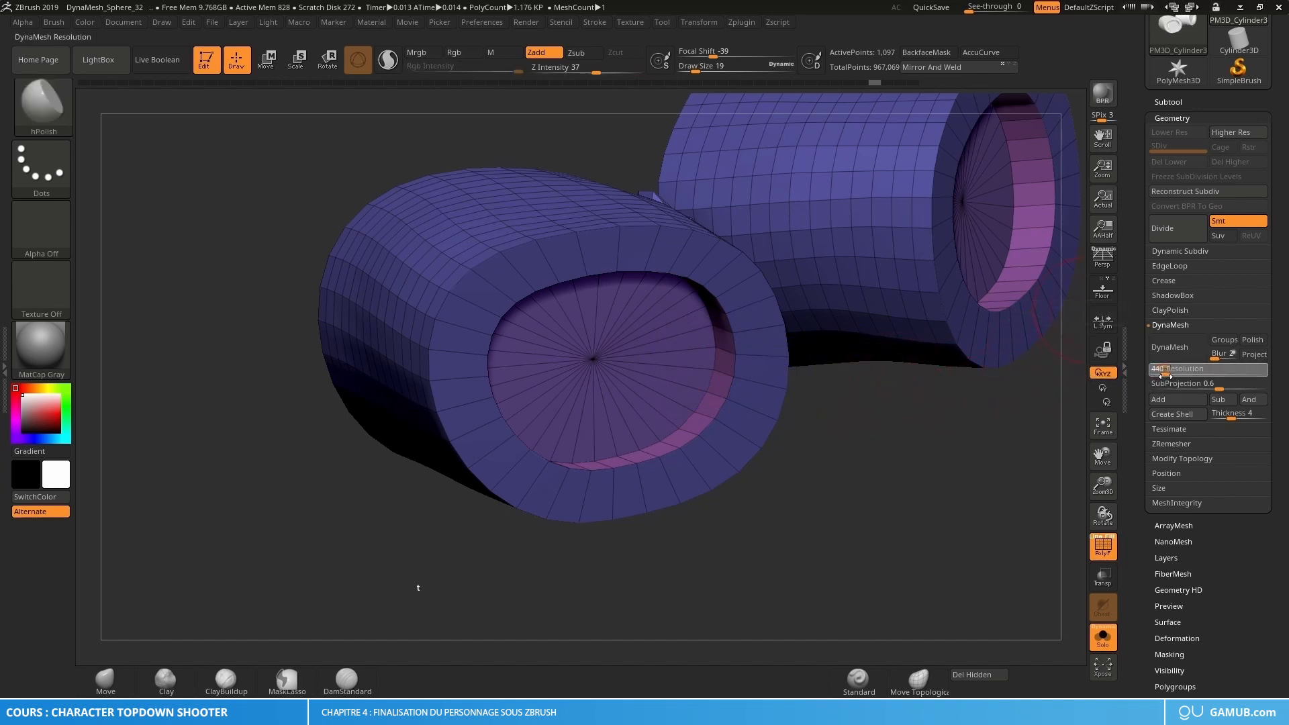
pyautogui.click(1175, 347)
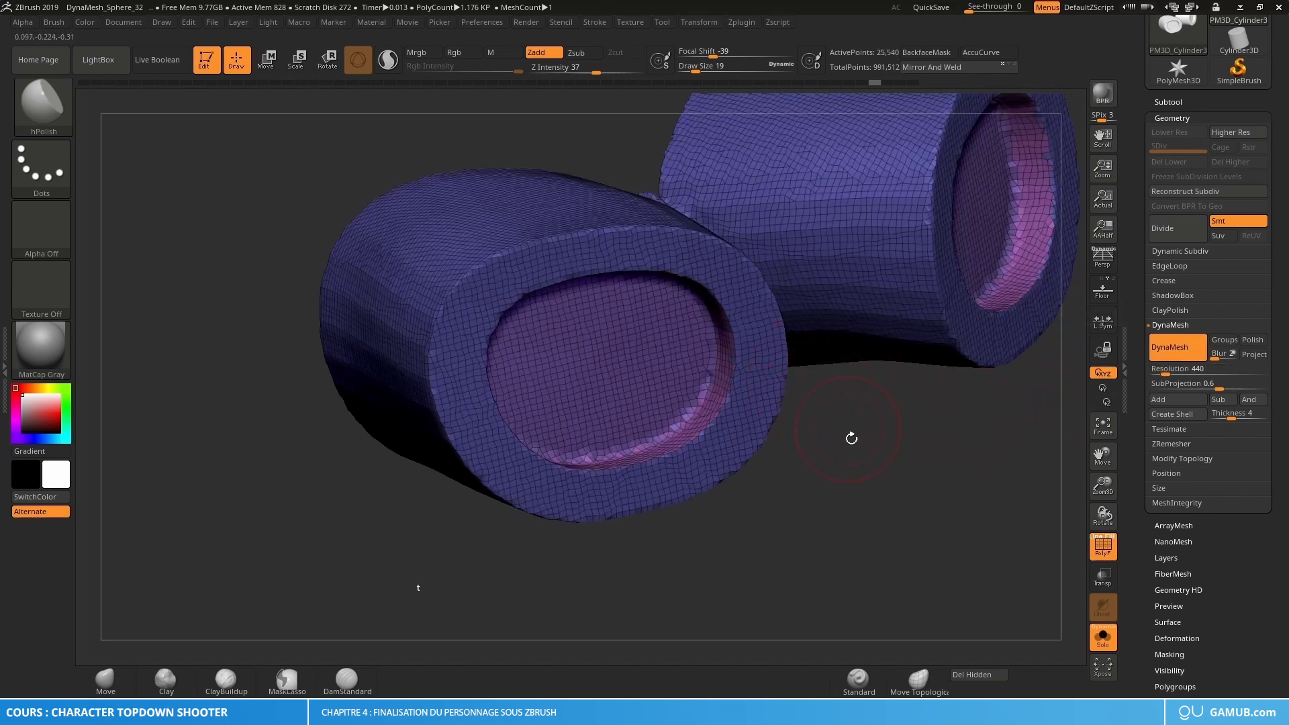
pyautogui.hotkey('shift', 'f')
pyautogui.moveTo(880, 440); pyautogui.dragTo(866, 433)
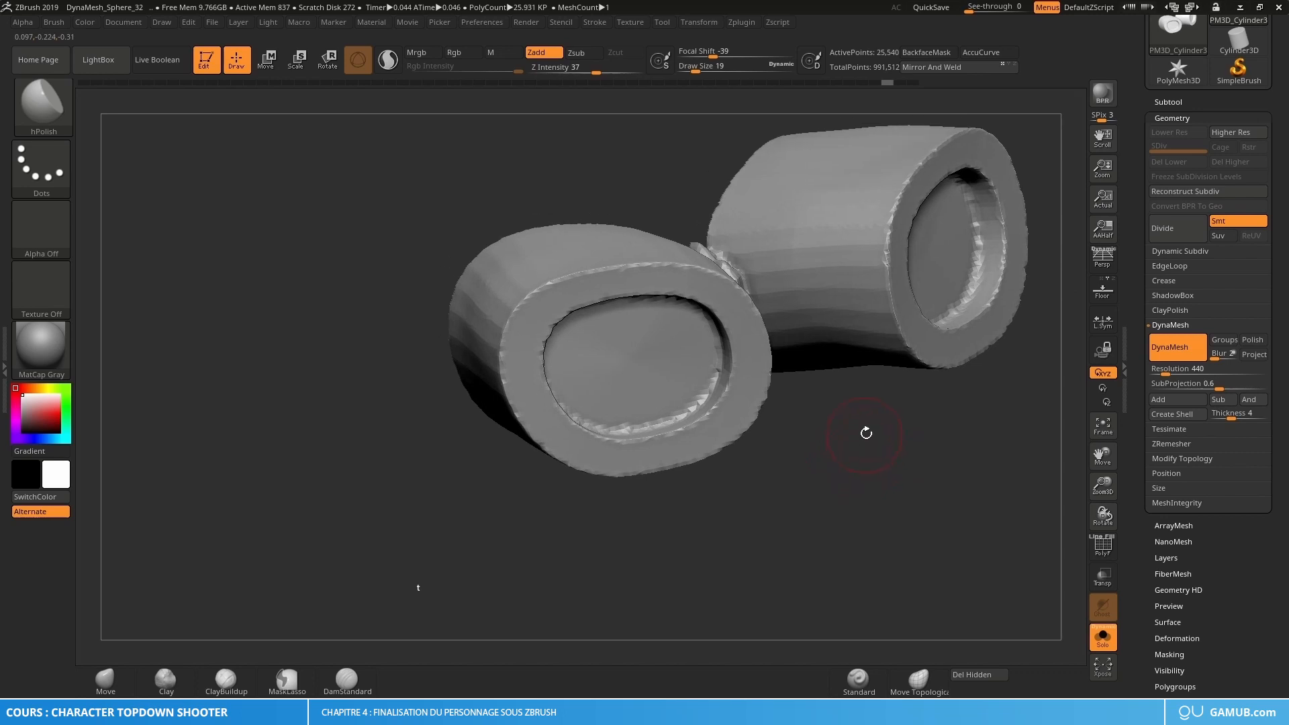
pyautogui.keyDown('alt'); pyautogui.moveTo(998, 410); pyautogui.dragTo(947, 411); pyautogui.keyUp('alt')
# Step: Apply ClayPolish with Max 25 to the remeshed mask cylinders to clean up their jagged edges
pyautogui.click(1174, 309)
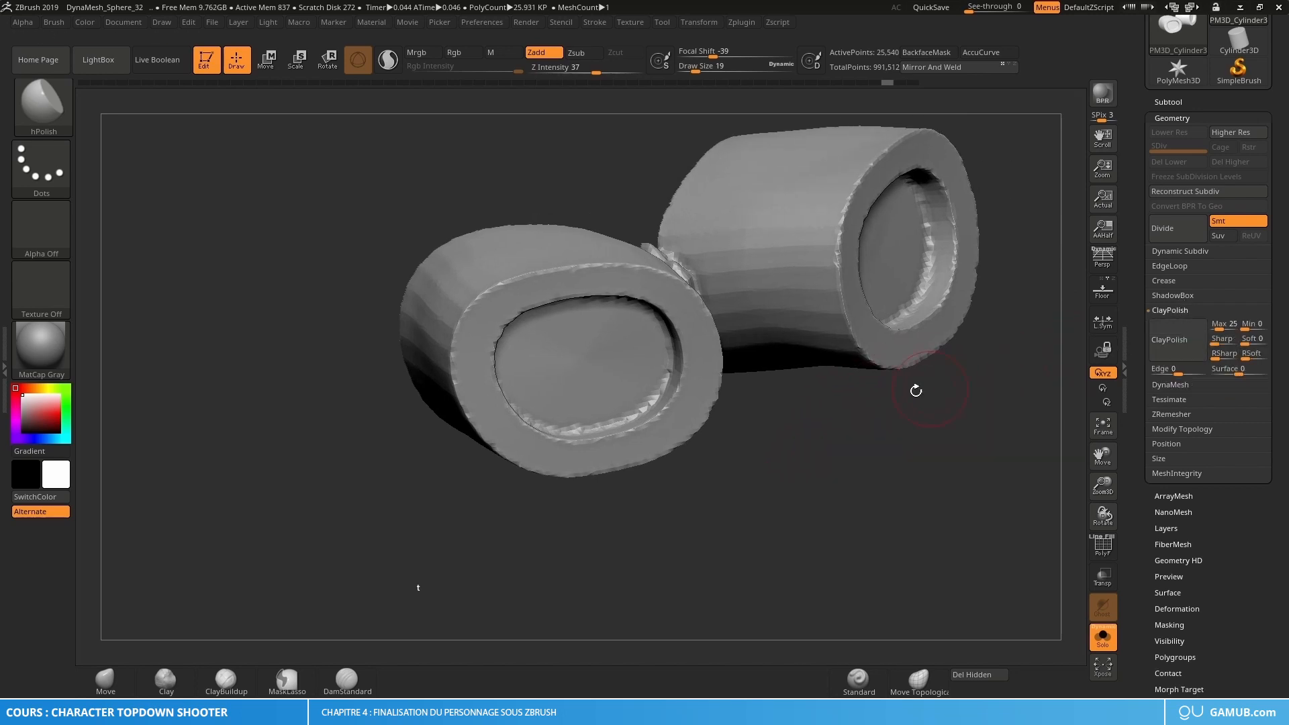
pyautogui.click(1166, 342)
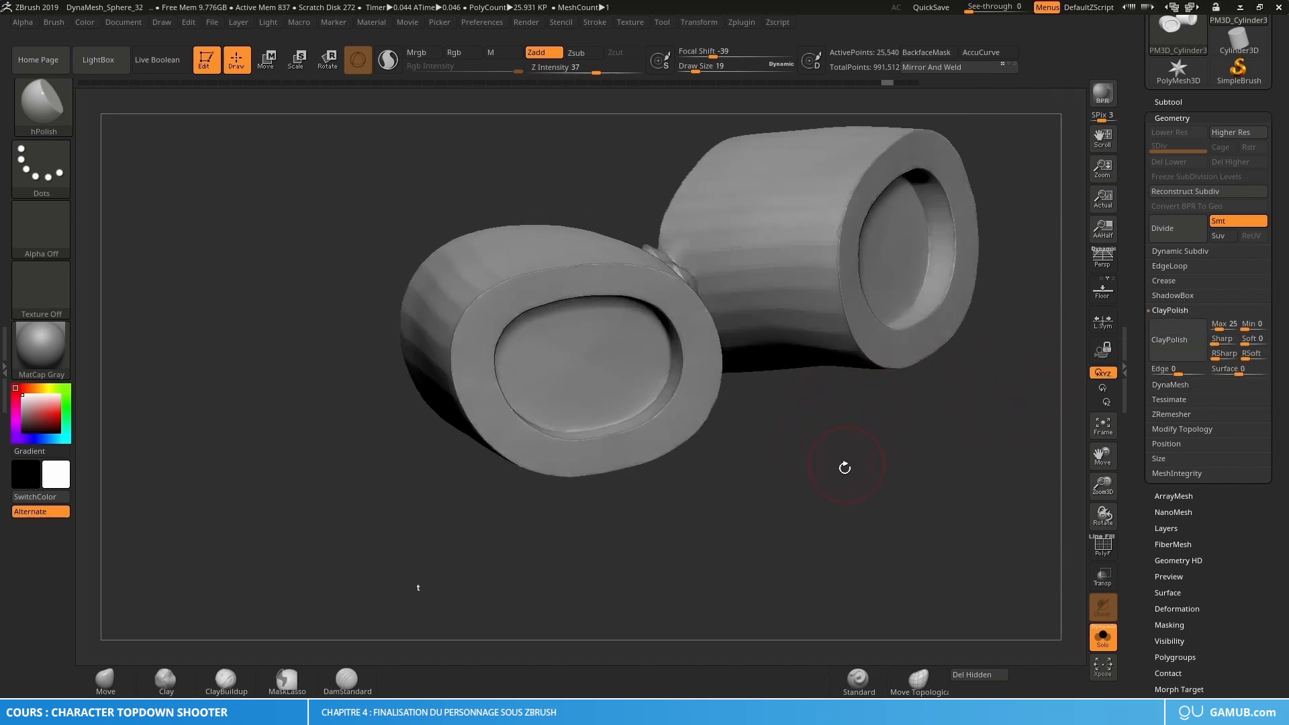
pyautogui.press('ctrl')
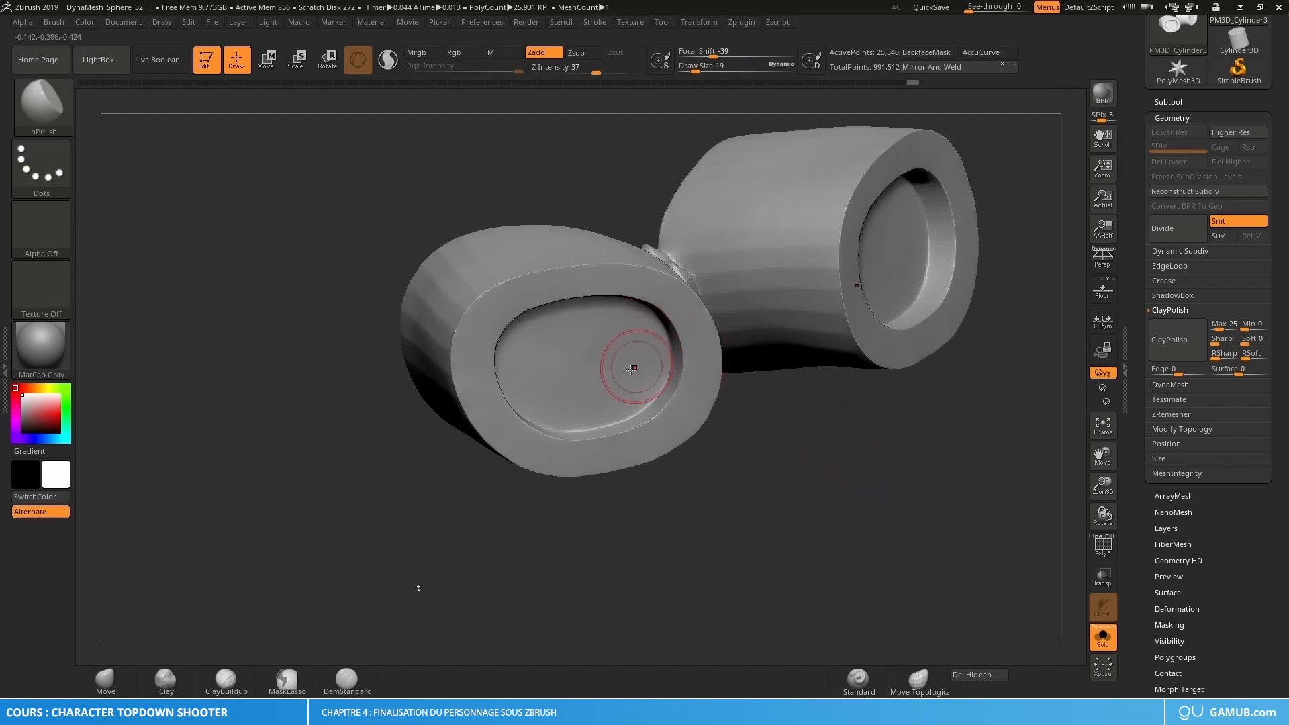
# Step: Set the brush's draw size to 33 and smooth away the facets around the outer walls of the mask cylinders
pyautogui.moveTo(636, 368)
pyautogui.mouseDown()
pyautogui.moveTo(618, 363)
pyautogui.moveTo(642, 369)
pyautogui.moveTo(612, 377)
pyautogui.mouseUp()
pyautogui.press('shift')
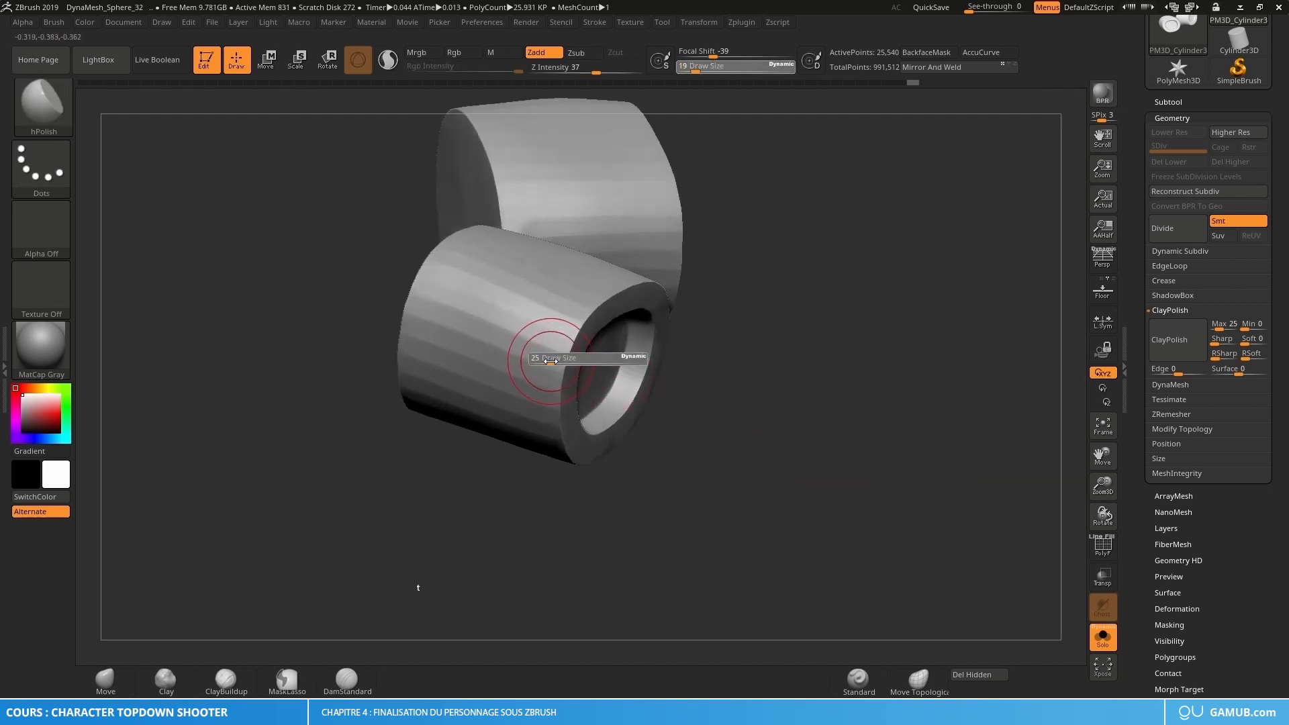
pyautogui.moveTo(526, 391)
pyautogui.mouseDown()
pyautogui.moveTo(520, 453)
pyautogui.moveTo(536, 392)
pyautogui.mouseUp()
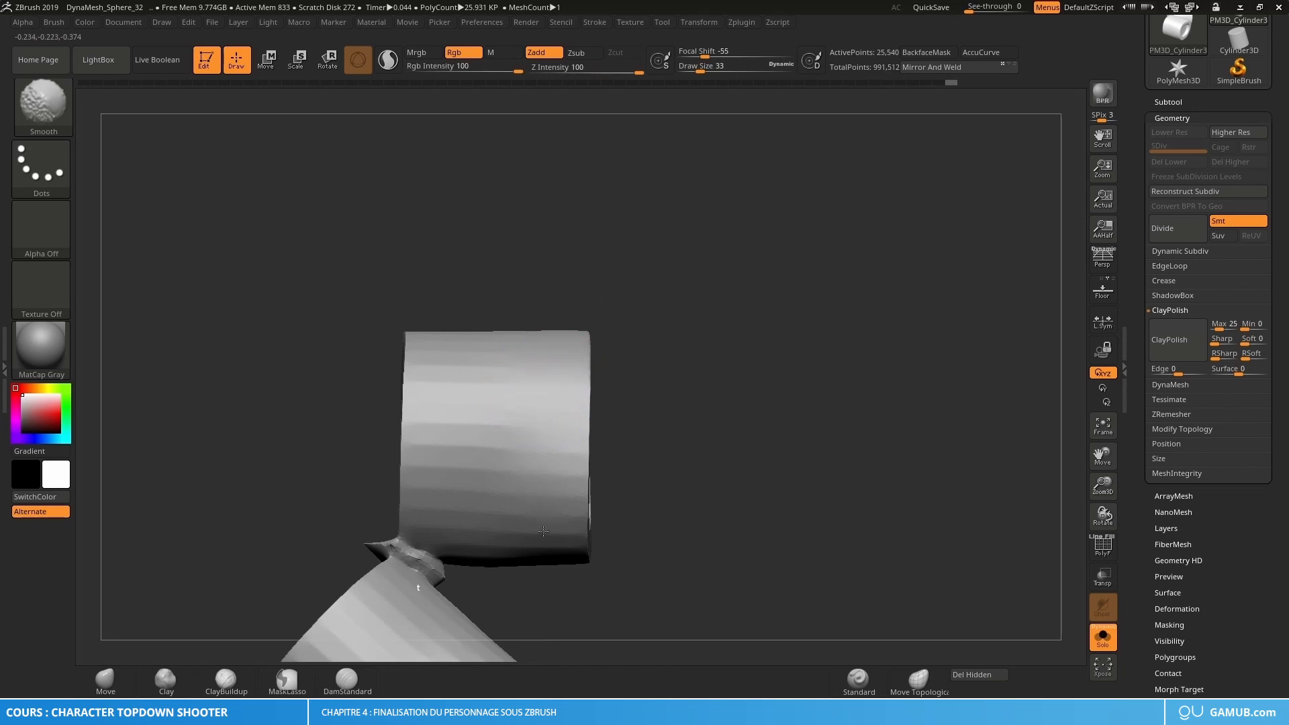
pyautogui.moveTo(564, 394)
pyautogui.mouseDown(button='right')
pyautogui.moveTo(556, 355)
pyautogui.moveTo(557, 385)
pyautogui.moveTo(564, 369)
pyautogui.moveTo(542, 433)
pyautogui.moveTo(567, 432)
pyautogui.mouseUp(button='right')
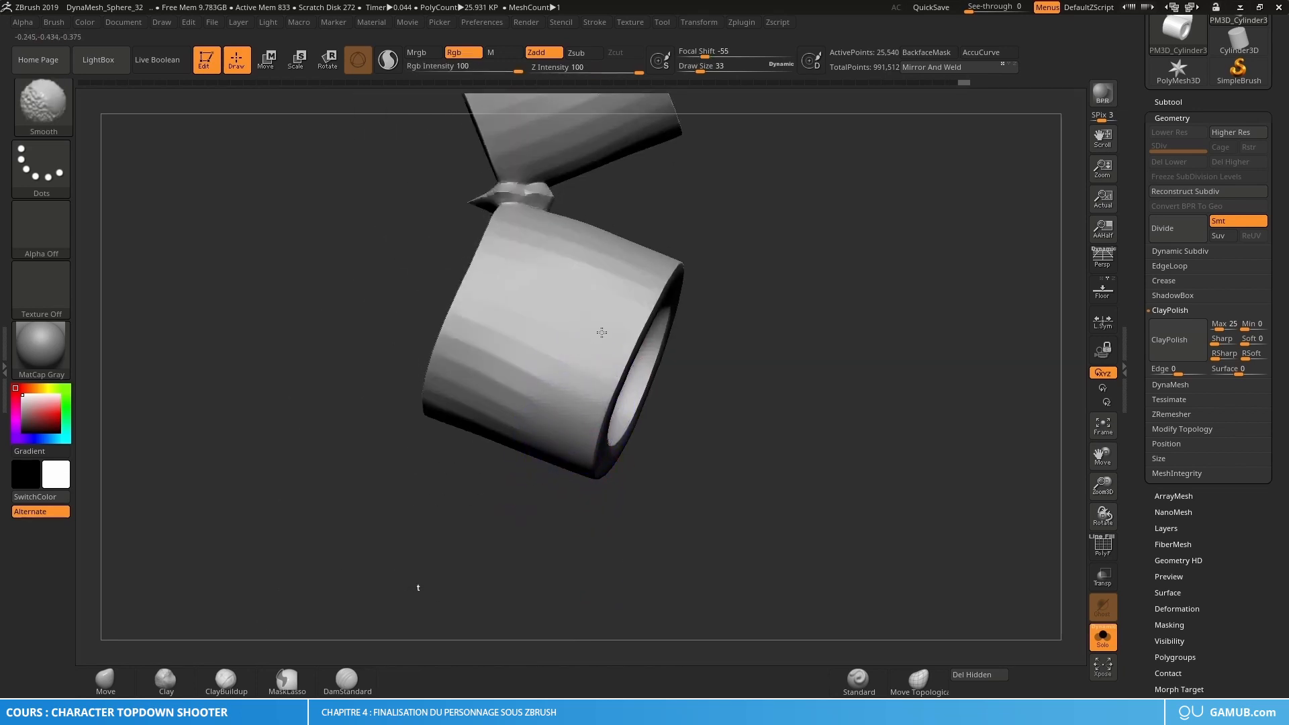
pyautogui.keyDown('shift'); pyautogui.moveTo(631, 265); pyautogui.dragTo(592, 336); pyautogui.keyUp('shift')
pyautogui.moveTo(592, 336); pyautogui.dragTo(613, 272, button='right')
pyautogui.keyDown('shift'); pyautogui.moveTo(612, 272); pyautogui.dragTo(640, 266); pyautogui.keyUp('shift')
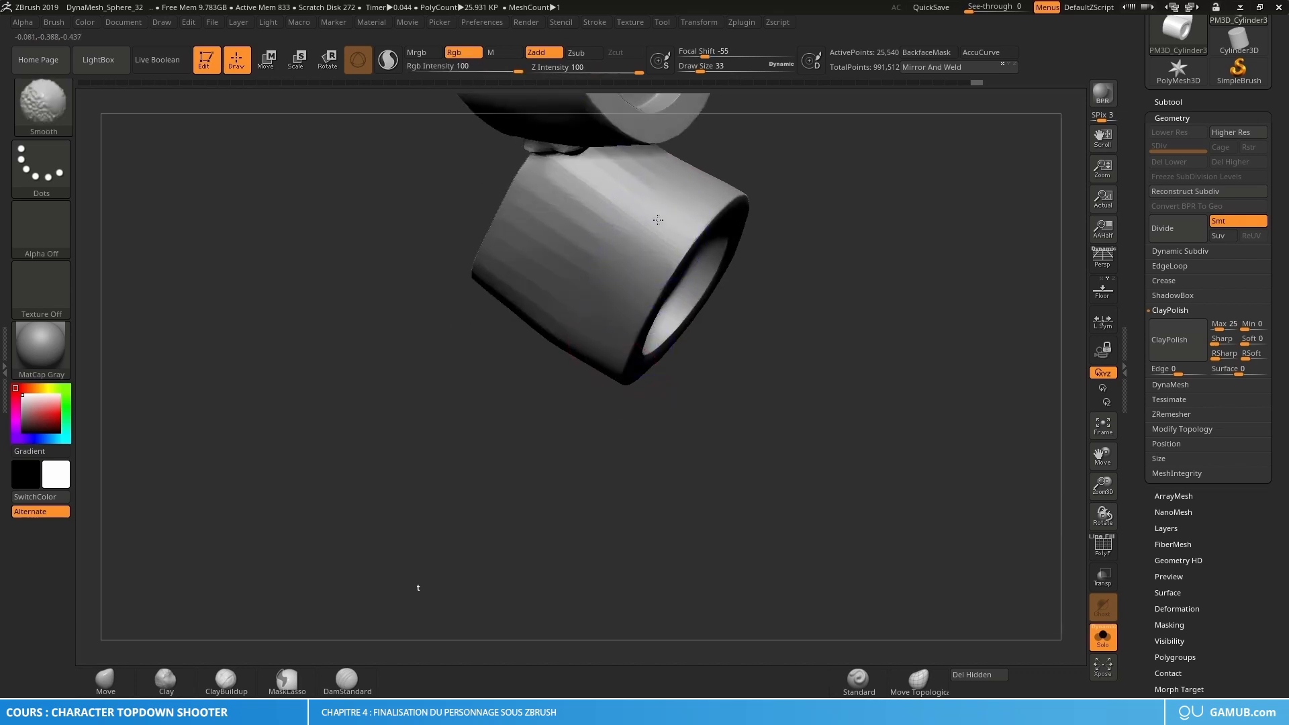
pyautogui.keyDown('shift'); pyautogui.moveTo(658, 219); pyautogui.dragTo(644, 253); pyautogui.keyUp('shift')
pyautogui.moveTo(644, 255); pyautogui.dragTo(613, 340, button='right')
pyautogui.keyDown('shift'); pyautogui.moveTo(658, 243); pyautogui.dragTo(694, 251); pyautogui.keyUp('shift')
pyautogui.moveTo(693, 252)
pyautogui.mouseDown(button='right')
pyautogui.moveTo(681, 322)
pyautogui.moveTo(721, 349)
pyautogui.moveTo(653, 331)
pyautogui.mouseUp(button='right')
pyautogui.moveTo(653, 331)
pyautogui.keyDown('shift'); pyautogui.mouseDown()
pyautogui.moveTo(631, 357)
pyautogui.moveTo(698, 329)
pyautogui.mouseUp(); pyautogui.keyUp('shift')
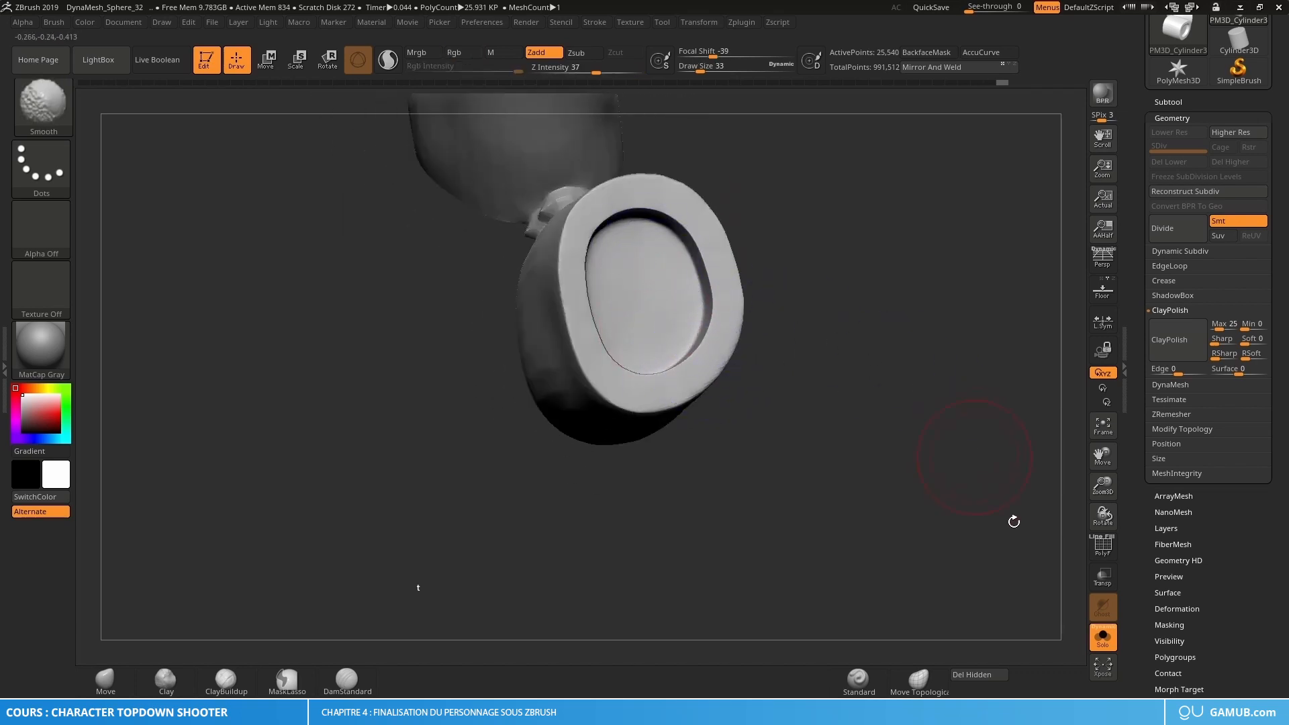
# Step: Show the whole character again and smooth the recessed faces and lower sides of the mask cylinders in place
pyautogui.moveTo(973, 517); pyautogui.dragTo(1027, 577, button='right')
pyautogui.click(1103, 639)
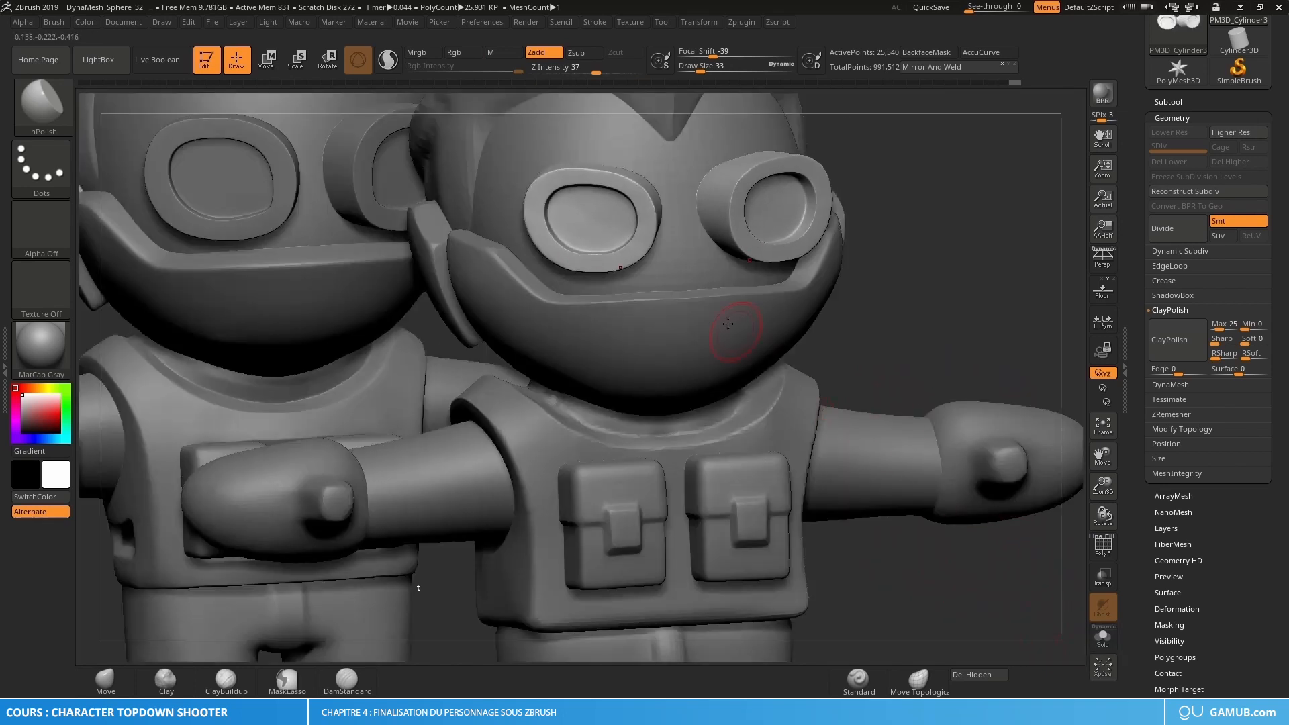
pyautogui.moveTo(738, 335)
pyautogui.keyDown('alt'); pyautogui.mouseDown(button='right')
pyautogui.moveTo(759, 392)
pyautogui.moveTo(707, 314)
pyautogui.moveTo(613, 389)
pyautogui.moveTo(617, 340)
pyautogui.moveTo(553, 277)
pyautogui.mouseUp(button='right'); pyautogui.keyUp('alt')
pyautogui.press('shift')
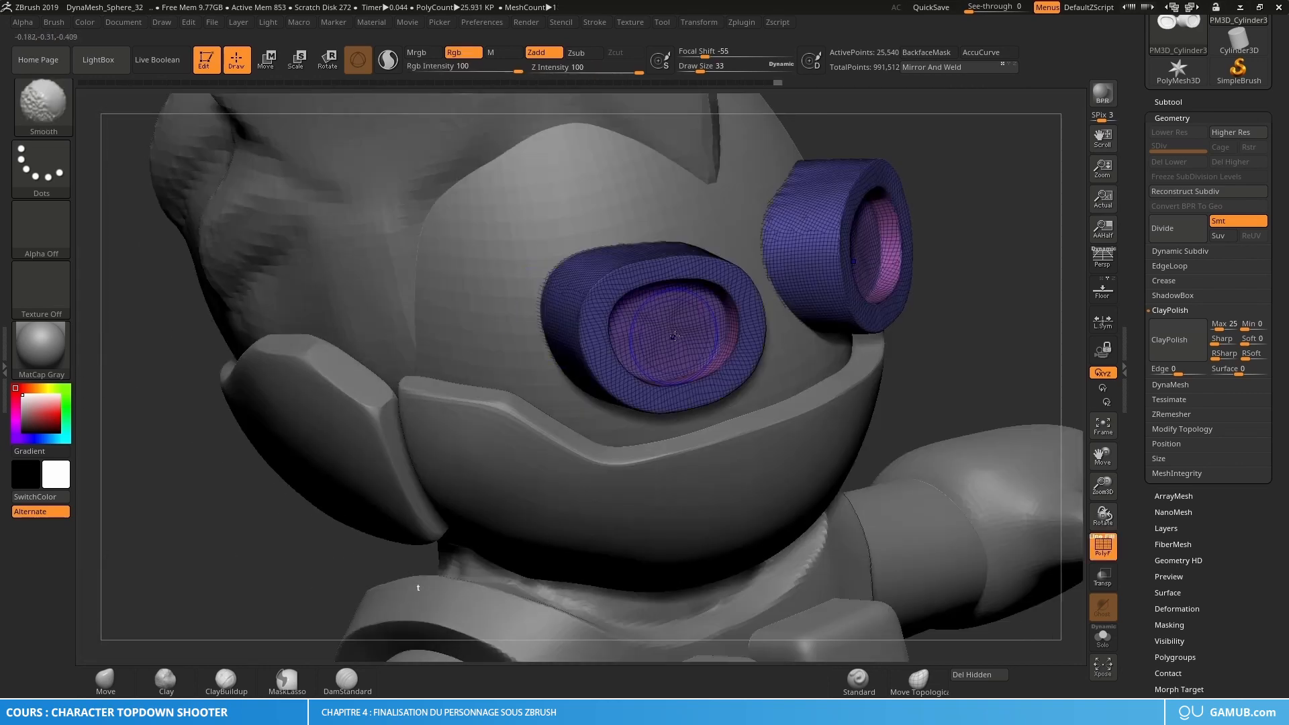
pyautogui.moveTo(672, 376)
pyautogui.mouseDown(button='right')
pyautogui.moveTo(701, 355)
pyautogui.moveTo(622, 327)
pyautogui.mouseUp(button='right')
pyautogui.press('shift')
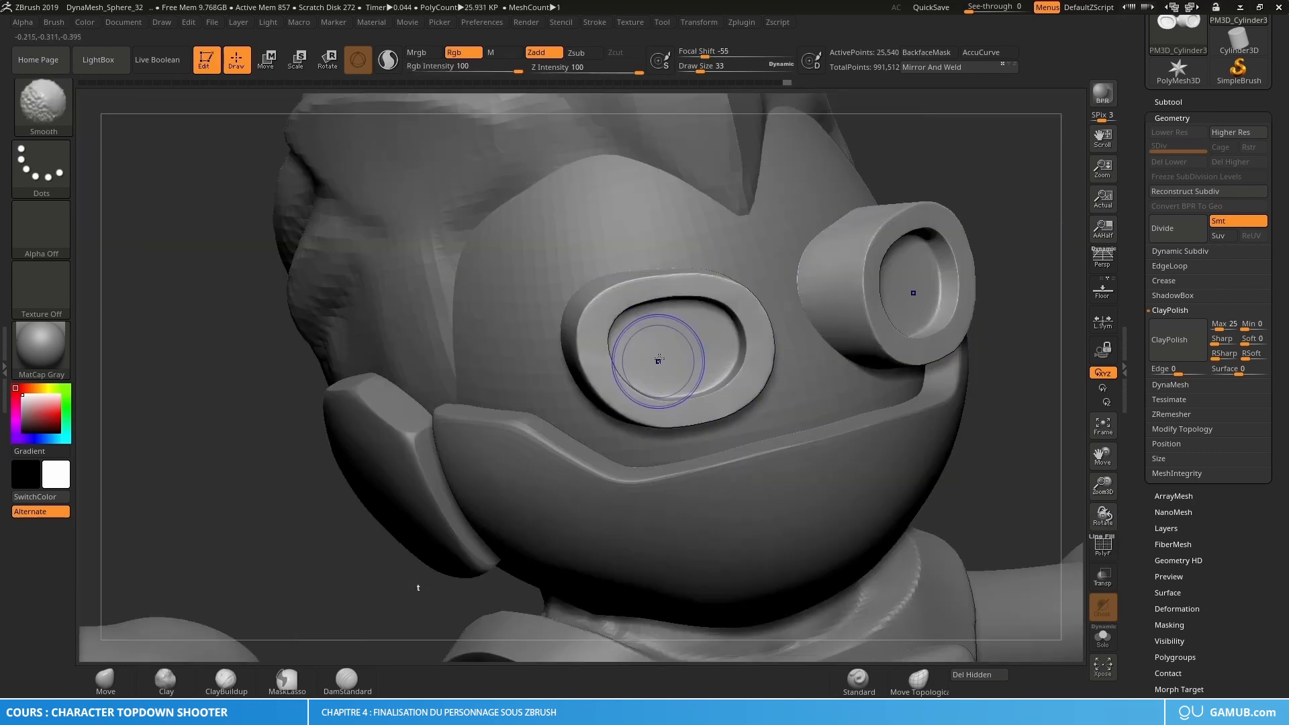
pyautogui.moveTo(658, 426); pyautogui.dragTo(646, 341, button='right')
pyautogui.press('shift')
pyautogui.moveTo(590, 415); pyautogui.dragTo(590, 401, button='right')
pyautogui.moveTo(667, 452); pyautogui.dragTo(687, 494, button='right')
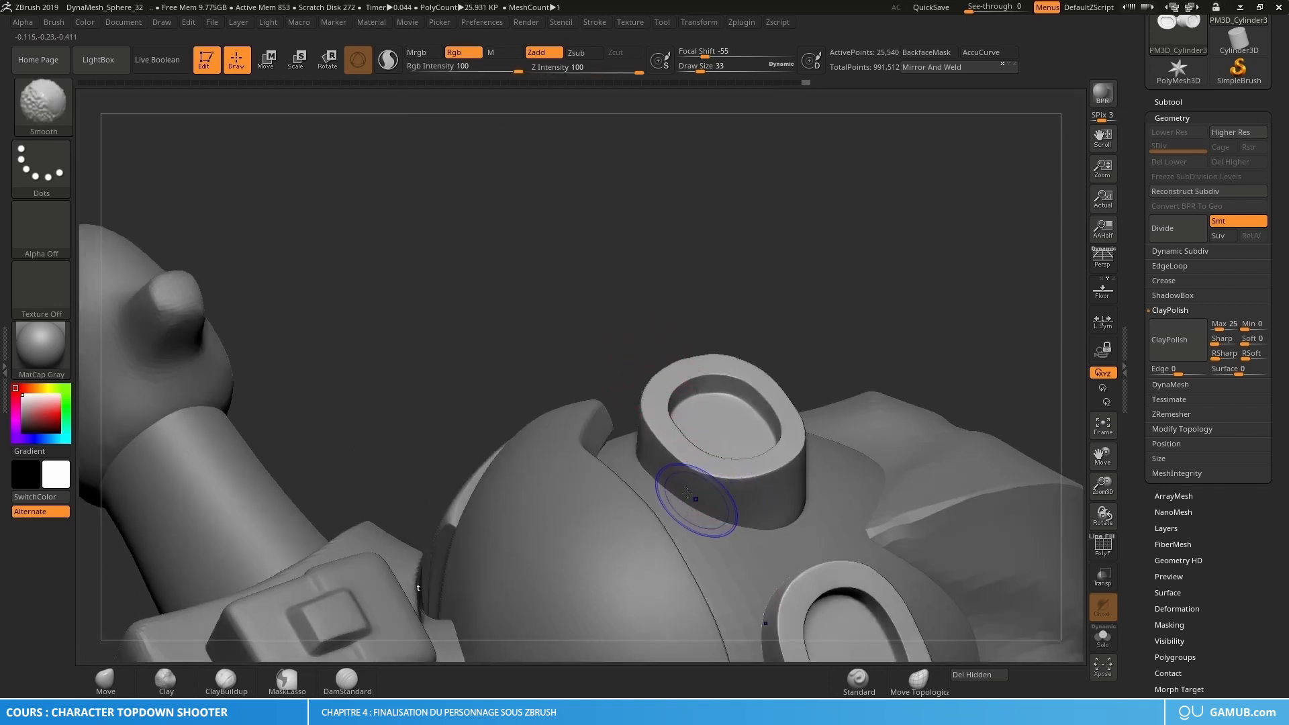
pyautogui.moveTo(762, 474); pyautogui.dragTo(837, 384, button='right')
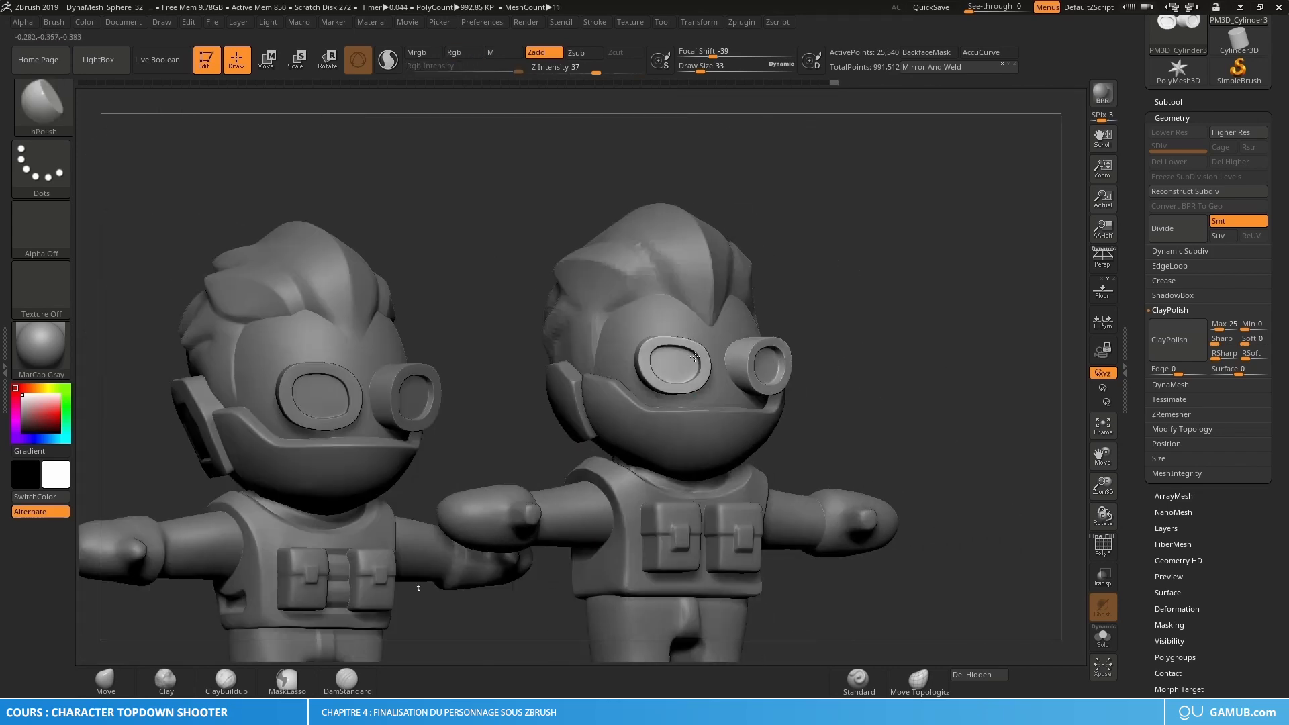
# Step: Make the face surface behind the mask cylinders active, subdivide it several times, and clear its masking
pyautogui.moveTo(607, 302); pyautogui.dragTo(704, 328, button='right')
pyautogui.keyDown('alt'); pyautogui.click(633, 270); pyautogui.keyUp('alt')
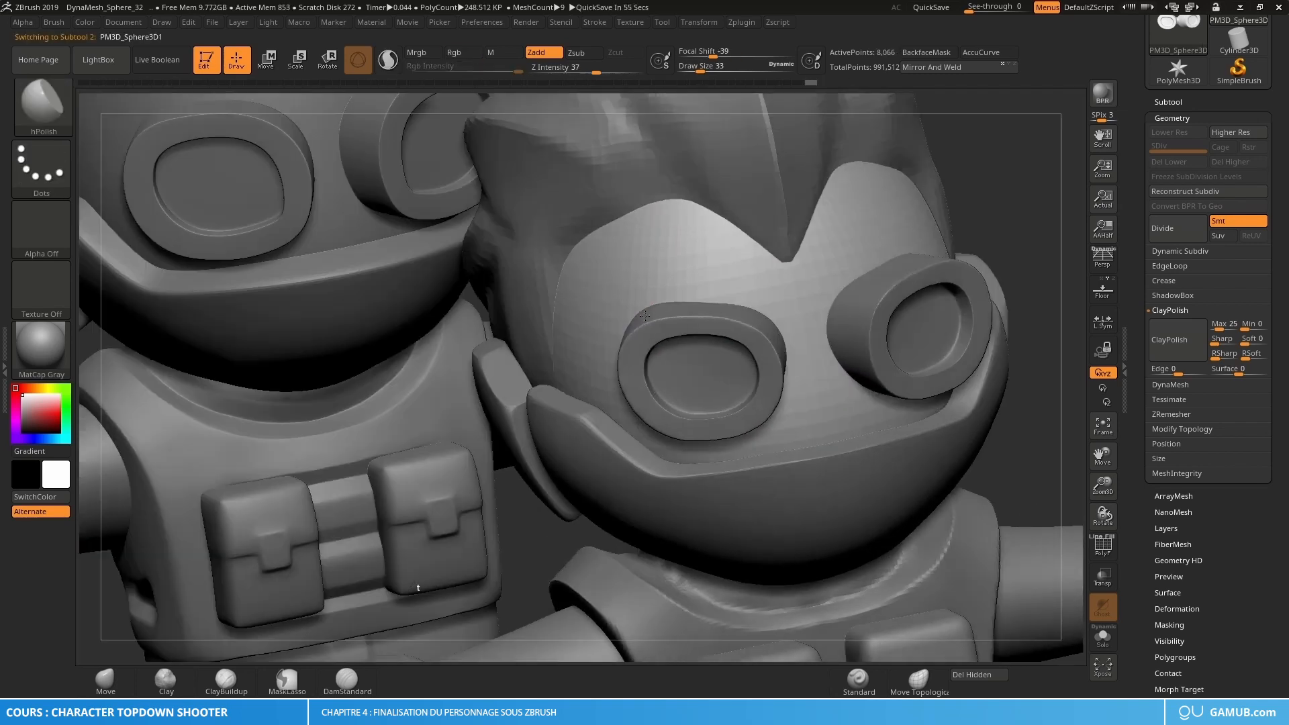
pyautogui.hotkey('ctrl', 'd')
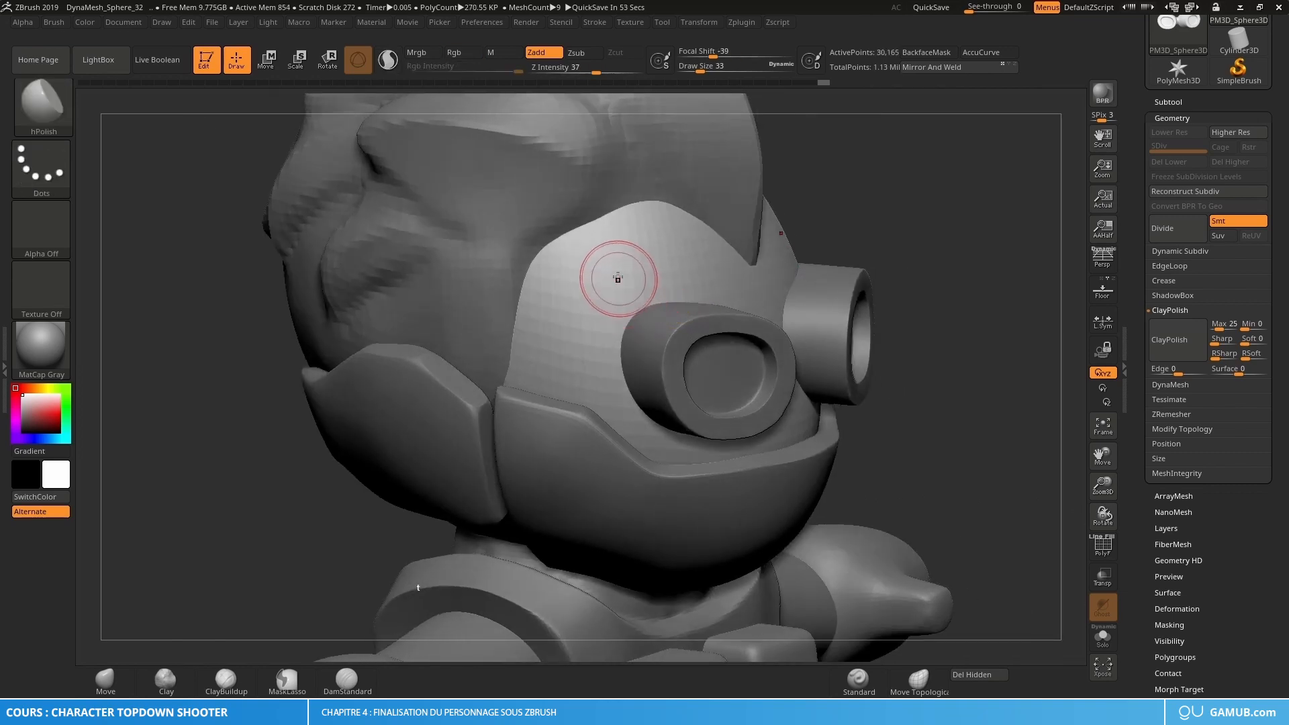
pyautogui.hotkey('ctrl', 'd')
pyautogui.hotkey('ctrl', 'd')
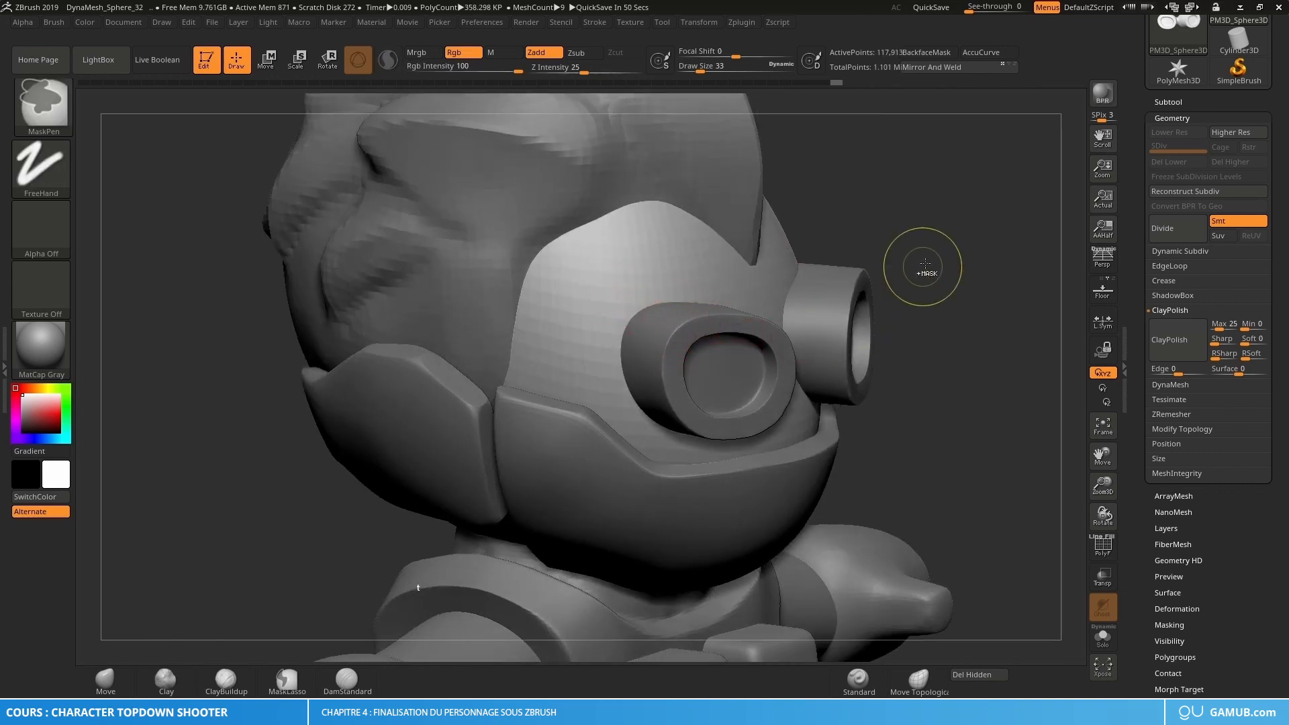
pyautogui.hotkey('ctrl', 'z')
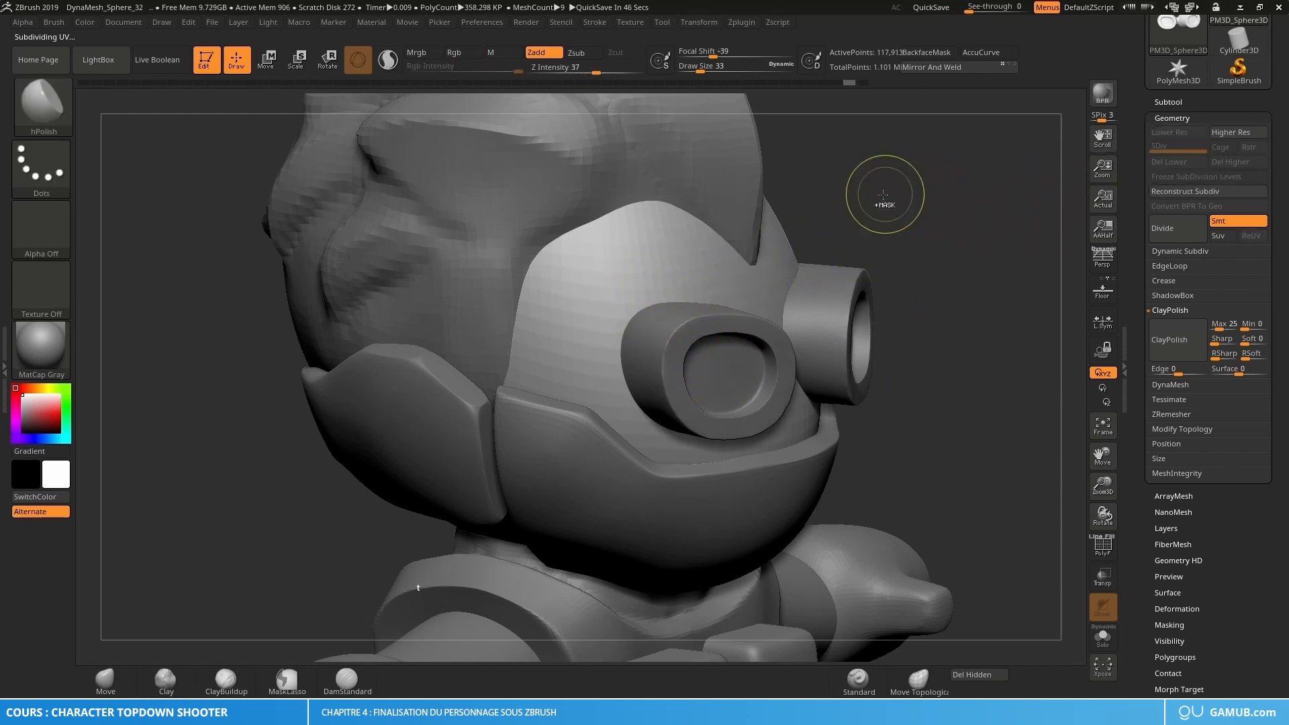
pyautogui.keyDown('ctrl'); pyautogui.moveTo(874, 177); pyautogui.dragTo(906, 238); pyautogui.keyUp('ctrl')
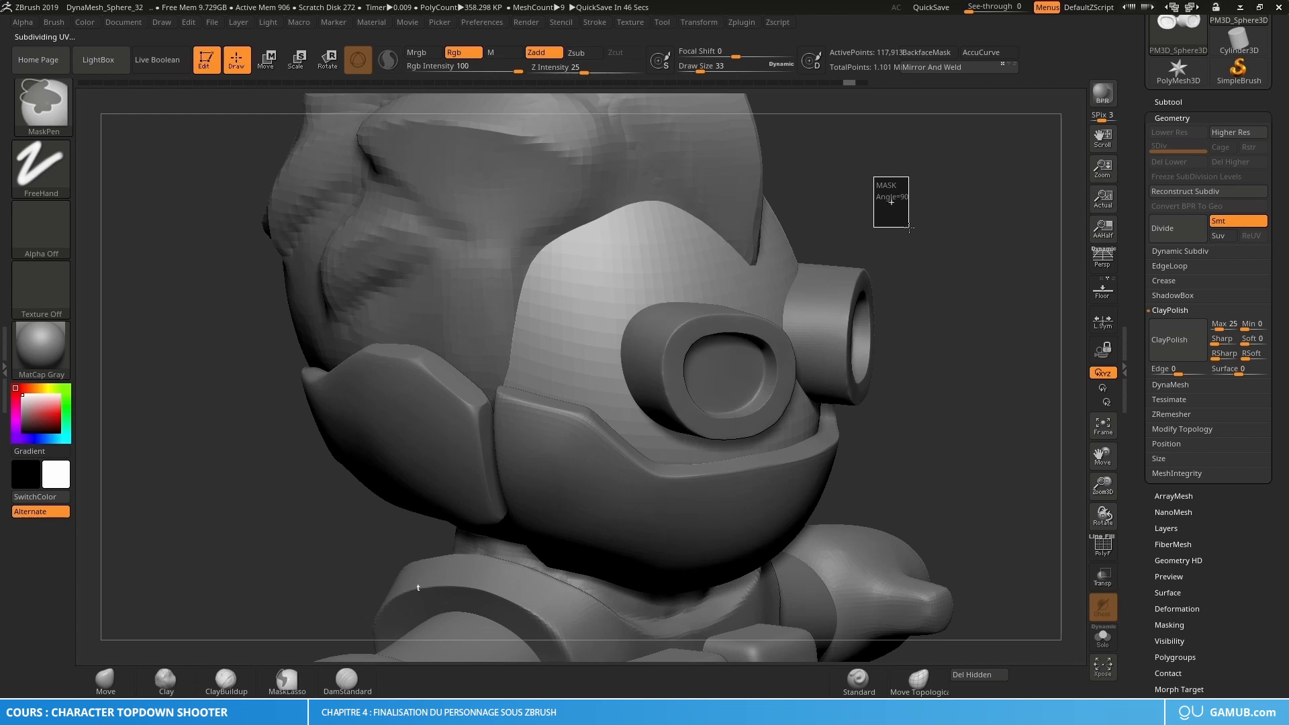
pyautogui.keyDown('ctrl'); pyautogui.moveTo(909, 228); pyautogui.dragTo(910, 228); pyautogui.keyUp('ctrl')
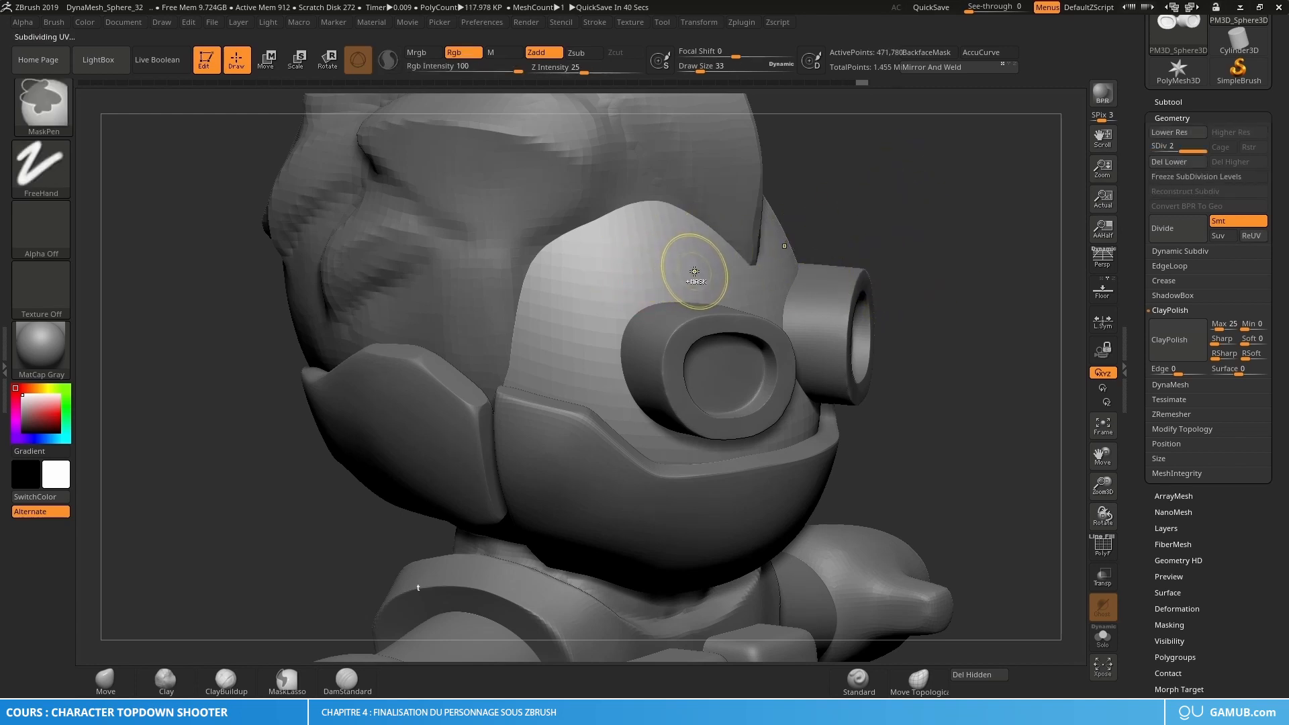
# Step: Smooth the faceted face surface around the mask cylinders with a draw size of 104
pyautogui.press('shift')
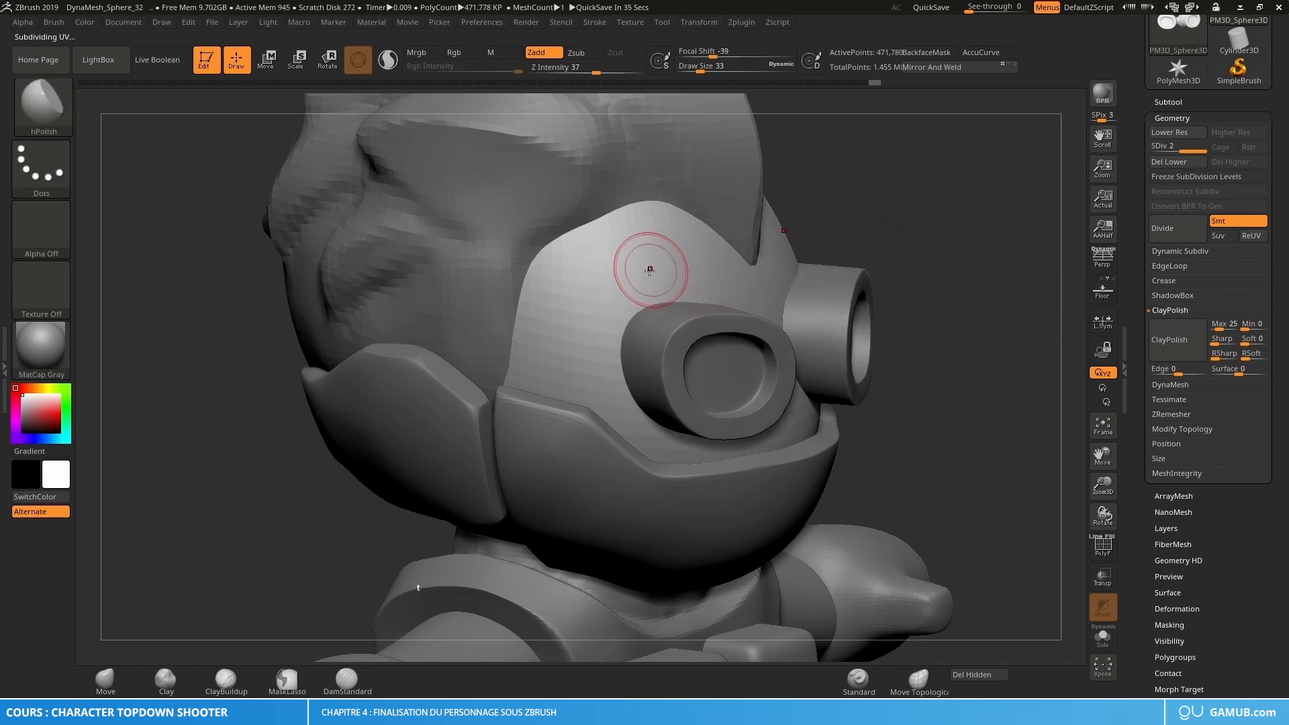
pyautogui.press('s')
pyautogui.moveTo(650, 271); pyautogui.dragTo(665, 276)
pyautogui.press('shift')
pyautogui.moveTo(555, 298)
pyautogui.mouseDown()
pyautogui.moveTo(610, 340)
pyautogui.moveTo(662, 296)
pyautogui.moveTo(720, 423)
pyautogui.mouseUp()
pyautogui.keyDown('shift'); pyautogui.moveTo(784, 360); pyautogui.dragTo(696, 307); pyautogui.keyUp('shift')
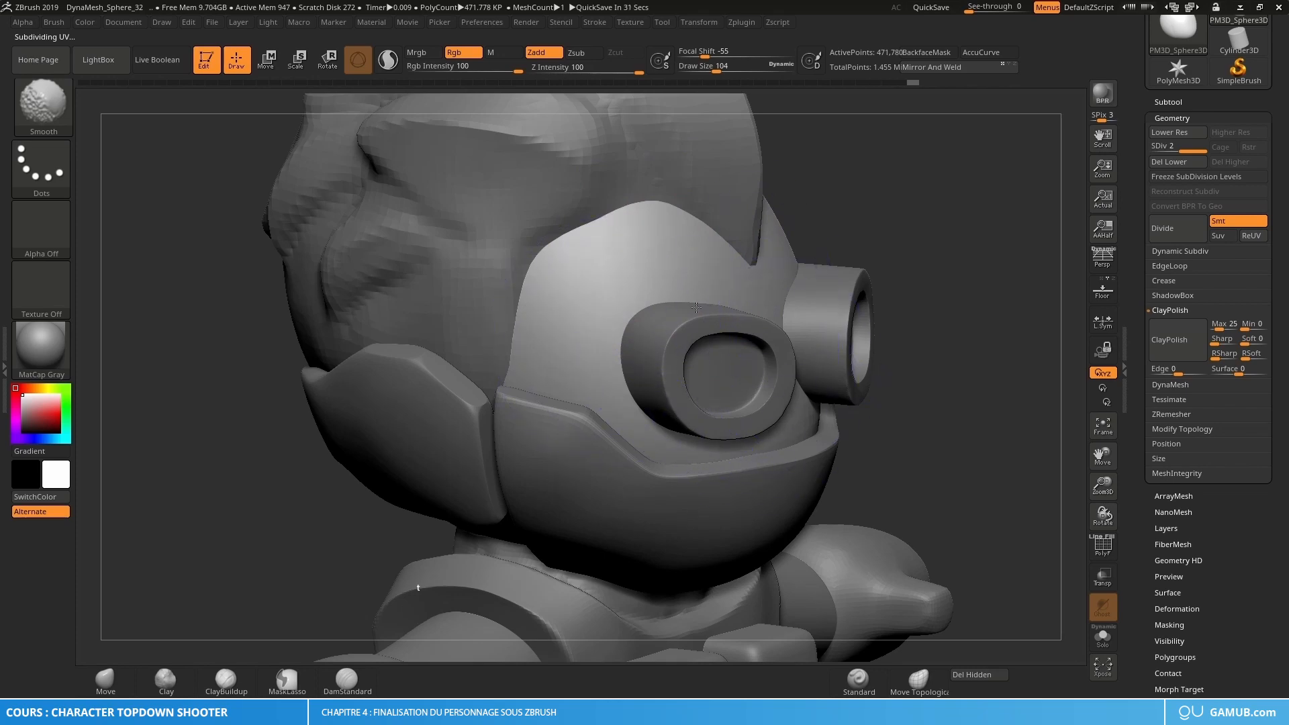
pyautogui.keyDown('shift'); pyautogui.moveTo(620, 224); pyautogui.dragTo(671, 315); pyautogui.keyUp('shift')
pyautogui.moveTo(685, 336)
pyautogui.mouseDown(button='right')
pyautogui.moveTo(604, 342)
pyautogui.moveTo(624, 295)
pyautogui.moveTo(749, 335)
pyautogui.moveTo(692, 245)
pyautogui.mouseUp(button='right')
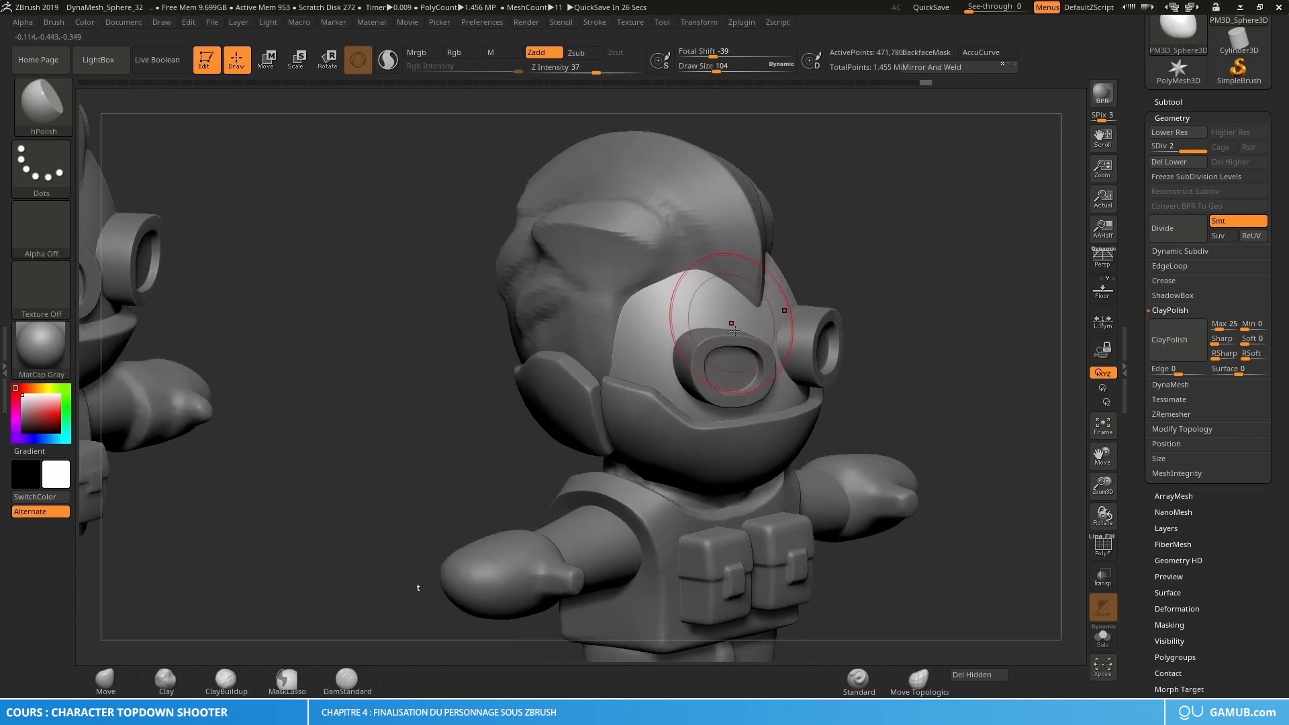
# Step: Make the hair active and set up the DamStandard brush with a draw size of 42
pyautogui.keyDown('alt'); pyautogui.click(728, 253); pyautogui.keyUp('alt')
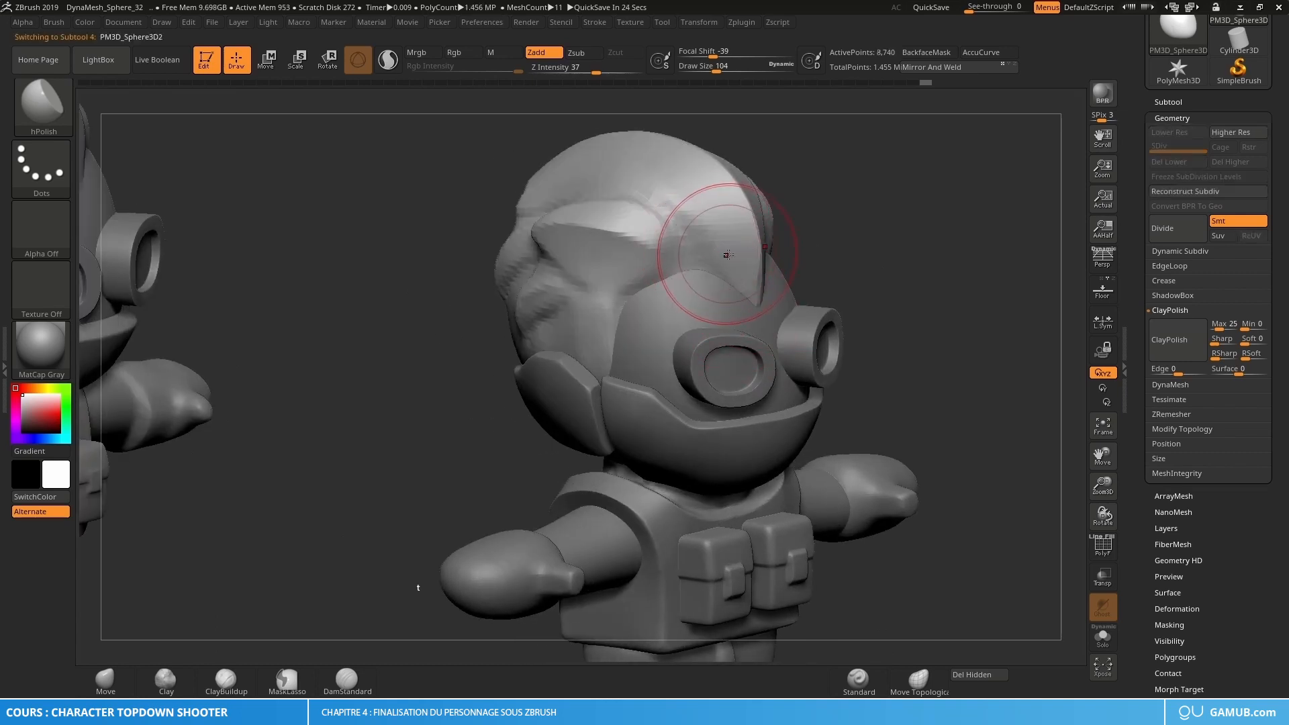
pyautogui.keyDown('ctrl'); pyautogui.moveTo(729, 252); pyautogui.dragTo(685, 286, button='right'); pyautogui.keyUp('ctrl')
pyautogui.press('s')
pyautogui.moveTo(677, 305); pyautogui.dragTo(663, 307)
pyautogui.keyDown('ctrl'); pyautogui.moveTo(663, 309); pyautogui.dragTo(673, 334, button='right'); pyautogui.keyUp('ctrl')
pyautogui.press('b')
pyautogui.press('d')
pyautogui.press('s')
pyautogui.press('s')
pyautogui.moveTo(669, 328); pyautogui.dragTo(663, 326)
pyautogui.moveTo(663, 326); pyautogui.dragTo(711, 320, button='right')
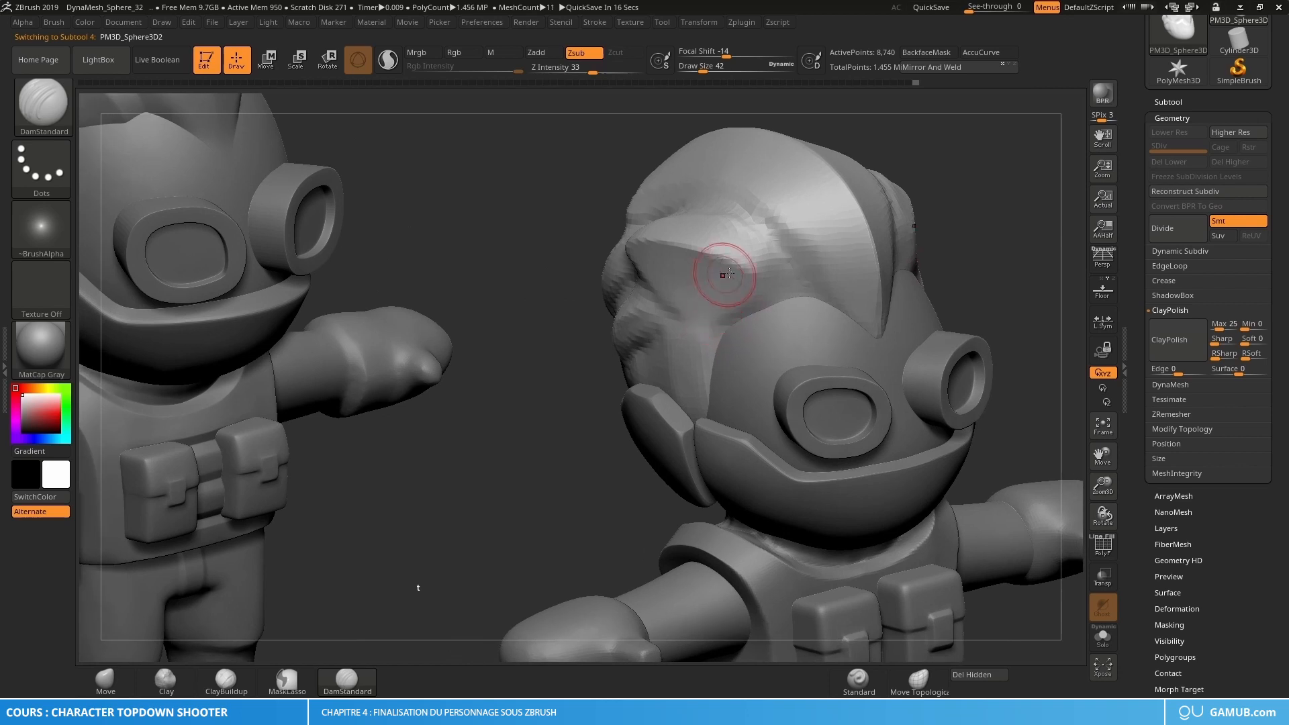
# Step: Subdivide the hair once and carve the lower crease of the side lock with DamStandard at draw size 42
pyautogui.moveTo(693, 250); pyautogui.dragTo(721, 255)
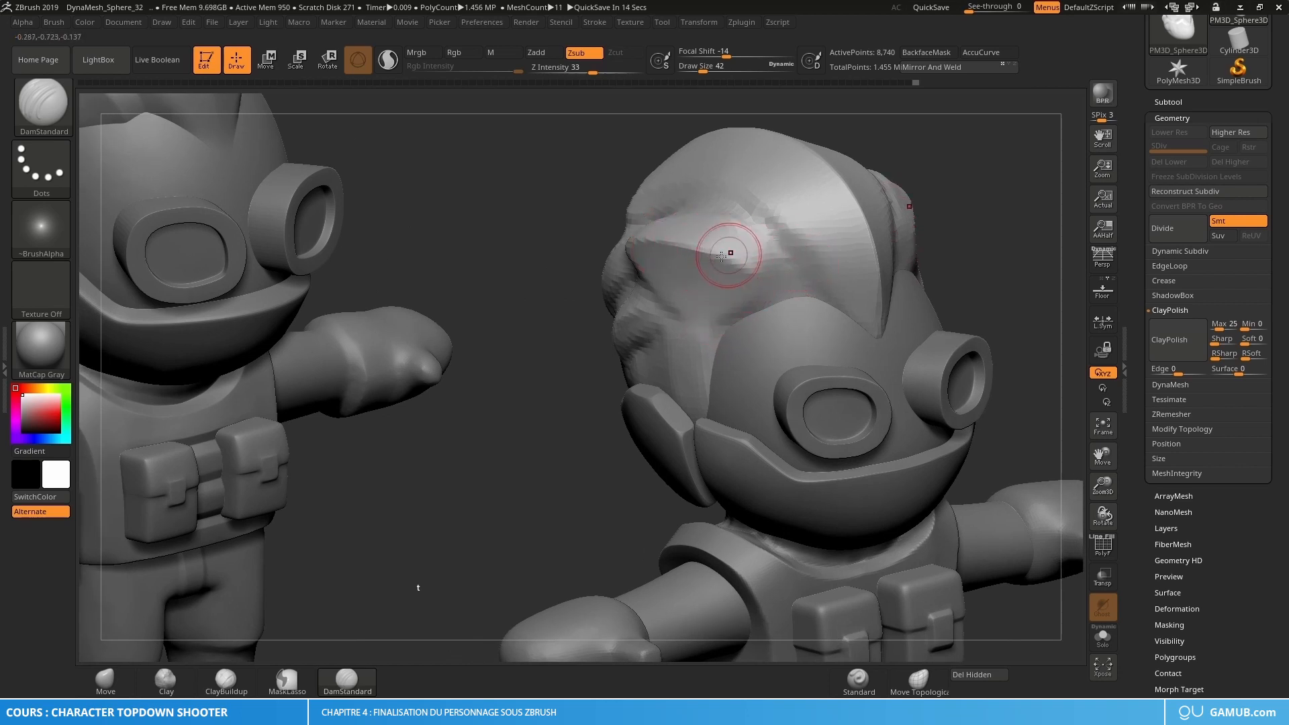
pyautogui.hotkey('ctrl', 'd')
pyautogui.keyDown('alt'); pyautogui.moveTo(705, 325); pyautogui.dragTo(758, 328, button='right'); pyautogui.keyUp('alt')
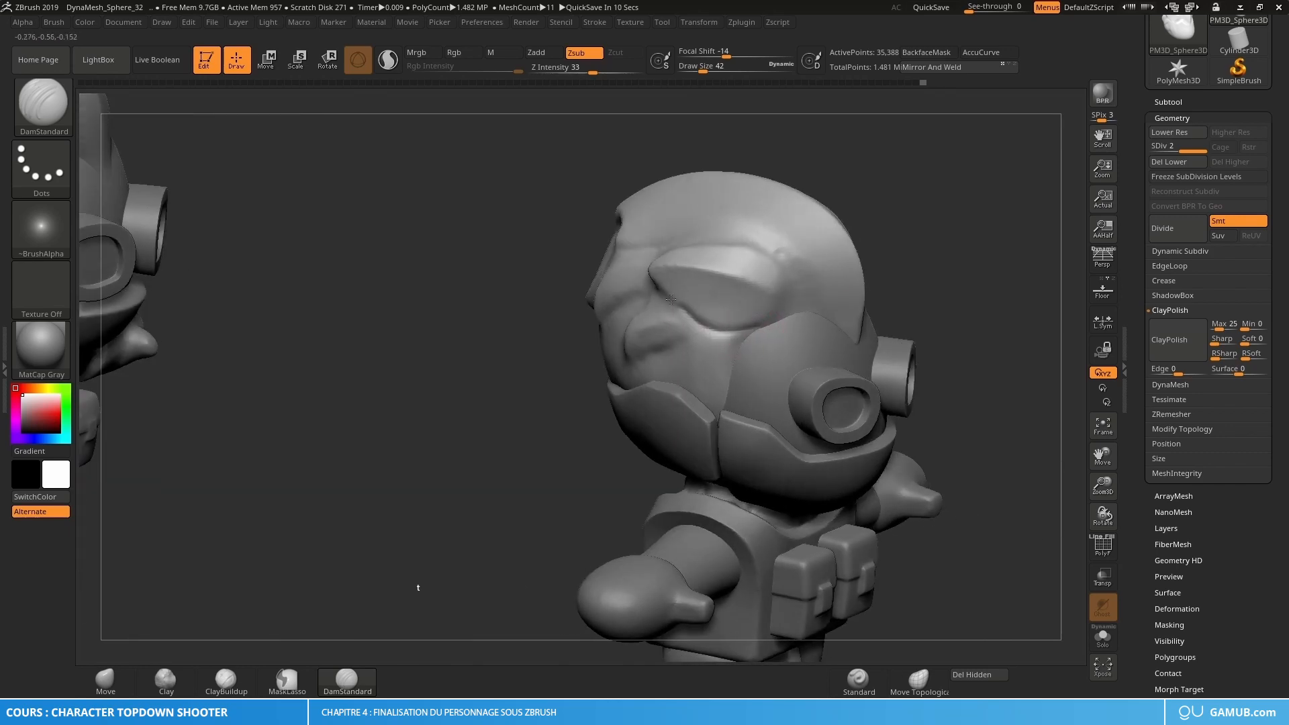
pyautogui.moveTo(671, 299); pyautogui.dragTo(767, 312, button='right')
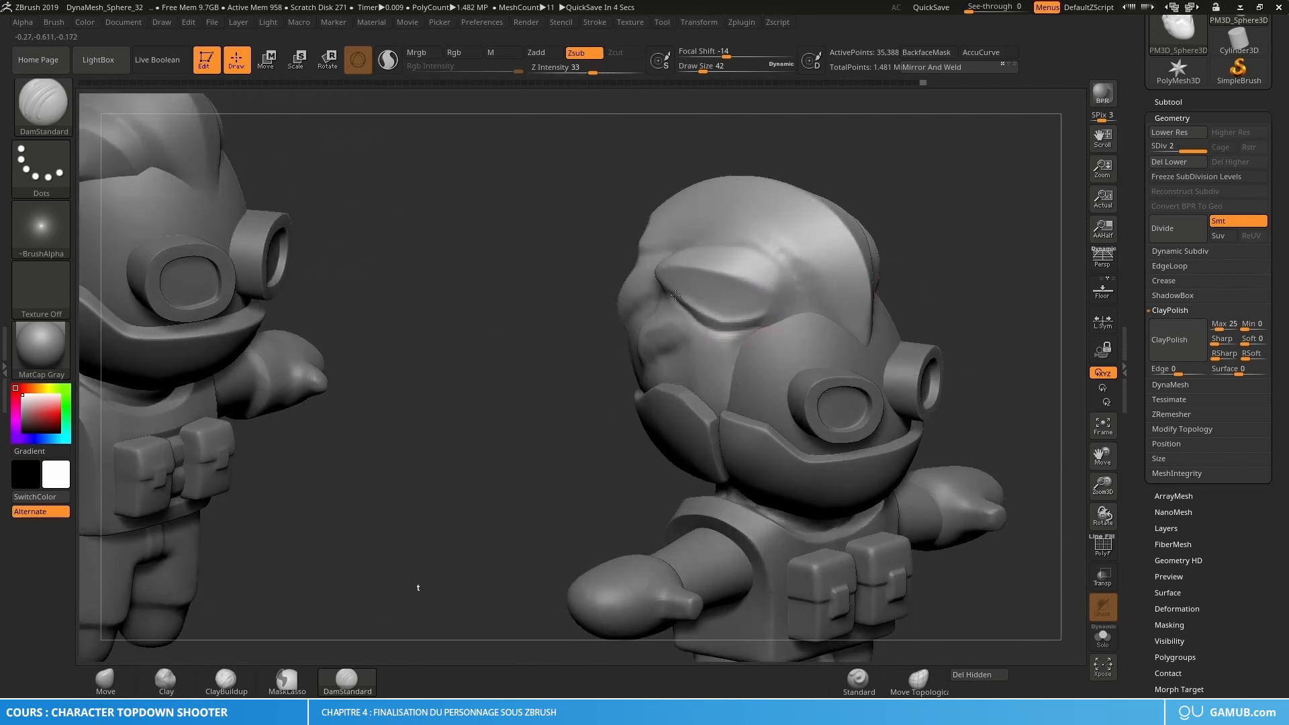
pyautogui.moveTo(676, 294); pyautogui.dragTo(729, 320, button='right')
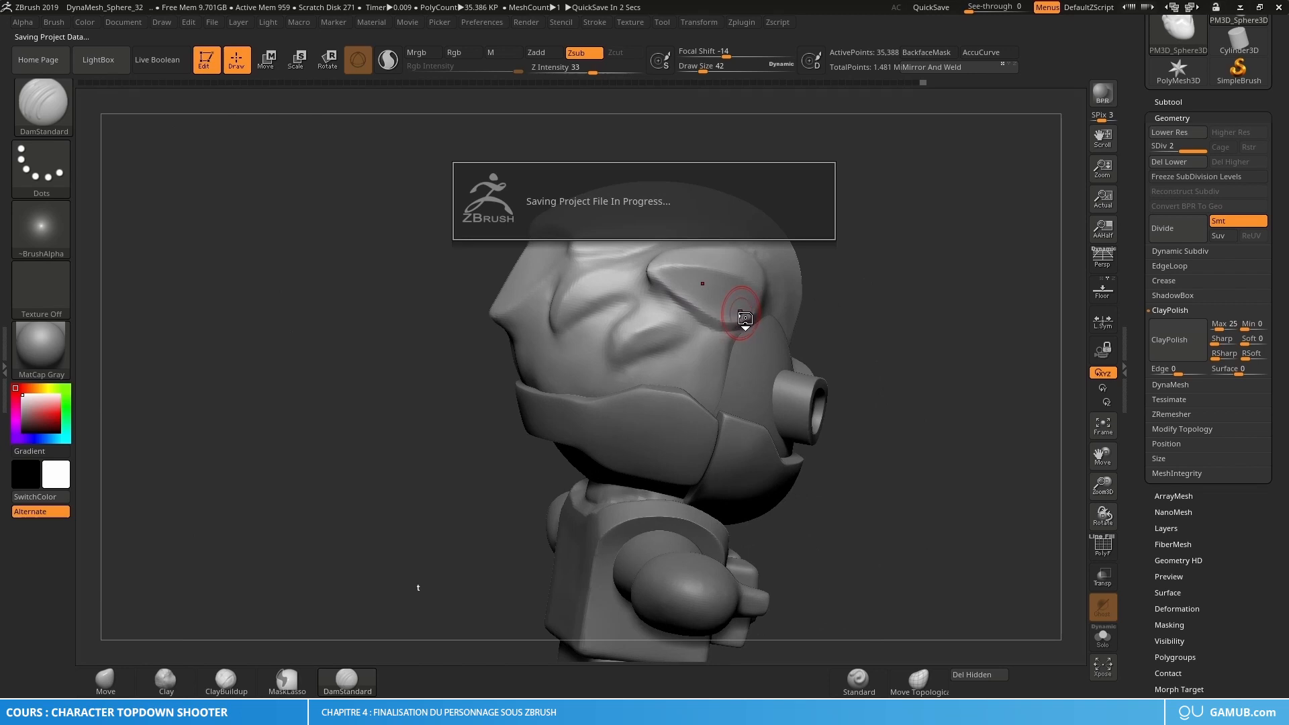
pyautogui.moveTo(743, 307)
pyautogui.mouseDown(button='right')
pyautogui.moveTo(712, 303)
pyautogui.moveTo(747, 316)
pyautogui.mouseUp(button='right')
pyautogui.moveTo(701, 240)
pyautogui.mouseDown()
pyautogui.moveTo(749, 260)
pyautogui.moveTo(783, 346)
pyautogui.mouseUp()
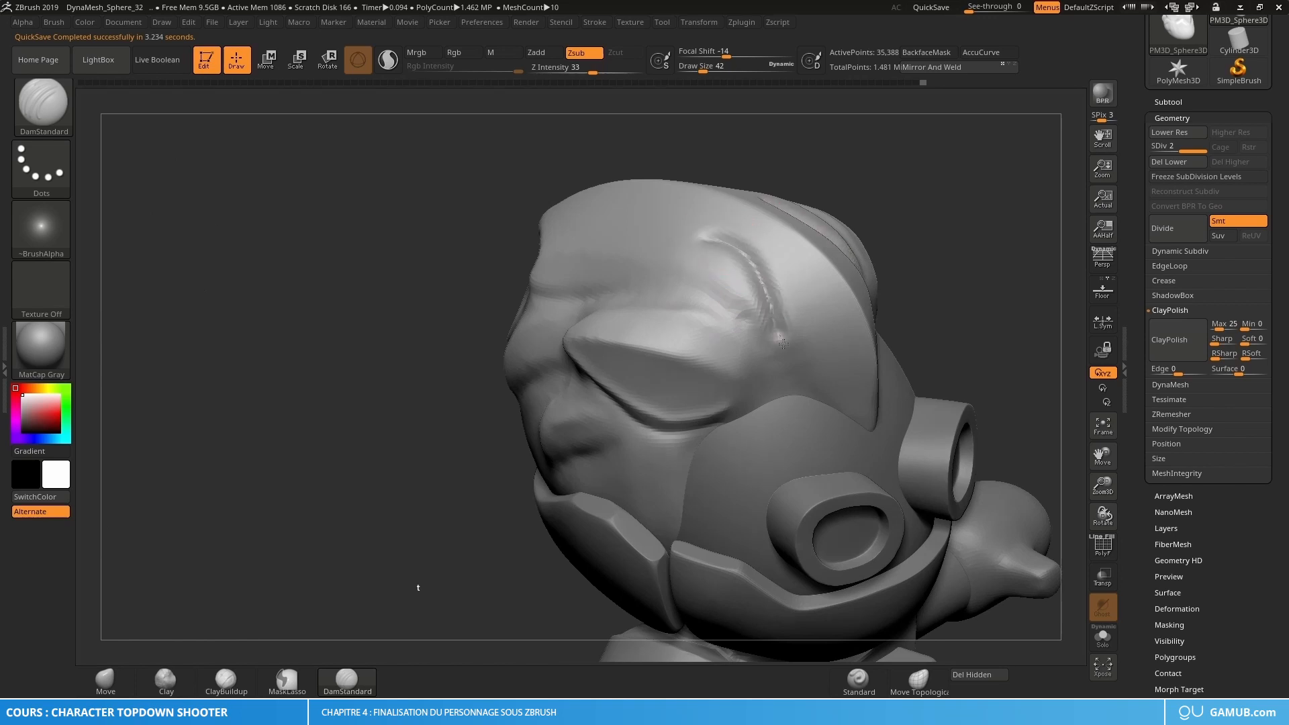
pyautogui.hotkey('ctrl', 'z')
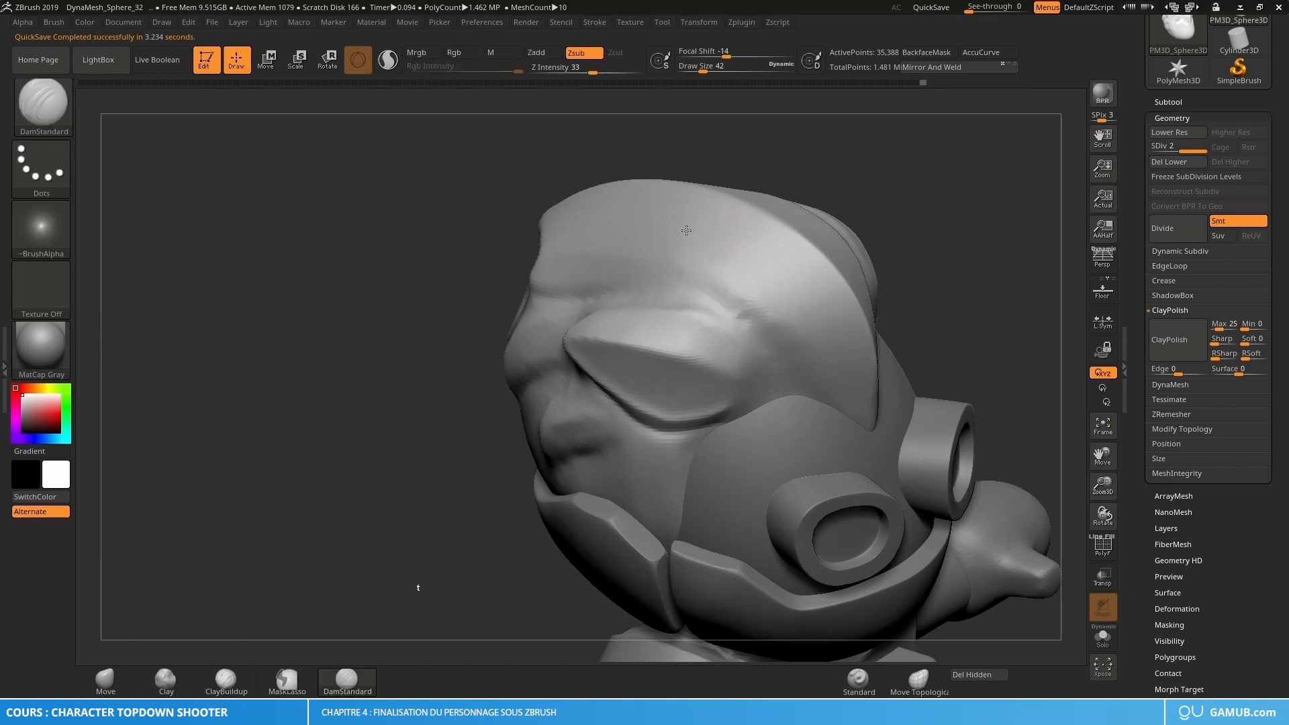
pyautogui.moveTo(733, 252)
pyautogui.mouseDown()
pyautogui.moveTo(777, 302)
pyautogui.moveTo(792, 346)
pyautogui.mouseUp()
pyautogui.moveTo(819, 346)
pyautogui.mouseDown(button='right')
pyautogui.moveTo(755, 343)
pyautogui.moveTo(801, 343)
pyautogui.moveTo(778, 320)
pyautogui.moveTo(737, 382)
pyautogui.moveTo(720, 378)
pyautogui.moveTo(766, 439)
pyautogui.mouseUp(button='right')
pyautogui.hotkey('ctrl', 'z')
pyautogui.hotkey('ctrl', 'z')
pyautogui.hotkey('ctrl', 'z')
pyautogui.hotkey('ctrl', 'z')
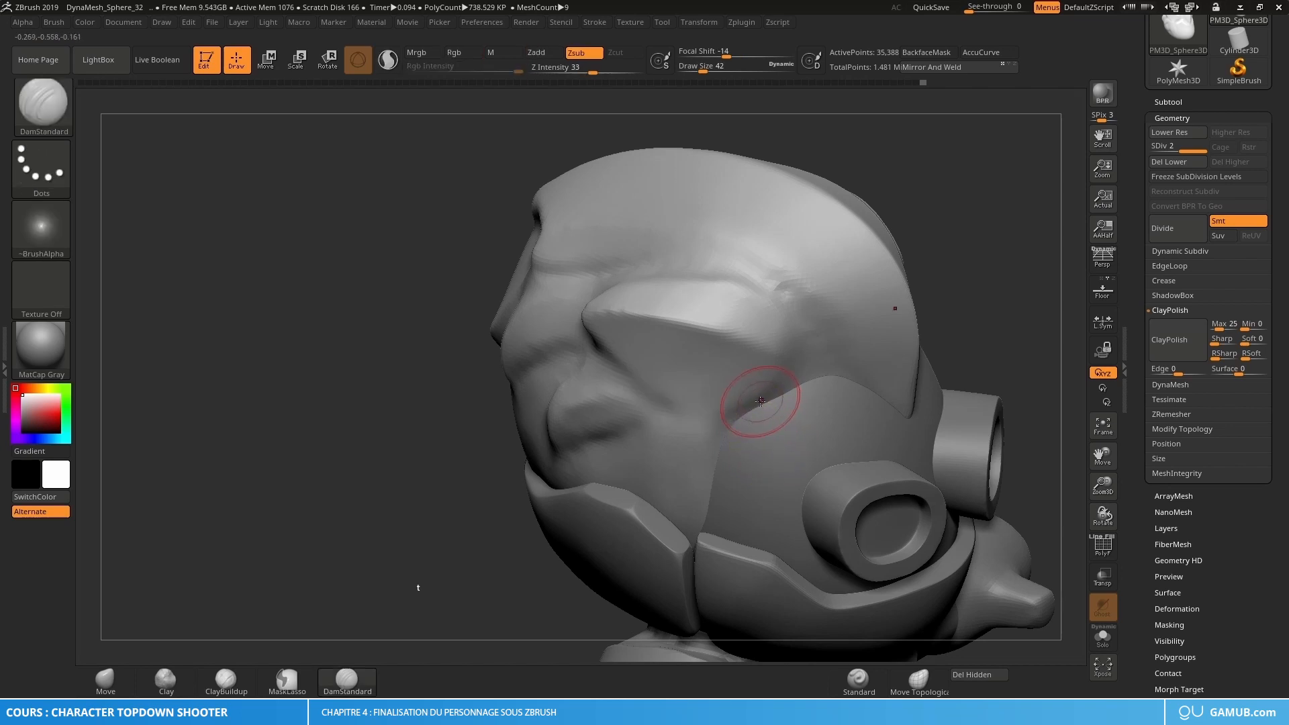
pyautogui.moveTo(736, 417)
pyautogui.mouseDown()
pyautogui.moveTo(684, 412)
pyautogui.moveTo(588, 326)
pyautogui.mouseUp()
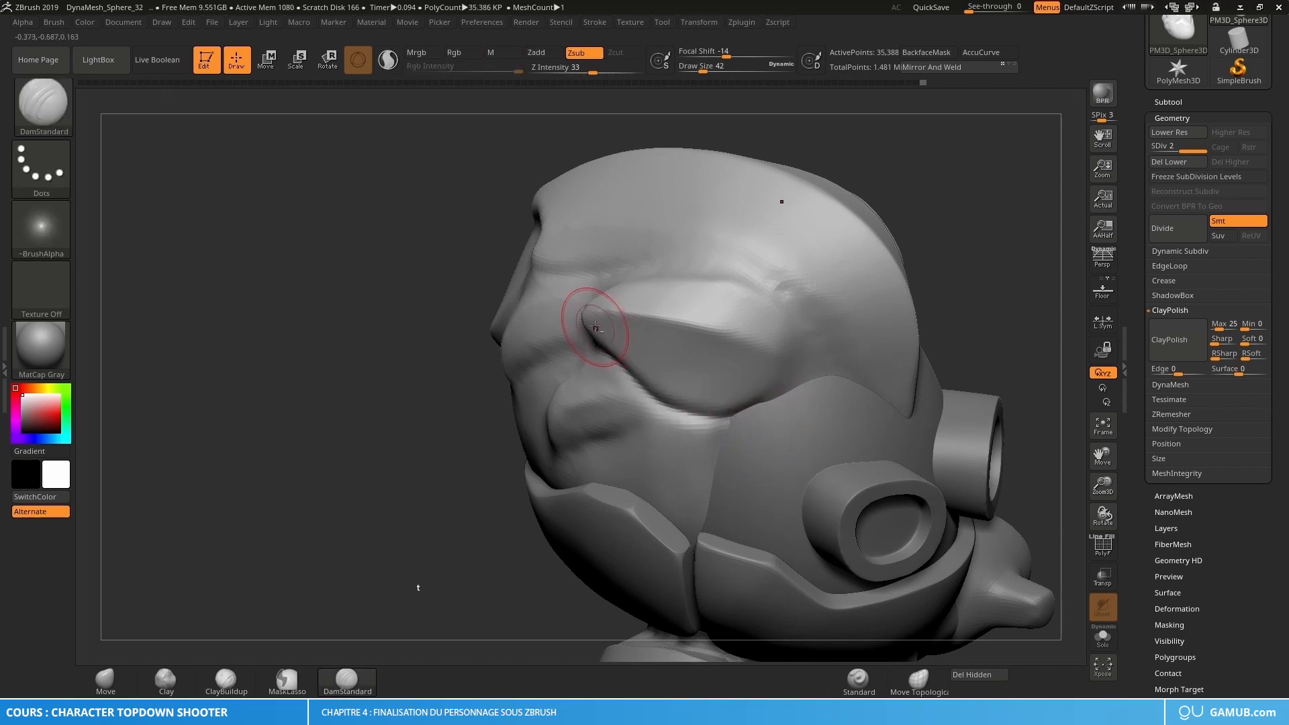
pyautogui.moveTo(628, 369)
pyautogui.mouseDown()
pyautogui.moveTo(665, 399)
pyautogui.moveTo(725, 411)
pyautogui.moveTo(784, 388)
pyautogui.mouseUp()
pyautogui.moveTo(792, 316); pyautogui.dragTo(752, 350, button='right')
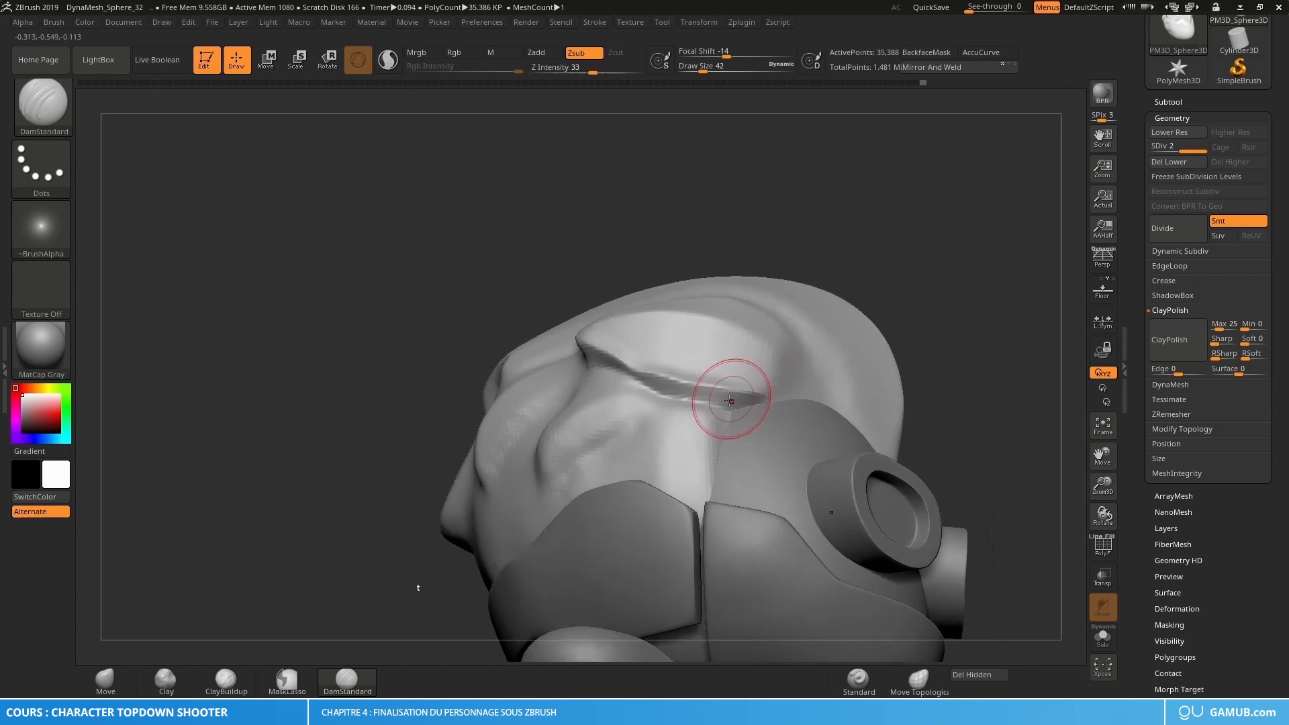
pyautogui.moveTo(732, 401); pyautogui.dragTo(603, 352)
pyautogui.hotkey('ctrl', 'z')
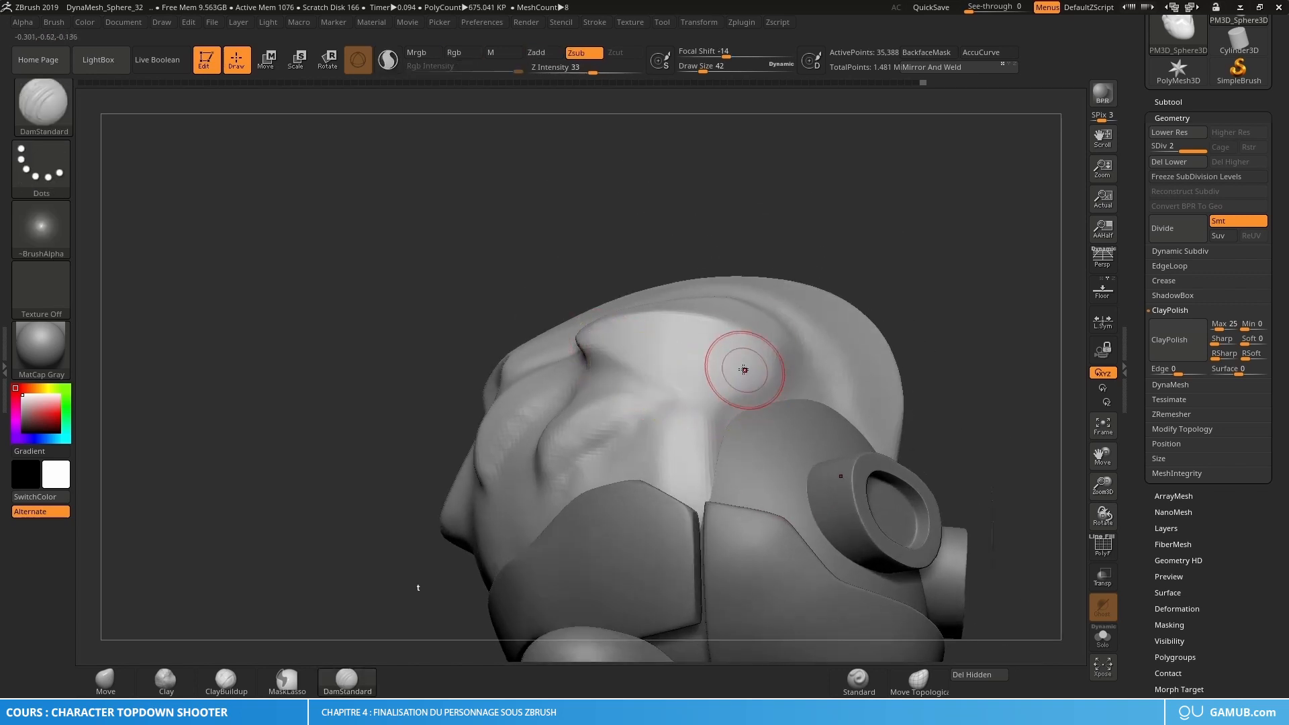
# Step: Carve a sharper crease beneath the side lock above the mask with DamStandard at draw size 31
pyautogui.moveTo(742, 446)
pyautogui.mouseDown(button='right')
pyautogui.moveTo(733, 416)
pyautogui.moveTo(685, 391)
pyautogui.moveTo(661, 402)
pyautogui.moveTo(700, 406)
pyautogui.mouseUp(button='right')
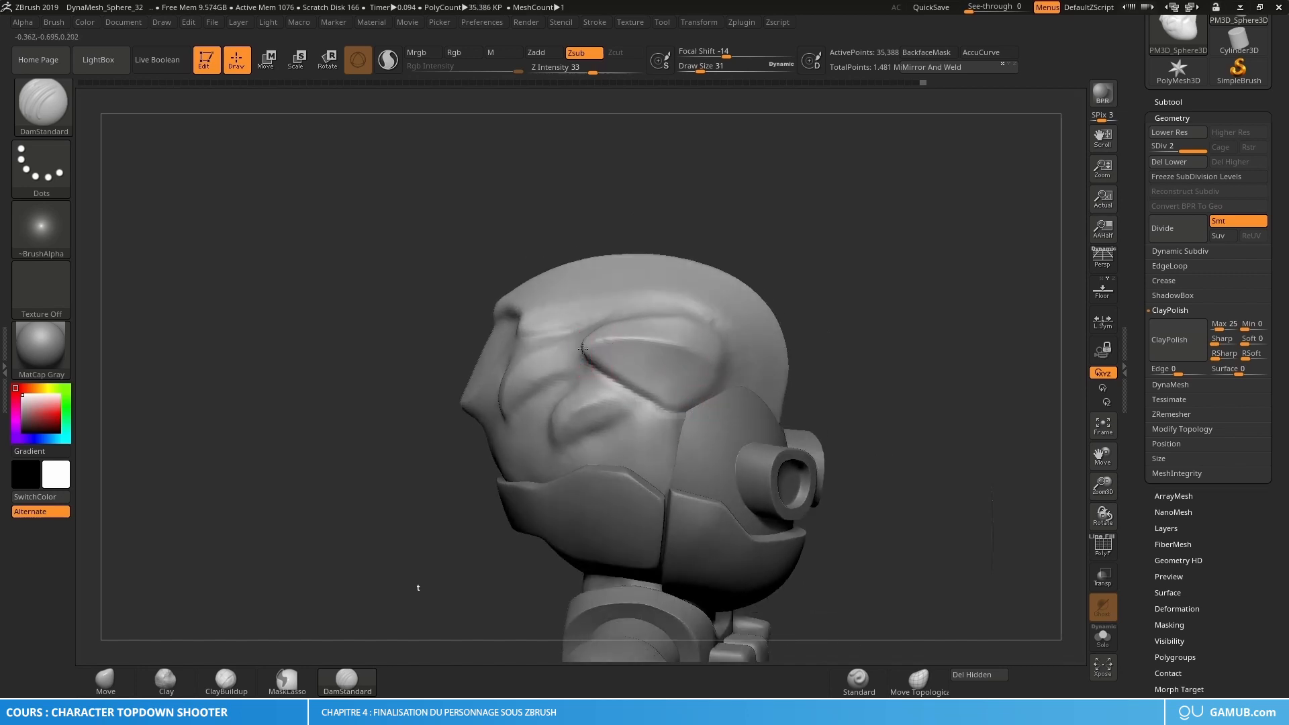
pyautogui.moveTo(693, 405); pyautogui.dragTo(715, 380, button='right')
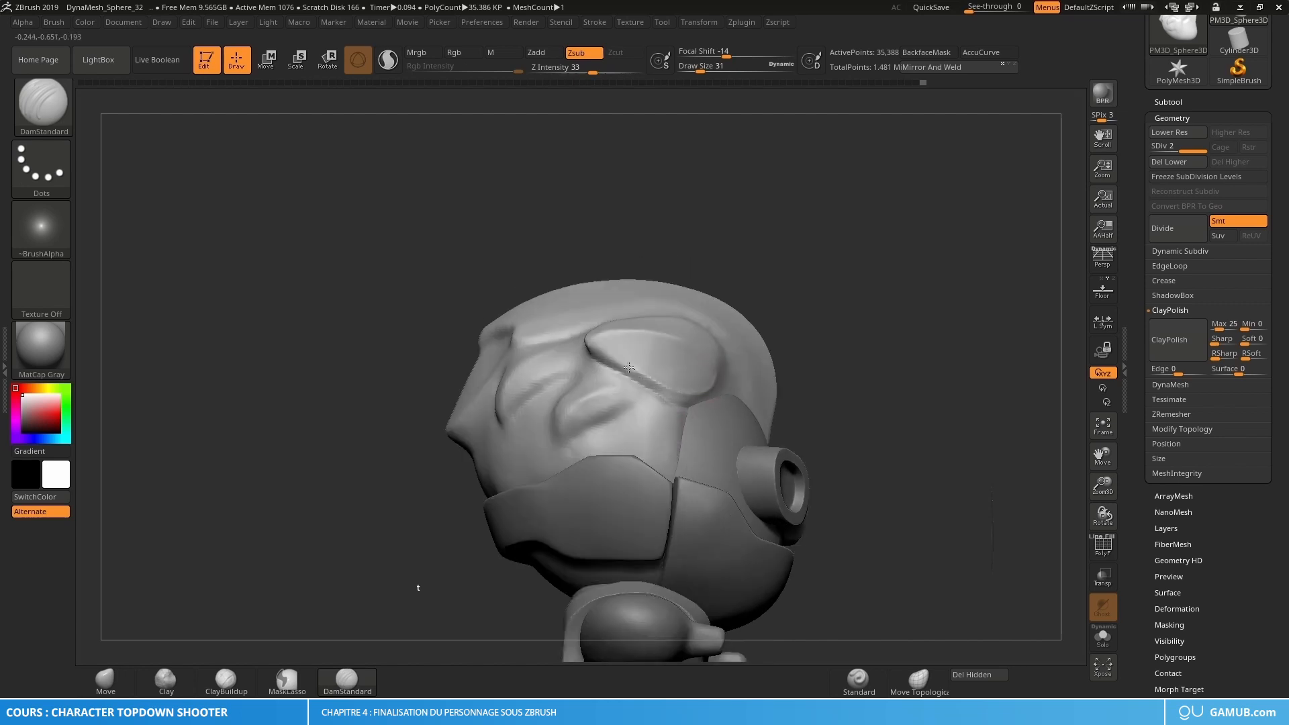
pyautogui.moveTo(595, 347); pyautogui.dragTo(655, 390, button='right')
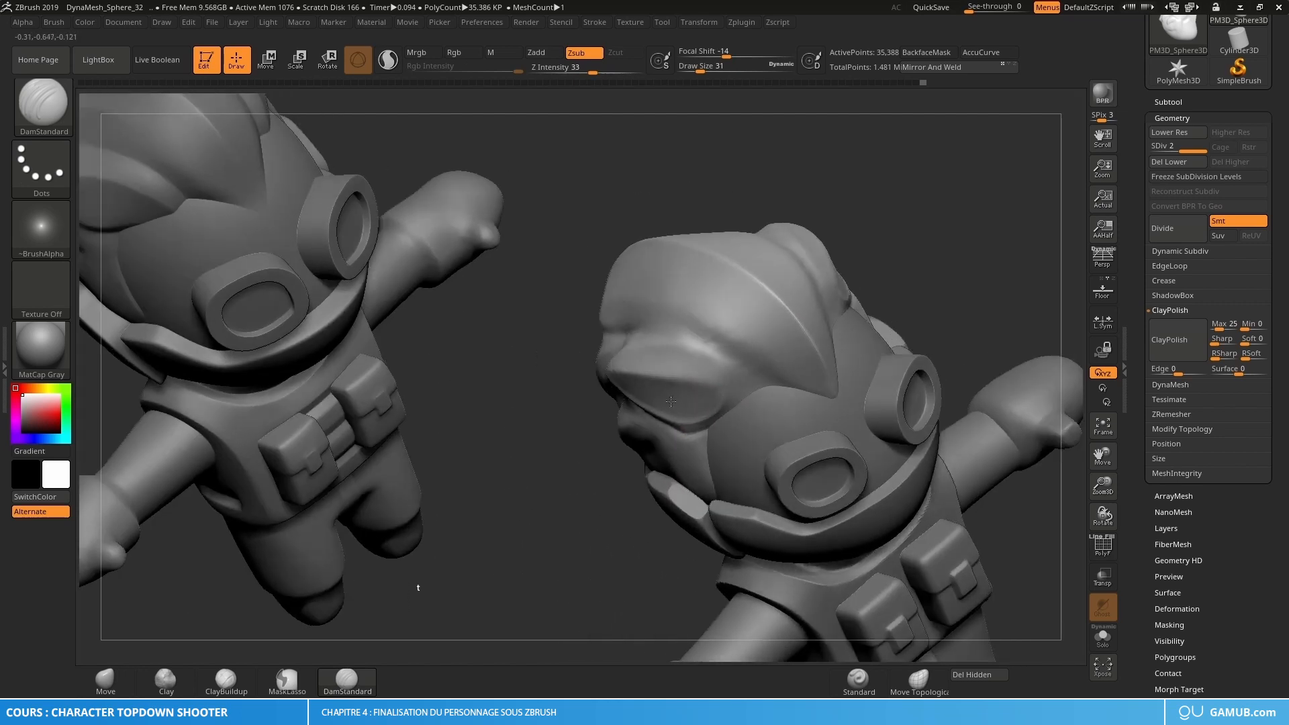
pyautogui.moveTo(670, 402)
pyautogui.mouseDown(button='right')
pyautogui.moveTo(676, 369)
pyautogui.moveTo(723, 400)
pyautogui.mouseUp(button='right')
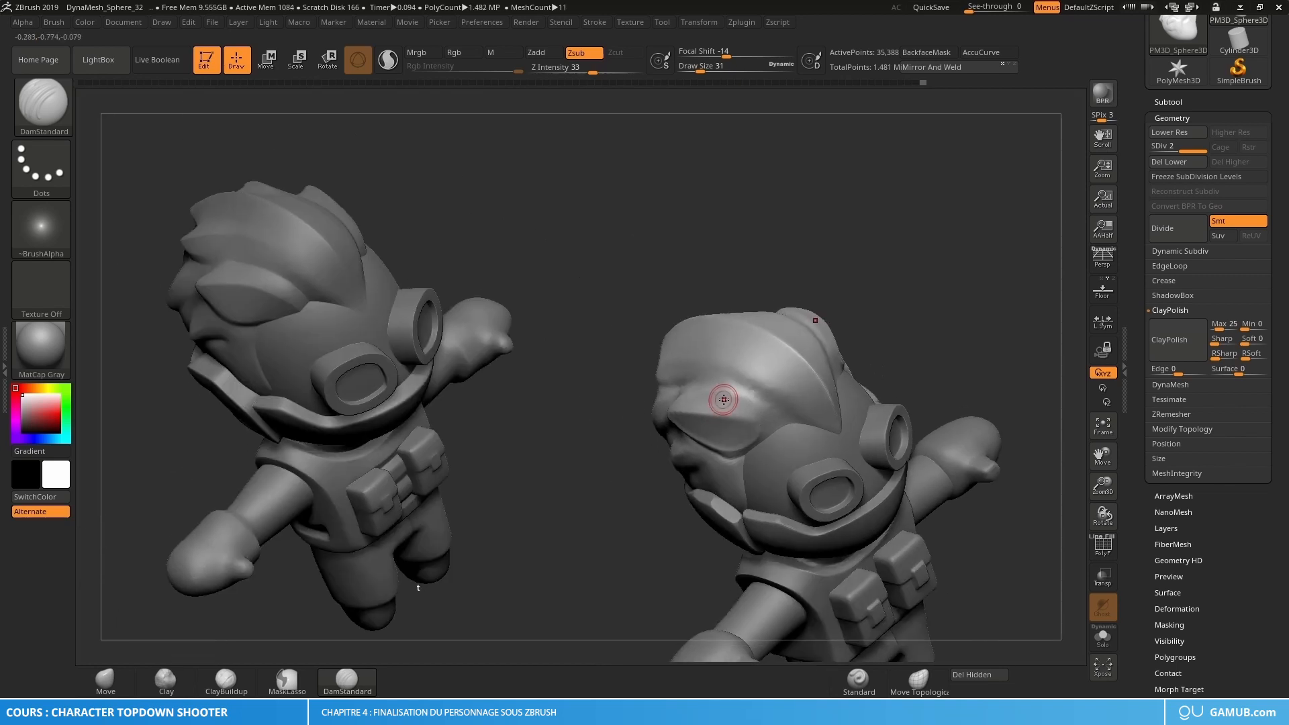
# Step: Carve a crease along the long hair strand above the side lock with DamStandard at draw size 38
pyautogui.press('s')
pyautogui.moveTo(725, 400); pyautogui.dragTo(729, 400)
pyautogui.keyDown('ctrl'); pyautogui.moveTo(742, 400); pyautogui.dragTo(750, 423, button='right'); pyautogui.keyUp('ctrl')
pyautogui.moveTo(750, 423); pyautogui.dragTo(787, 429, button='right')
pyautogui.press('s')
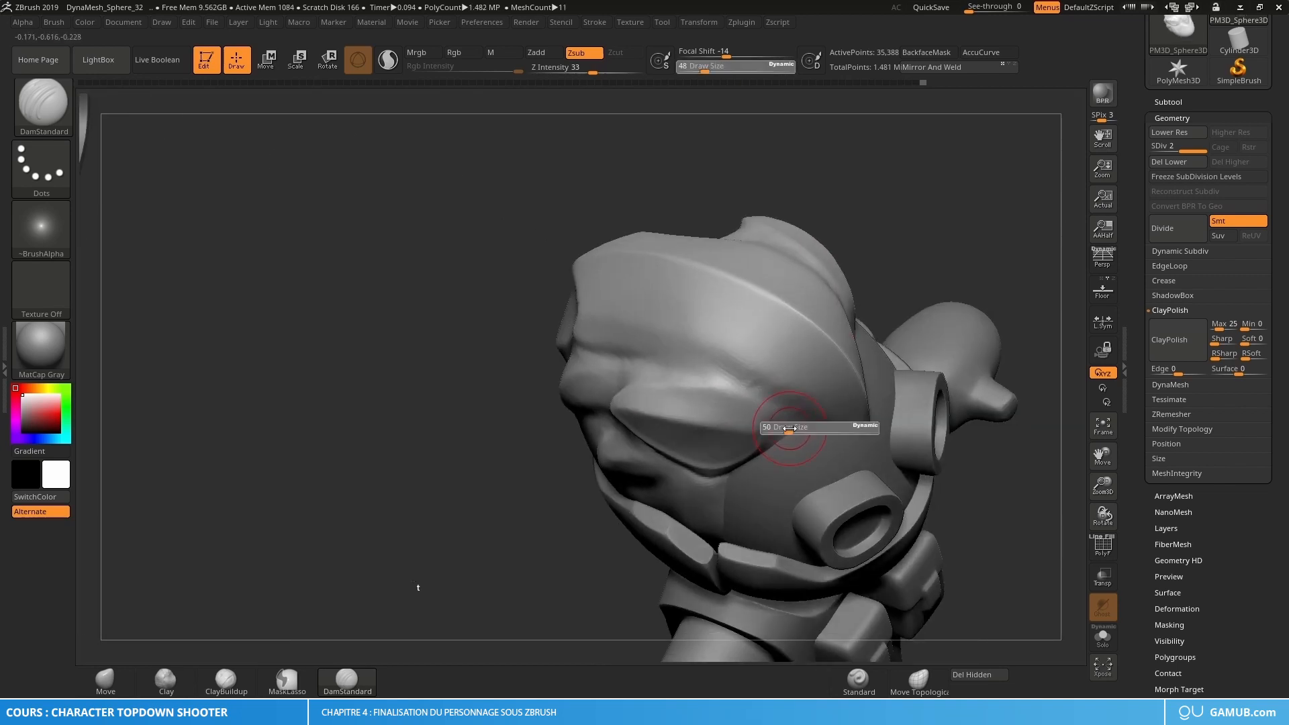
pyautogui.moveTo(787, 430); pyautogui.dragTo(796, 428)
pyautogui.press('s')
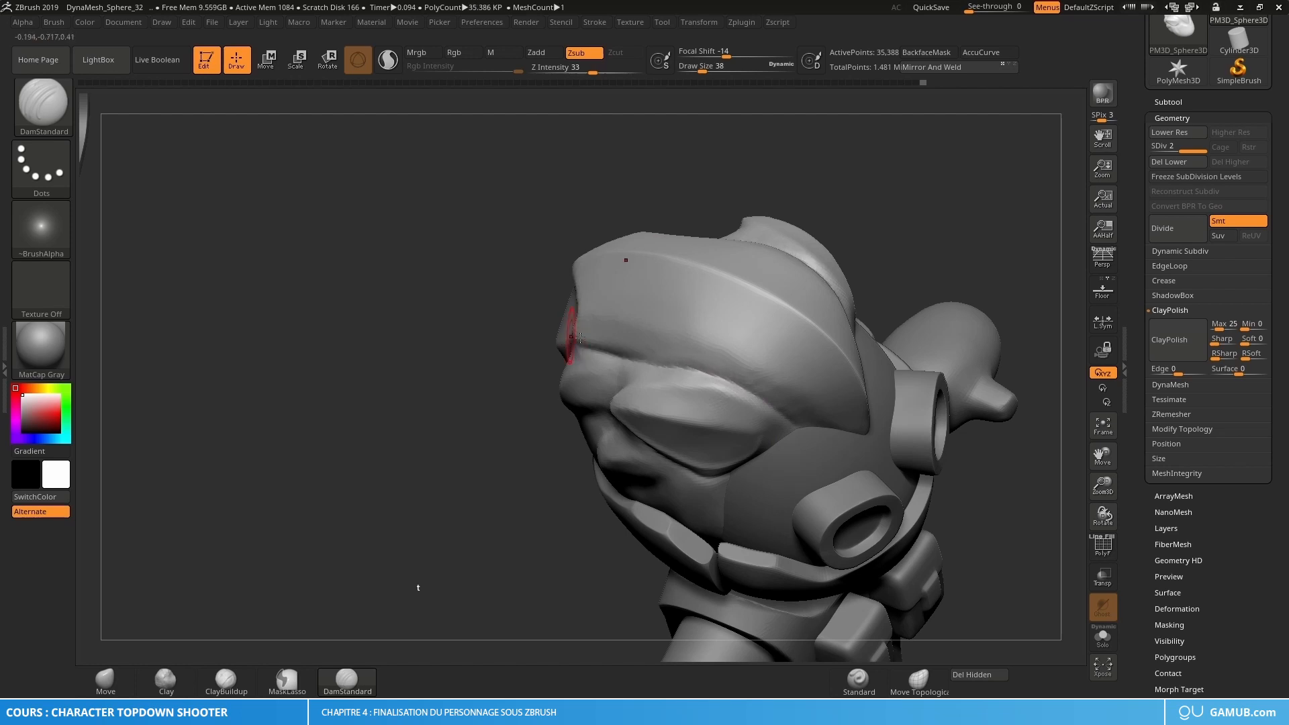
pyautogui.moveTo(687, 405)
pyautogui.mouseDown(button='right')
pyautogui.moveTo(680, 425)
pyautogui.moveTo(694, 388)
pyautogui.moveTo(685, 366)
pyautogui.moveTo(718, 331)
pyautogui.moveTo(712, 296)
pyautogui.moveTo(678, 296)
pyautogui.mouseUp(button='right')
# Step: Pull the rear tip of the upper hair strand outward with the Move brush, using draw size 45
pyautogui.press('b')
pyautogui.press('m')
pyautogui.press('v')
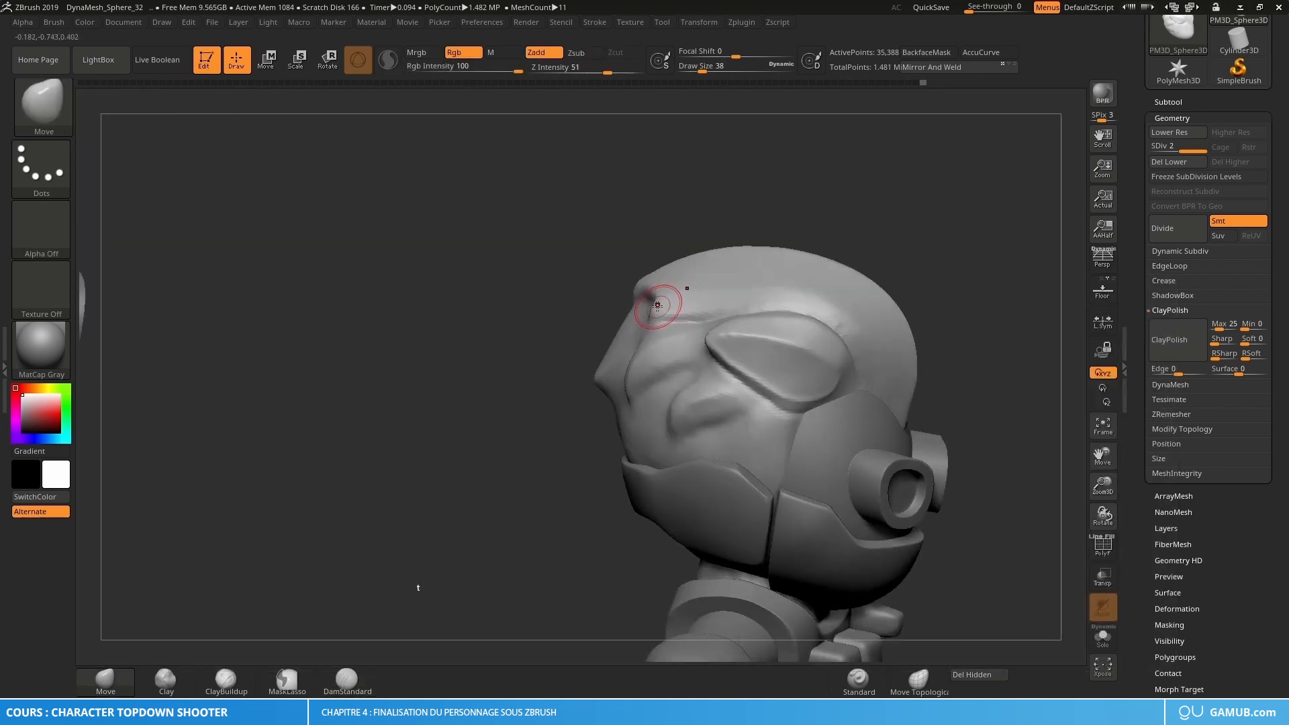
pyautogui.moveTo(656, 296); pyautogui.dragTo(663, 292)
pyautogui.moveTo(665, 292); pyautogui.dragTo(679, 294, button='right')
pyautogui.press('s')
pyautogui.moveTo(679, 294); pyautogui.dragTo(655, 298)
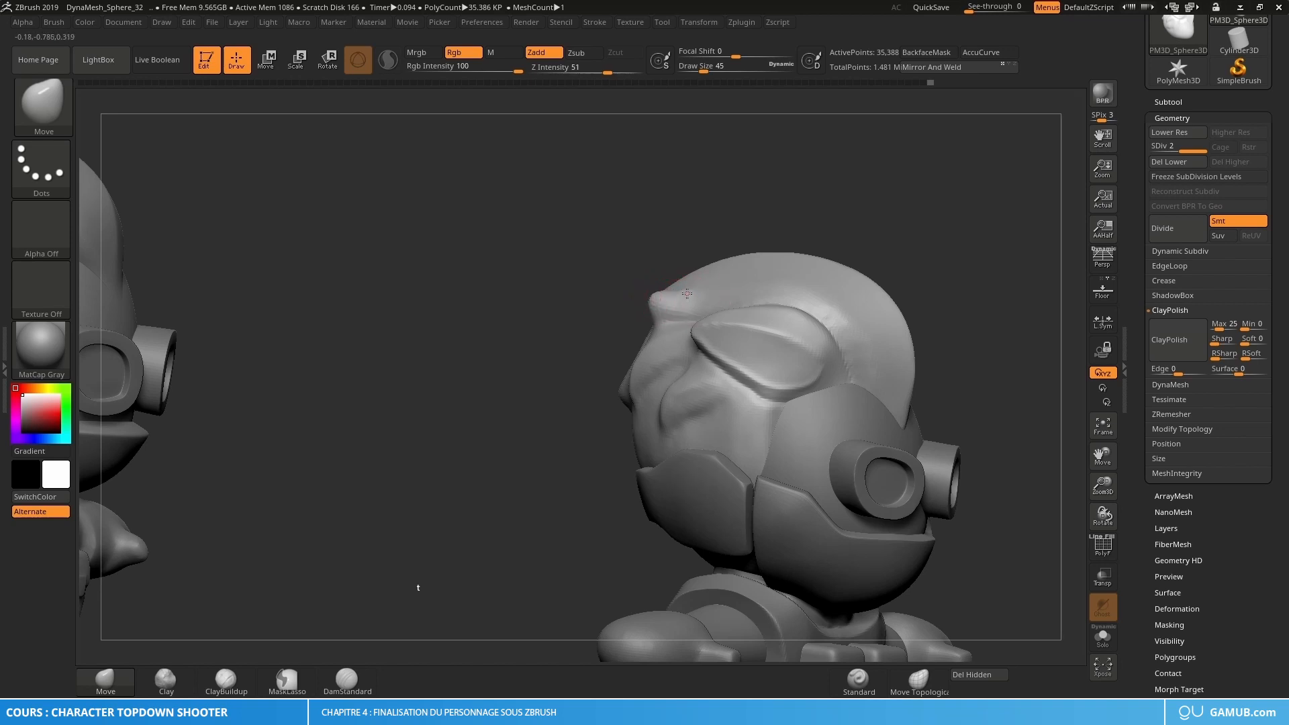
# Step: Deepen the crease beneath the upper hair strand back to its rear tip with DamStandard at draw size 45
pyautogui.press('b')
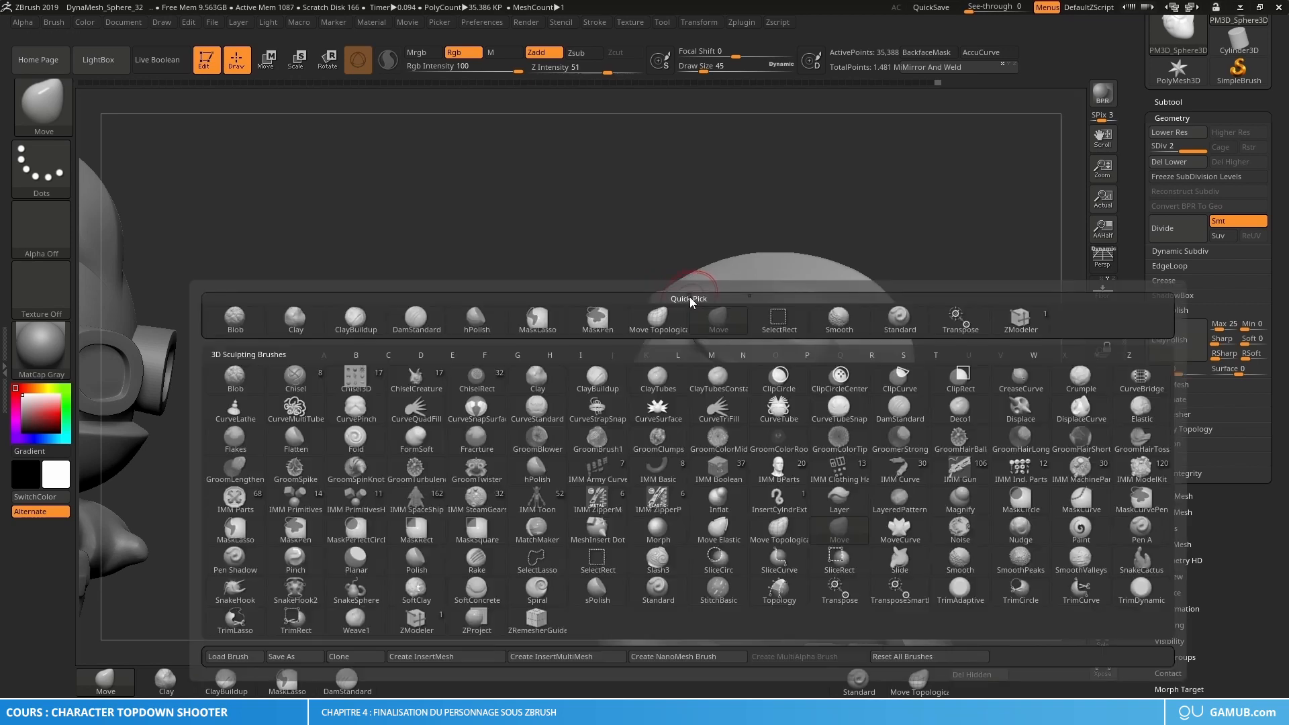
pyautogui.press('d')
pyautogui.press('s')
pyautogui.moveTo(698, 299)
pyautogui.mouseDown(button='right')
pyautogui.moveTo(726, 310)
pyautogui.moveTo(841, 300)
pyautogui.moveTo(827, 305)
pyautogui.moveTo(898, 318)
pyautogui.mouseUp(button='right')
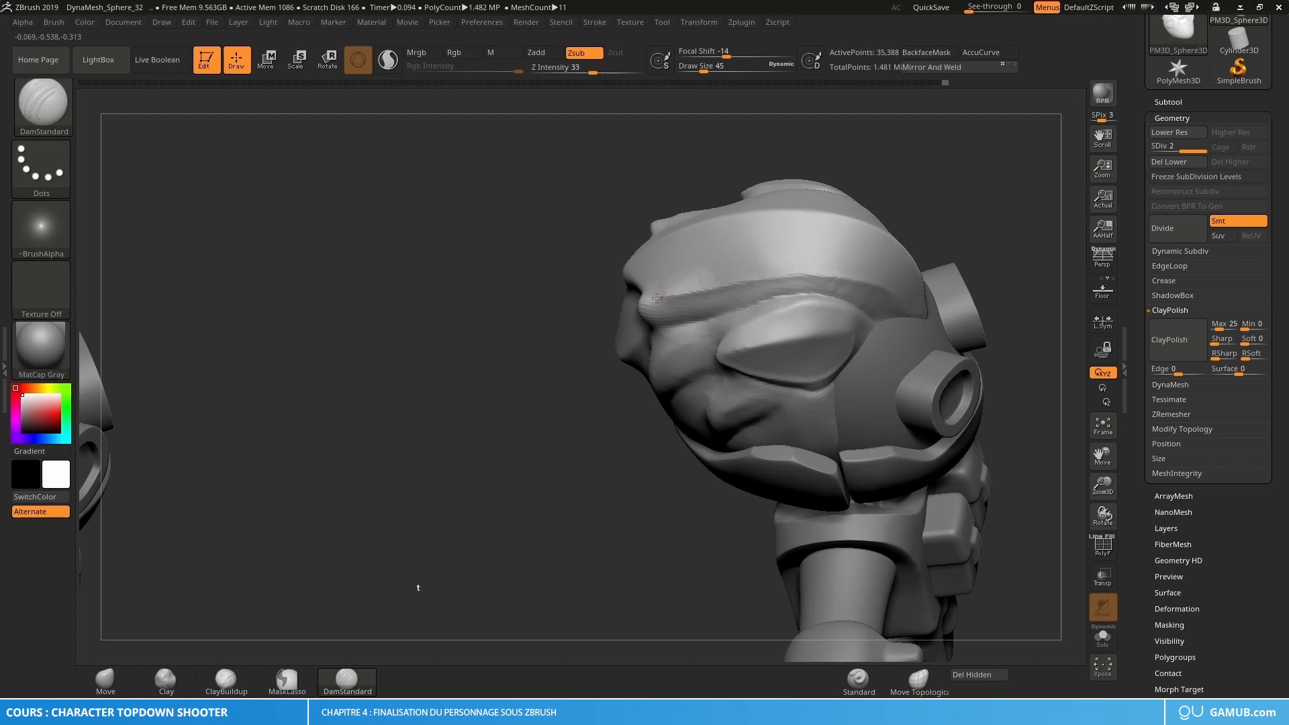
pyautogui.moveTo(701, 310)
pyautogui.mouseDown(button='right')
pyautogui.moveTo(705, 296)
pyautogui.moveTo(706, 330)
pyautogui.moveTo(724, 304)
pyautogui.mouseUp(button='right')
# Step: Flatten the rear part of the upper hair strand's edge with hPolish at draw size 29
pyautogui.press('b')
pyautogui.press('h')
pyautogui.press('p')
pyautogui.press('s')
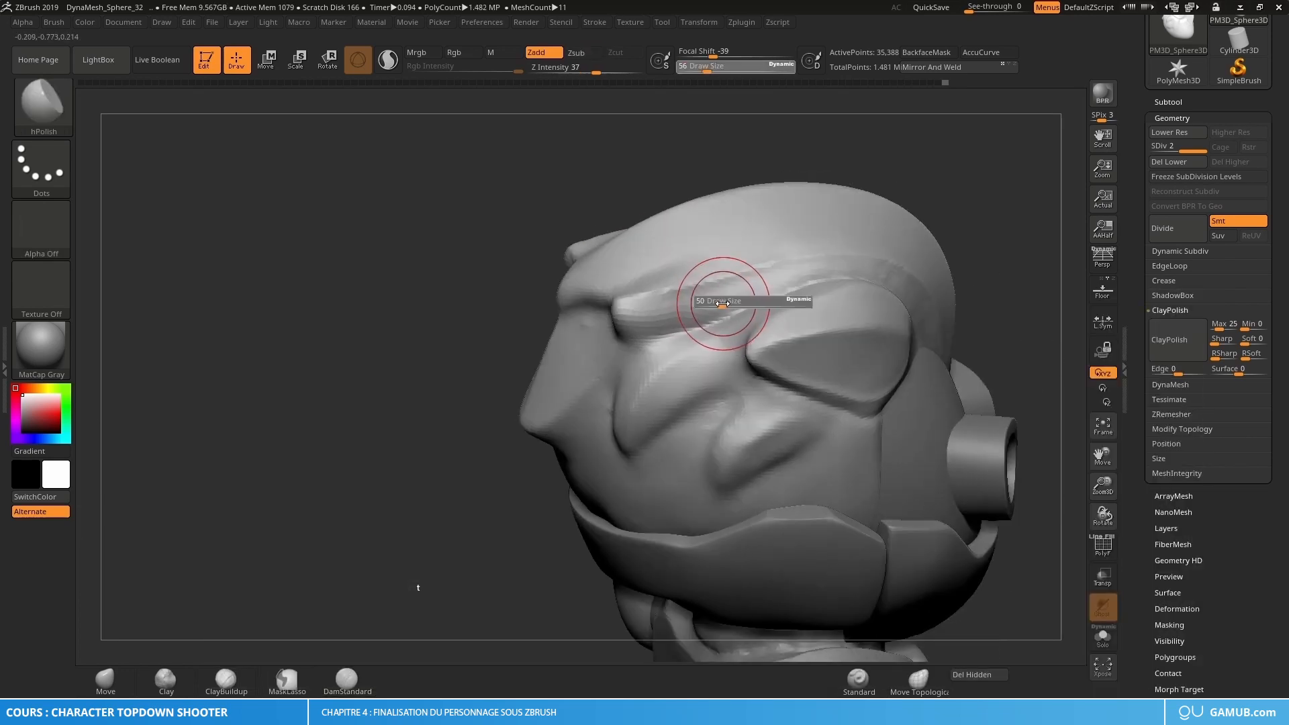
pyautogui.moveTo(724, 304); pyautogui.dragTo(762, 281)
pyautogui.press('s')
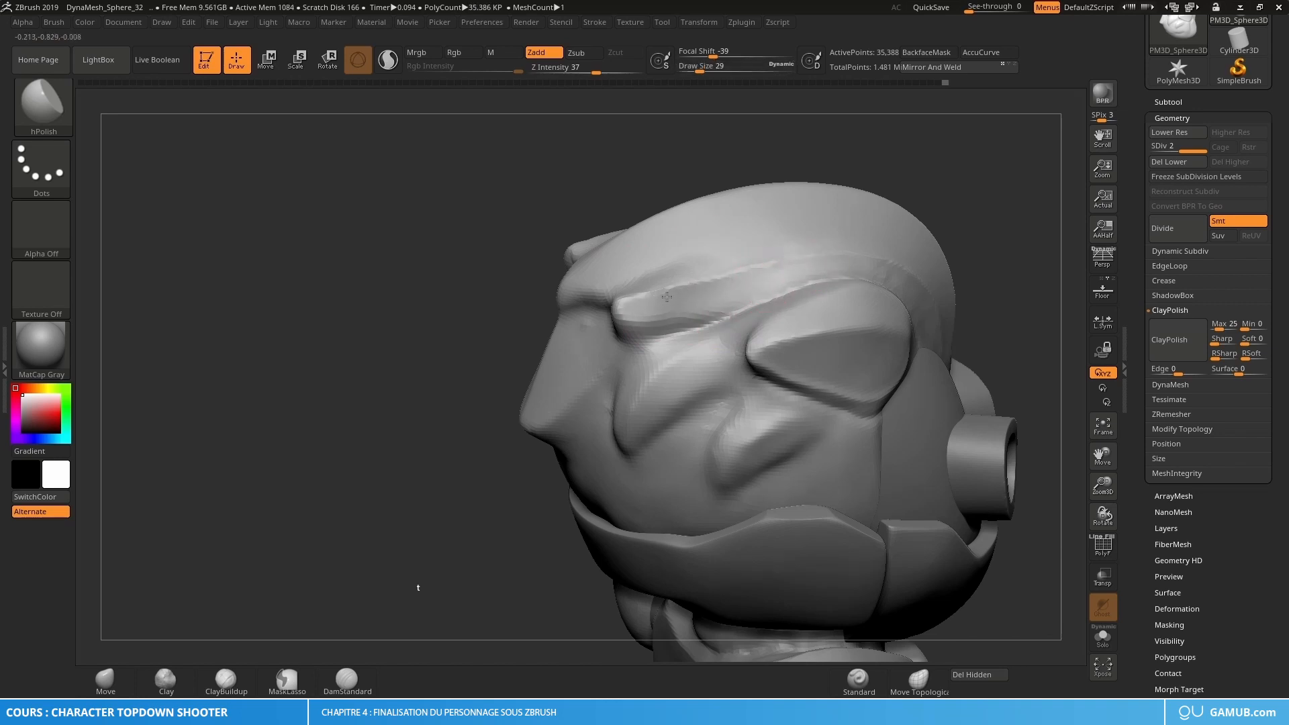
pyautogui.moveTo(709, 297); pyautogui.dragTo(595, 336, button='right')
pyautogui.moveTo(601, 321); pyautogui.dragTo(655, 299)
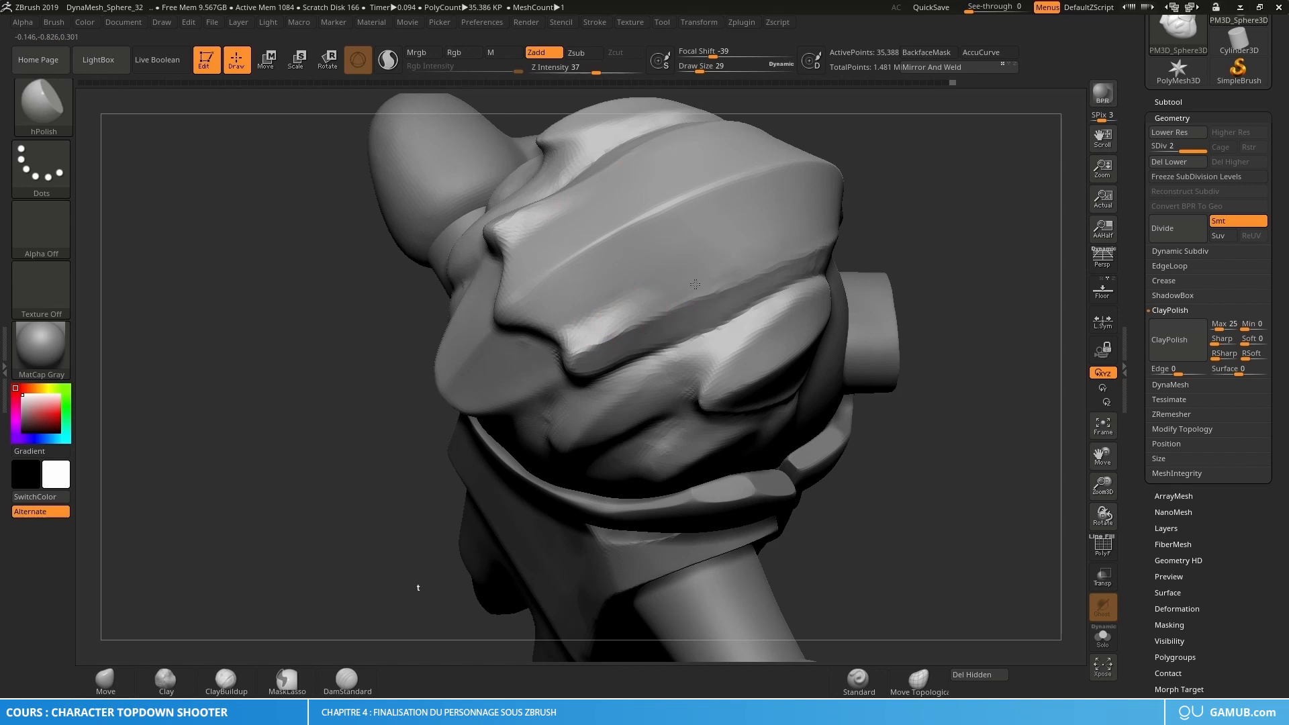
# Step: Flatten the upper strand's edge above the side lock with hPolish at draw sizes 33 and 27
pyautogui.moveTo(695, 284); pyautogui.dragTo(820, 265, button='right')
pyautogui.press('s')
pyautogui.moveTo(819, 264); pyautogui.dragTo(840, 239)
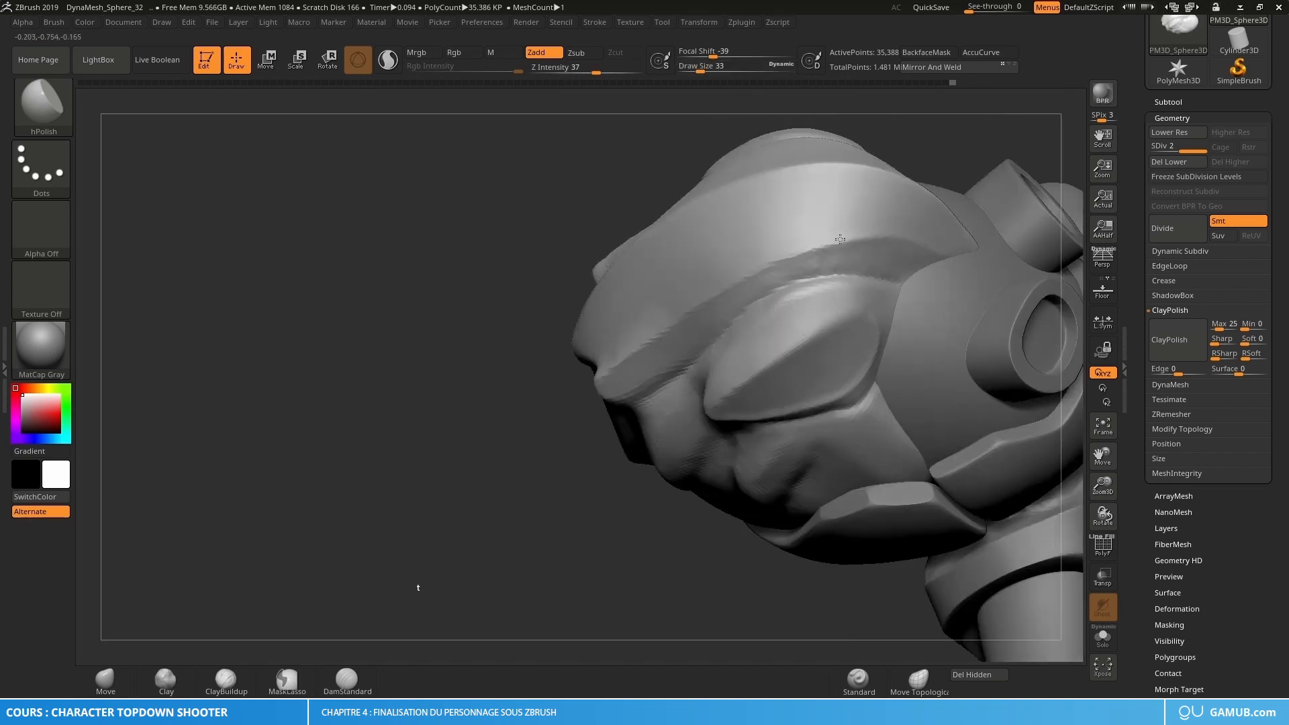
pyautogui.moveTo(840, 239); pyautogui.dragTo(905, 282, button='right')
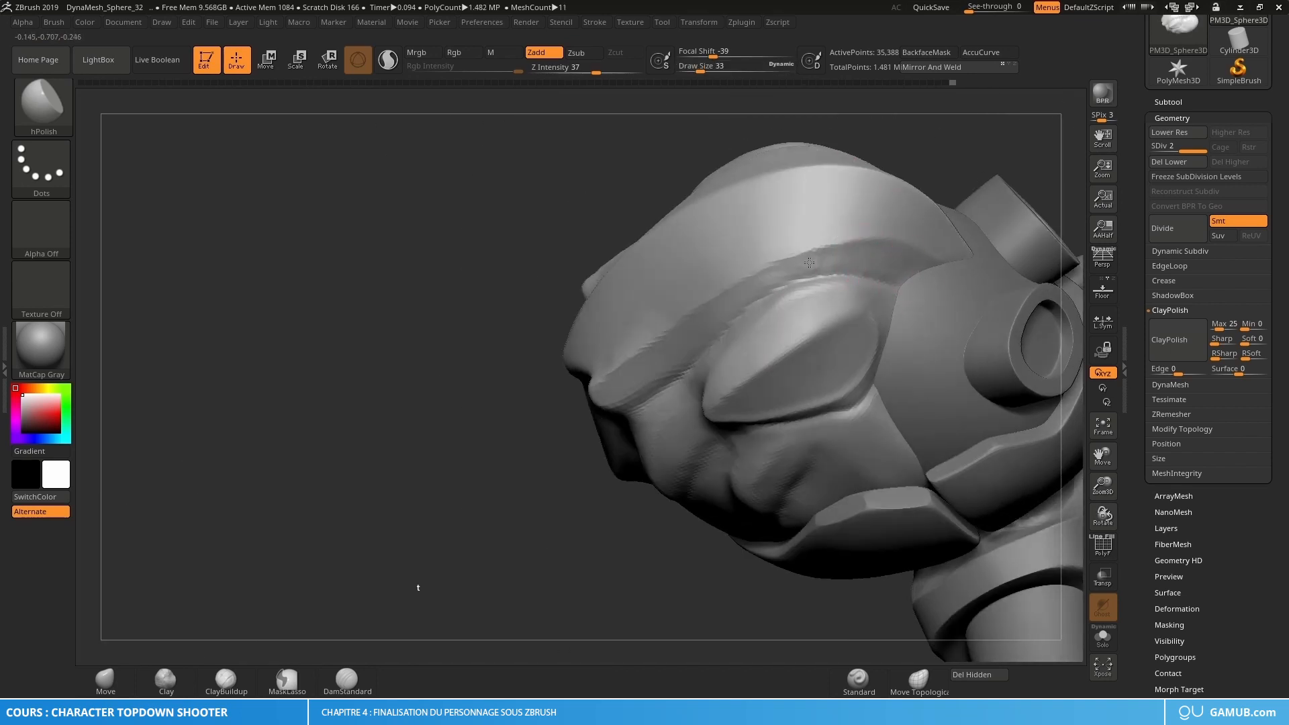
pyautogui.press('s')
pyautogui.moveTo(828, 253); pyautogui.dragTo(862, 253)
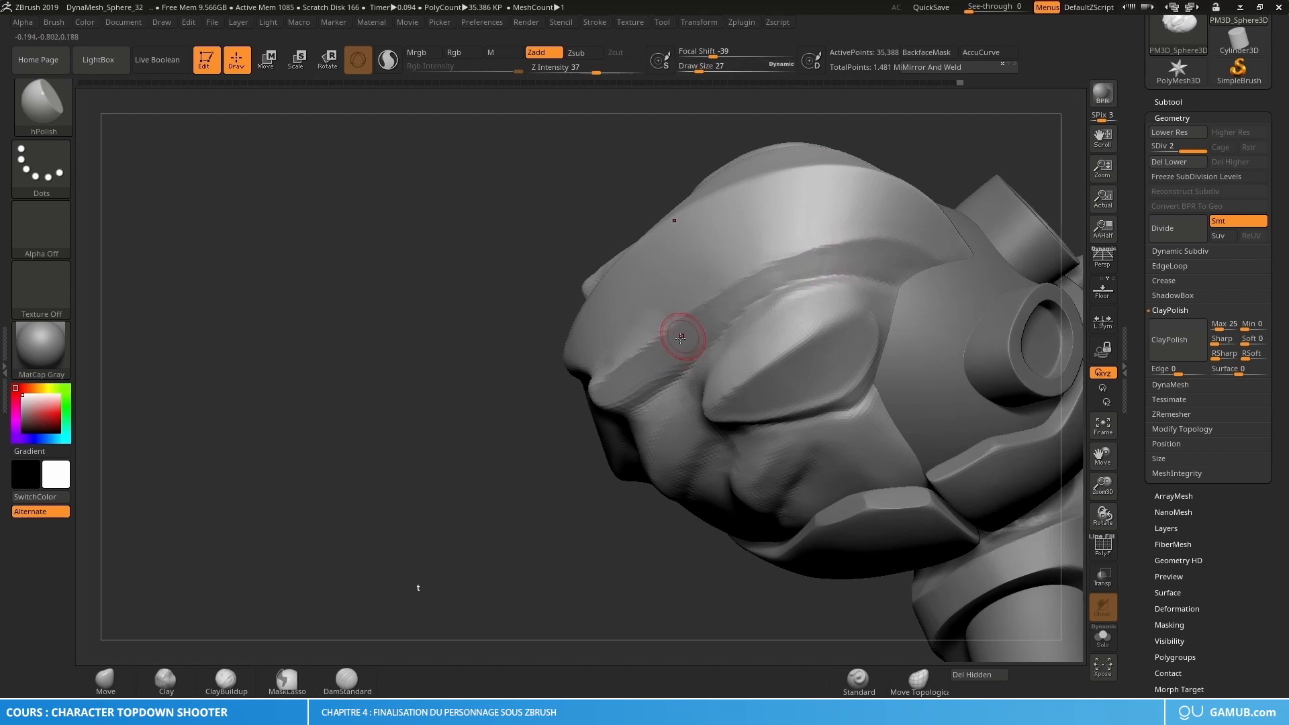
# Step: Reshape the pointed rear tips of the upper hair strands with the Move brush at draw size 31
pyautogui.moveTo(681, 338)
pyautogui.mouseDown(button='right')
pyautogui.moveTo(692, 363)
pyautogui.moveTo(623, 379)
pyautogui.moveTo(658, 368)
pyautogui.mouseUp(button='right')
pyautogui.press('b')
pyautogui.press('m')
pyautogui.press('v')
pyautogui.press('s')
pyautogui.moveTo(658, 368); pyautogui.dragTo(647, 367)
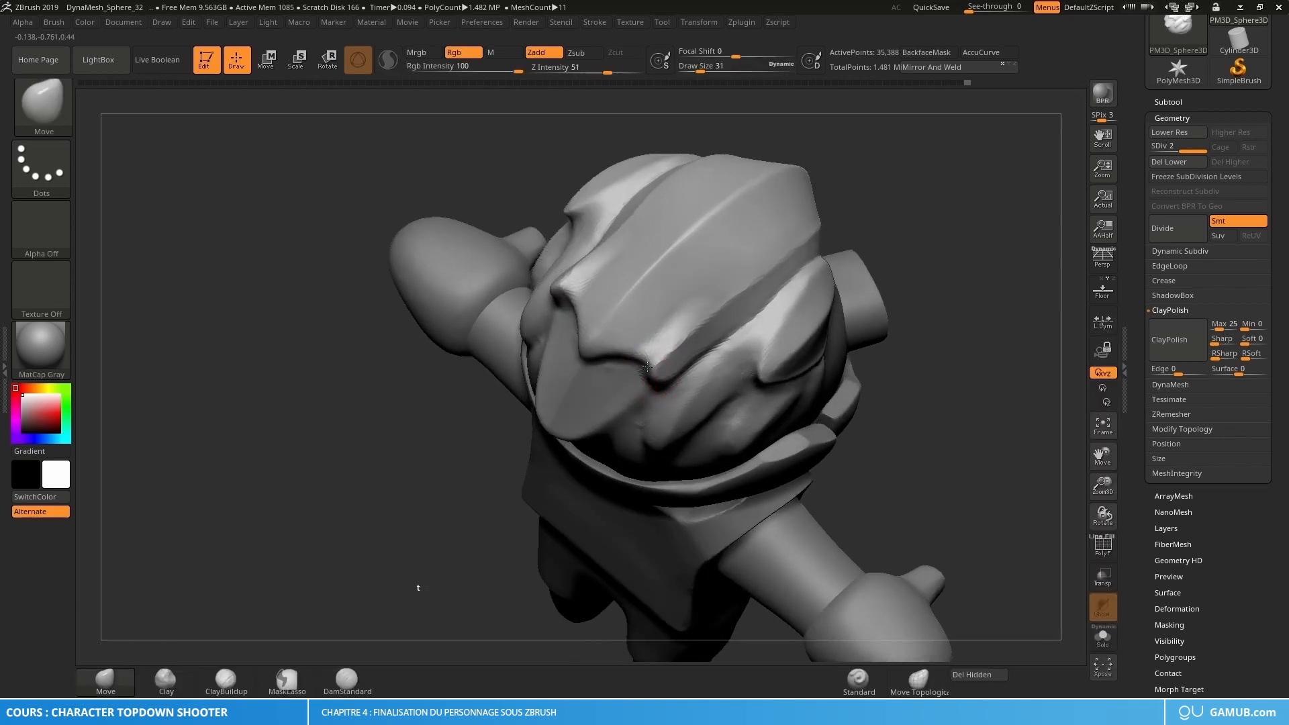
pyautogui.moveTo(671, 372); pyautogui.dragTo(650, 374, button='right')
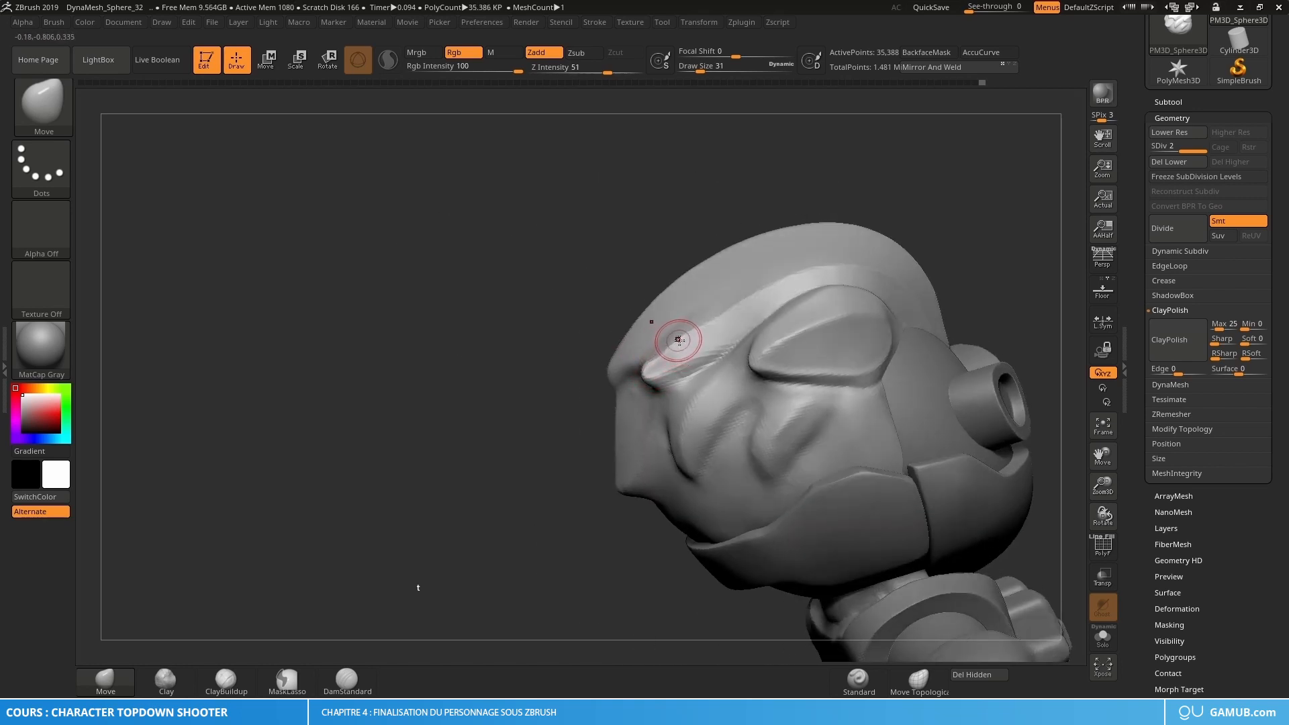
# Step: Apply ClayPolish to the whole hair mesh
pyautogui.moveTo(692, 327)
pyautogui.mouseDown(button='right')
pyautogui.moveTo(682, 331)
pyautogui.moveTo(682, 313)
pyautogui.moveTo(805, 339)
pyautogui.moveTo(1012, 338)
pyautogui.moveTo(848, 311)
pyautogui.mouseUp(button='right')
pyautogui.click(1168, 351)
pyautogui.press('shift')
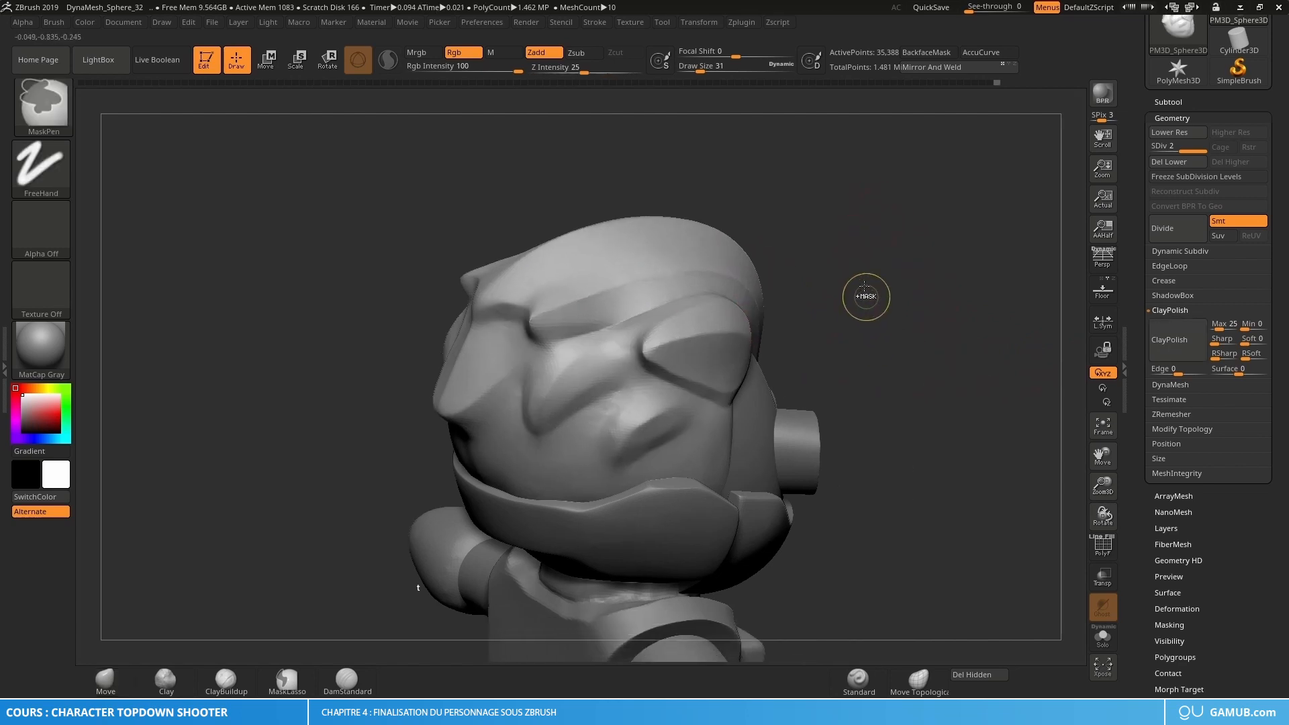
# Step: Carve creases around the small lower hair lock above the mask strap with DamStandard at draw size 31
pyautogui.moveTo(906, 371)
pyautogui.mouseDown(button='right')
pyautogui.moveTo(877, 445)
pyautogui.moveTo(834, 322)
pyautogui.moveTo(711, 323)
pyautogui.moveTo(776, 350)
pyautogui.moveTo(843, 333)
pyautogui.moveTo(742, 343)
pyautogui.moveTo(827, 386)
pyautogui.moveTo(779, 356)
pyautogui.mouseUp(button='right')
pyautogui.press('b')
pyautogui.press('d')
pyautogui.press('s')
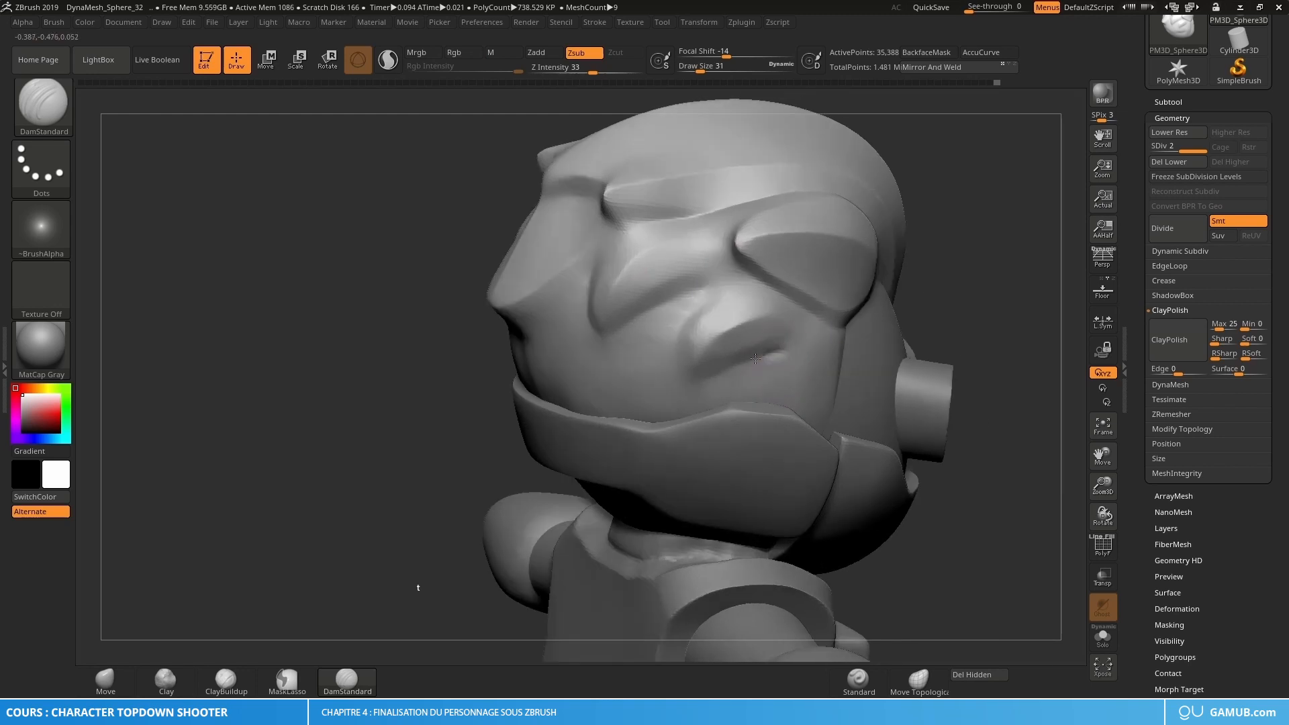
pyautogui.moveTo(694, 306); pyautogui.dragTo(698, 305, button='right')
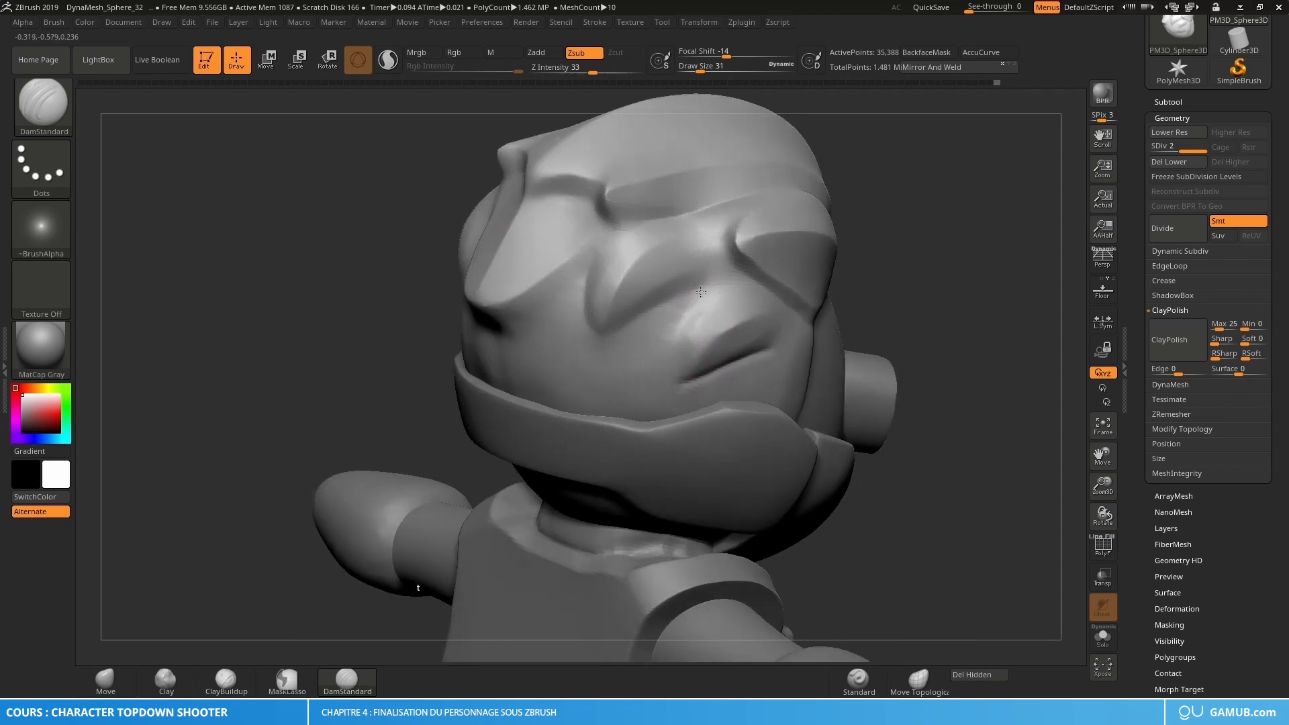
pyautogui.moveTo(673, 386); pyautogui.dragTo(718, 294, button='right')
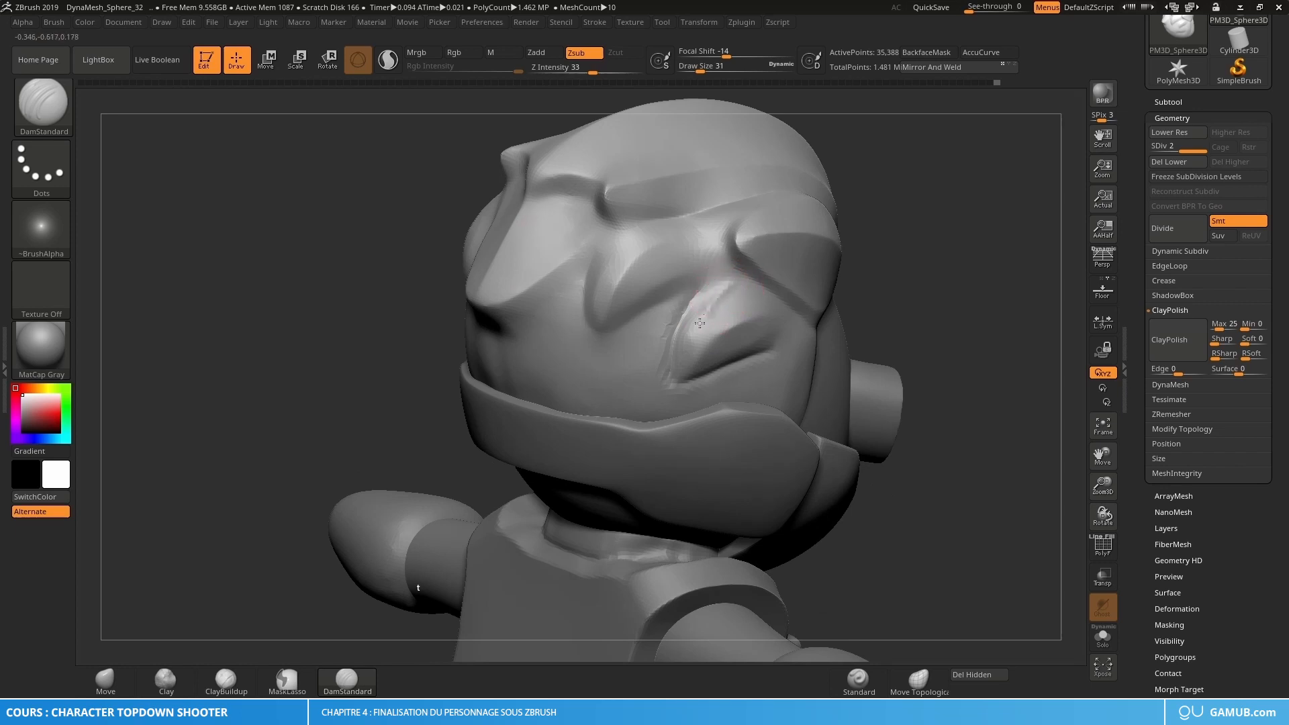
pyautogui.moveTo(695, 367); pyautogui.dragTo(724, 338, button='right')
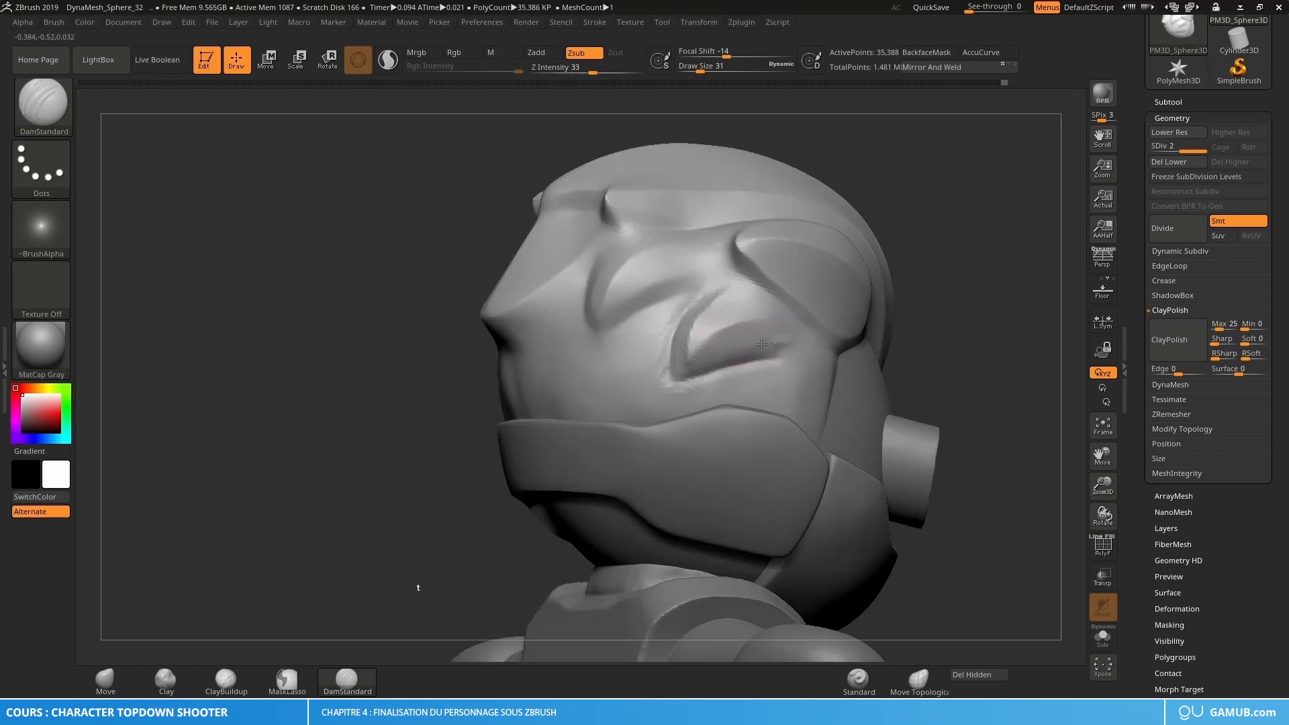
# Step: Flatten the faces of the small lower hair lock with hPolish at draw size 23
pyautogui.press('b')
pyautogui.press('h')
pyautogui.press('p')
pyautogui.moveTo(708, 362); pyautogui.dragTo(714, 340, button='right')
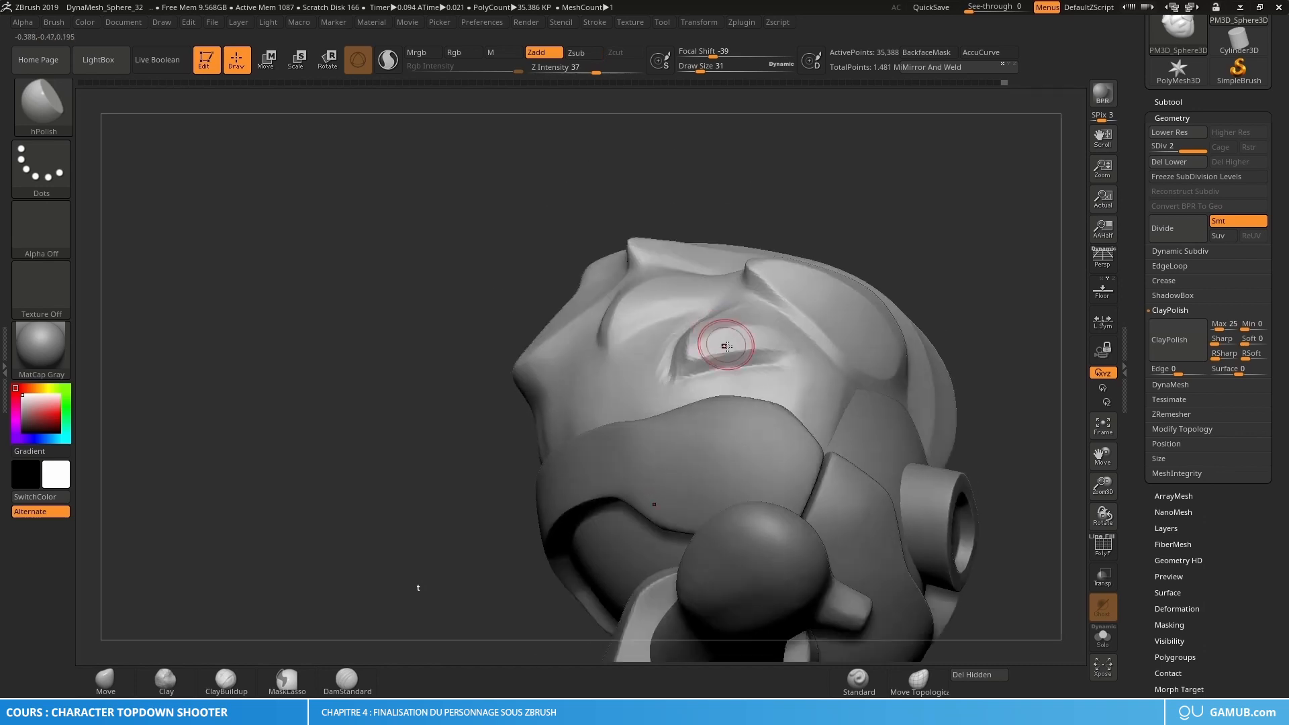
pyautogui.moveTo(754, 365); pyautogui.dragTo(764, 354)
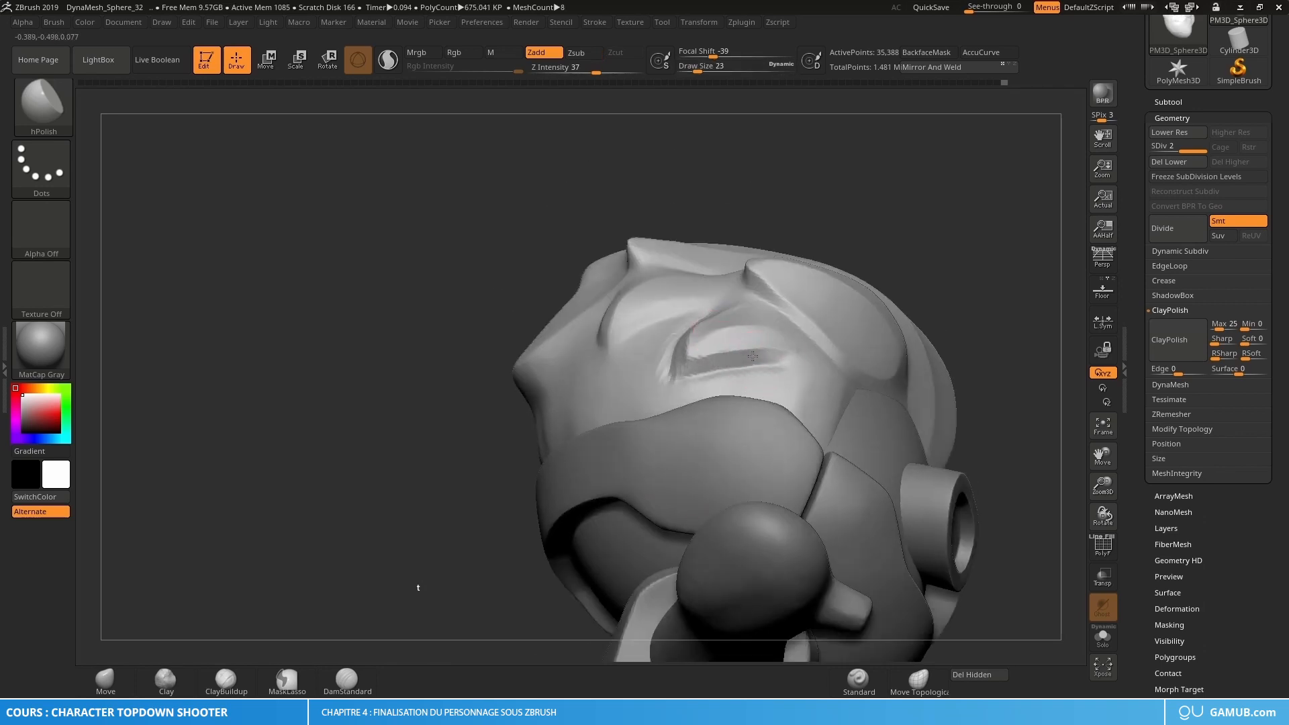
# Step: Polish the surface around the small lower hair lock above the mask strap with hPolish at draw size 38
pyautogui.moveTo(753, 356); pyautogui.dragTo(685, 298, button='right')
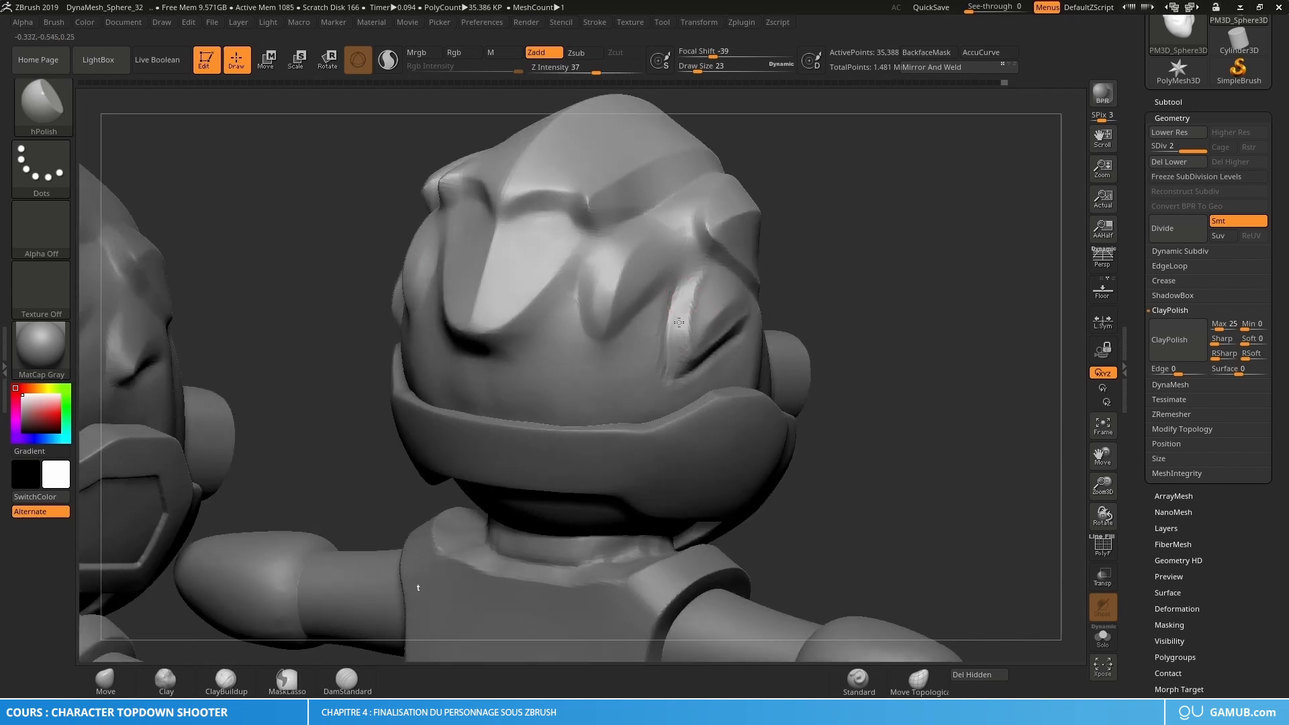
pyautogui.moveTo(729, 354)
pyautogui.mouseDown(button='right')
pyautogui.moveTo(691, 316)
pyautogui.moveTo(656, 339)
pyautogui.mouseUp(button='right')
pyautogui.press(']')
pyautogui.press(']')
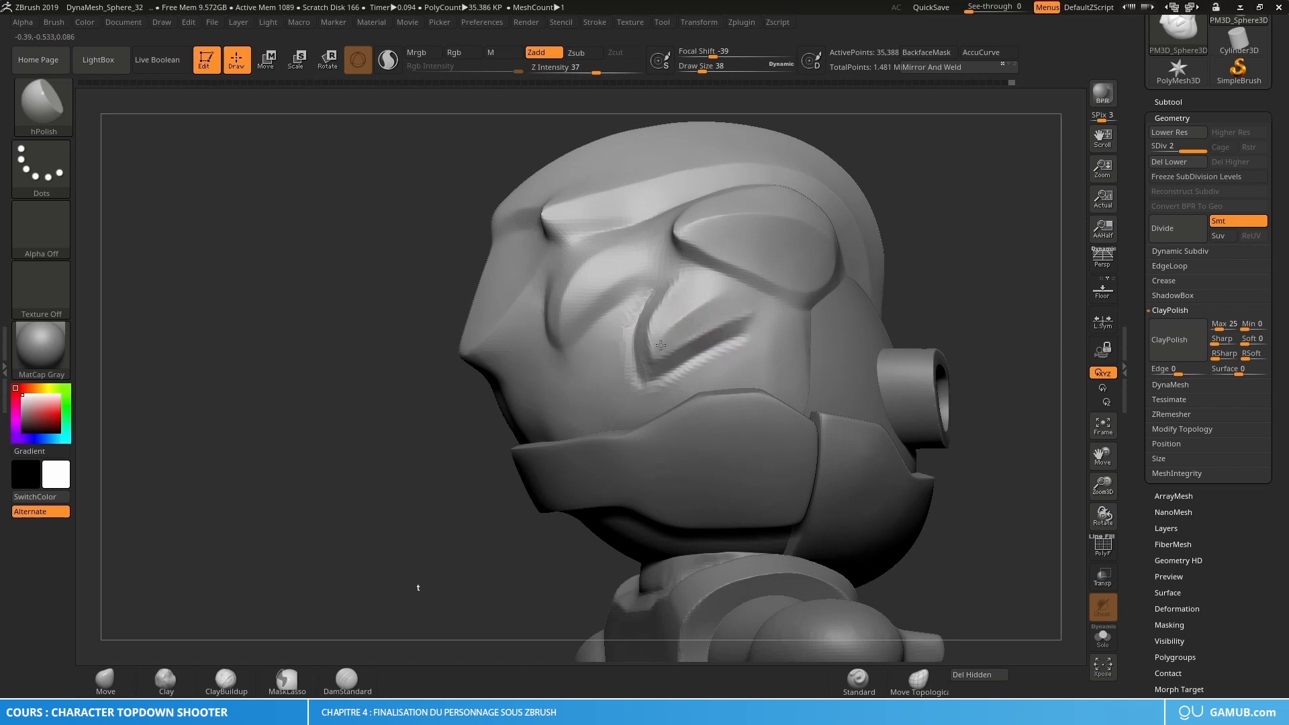
pyautogui.moveTo(700, 318)
pyautogui.mouseDown()
pyautogui.moveTo(668, 339)
pyautogui.moveTo(738, 366)
pyautogui.moveTo(639, 389)
pyautogui.moveTo(621, 355)
pyautogui.mouseUp()
# Step: Smooth the area between the two lower hair locks with the Smooth brush at draw sizes 31 and 18
pyautogui.press('s')
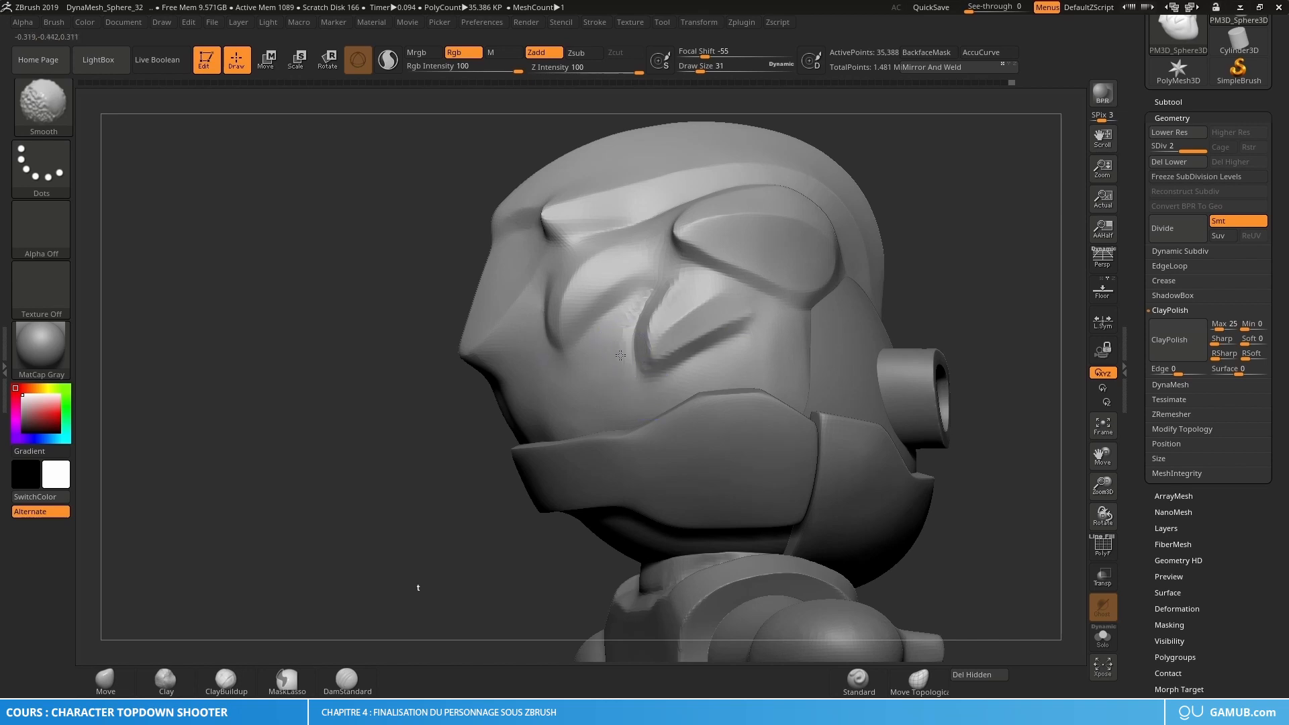
pyautogui.moveTo(618, 334); pyautogui.dragTo(637, 331, button='right')
pyautogui.press('s')
pyautogui.moveTo(628, 328); pyautogui.dragTo(622, 325)
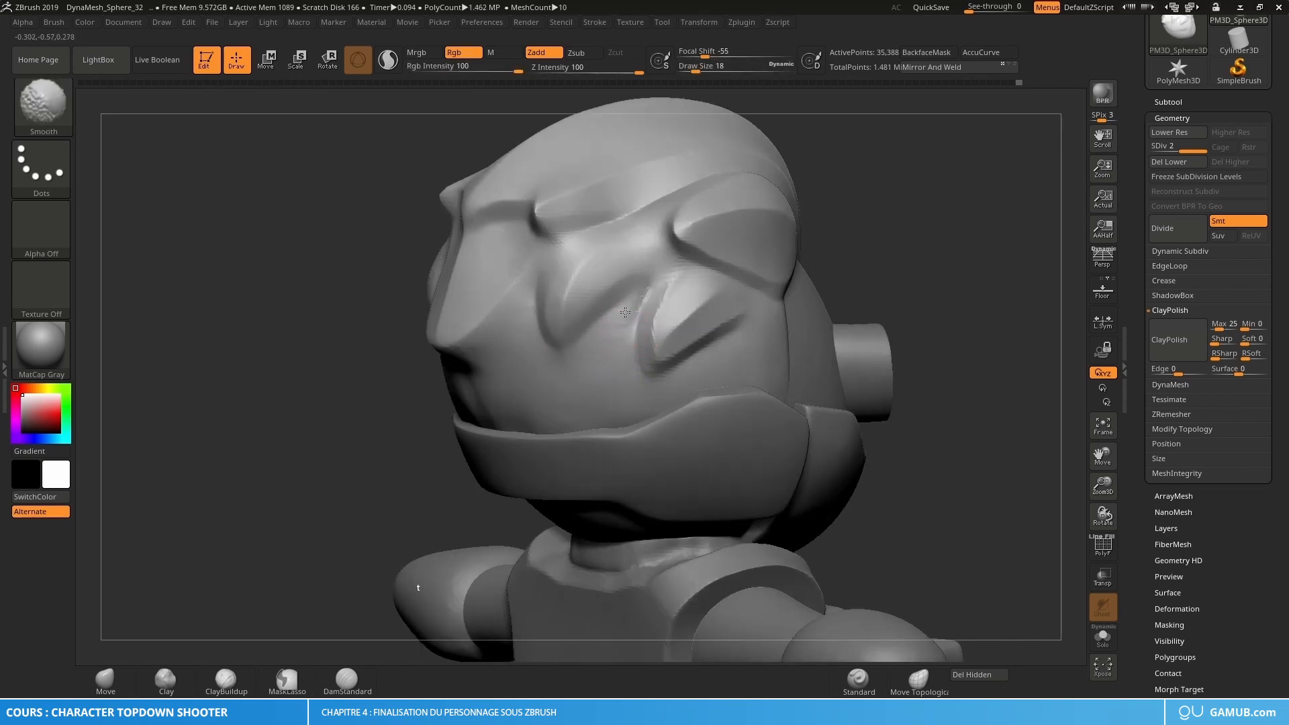
pyautogui.moveTo(627, 336); pyautogui.dragTo(702, 360, button='right')
# Step: Carve creases around the middle rear hair lock and beneath the upper strand with DamStandard at draw size 38
pyautogui.press('b')
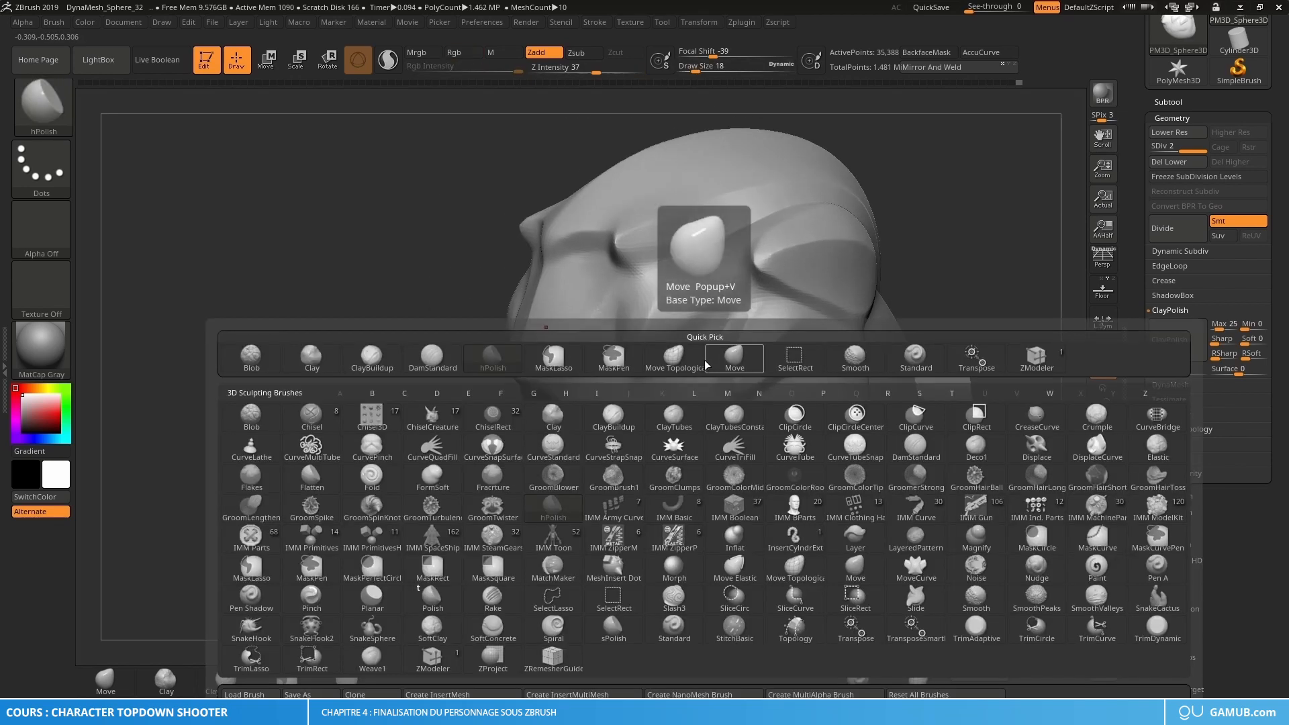
pyautogui.press('d')
pyautogui.press('s')
pyautogui.moveTo(691, 334)
pyautogui.mouseDown()
pyautogui.moveTo(771, 322)
pyautogui.moveTo(708, 323)
pyautogui.moveTo(723, 302)
pyautogui.mouseUp()
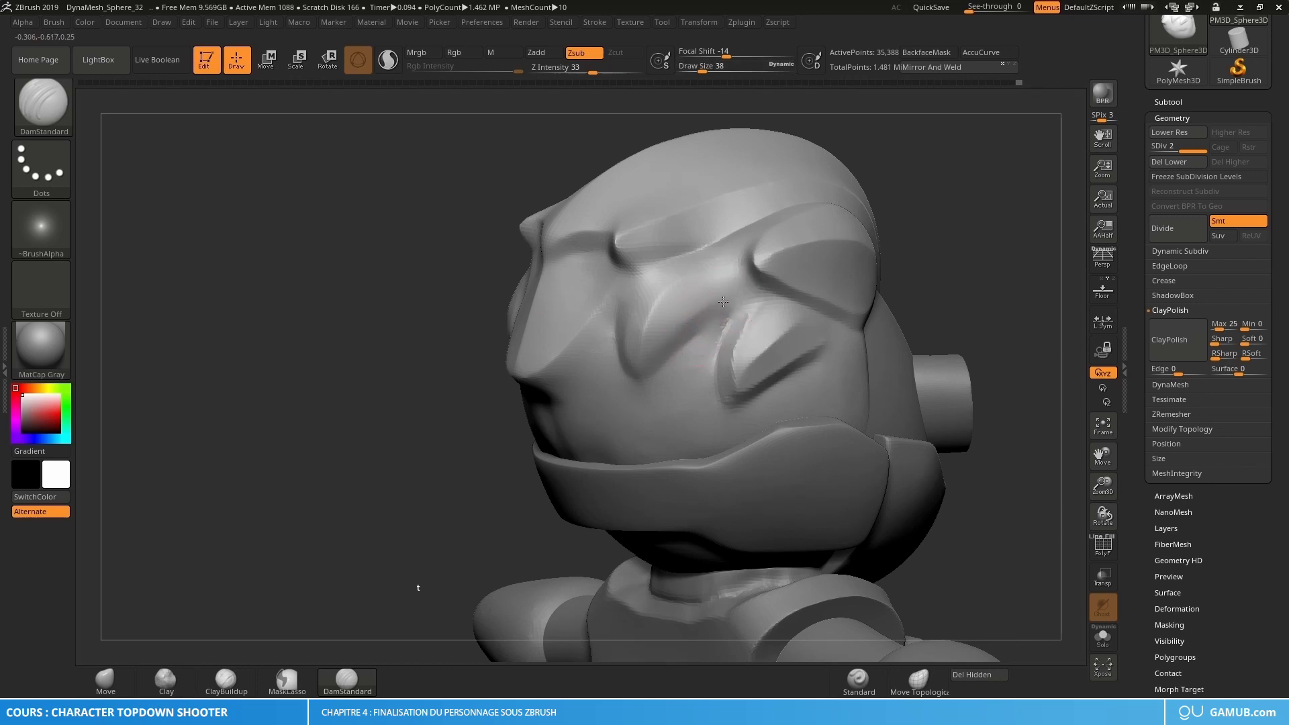
pyautogui.moveTo(632, 360); pyautogui.dragTo(693, 354, button='right')
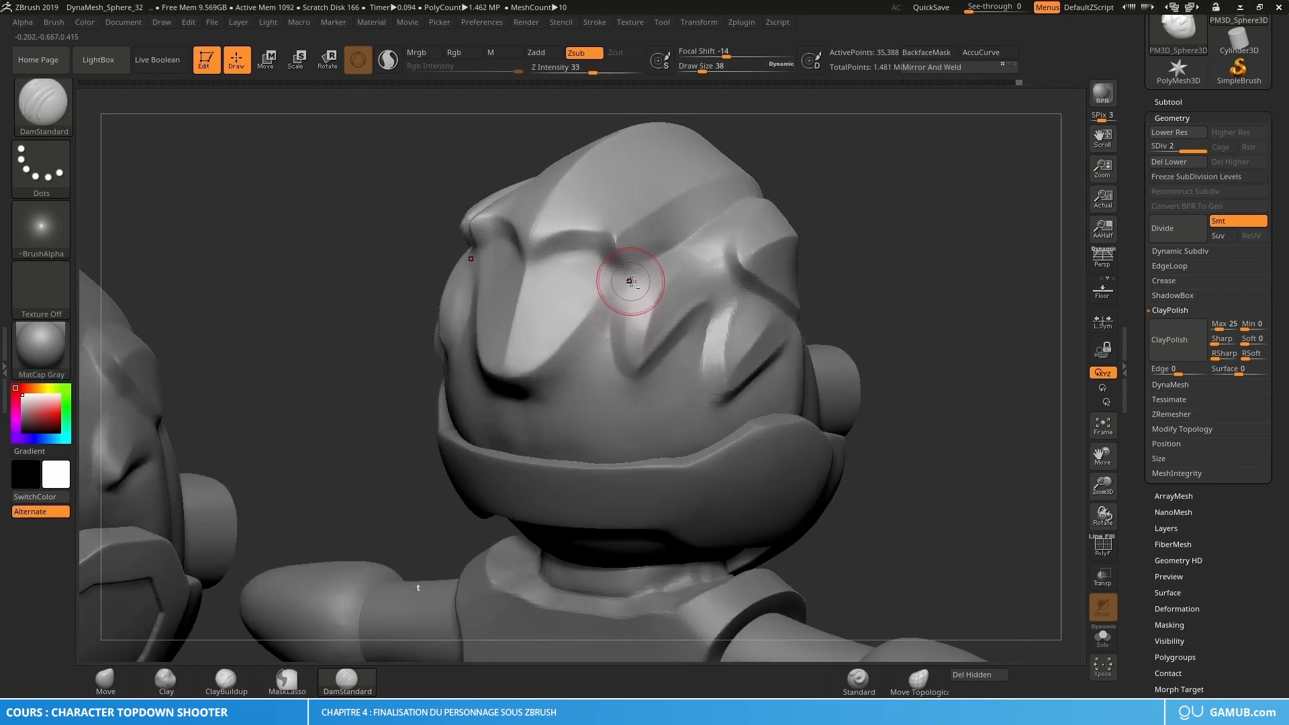
pyautogui.moveTo(633, 278); pyautogui.dragTo(625, 311)
# Step: Flatten the planes of the middle rear hair lock with hPolish at draw size 38
pyautogui.moveTo(650, 366); pyautogui.dragTo(694, 297, button='right')
pyautogui.press('b')
pyautogui.press('h')
pyautogui.press('p')
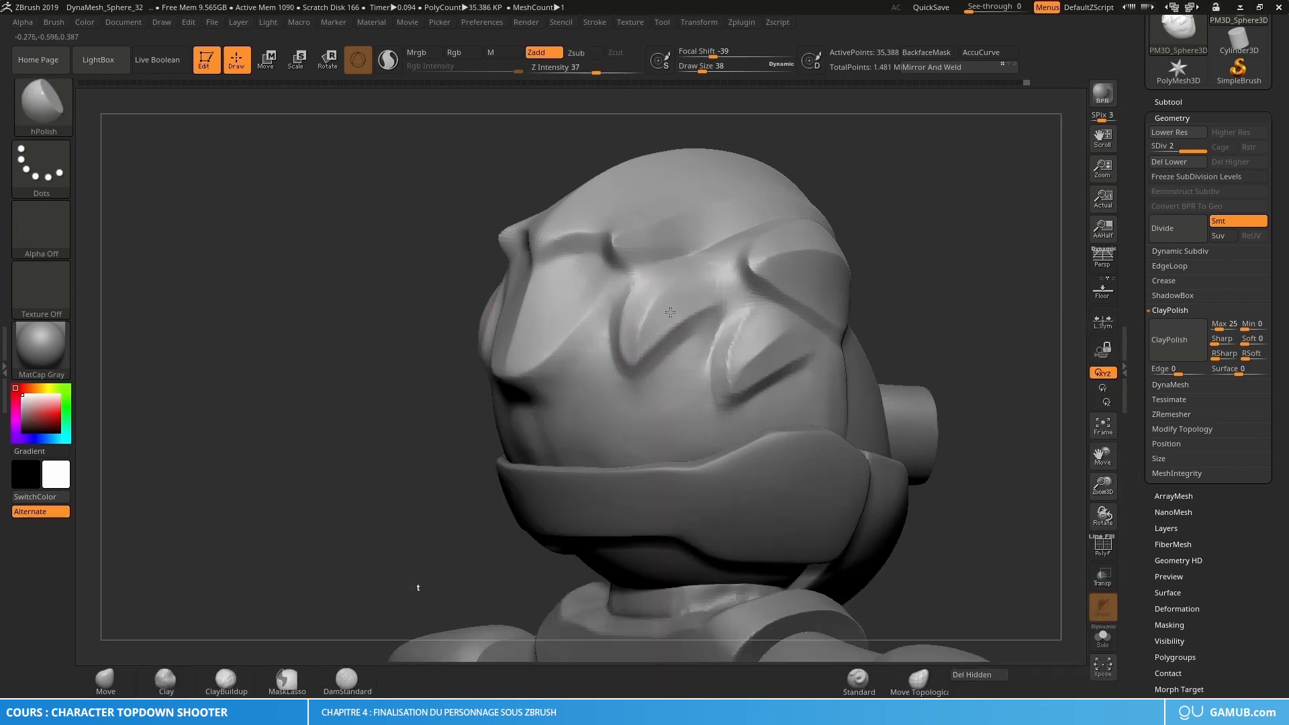
pyautogui.moveTo(652, 318); pyautogui.dragTo(673, 329, button='right')
pyautogui.moveTo(648, 301)
pyautogui.mouseDown()
pyautogui.moveTo(633, 288)
pyautogui.moveTo(631, 330)
pyautogui.moveTo(641, 319)
pyautogui.mouseUp()
pyautogui.moveTo(642, 325); pyautogui.dragTo(679, 336, button='right')
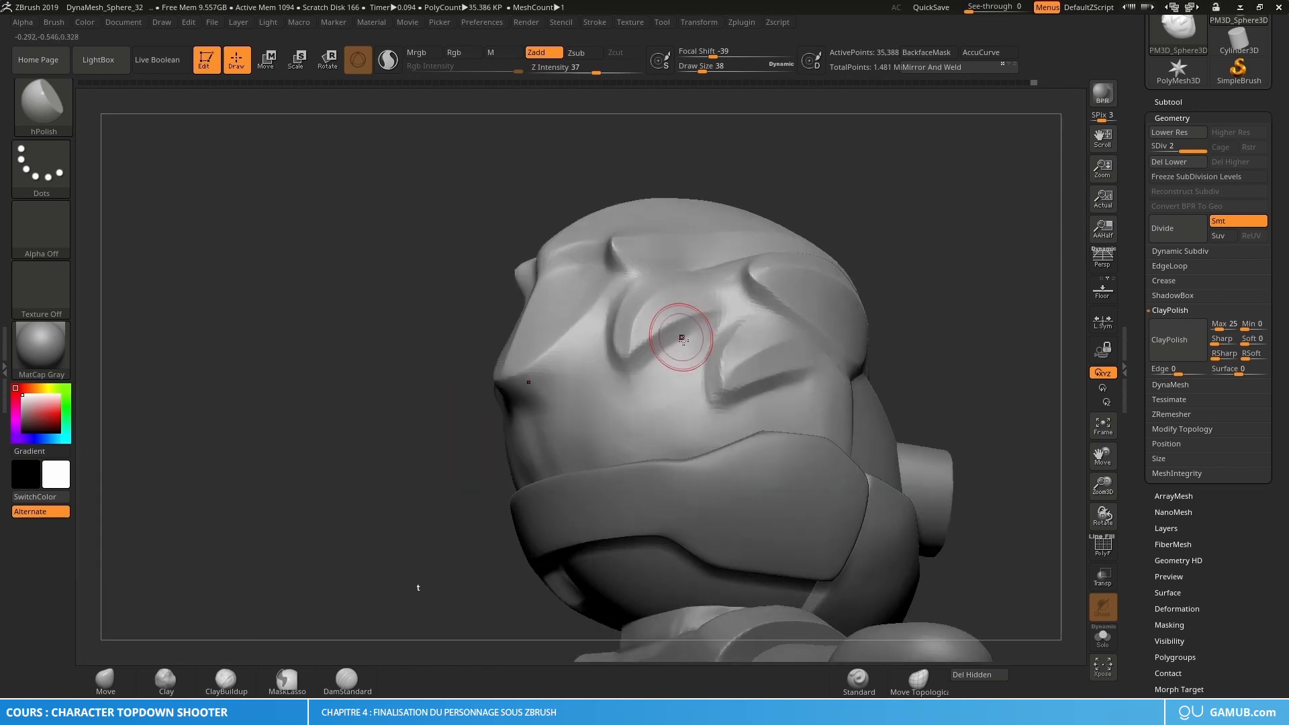
# Step: Soften the surface beside the middle rear lock's tip with the Smooth brush at draw size 25
pyautogui.press('s')
pyautogui.moveTo(678, 365); pyautogui.dragTo(621, 373)
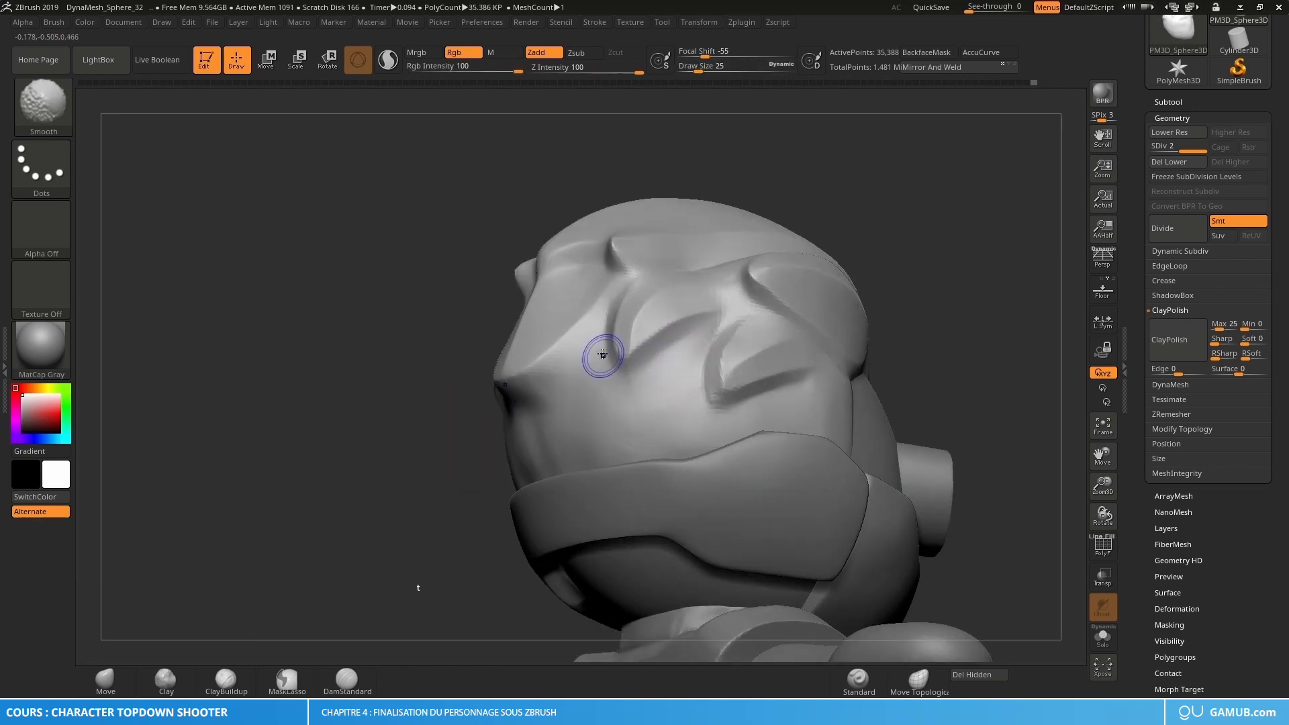
pyautogui.moveTo(602, 357)
pyautogui.mouseDown(button='right')
pyautogui.moveTo(621, 386)
pyautogui.moveTo(641, 335)
pyautogui.moveTo(678, 354)
pyautogui.moveTo(658, 311)
pyautogui.mouseUp(button='right')
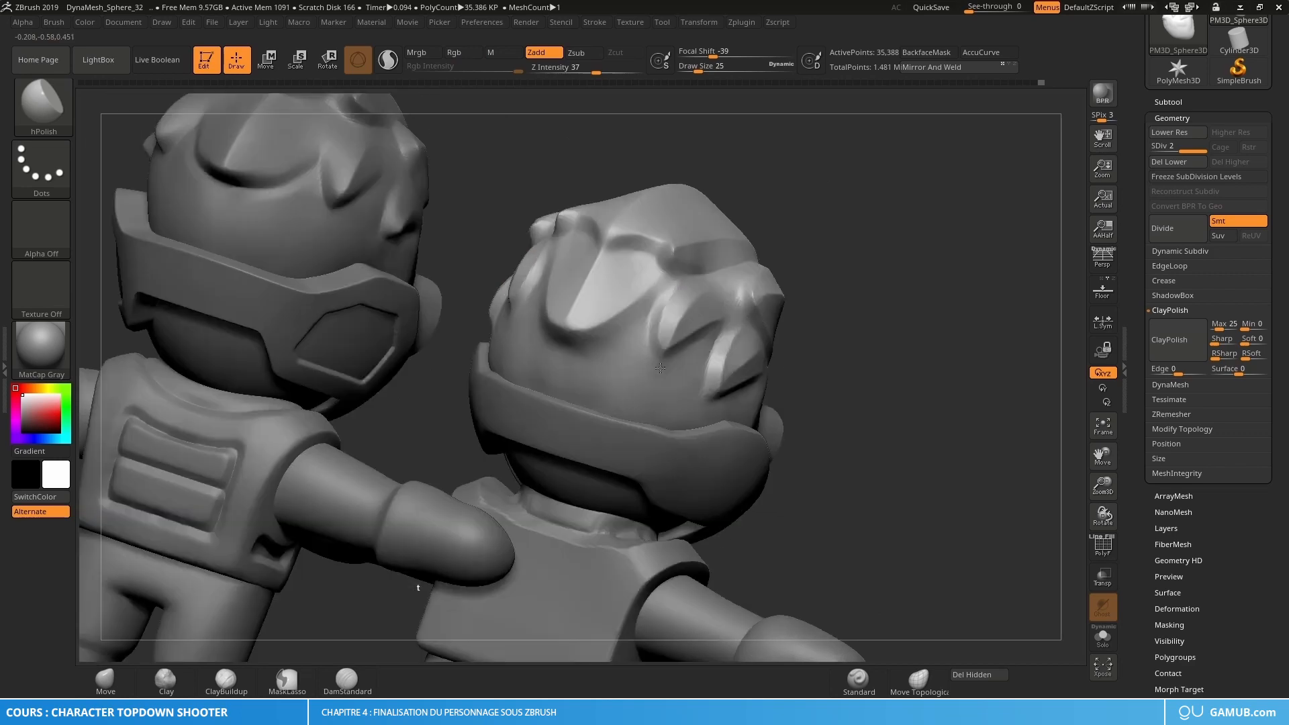
# Step: Adjust the shape of the hair locks on the back of the head with the Move brush at draw sizes 71 and 53
pyautogui.moveTo(678, 326)
pyautogui.mouseDown(button='right')
pyautogui.moveTo(697, 350)
pyautogui.moveTo(639, 291)
pyautogui.mouseUp(button='right')
pyautogui.press('b')
pyautogui.click(698, 334)
pyautogui.press('s')
pyautogui.moveTo(624, 301)
pyautogui.mouseDown()
pyautogui.moveTo(635, 304)
pyautogui.moveTo(623, 285)
pyautogui.mouseUp()
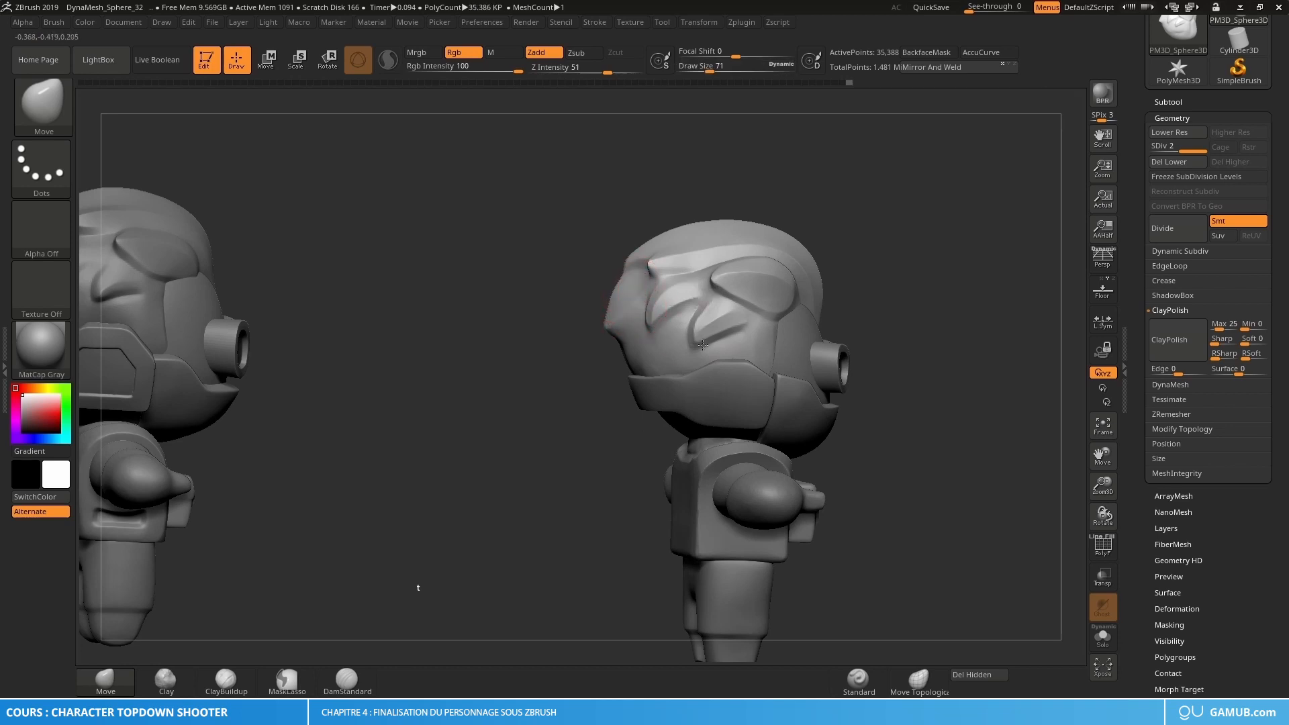
pyautogui.keyDown('shift'); pyautogui.moveTo(638, 296); pyautogui.dragTo(677, 315, button='right'); pyautogui.keyUp('shift')
pyautogui.moveTo(603, 279)
pyautogui.keyDown('ctrl'); pyautogui.mouseDown(button='right')
pyautogui.moveTo(608, 308)
pyautogui.moveTo(671, 332)
pyautogui.mouseUp(button='right'); pyautogui.keyUp('ctrl')
pyautogui.press('b')
pyautogui.press('m')
pyautogui.press('v')
pyautogui.moveTo(595, 268); pyautogui.dragTo(603, 267, button='right')
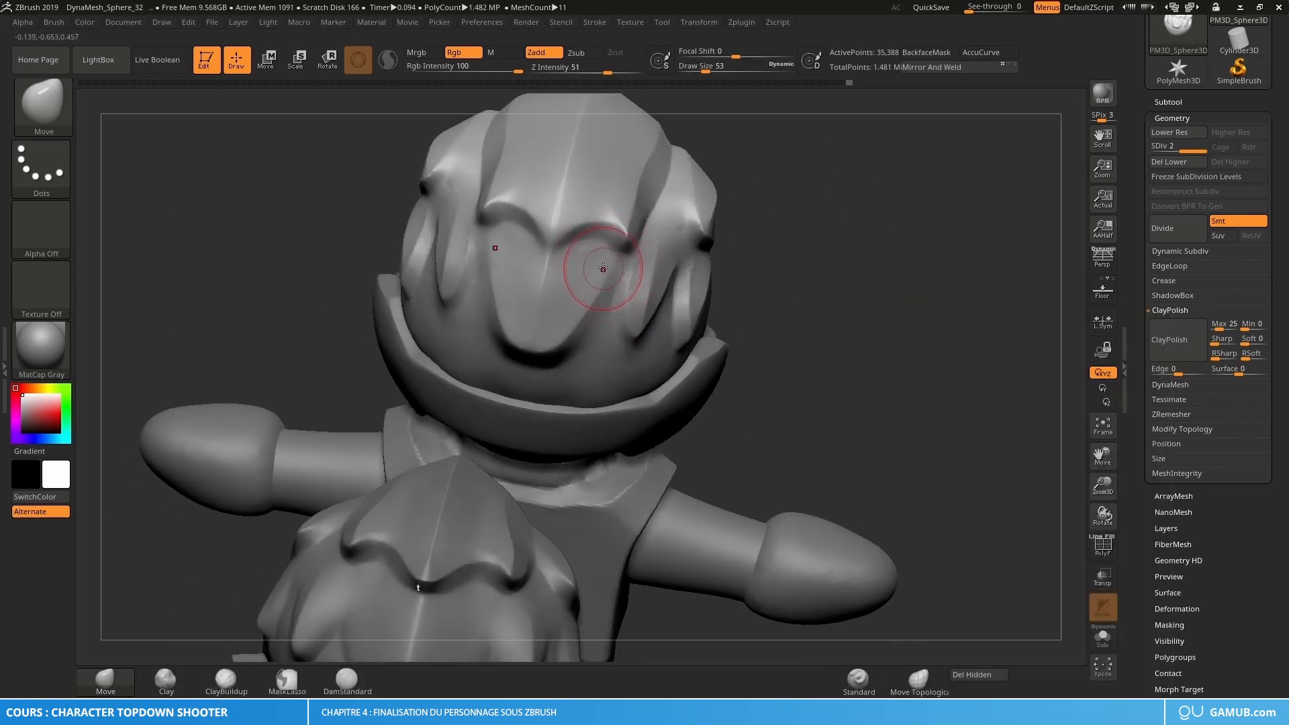
pyautogui.press('ctrl')
# Step: Deepen the crease under the upper strands at the centre back of the head with DamStandard at draw size 53
pyautogui.press('b')
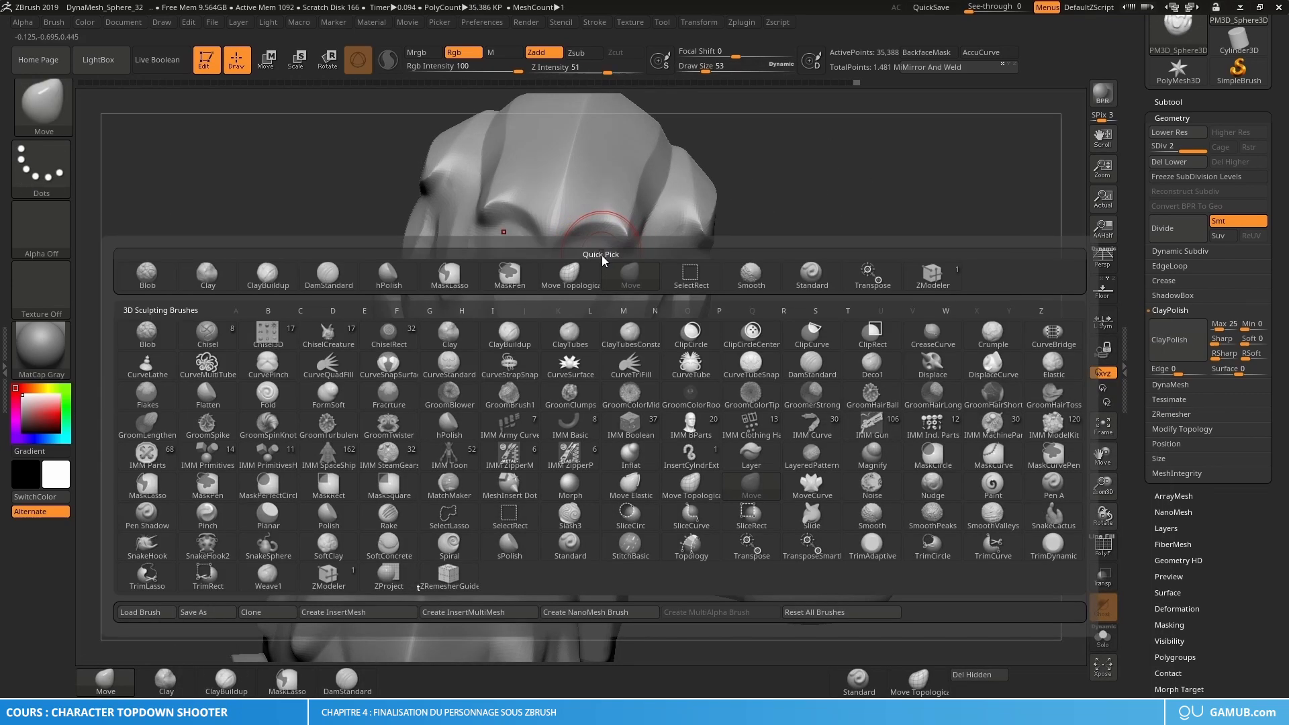
pyautogui.press('d')
pyautogui.press('s')
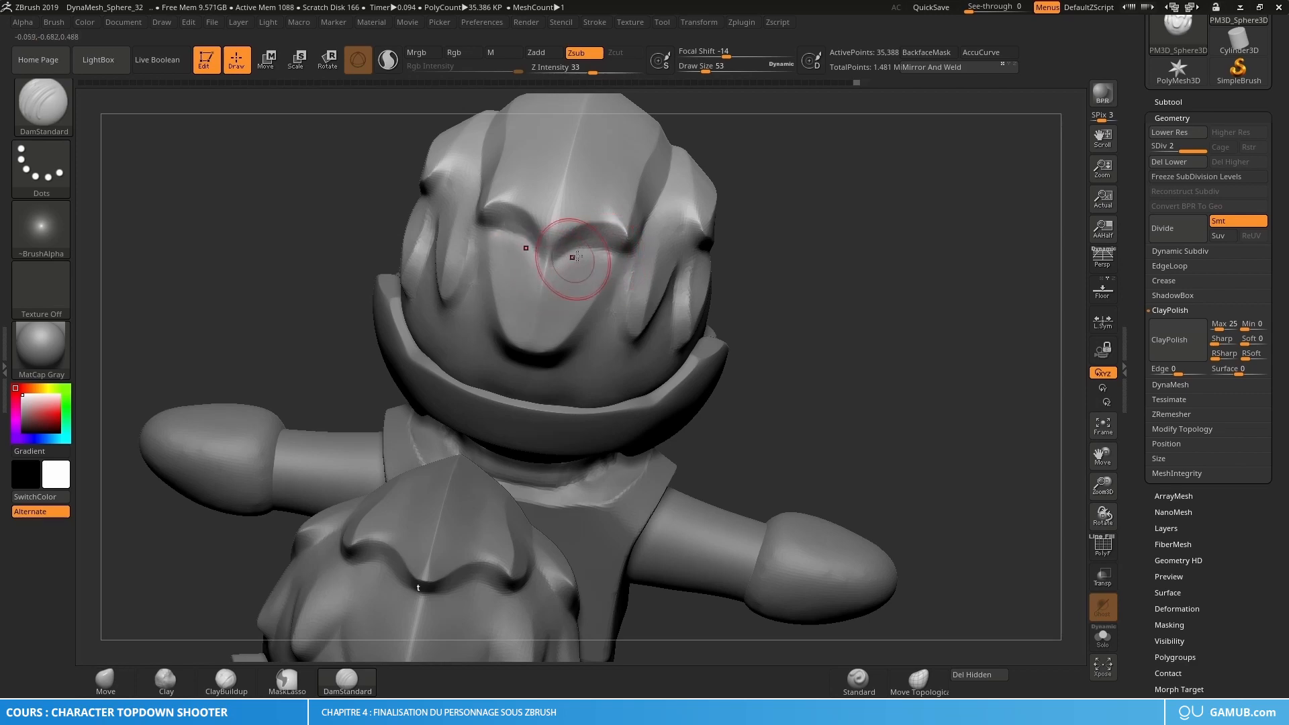
pyautogui.moveTo(567, 253); pyautogui.dragTo(572, 279, button='right')
# Step: Polish the central rear hair lock beneath the upper strands with hPolish at draw size 23 and smooth along its edge
pyautogui.press('b')
pyautogui.press('h')
pyautogui.press('p')
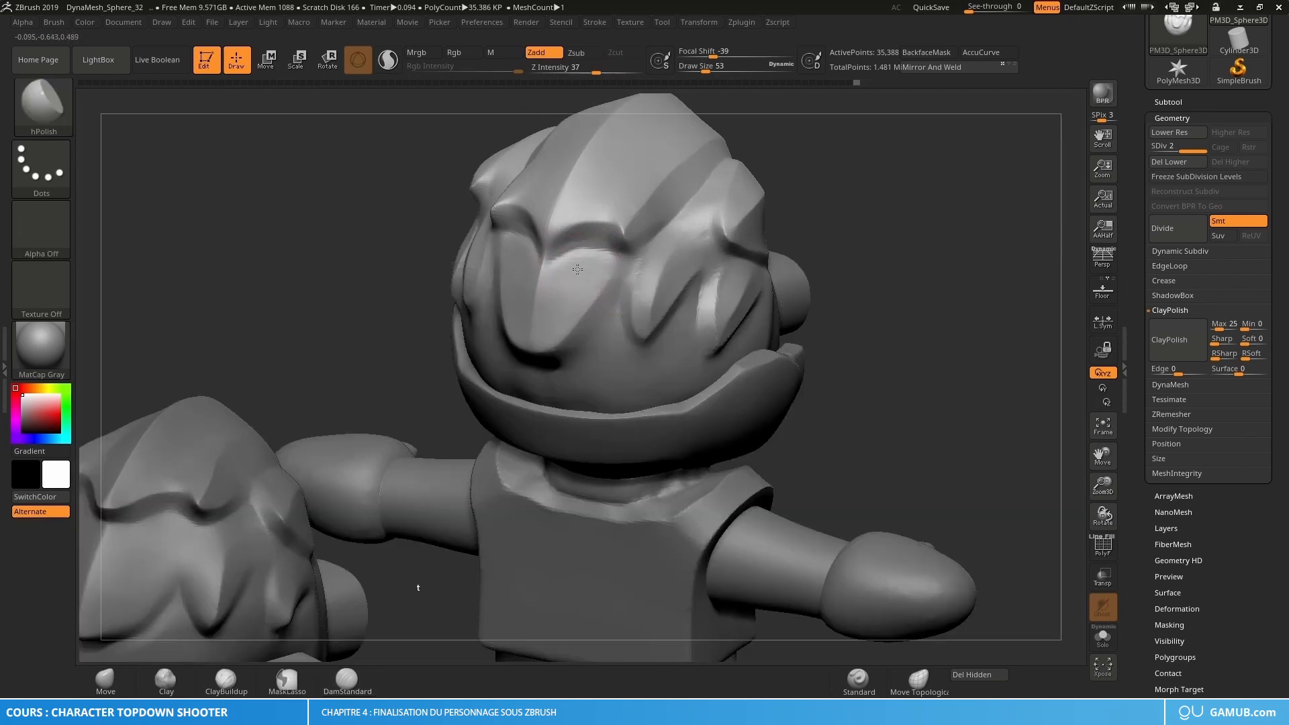
pyautogui.moveTo(577, 270); pyautogui.dragTo(583, 270)
pyautogui.press('s')
pyautogui.moveTo(584, 271); pyautogui.dragTo(585, 268)
pyautogui.hotkey('ctrl', 'z')
pyautogui.press('s')
pyautogui.moveTo(590, 271); pyautogui.dragTo(590, 274)
pyautogui.press('s')
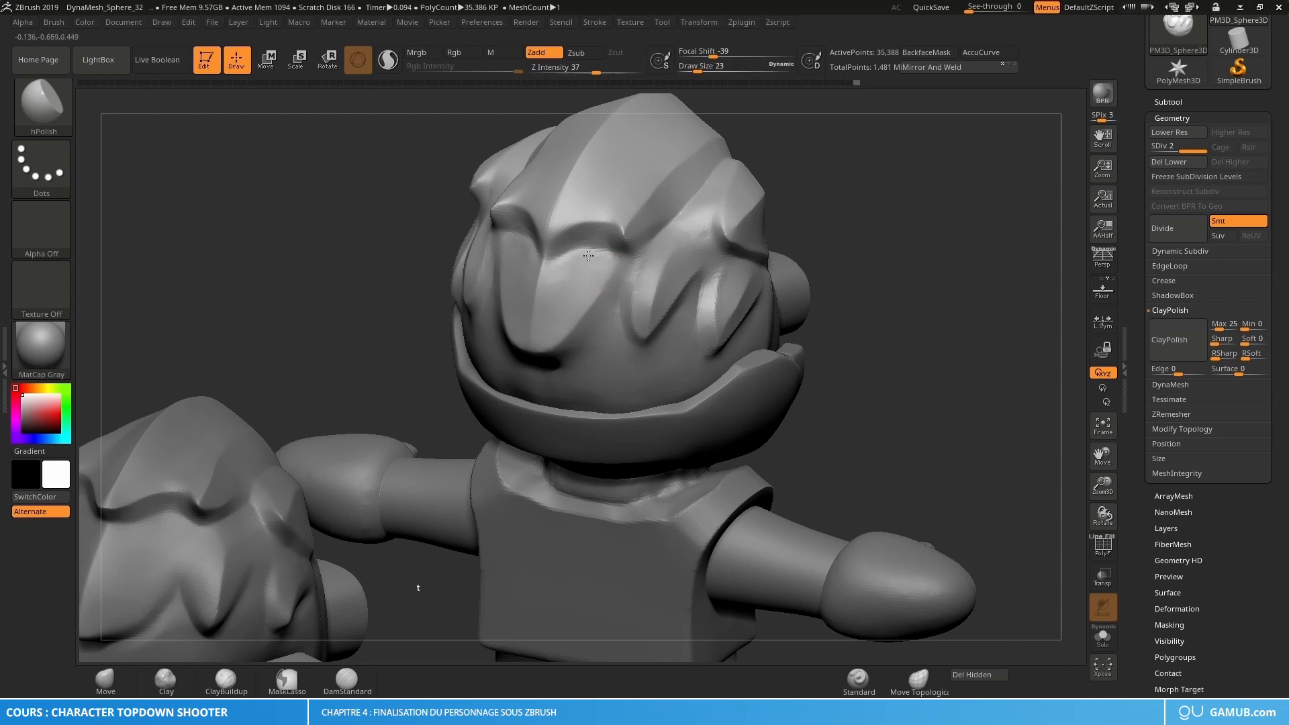
pyautogui.keyDown('shift'); pyautogui.moveTo(557, 266); pyautogui.dragTo(546, 294); pyautogui.keyUp('shift')
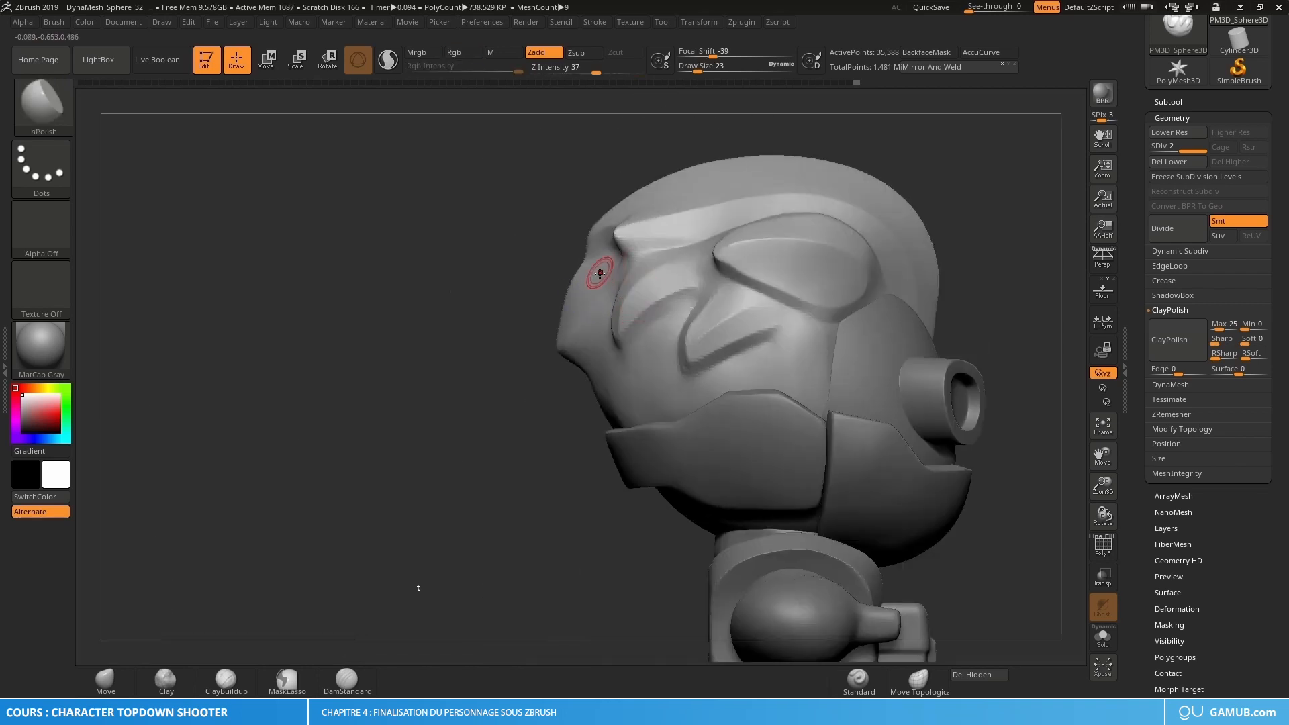
# Step: Touch up the rear hair outline with the Move brush at draw size 29
pyautogui.press('b')
pyautogui.click(618, 292)
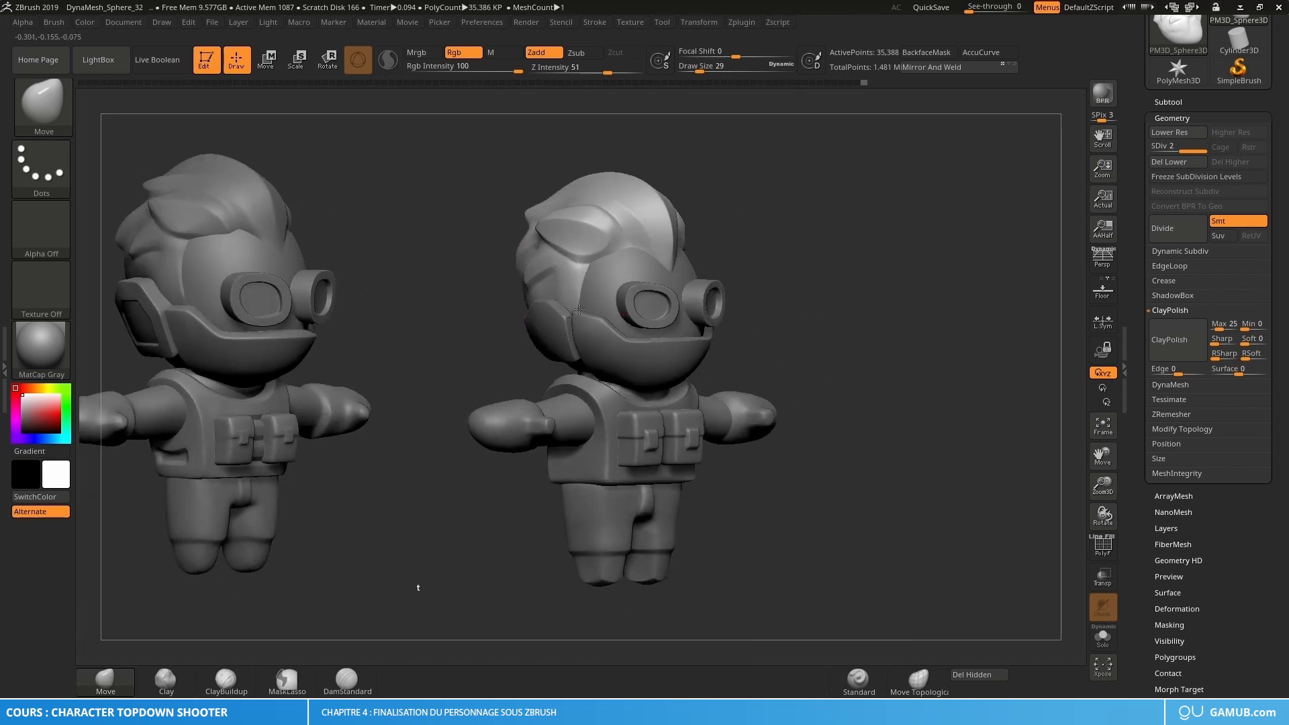
pyautogui.moveTo(579, 309)
pyautogui.mouseDown(button='right')
pyautogui.moveTo(655, 376)
pyautogui.moveTo(694, 369)
pyautogui.moveTo(621, 386)
pyautogui.moveTo(607, 305)
pyautogui.moveTo(617, 359)
pyautogui.moveTo(638, 306)
pyautogui.mouseUp(button='right')
# Step: Select the vest, mask a rounded rectangle on its side below the arm with MaskPen at draw size 19, and invert the mask
pyautogui.keyDown('alt'); pyautogui.click(595, 403); pyautogui.keyUp('alt')
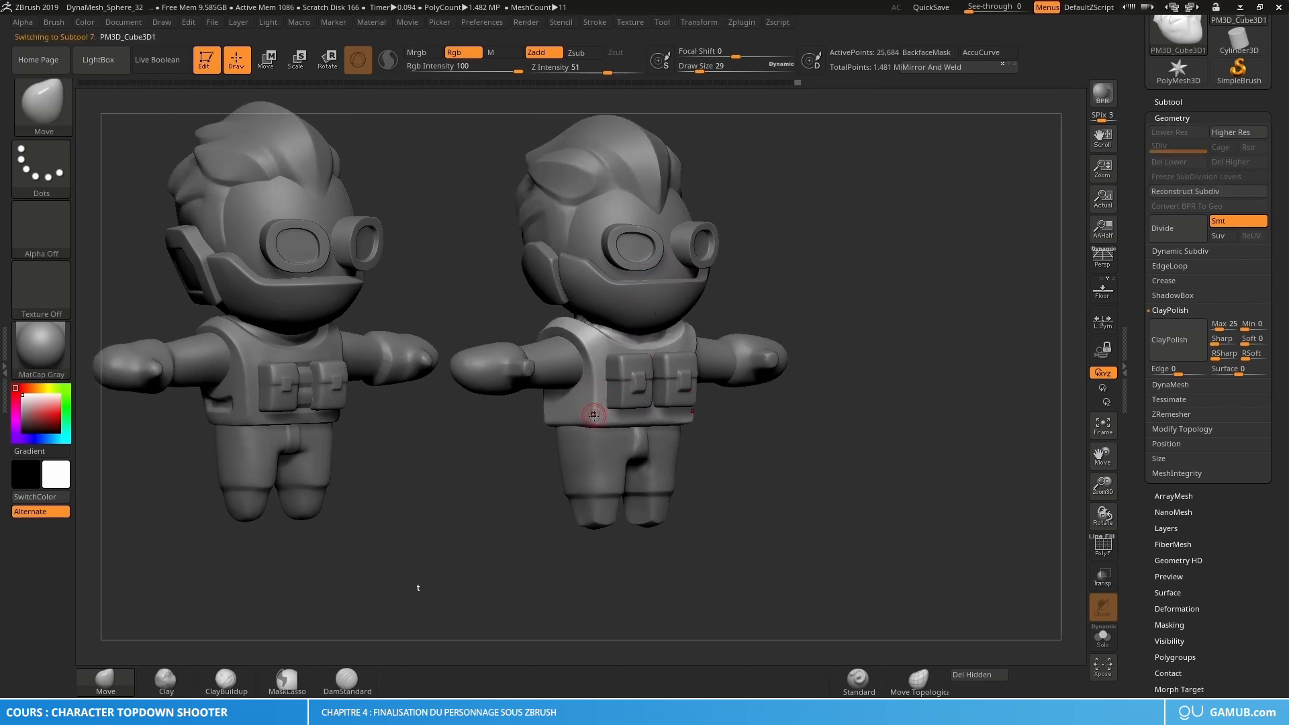
pyautogui.keyDown('alt'); pyautogui.moveTo(594, 415); pyautogui.dragTo(651, 360, button='right'); pyautogui.keyUp('alt')
pyautogui.keyDown('alt'); pyautogui.moveTo(651, 359); pyautogui.dragTo(697, 347, button='right'); pyautogui.keyUp('alt')
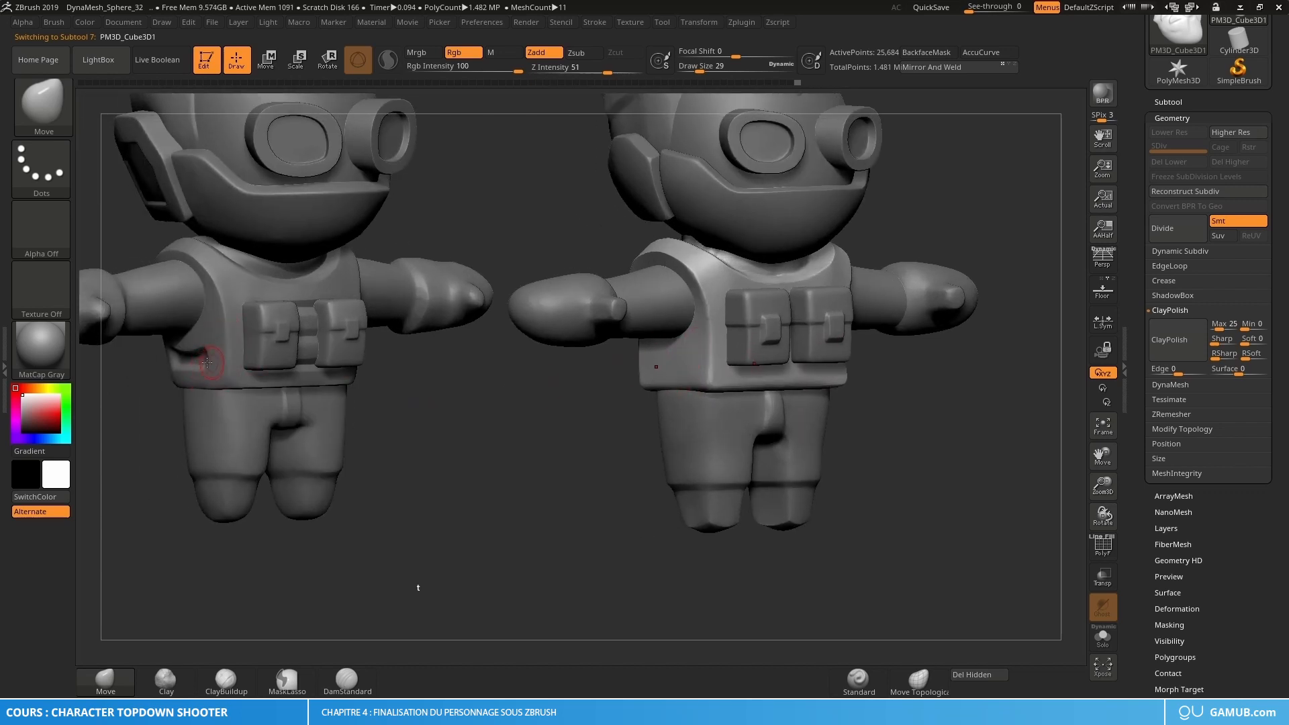
pyautogui.keyDown('alt'); pyautogui.moveTo(664, 346); pyautogui.dragTo(734, 339, button='right'); pyautogui.keyUp('alt')
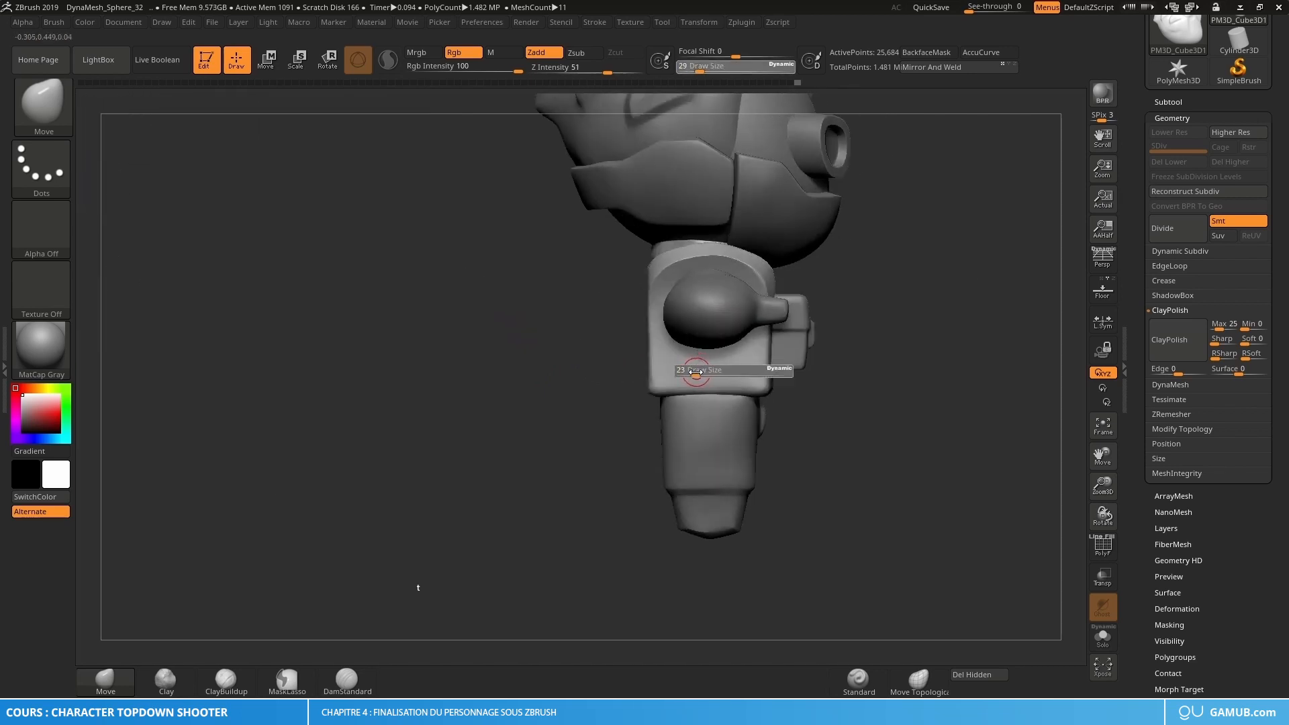
pyautogui.press('ctrl')
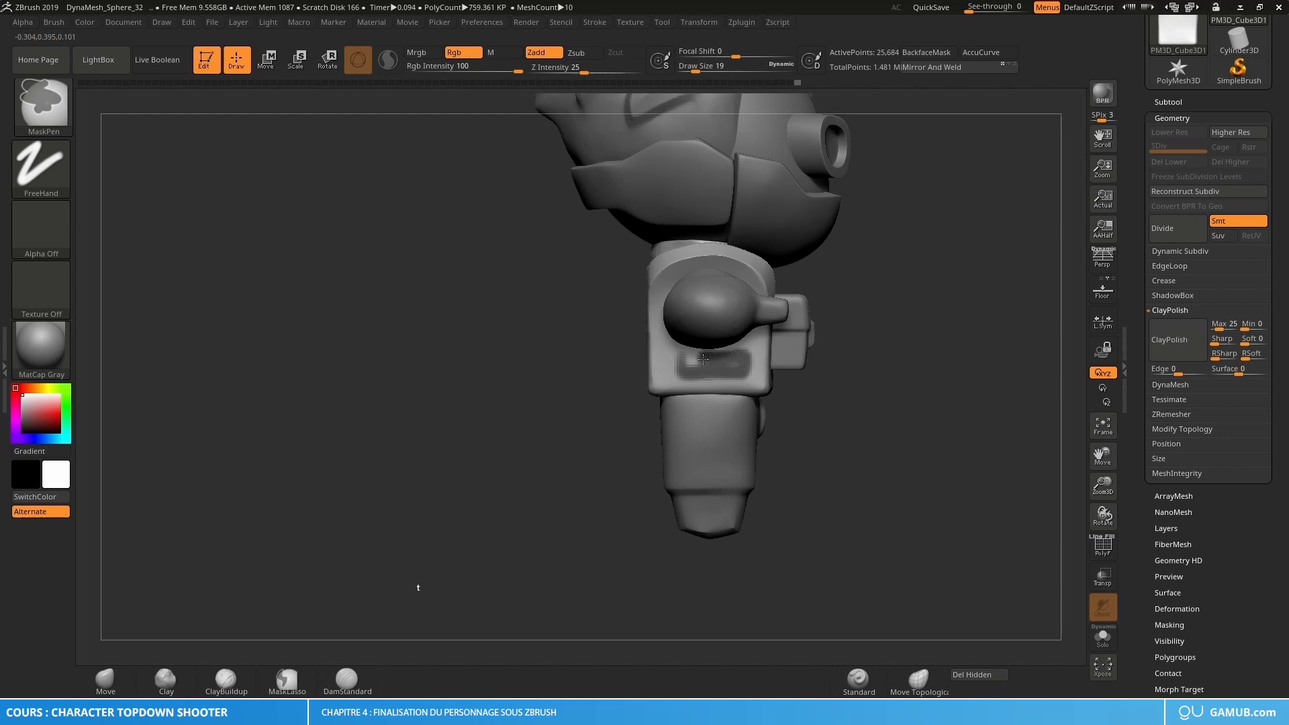
pyautogui.keyDown('ctrl'); pyautogui.click(876, 374); pyautogui.keyUp('ctrl')
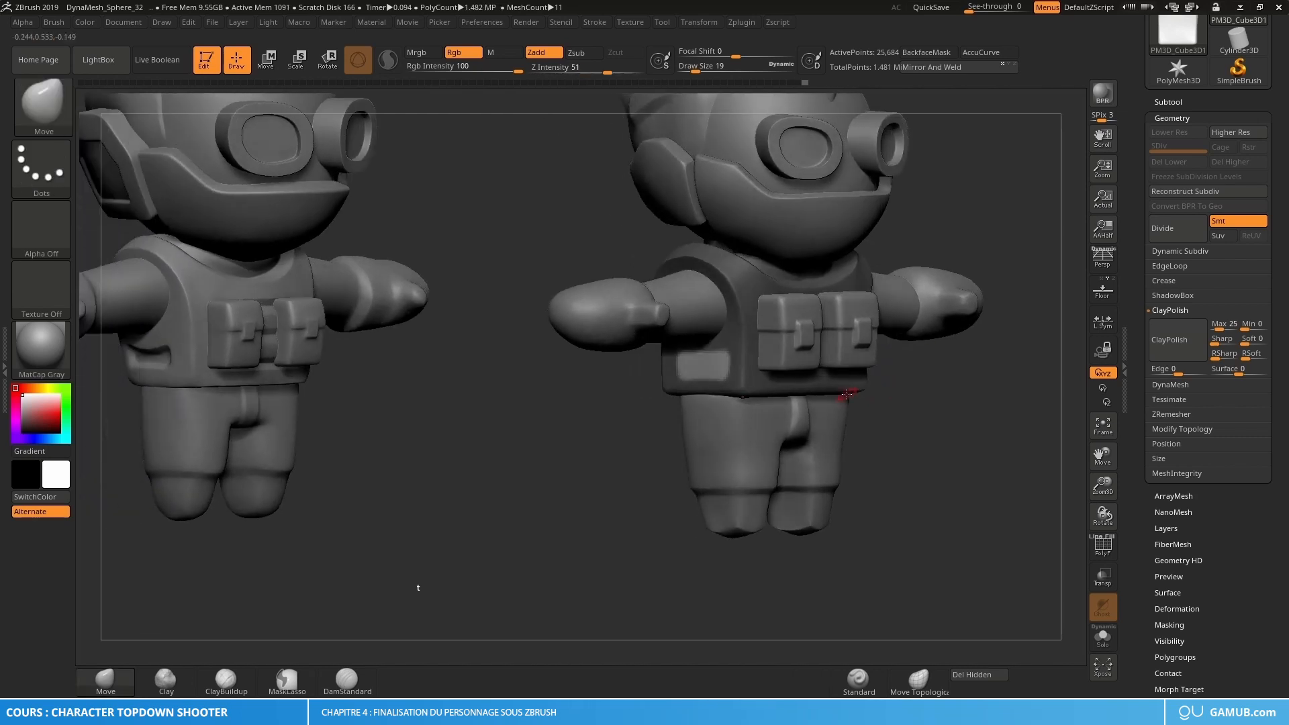
# Step: Try to push the unmasked rectangle on the vest's side inward as a recess and clear the mask
pyautogui.press('w')
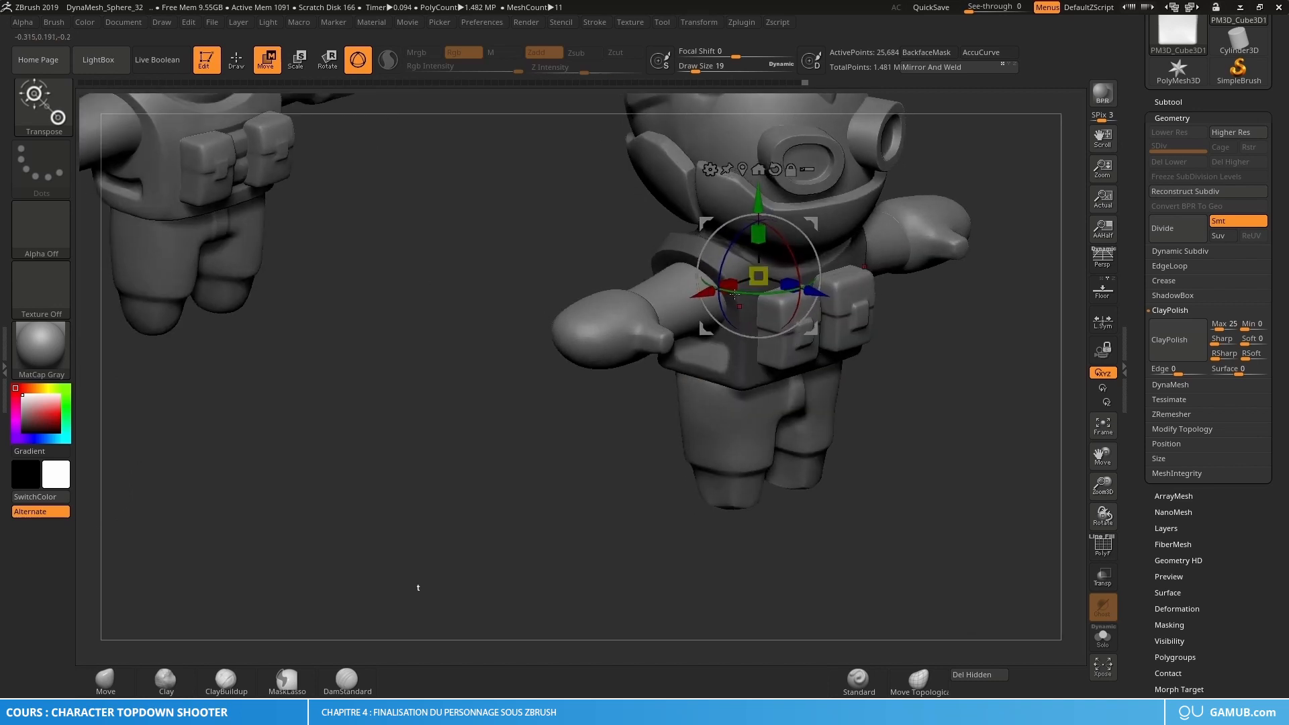
pyautogui.moveTo(734, 294); pyautogui.dragTo(711, 307, button='right')
pyautogui.moveTo(711, 308); pyautogui.dragTo(717, 307)
pyautogui.press('q')
pyautogui.keyDown('ctrl'); pyautogui.moveTo(613, 467); pyautogui.dragTo(624, 481); pyautogui.keyUp('ctrl')
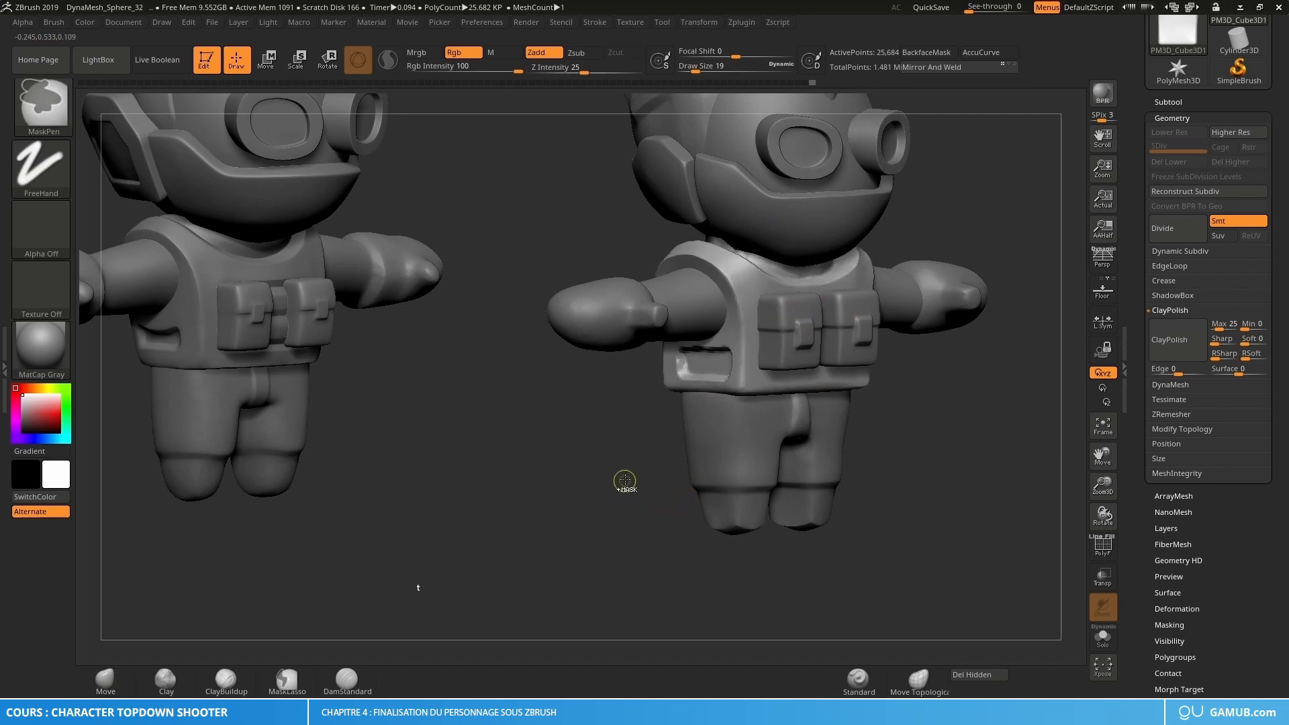
# Step: Undo the recess on the vest's side and remove the remaining mask
pyautogui.moveTo(708, 398)
pyautogui.mouseDown(button='right')
pyautogui.moveTo(730, 392)
pyautogui.moveTo(705, 396)
pyautogui.mouseUp(button='right')
pyautogui.hotkey('ctrl', 'z')
pyautogui.hotkey('ctrl', 'z')
pyautogui.hotkey('ctrl', 'z')
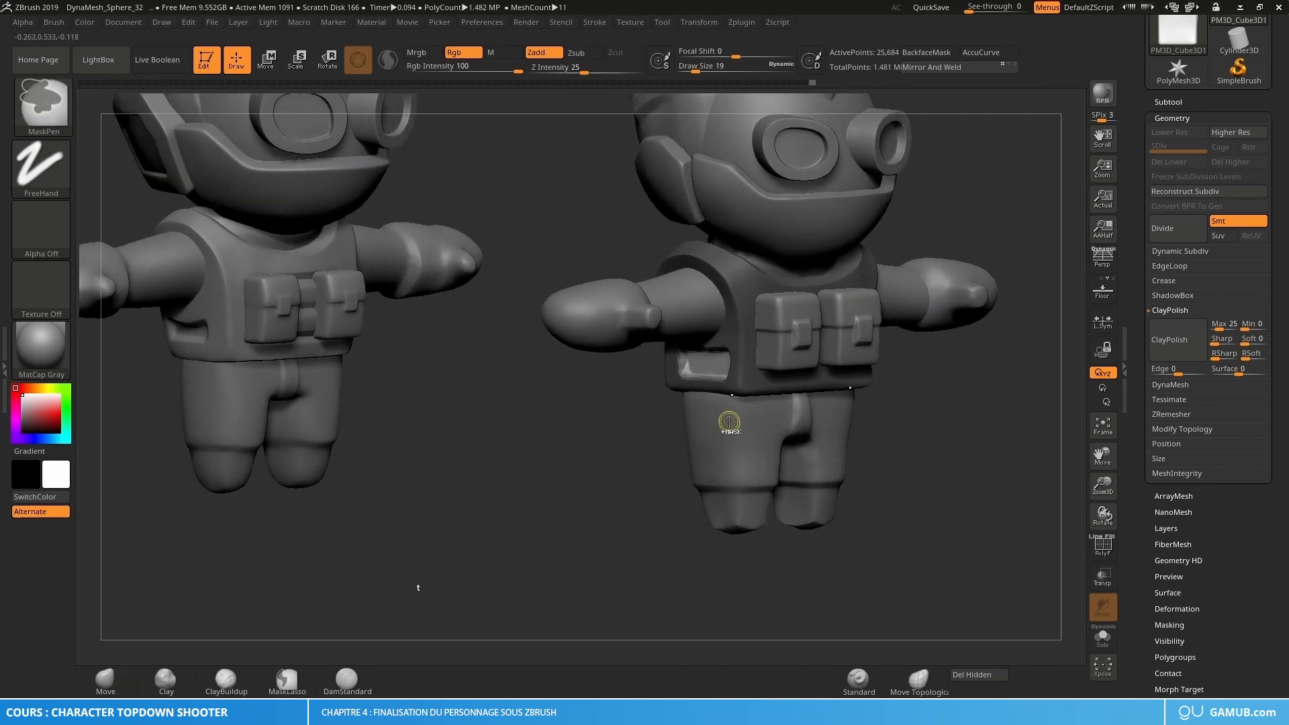
pyautogui.keyDown('ctrl'); pyautogui.click(921, 512); pyautogui.keyUp('ctrl')
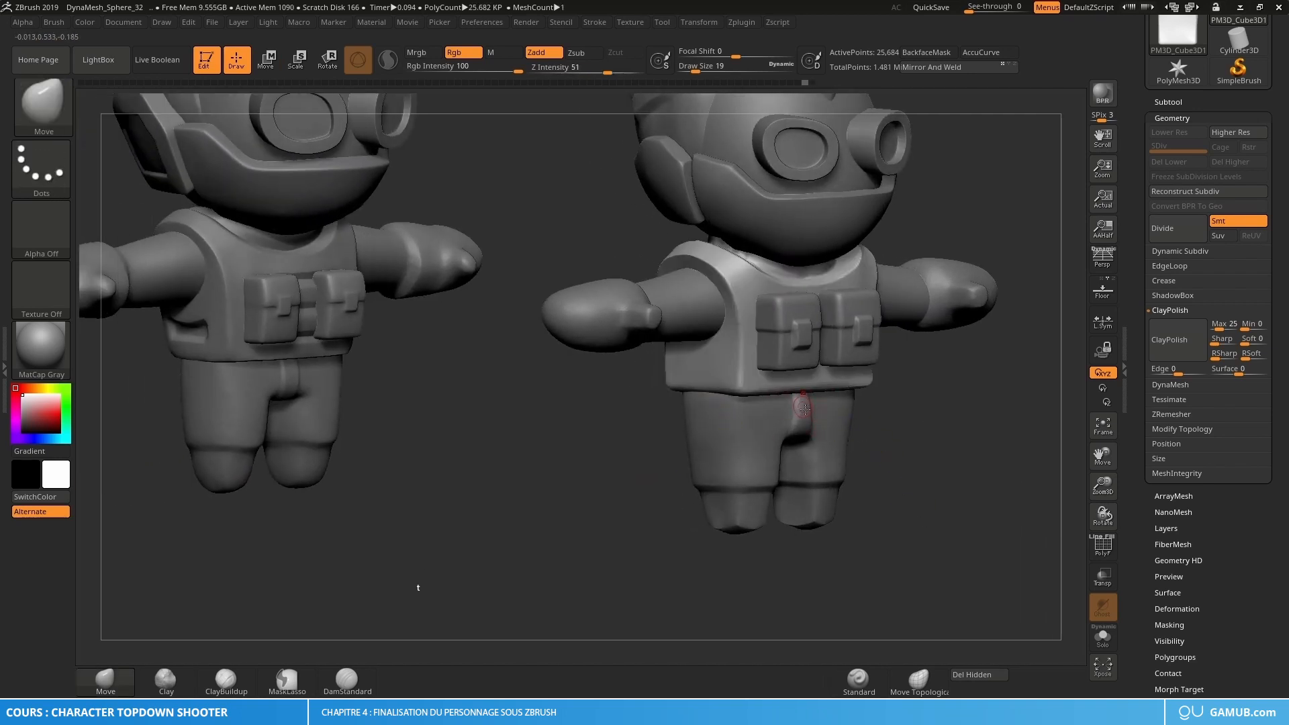
# Step: Select the face-mask strap and mask an angular panel on its wide side section with MaskPen at draw size 19
pyautogui.press('f')
pyautogui.moveTo(738, 427); pyautogui.dragTo(755, 339, button='right')
pyautogui.keyDown('alt'); pyautogui.click(762, 327); pyautogui.keyUp('alt')
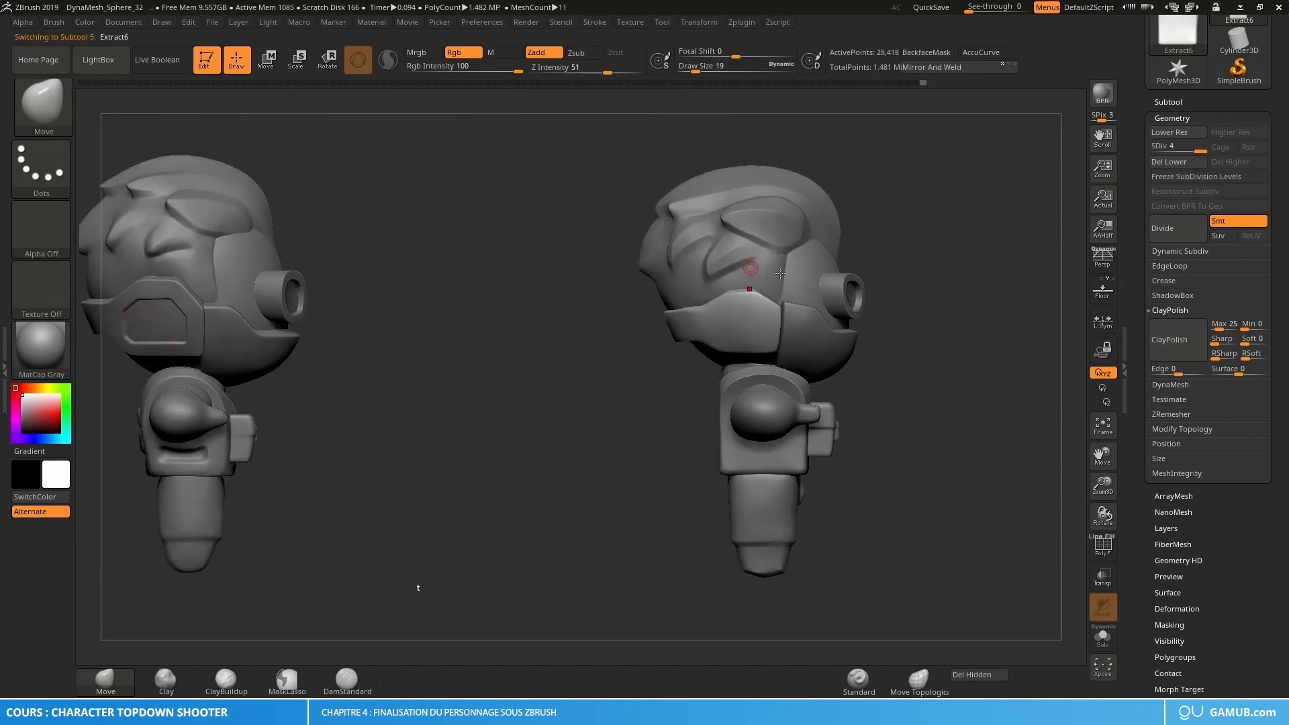
pyautogui.moveTo(780, 274)
pyautogui.keyDown('alt'); pyautogui.mouseDown(button='right')
pyautogui.moveTo(704, 285)
pyautogui.moveTo(656, 376)
pyautogui.mouseUp(button='right'); pyautogui.keyUp('alt')
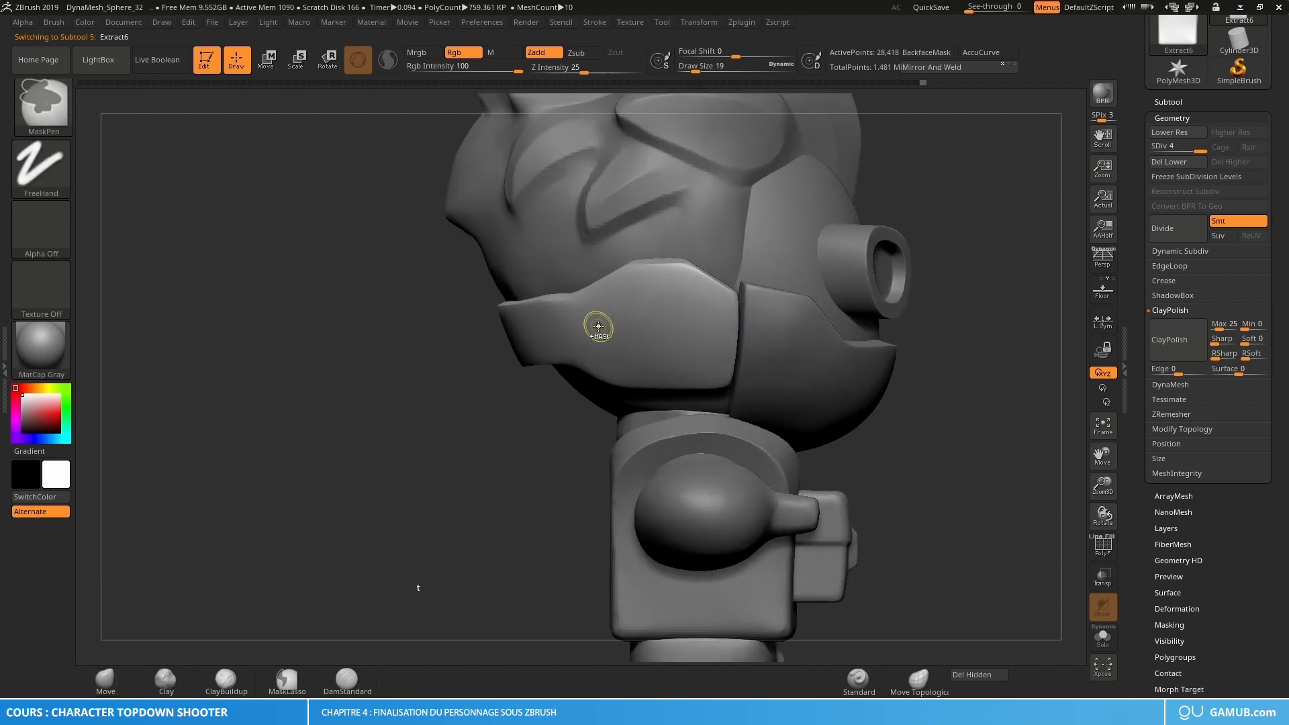
pyautogui.keyDown('ctrl'); pyautogui.moveTo(656, 302); pyautogui.dragTo(680, 300); pyautogui.keyUp('ctrl')
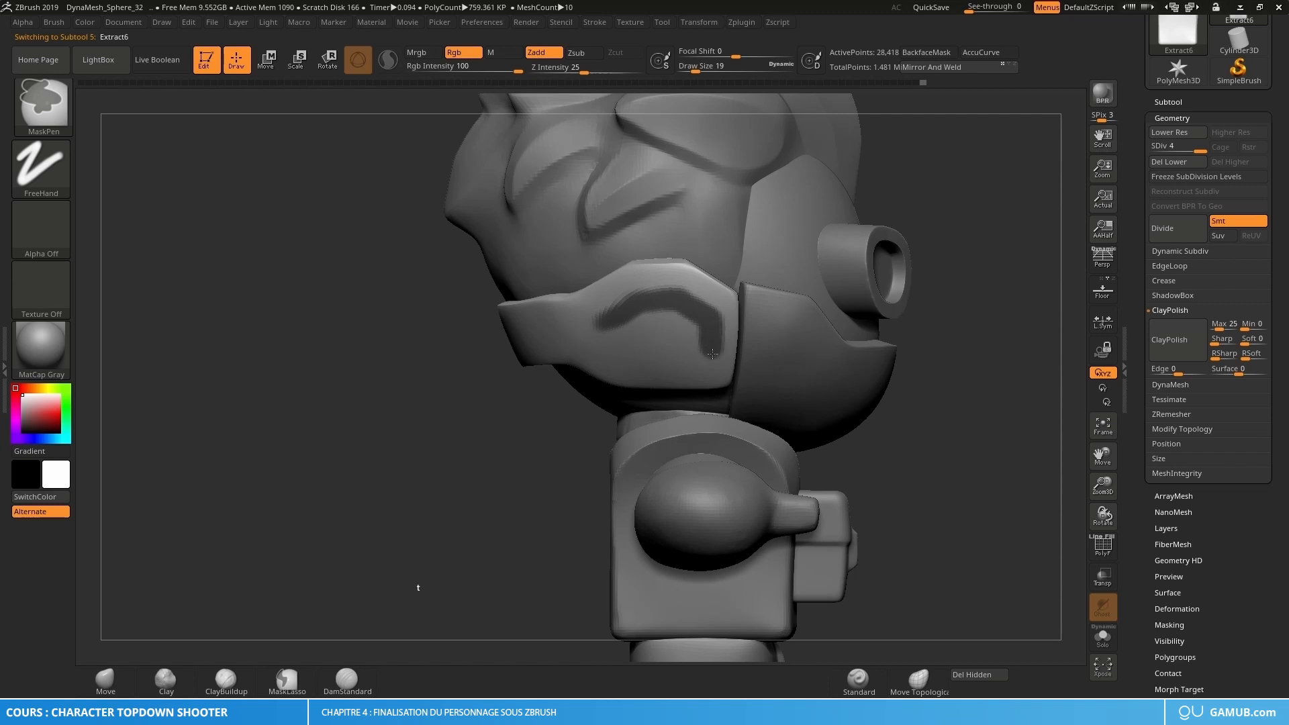
pyautogui.moveTo(680, 372)
pyautogui.keyDown('ctrl'); pyautogui.mouseDown()
pyautogui.moveTo(634, 374)
pyautogui.moveTo(602, 339)
pyautogui.moveTo(659, 309)
pyautogui.mouseUp(); pyautogui.keyUp('ctrl')
pyautogui.moveTo(621, 354)
pyautogui.keyDown('ctrl'); pyautogui.mouseDown()
pyautogui.moveTo(701, 350)
pyautogui.moveTo(637, 321)
pyautogui.moveTo(692, 338)
pyautogui.mouseUp(); pyautogui.keyUp('ctrl')
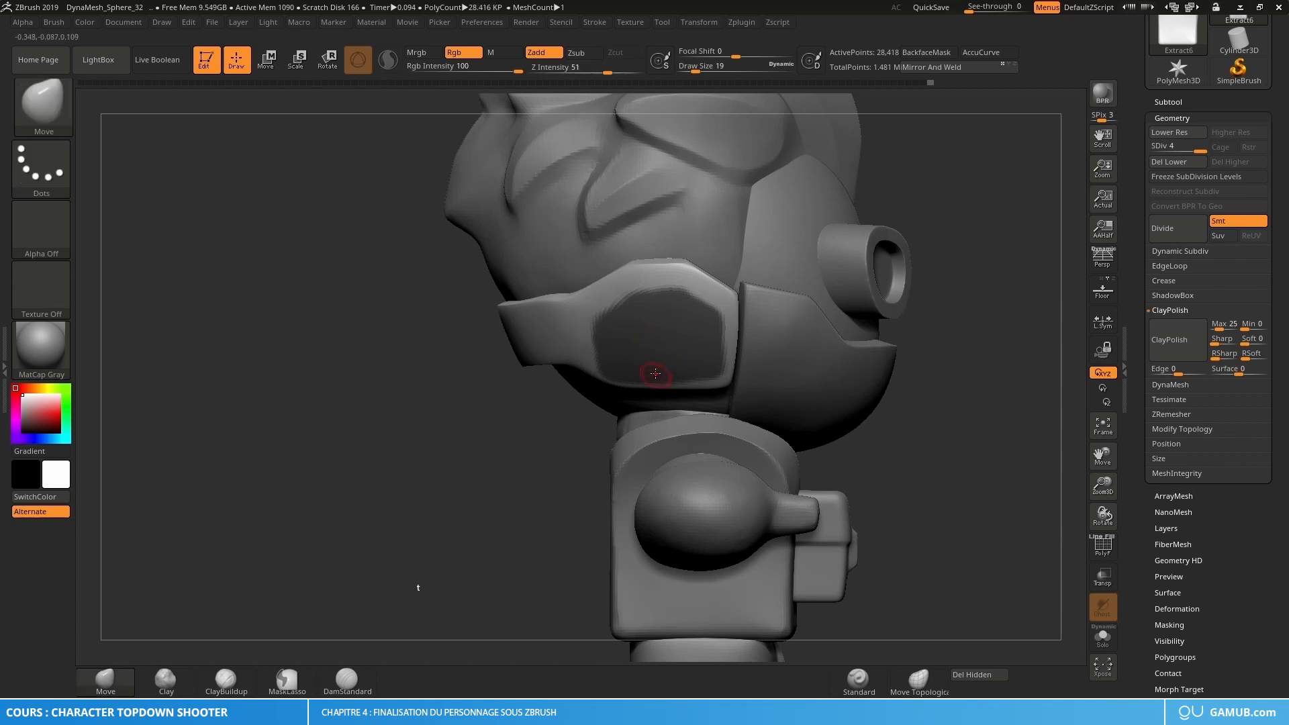
# Step: Trim the masked panel's edges into straight lines at draw size 15 and invert the mask
pyautogui.moveTo(656, 374); pyautogui.dragTo(673, 346, button='right')
pyautogui.press('s')
pyautogui.moveTo(674, 349); pyautogui.dragTo(673, 348)
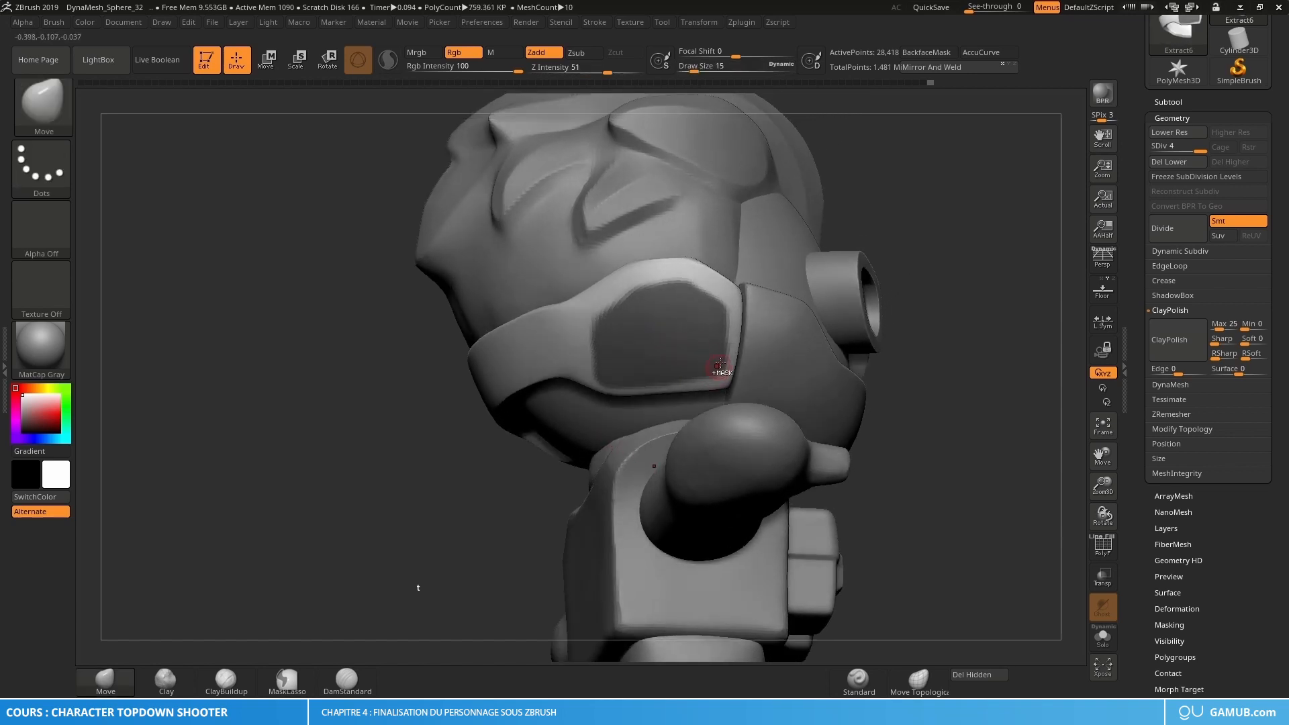
pyautogui.keyDown('ctrl'); pyautogui.keyDown('alt'); pyautogui.moveTo(722, 384); pyautogui.dragTo(684, 385); pyautogui.keyUp('alt'); pyautogui.keyUp('ctrl')
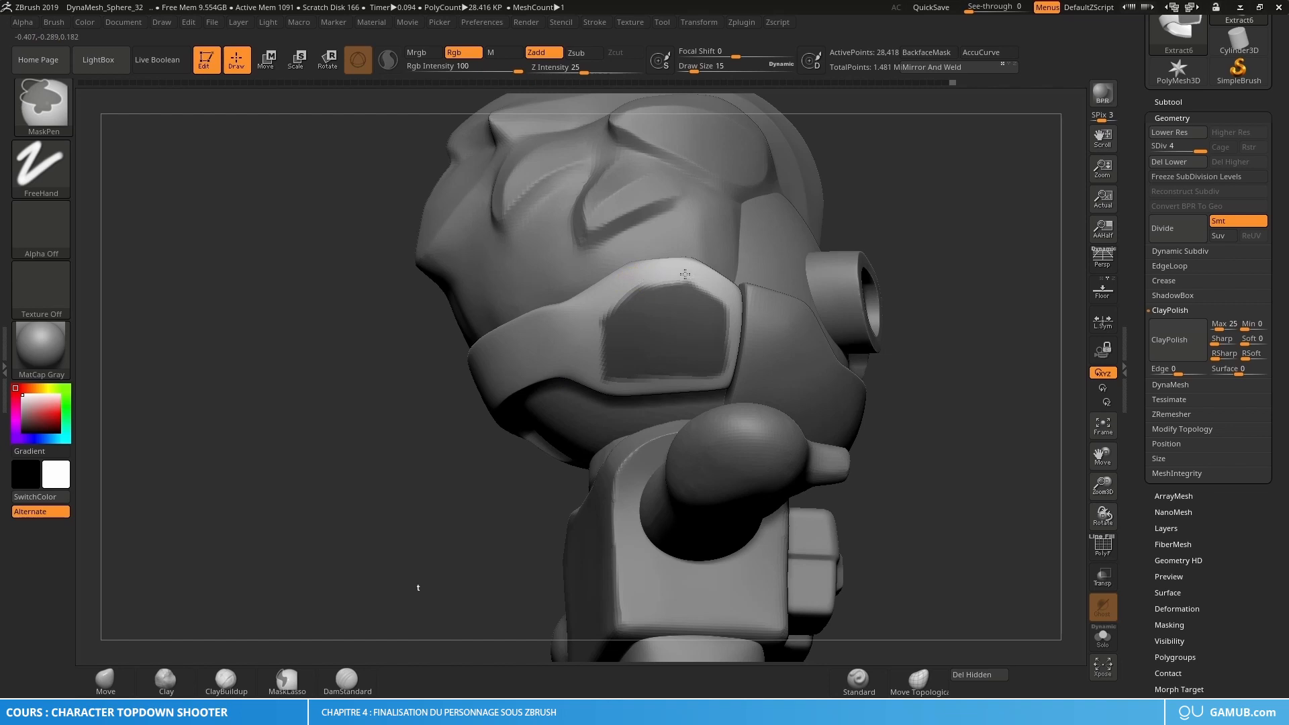
pyautogui.moveTo(935, 363)
pyautogui.keyDown('ctrl'); pyautogui.mouseDown()
pyautogui.moveTo(956, 368)
pyautogui.moveTo(638, 357)
pyautogui.mouseUp(); pyautogui.keyUp('ctrl')
# Step: Push the unmasked strap panel inward along X to form a recess and clear the mask
pyautogui.press('b')
pyautogui.press('m')
pyautogui.press('v')
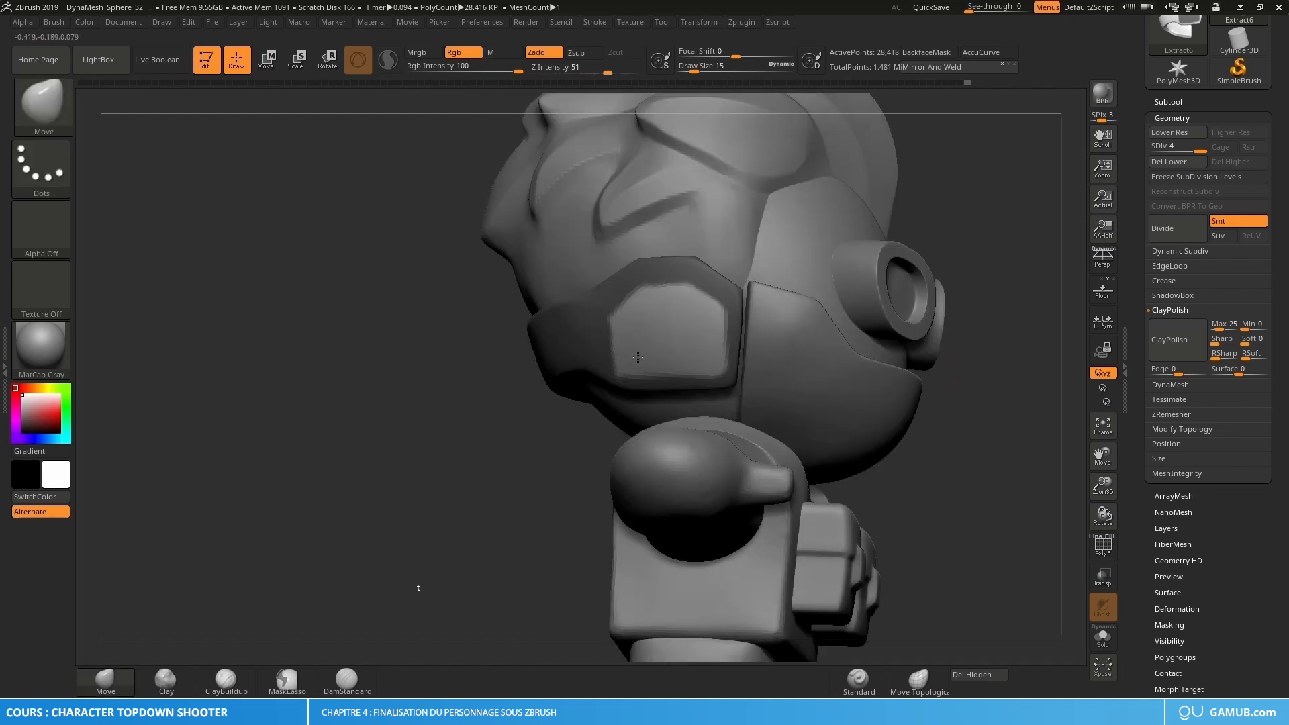
pyautogui.press('w')
pyautogui.moveTo(376, 350); pyautogui.dragTo(497, 342)
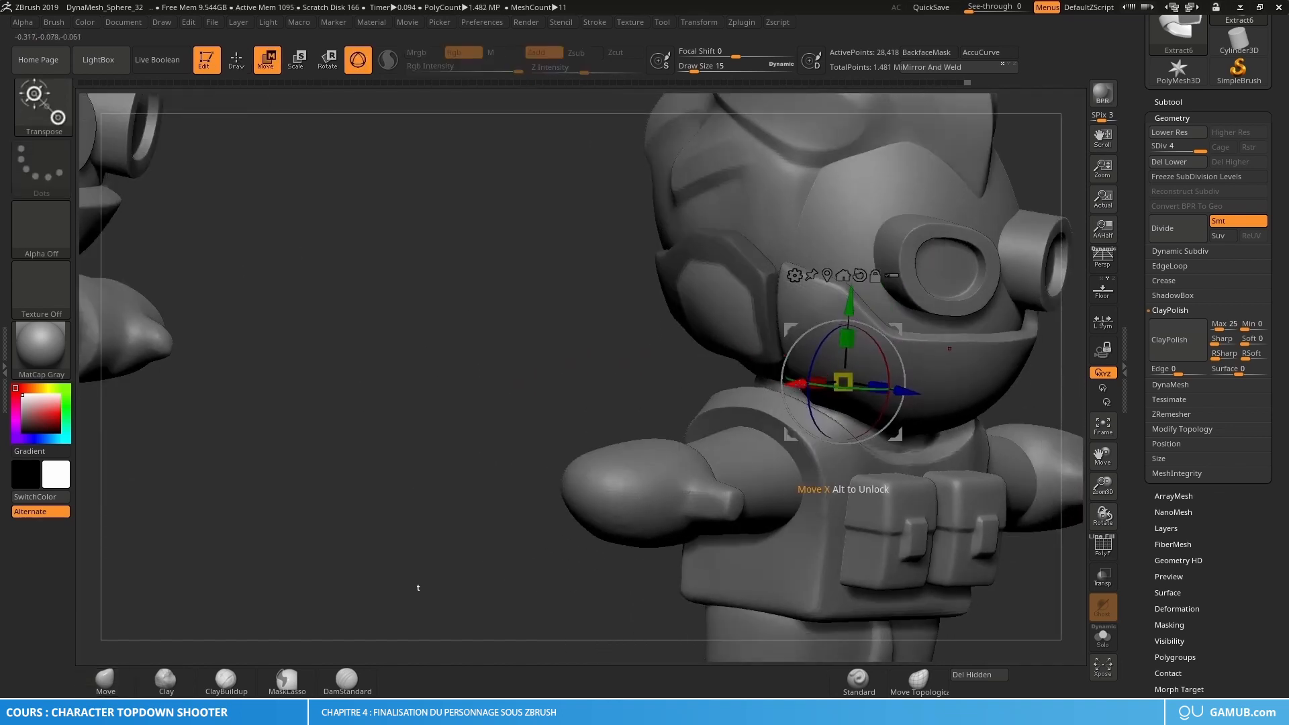
pyautogui.moveTo(801, 384); pyautogui.dragTo(792, 384)
pyautogui.press('q')
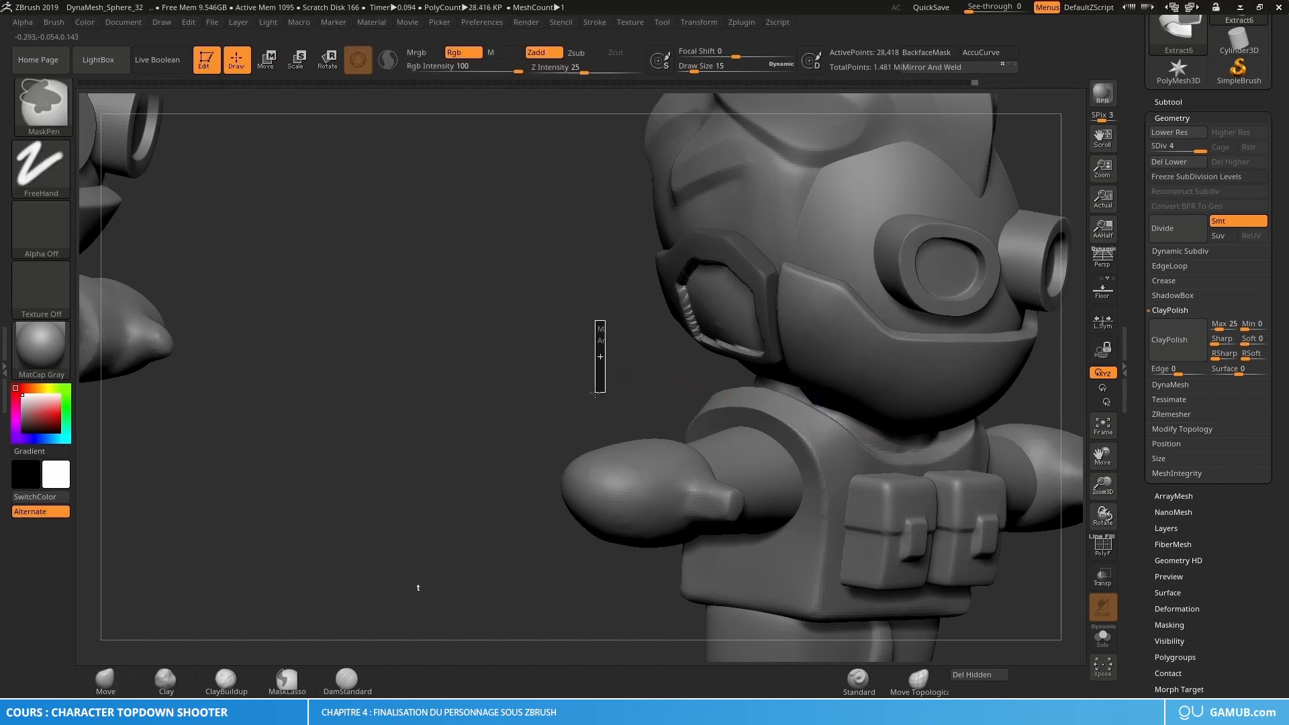
pyautogui.moveTo(599, 356)
pyautogui.mouseDown()
pyautogui.moveTo(577, 355)
pyautogui.moveTo(728, 325)
pyautogui.mouseUp()
# Step: Smooth the jagged rim of the strap's recessed panel with the Smooth brush at draw size 53
pyautogui.press('shift')
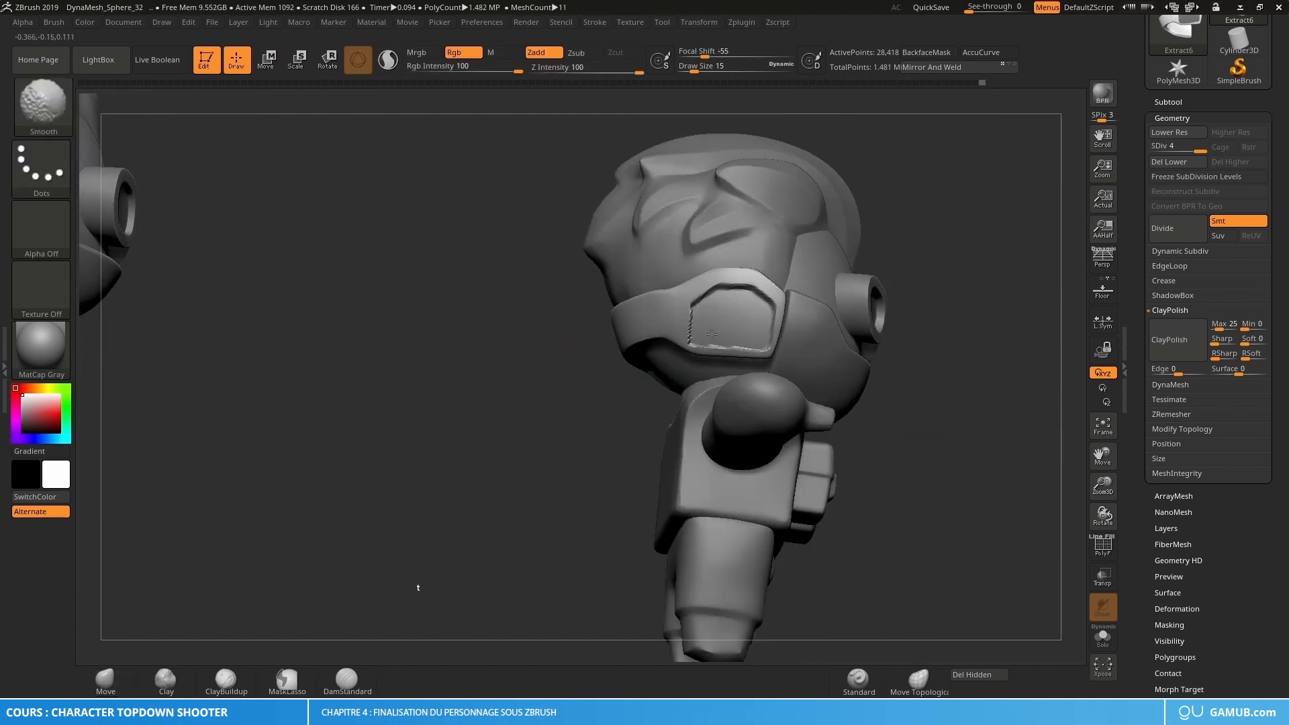
pyautogui.press('s')
pyautogui.press('shift')
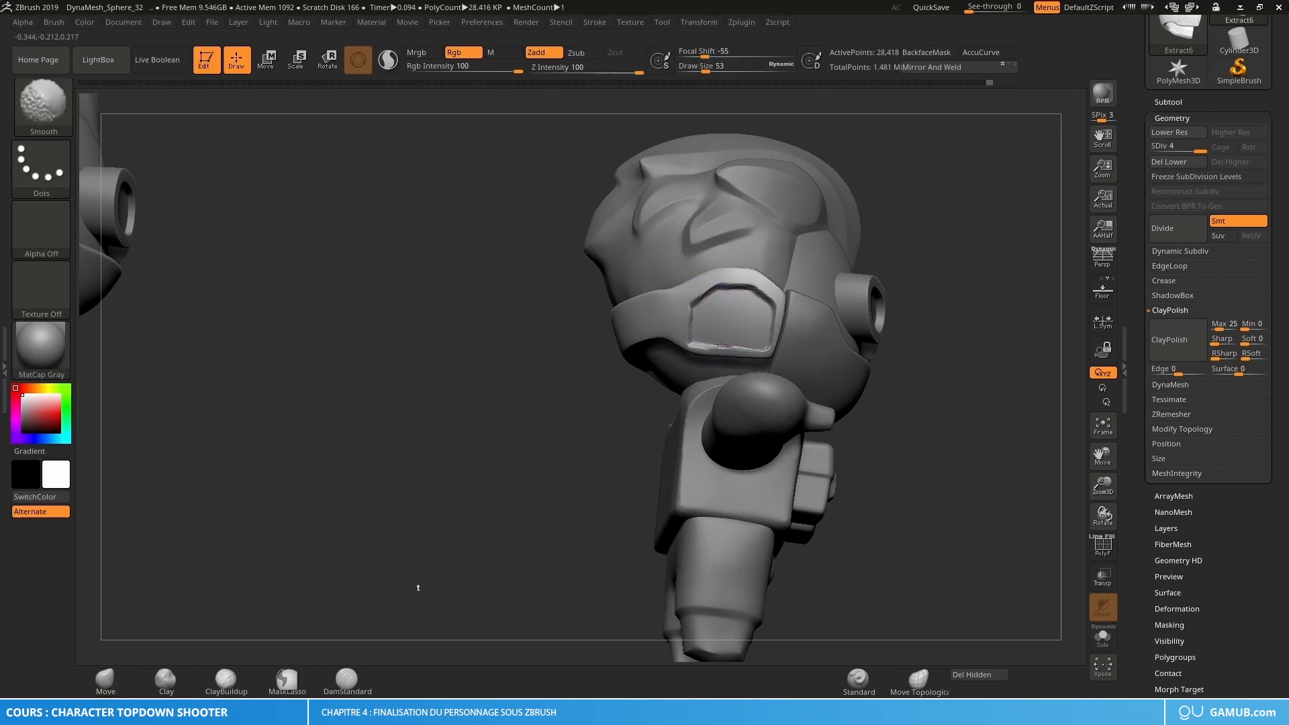
pyautogui.keyDown('shift'); pyautogui.moveTo(721, 345); pyautogui.dragTo(761, 329); pyautogui.keyUp('shift')
# Step: Set the Move brush's draw size to 31 and open its Focal Shift setting for editing
pyautogui.moveTo(719, 303)
pyautogui.mouseDown(button='right')
pyautogui.moveTo(704, 360)
pyautogui.moveTo(714, 346)
pyautogui.moveTo(782, 358)
pyautogui.moveTo(913, 288)
pyautogui.moveTo(820, 320)
pyautogui.moveTo(883, 320)
pyautogui.moveTo(867, 303)
pyautogui.mouseUp(button='right')
pyautogui.press('space')
pyautogui.press('s')
pyautogui.moveTo(867, 303); pyautogui.dragTo(858, 299)
pyautogui.moveTo(857, 299)
pyautogui.mouseDown(button='right')
pyautogui.moveTo(892, 306)
pyautogui.moveTo(711, 296)
pyautogui.mouseUp(button='right')
pyautogui.press('o')
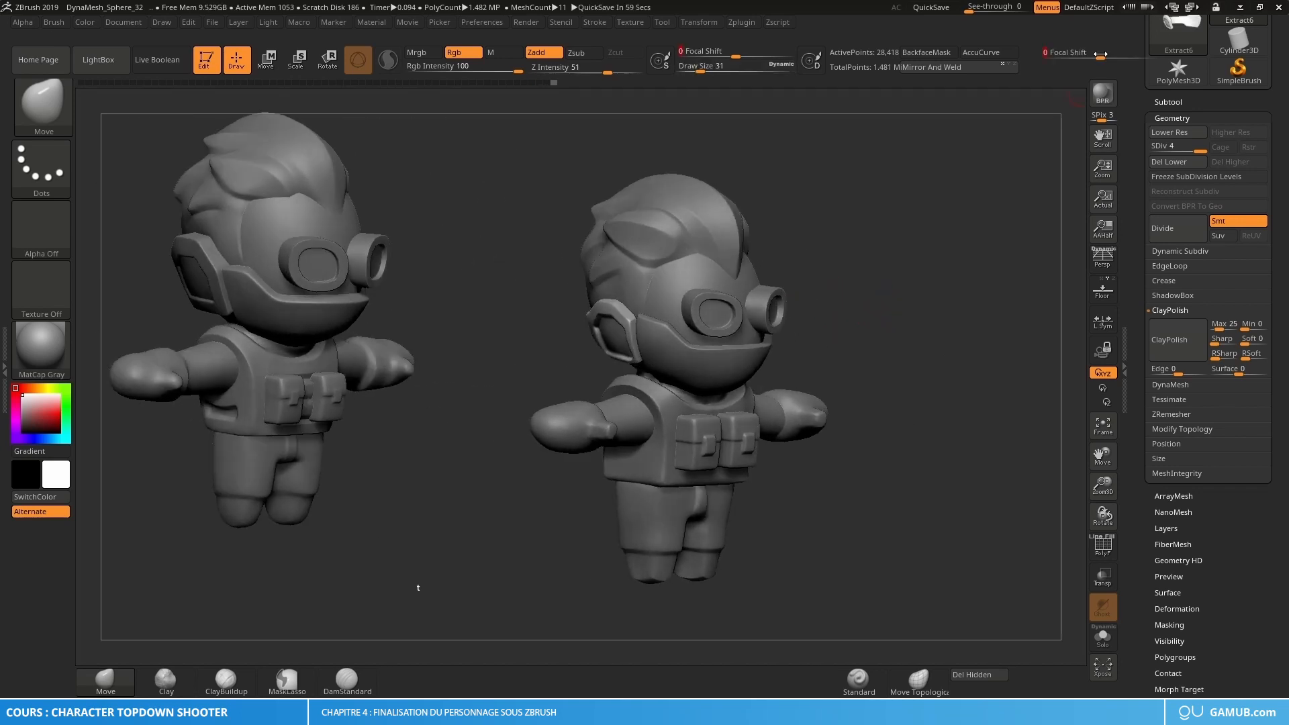